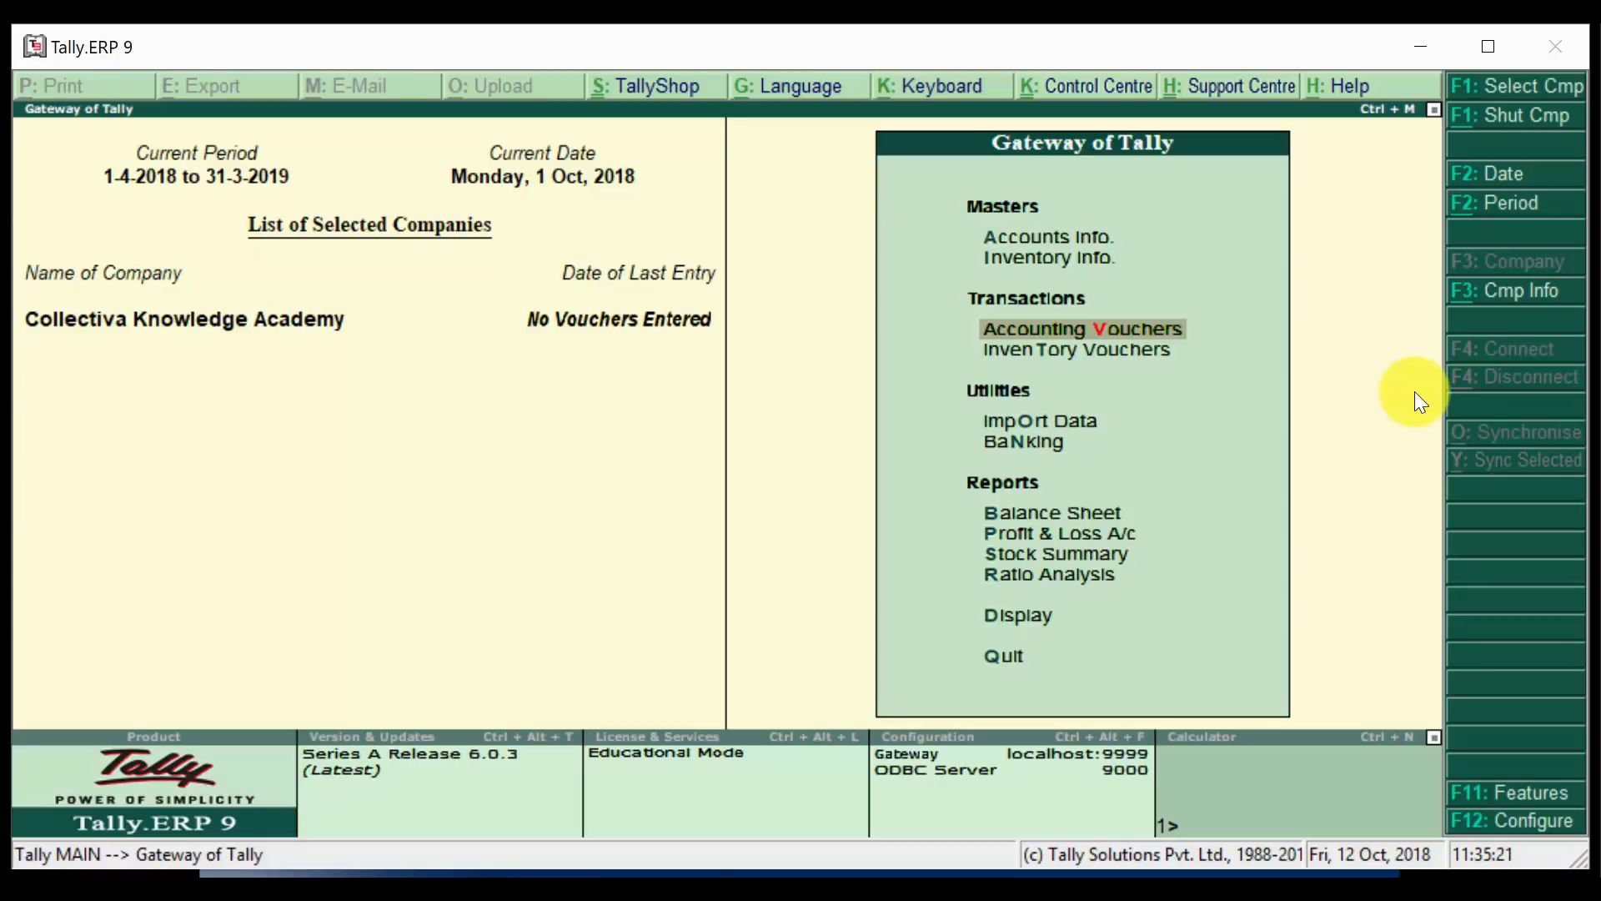
Start a new receipt accounting voucher and set its account to Cash.
key(Return)
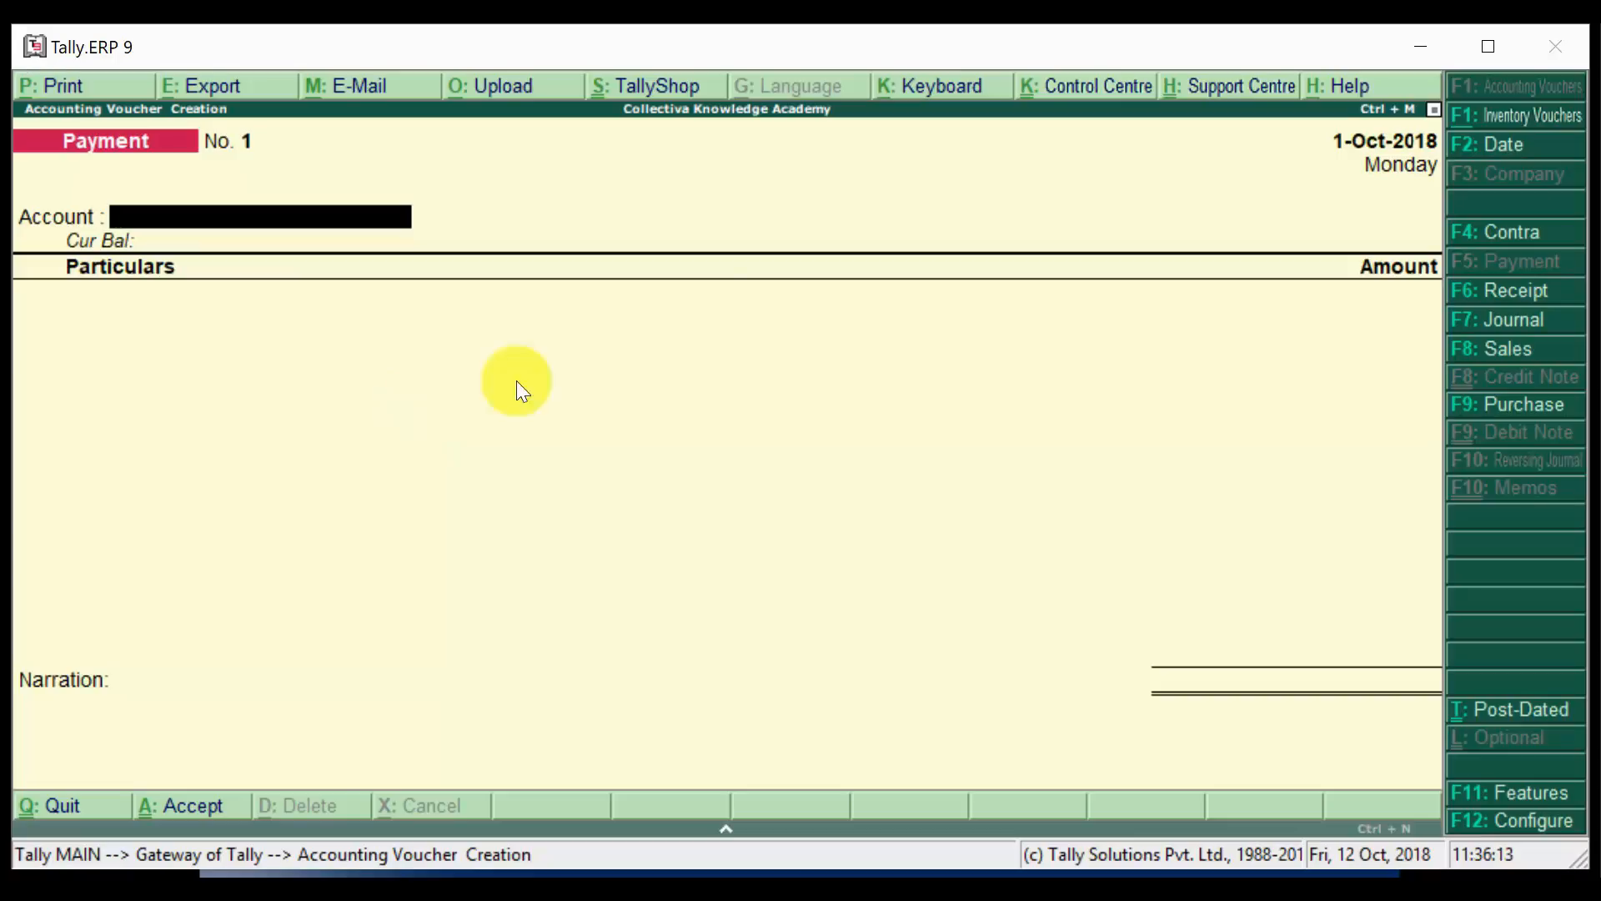
click(1497, 293)
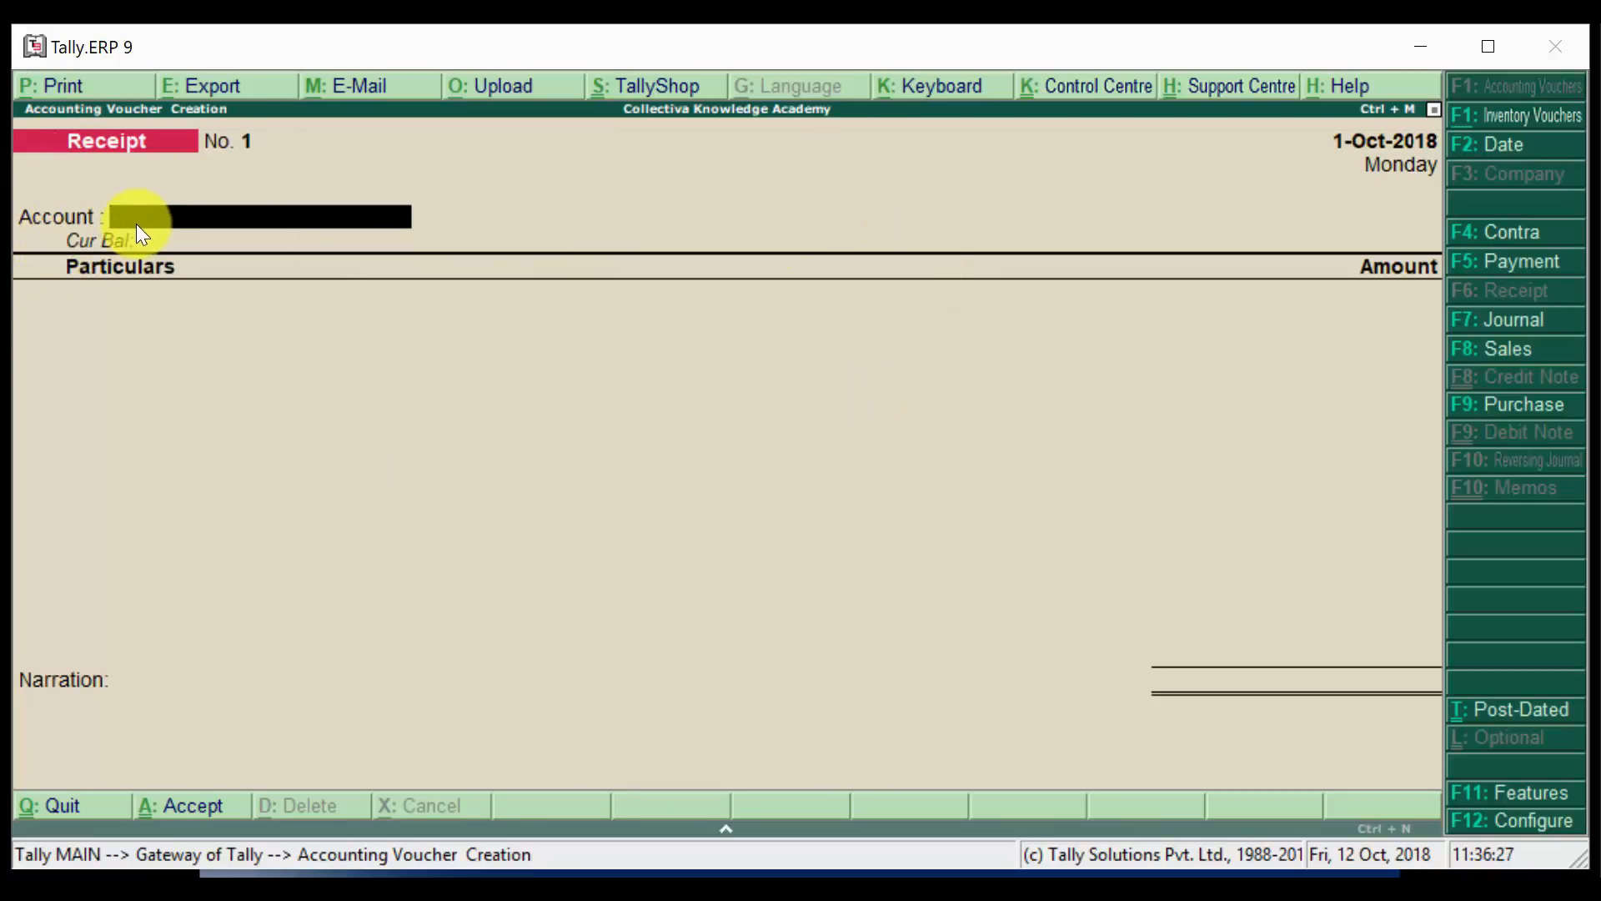
click(185, 219)
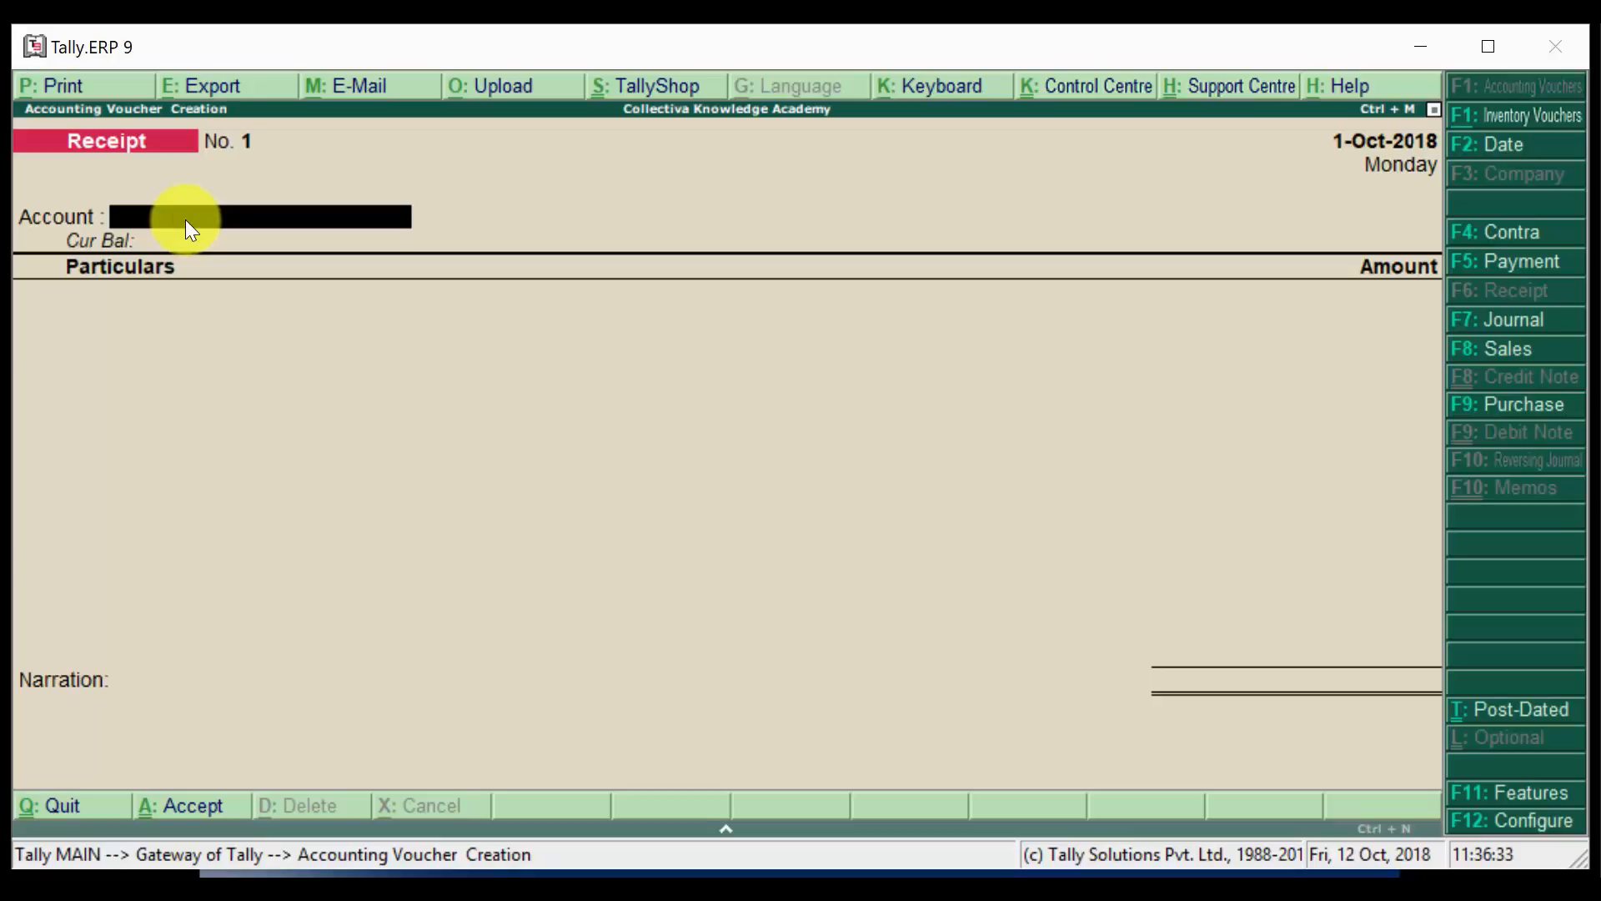
text(C)
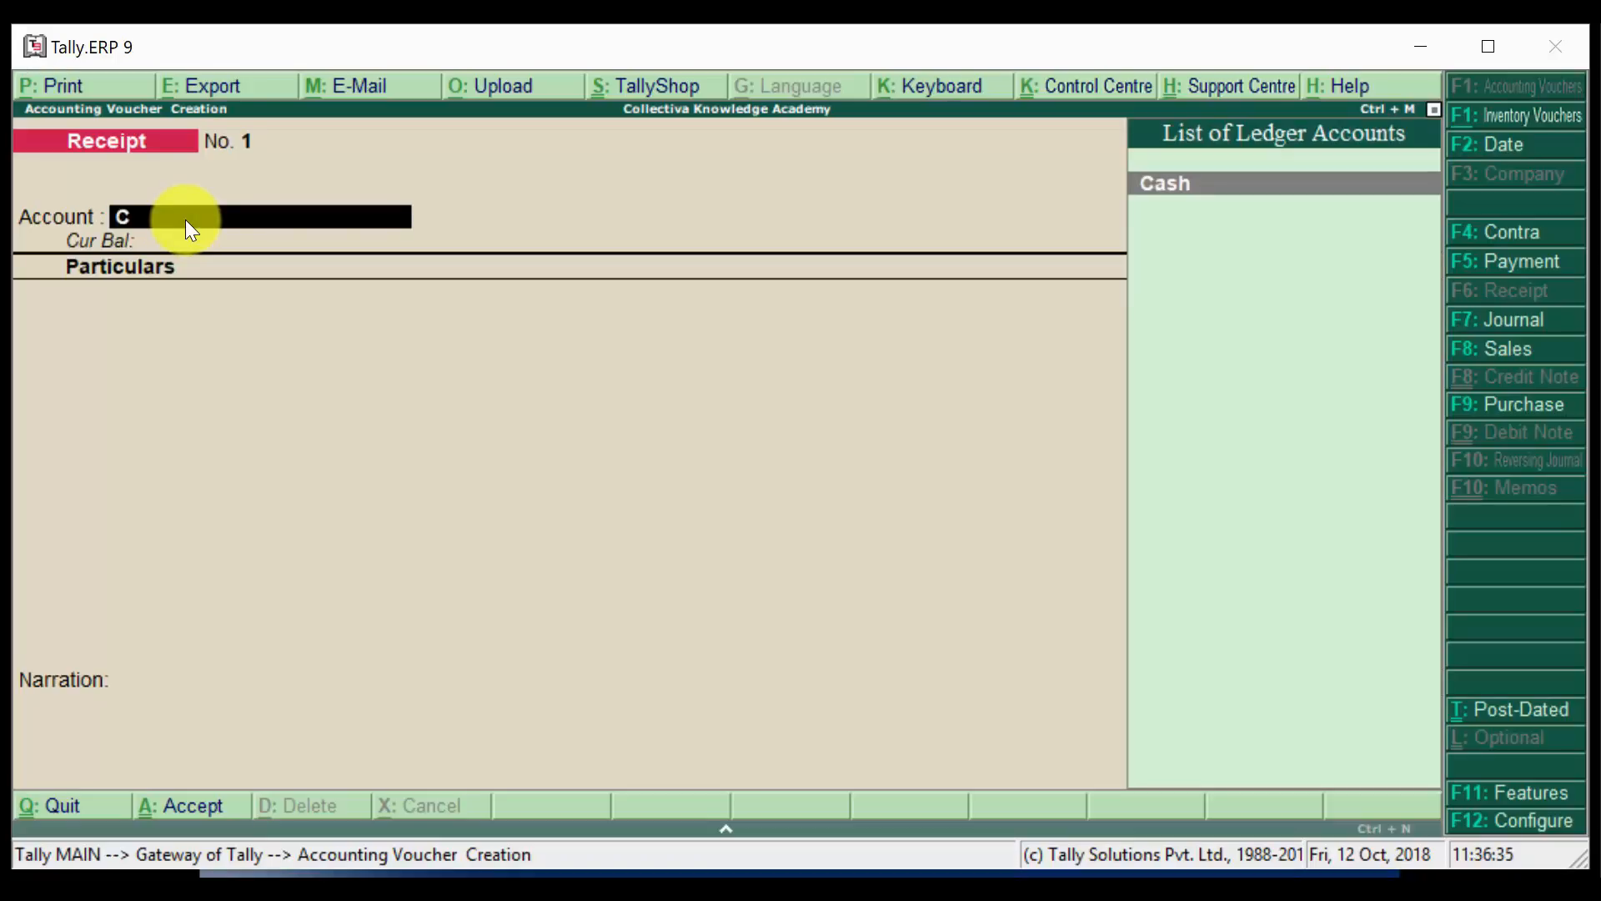
key(Return)
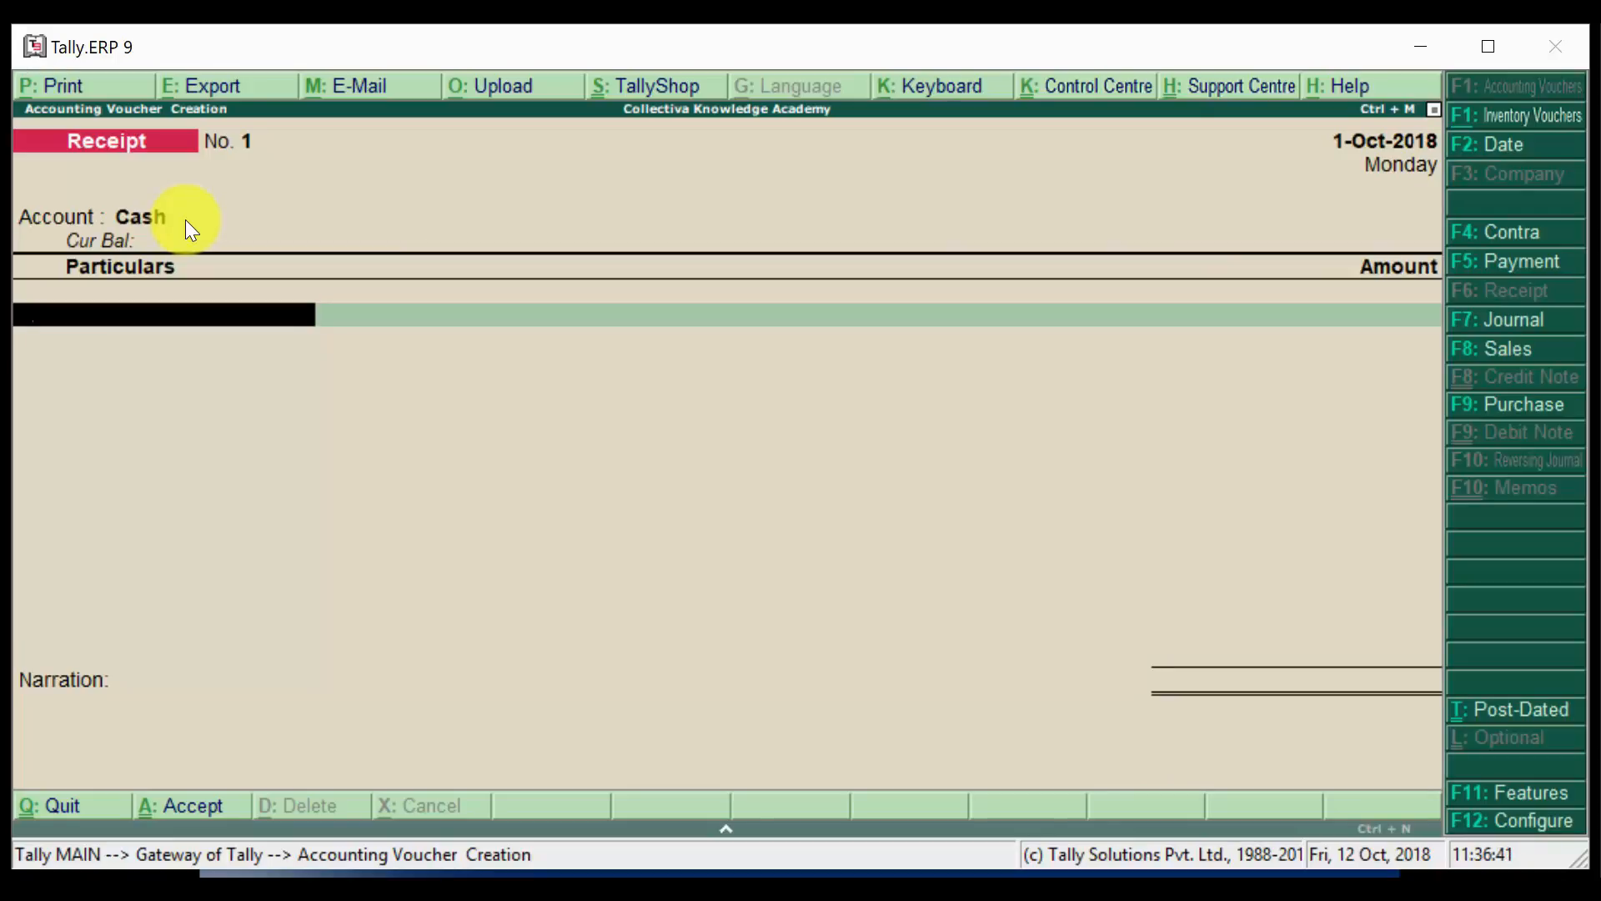
Select the investor's ledger as the receipt's particulars, check the transaction in the PowerPoint slide show, and enter an amount of 20000 in Tally.ERP 9.
text(Ra)
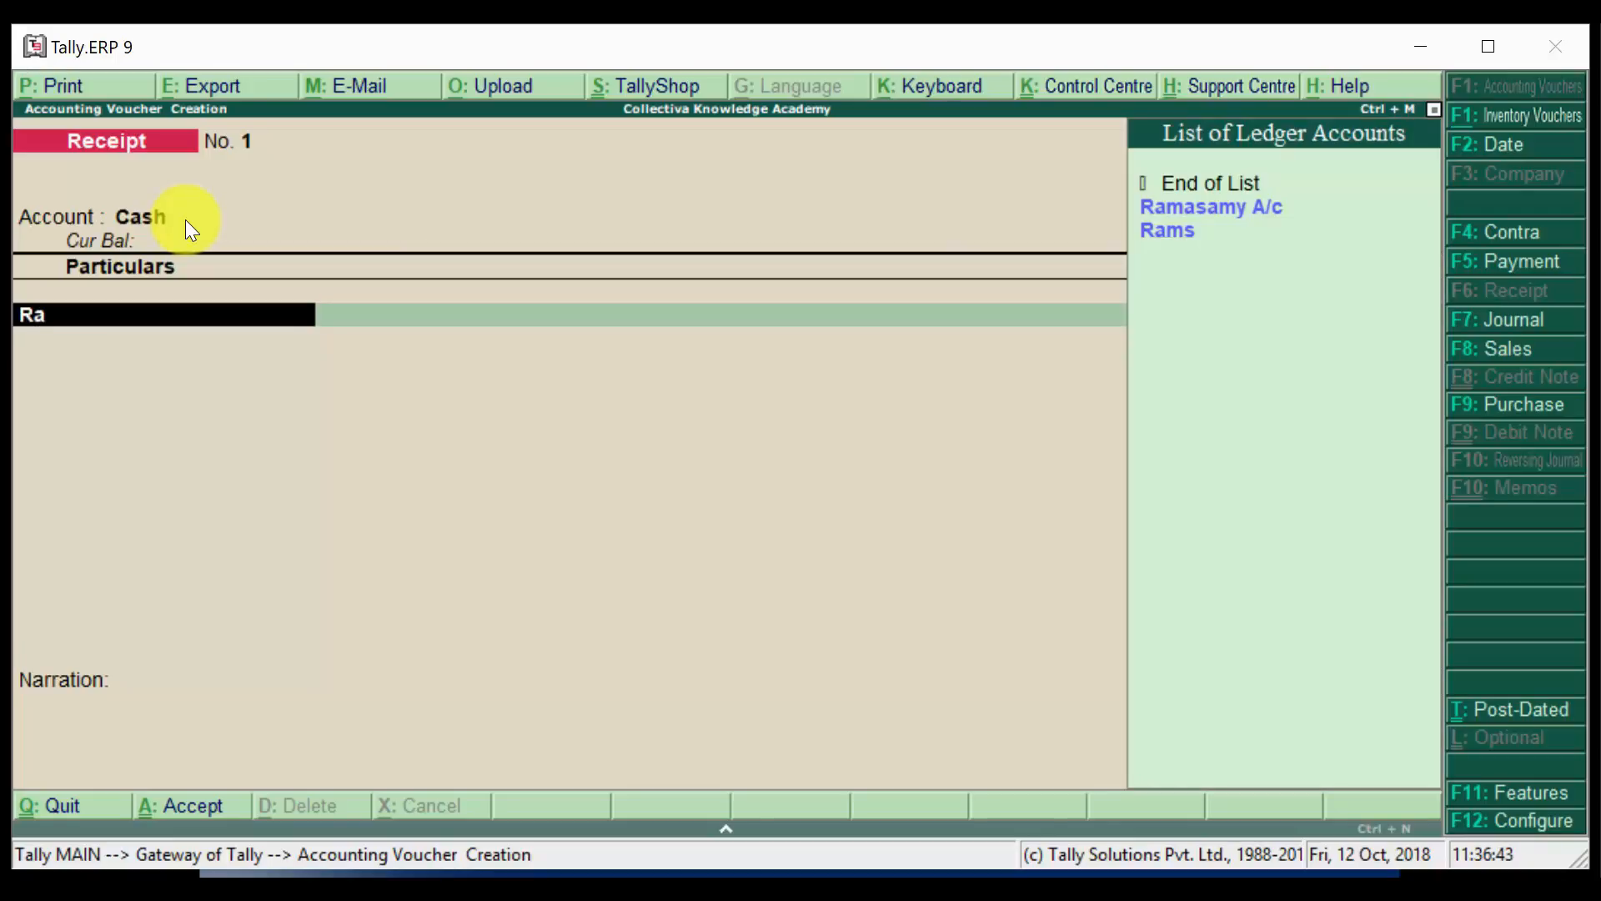
text(ms)
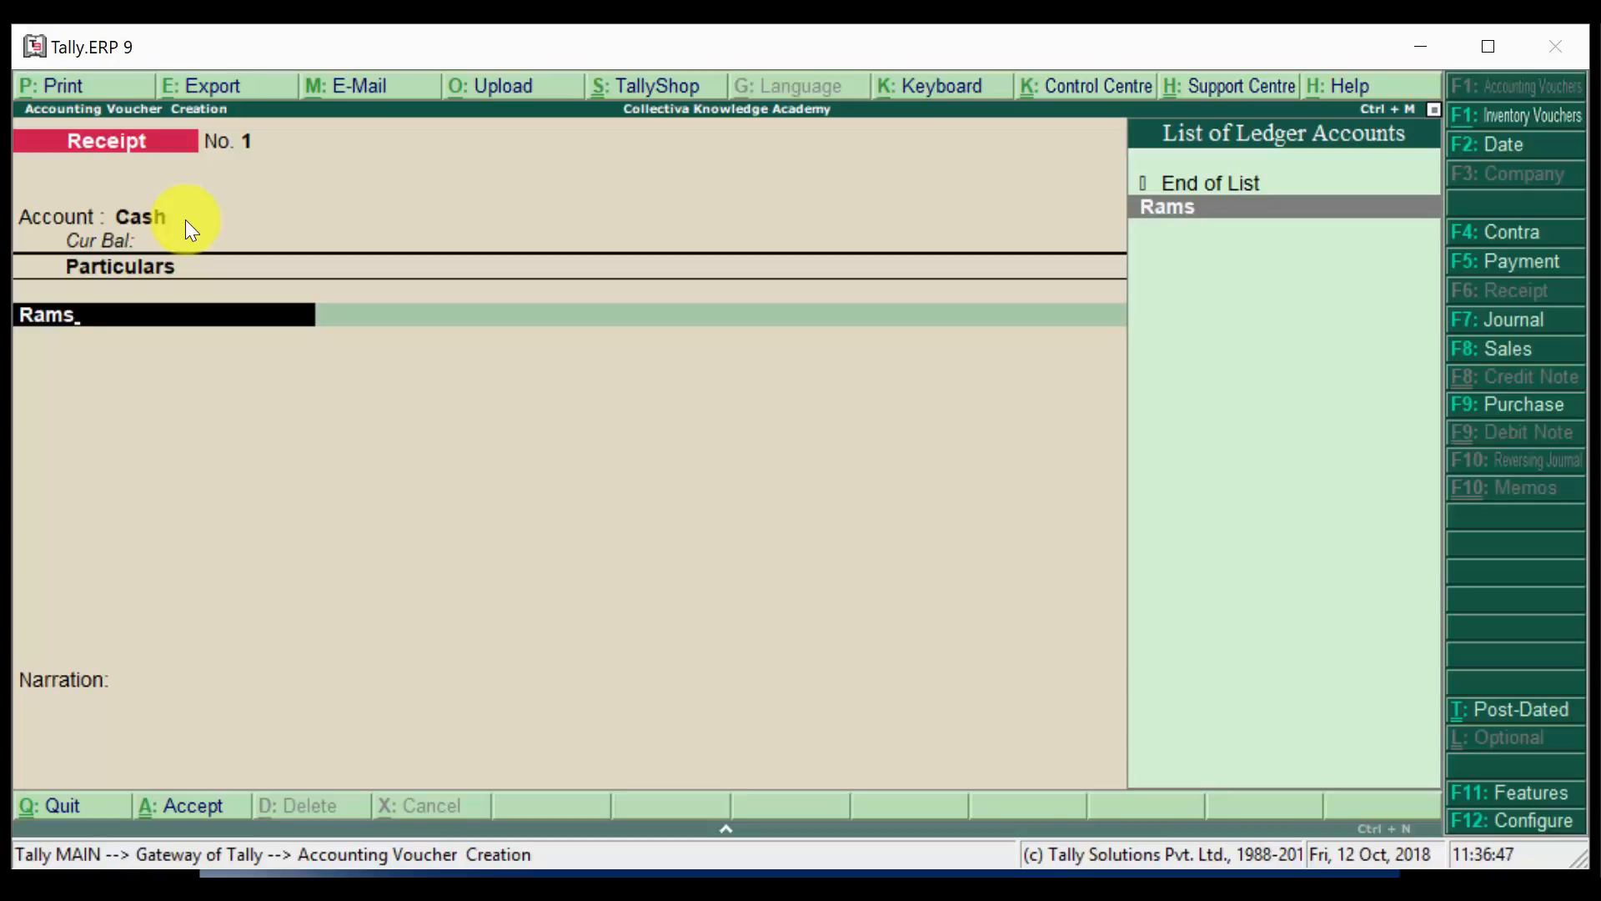
key(Return)
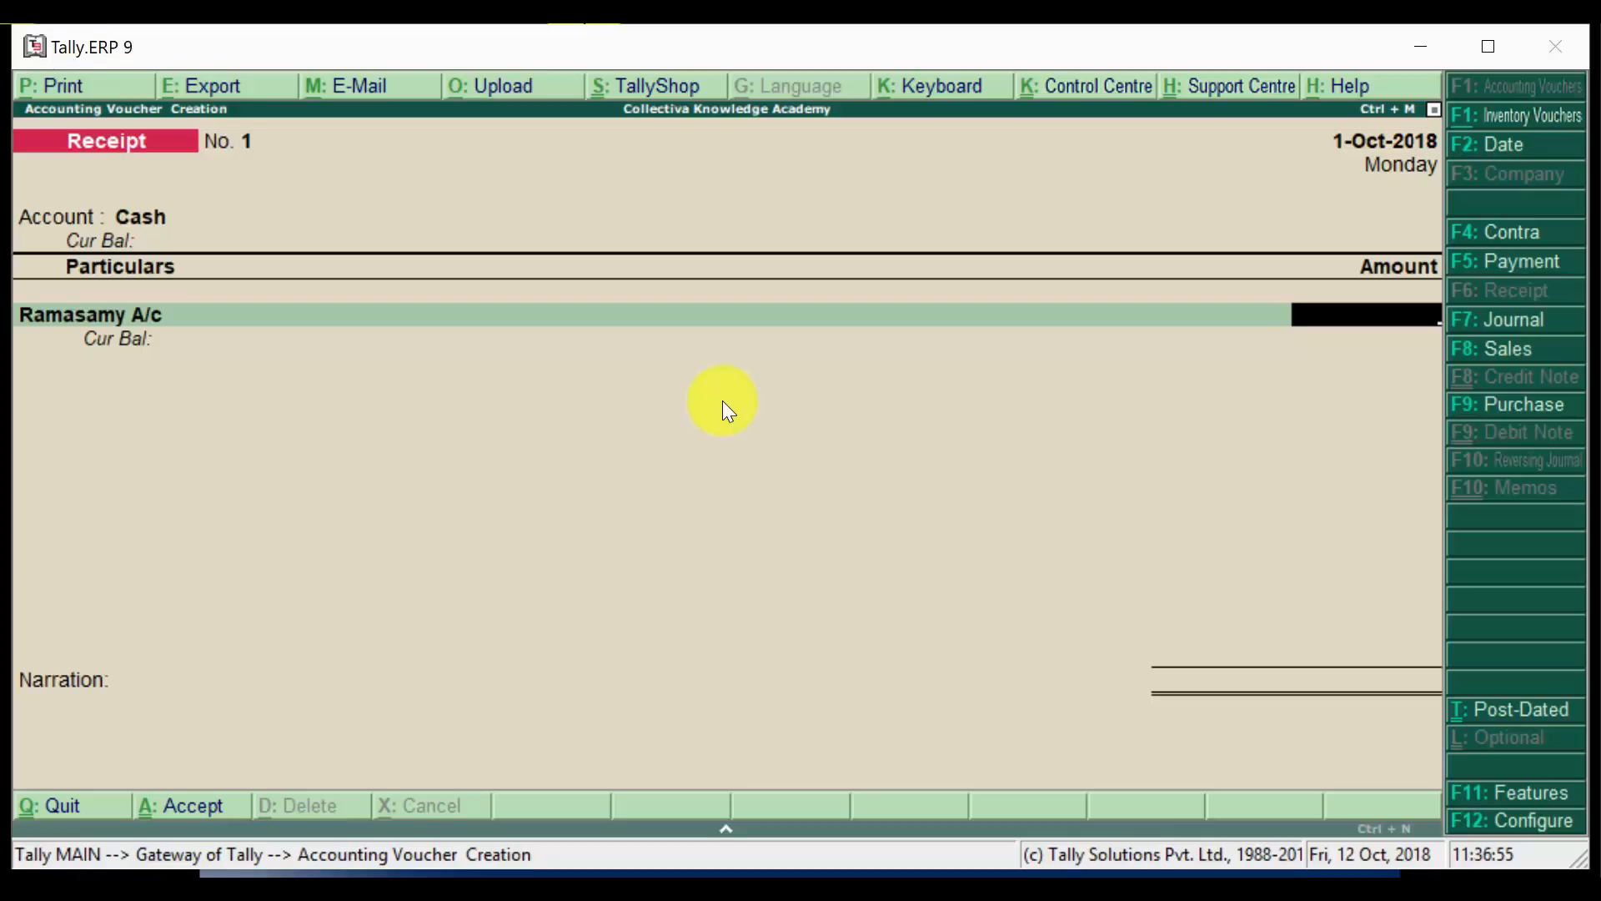
mouse_move(674, 887)
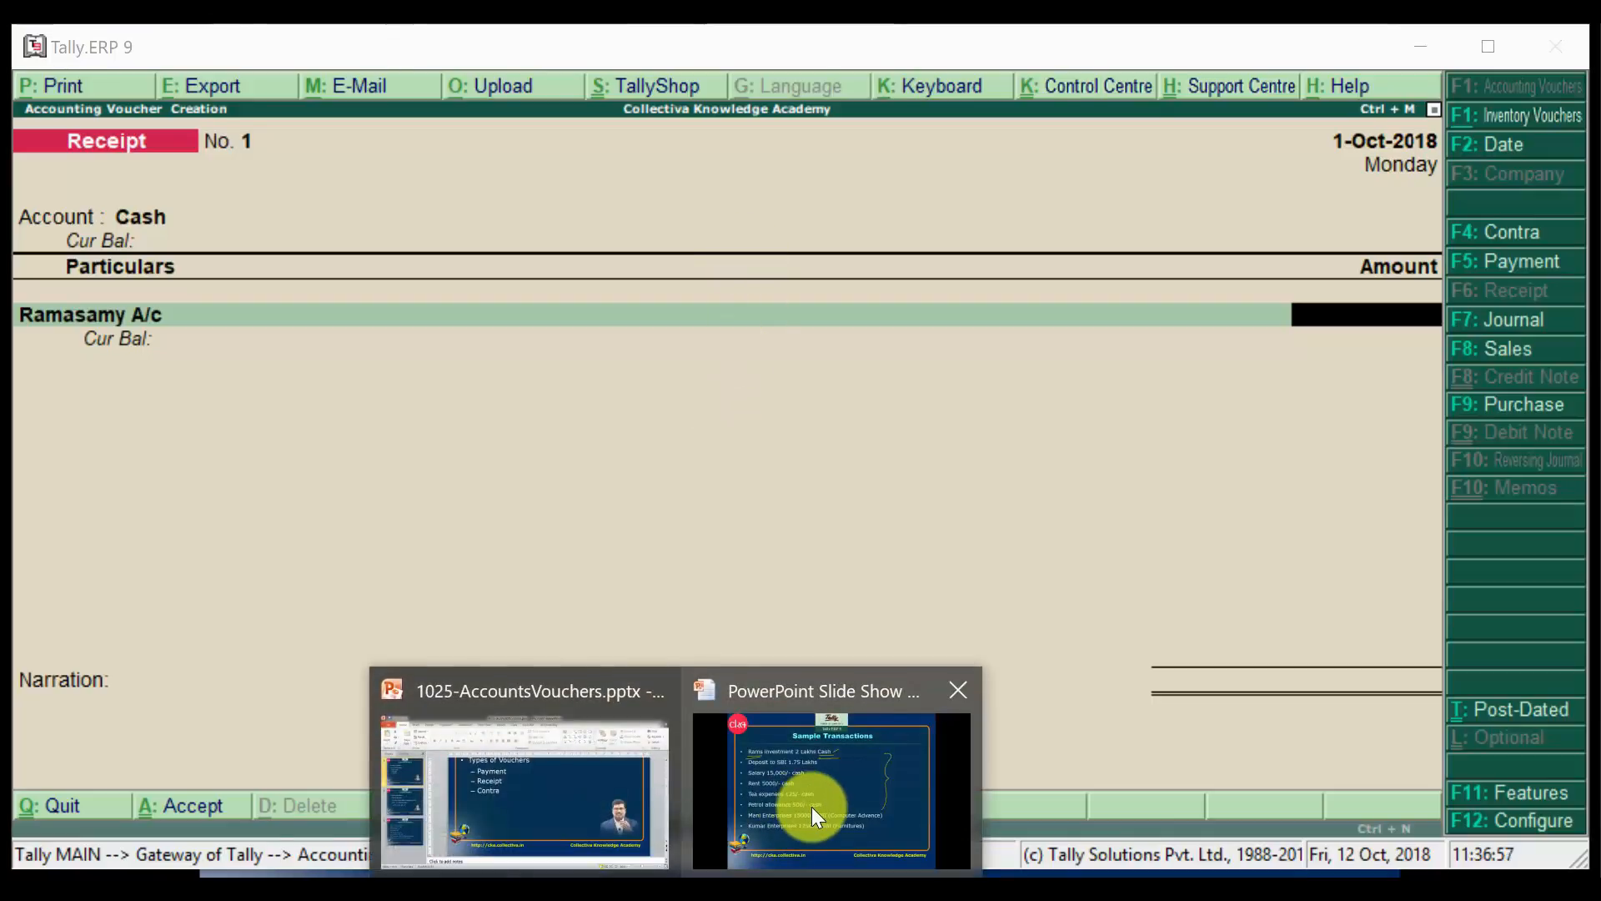
click(813, 807)
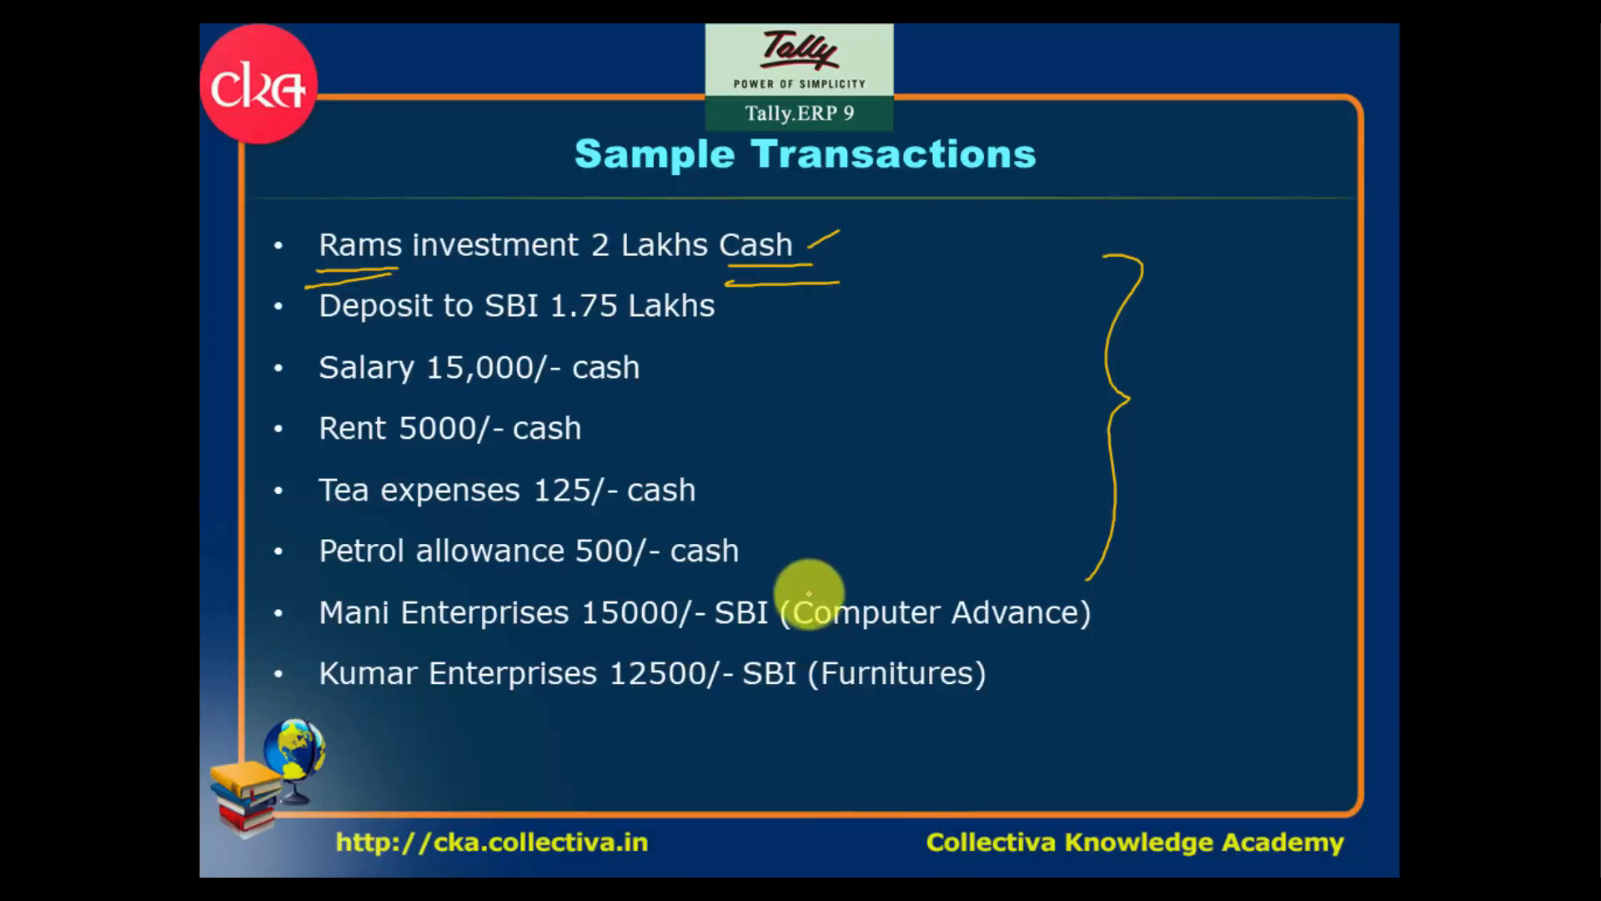
key(alt+Tab)
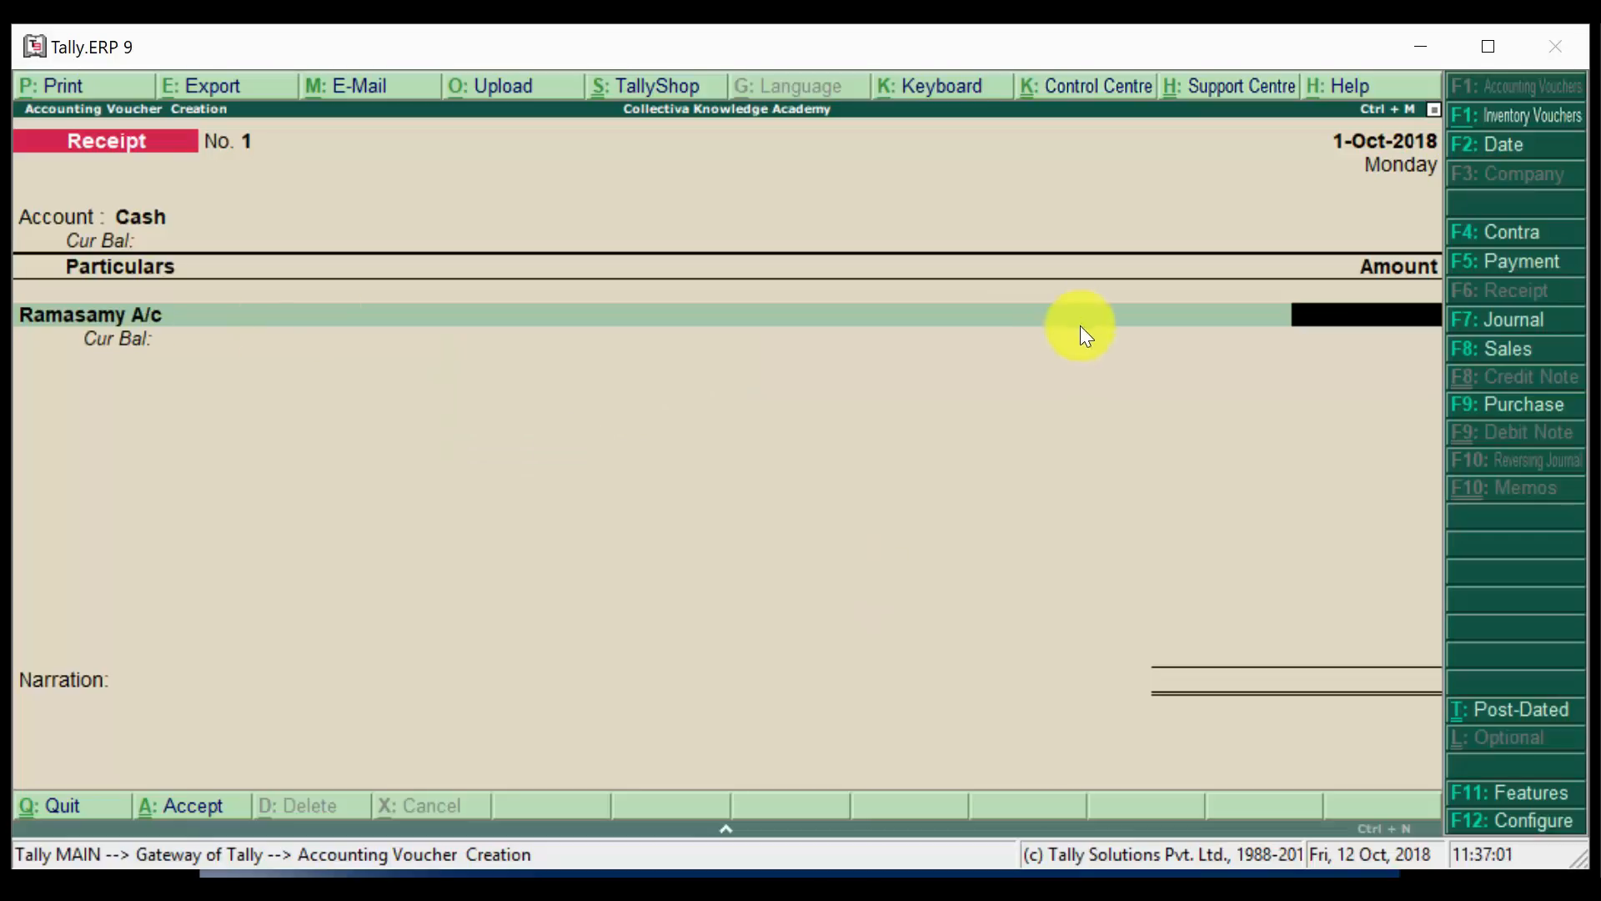
text(20000)
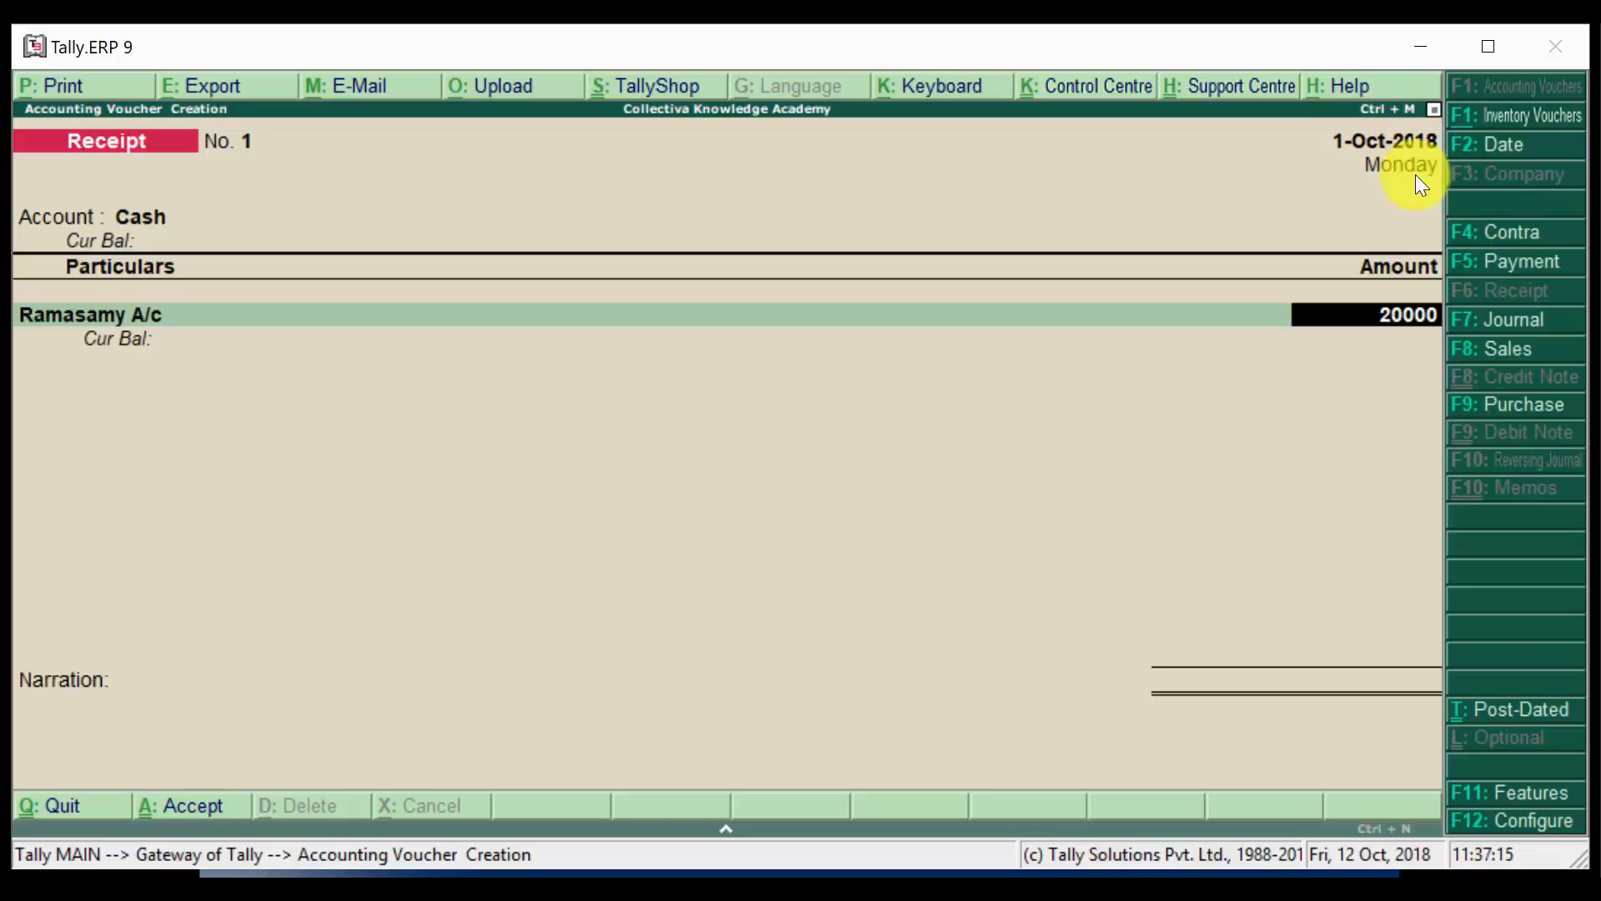
Set the receipt voucher's date to 2-10-2018 and complete its particulars line.
click(1531, 156)
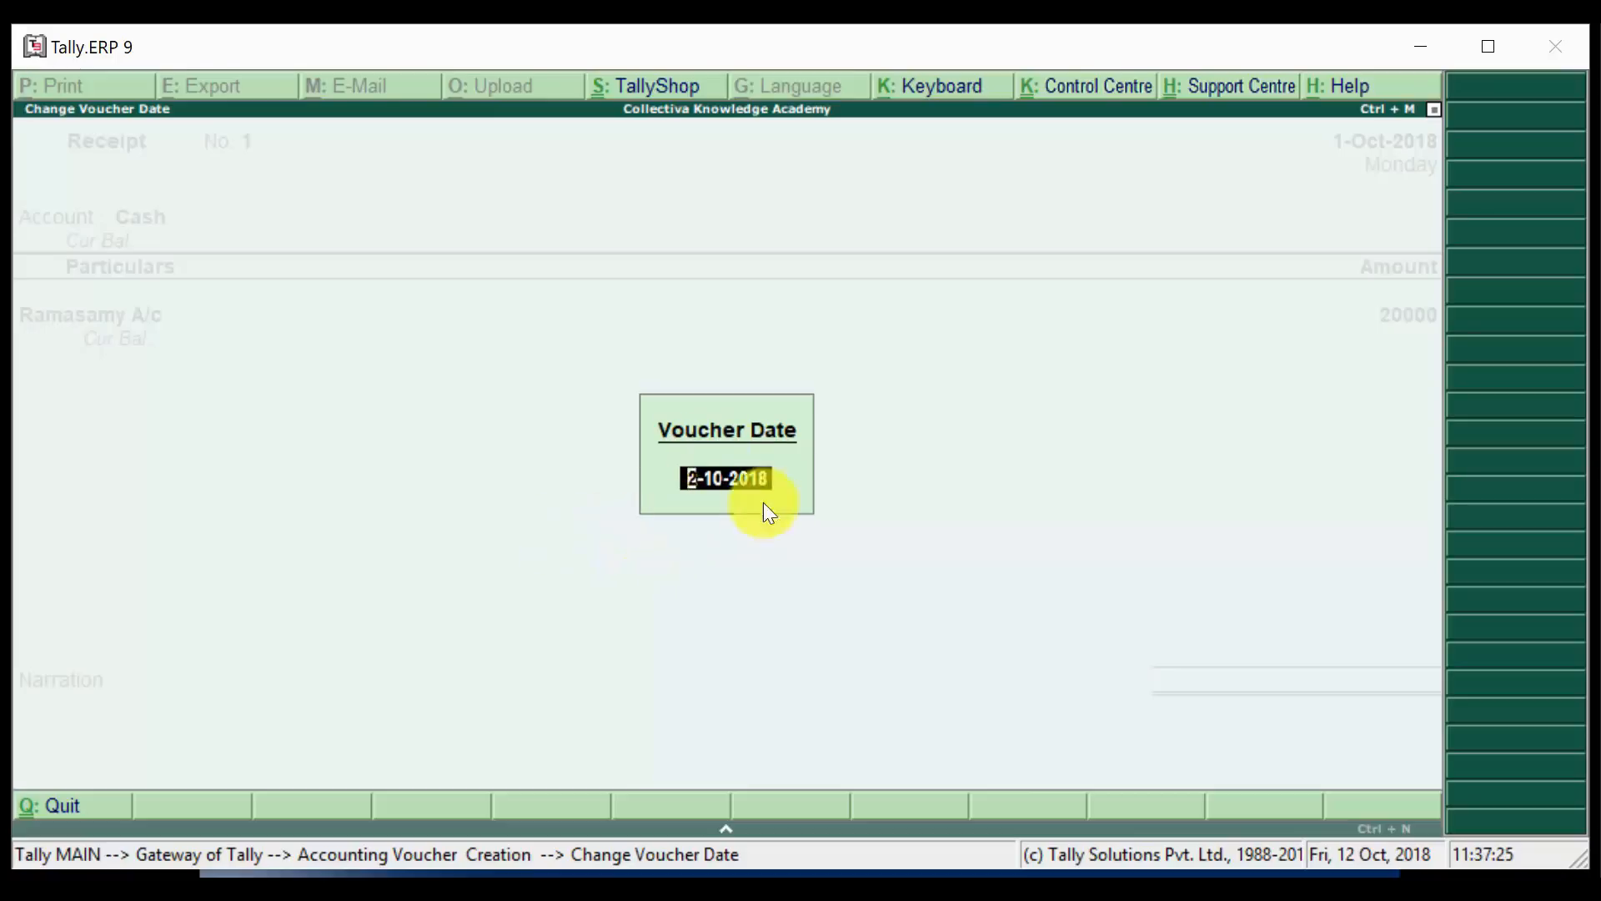
key(Return)
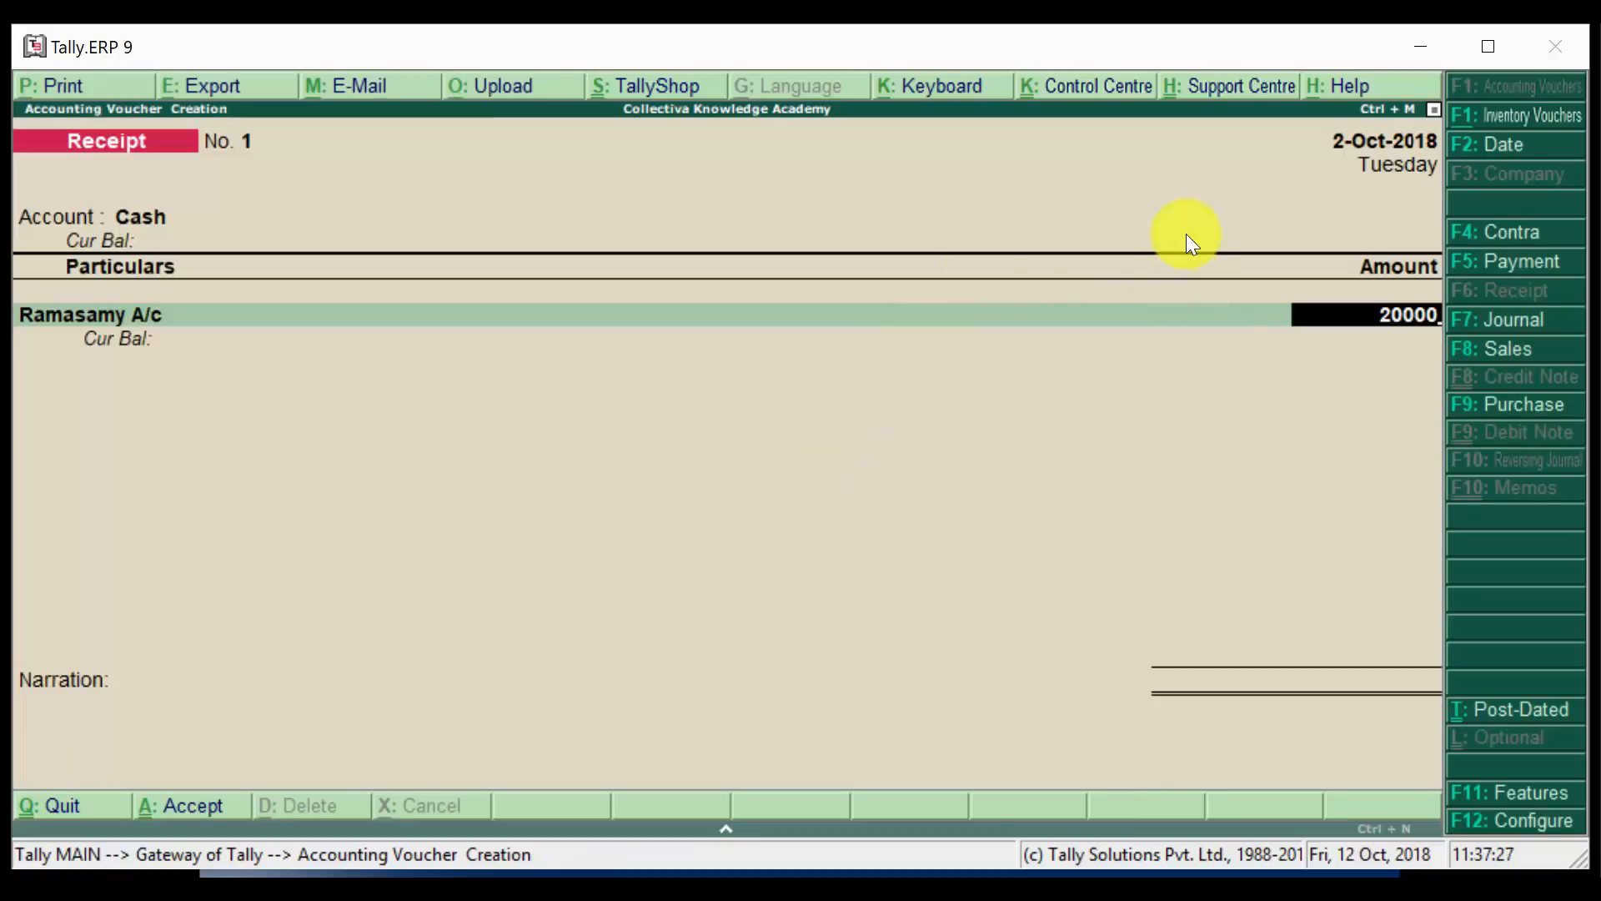
key(Return)
key(Return)
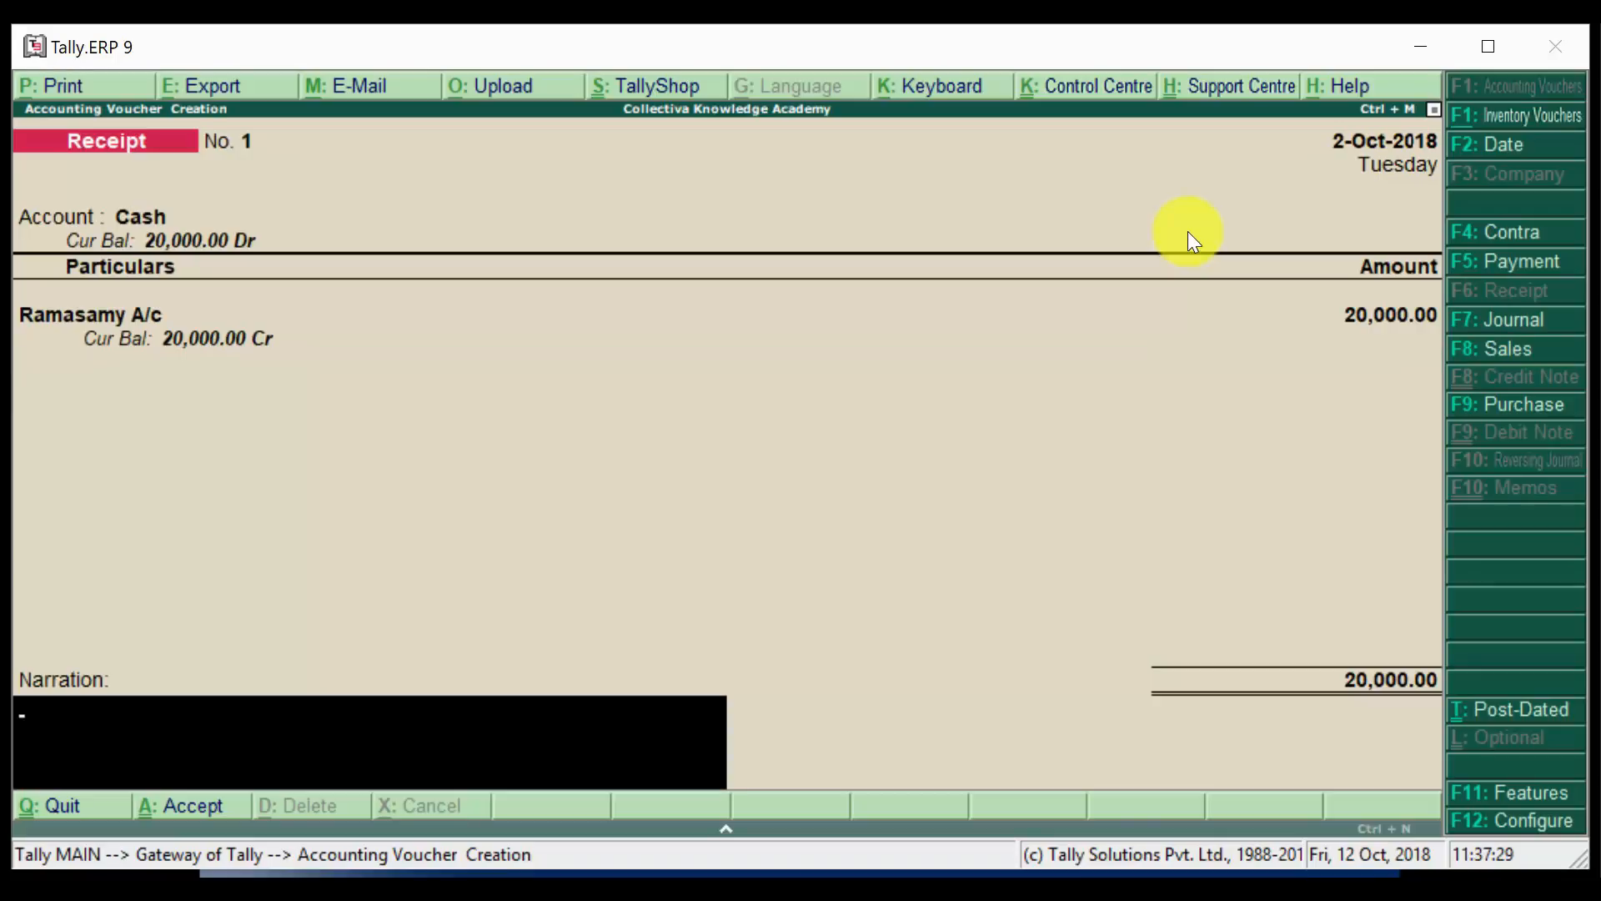
Enter the narration "Investment." and save the receipt voucher.
text(Investment.)
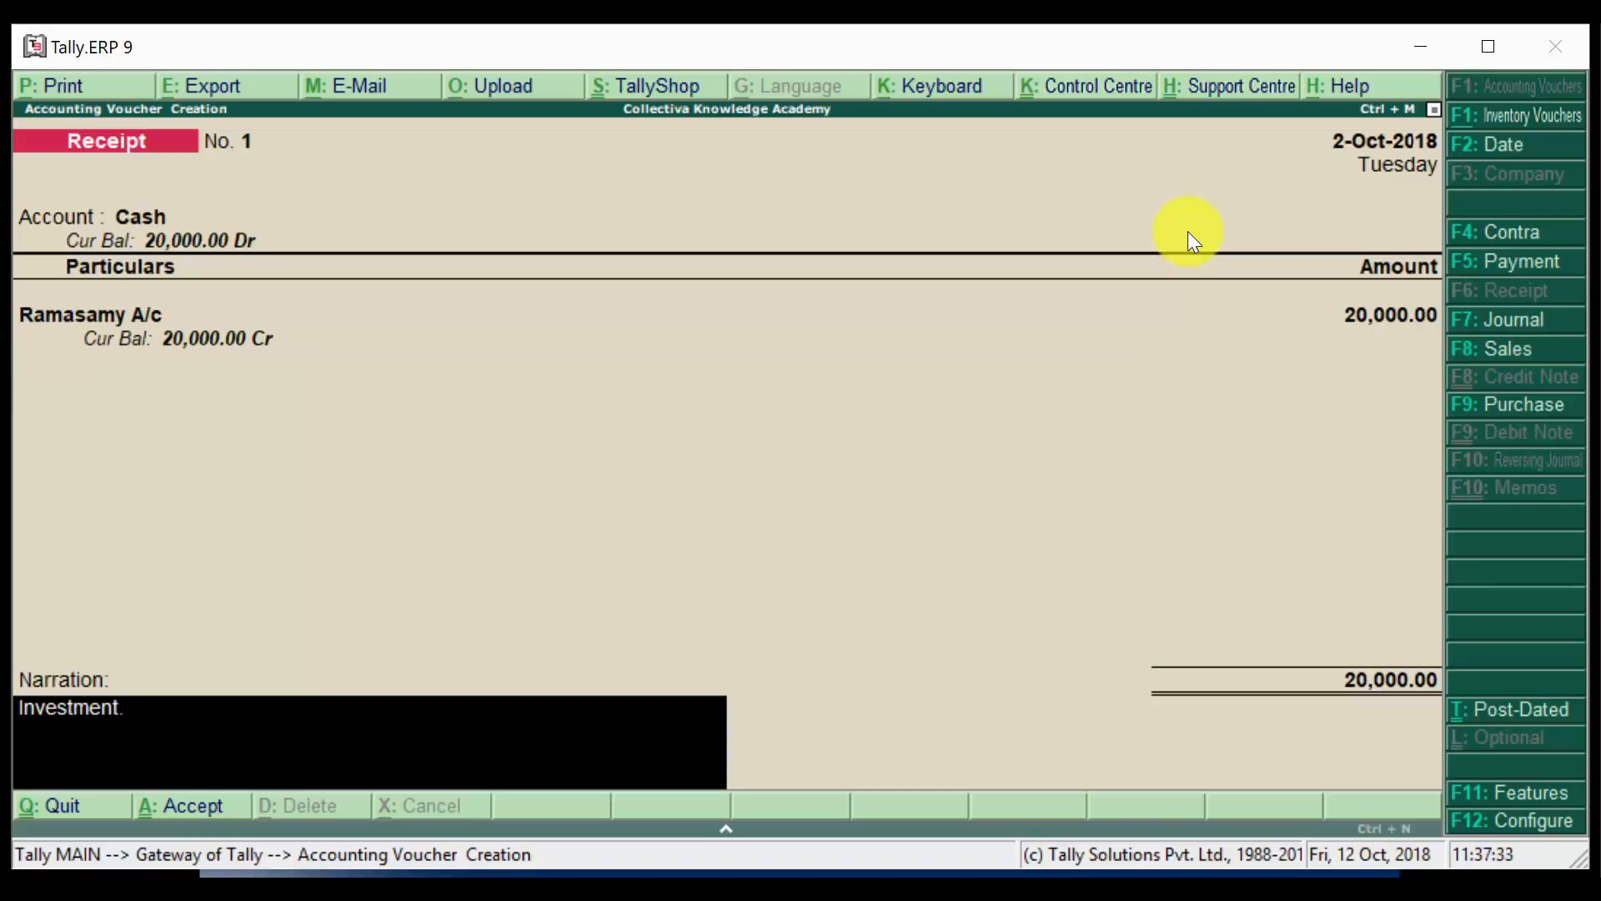
key(Return)
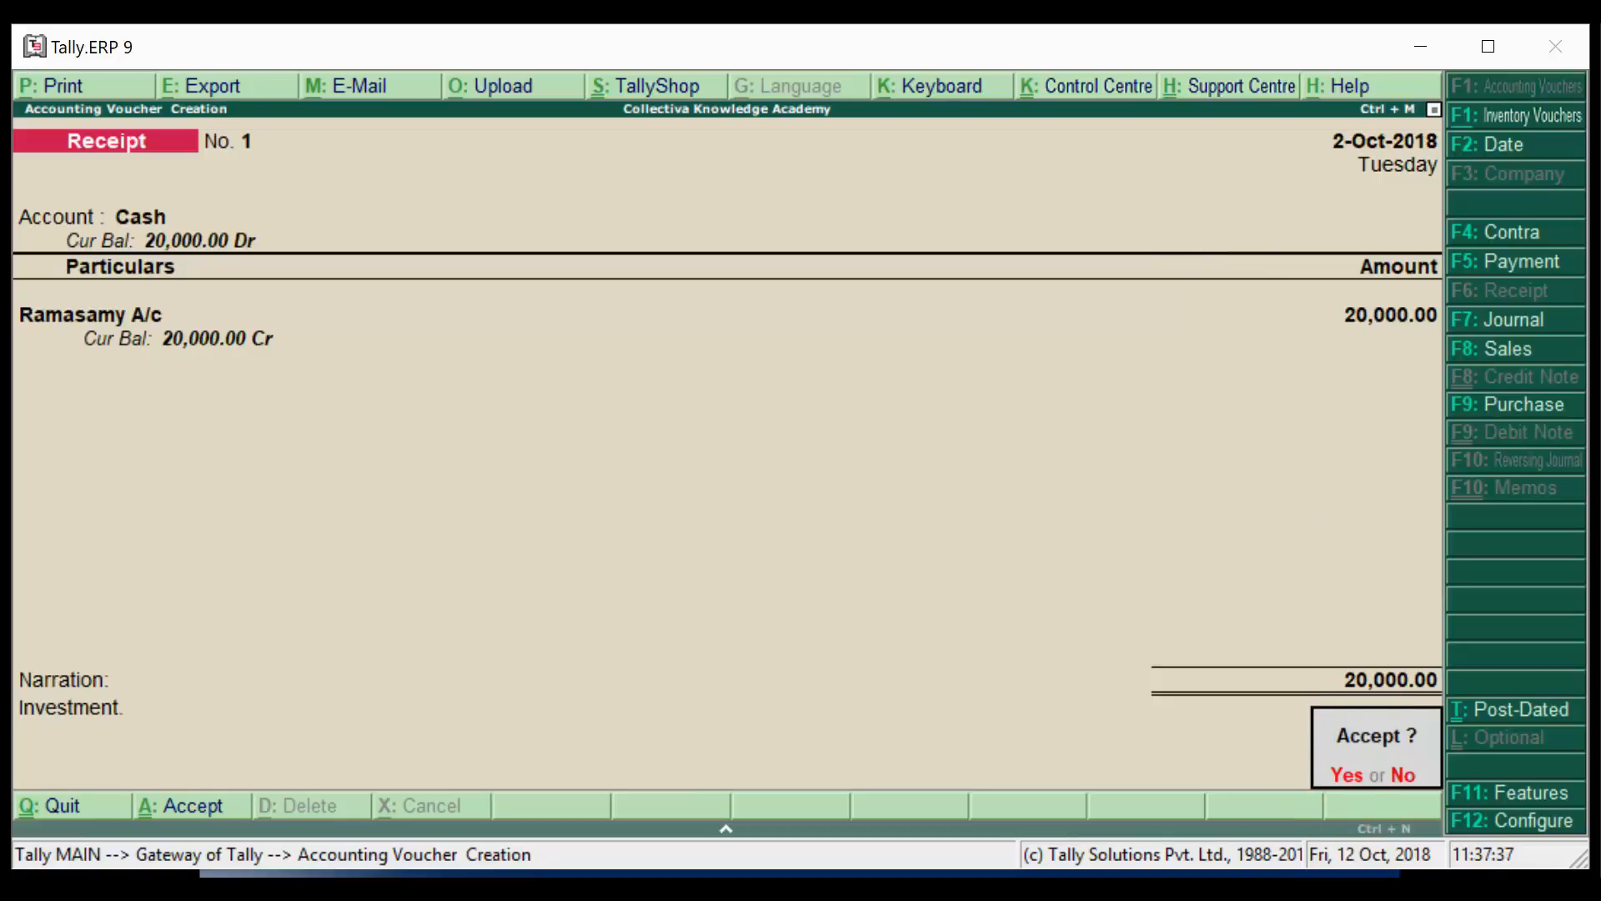
key(Return)
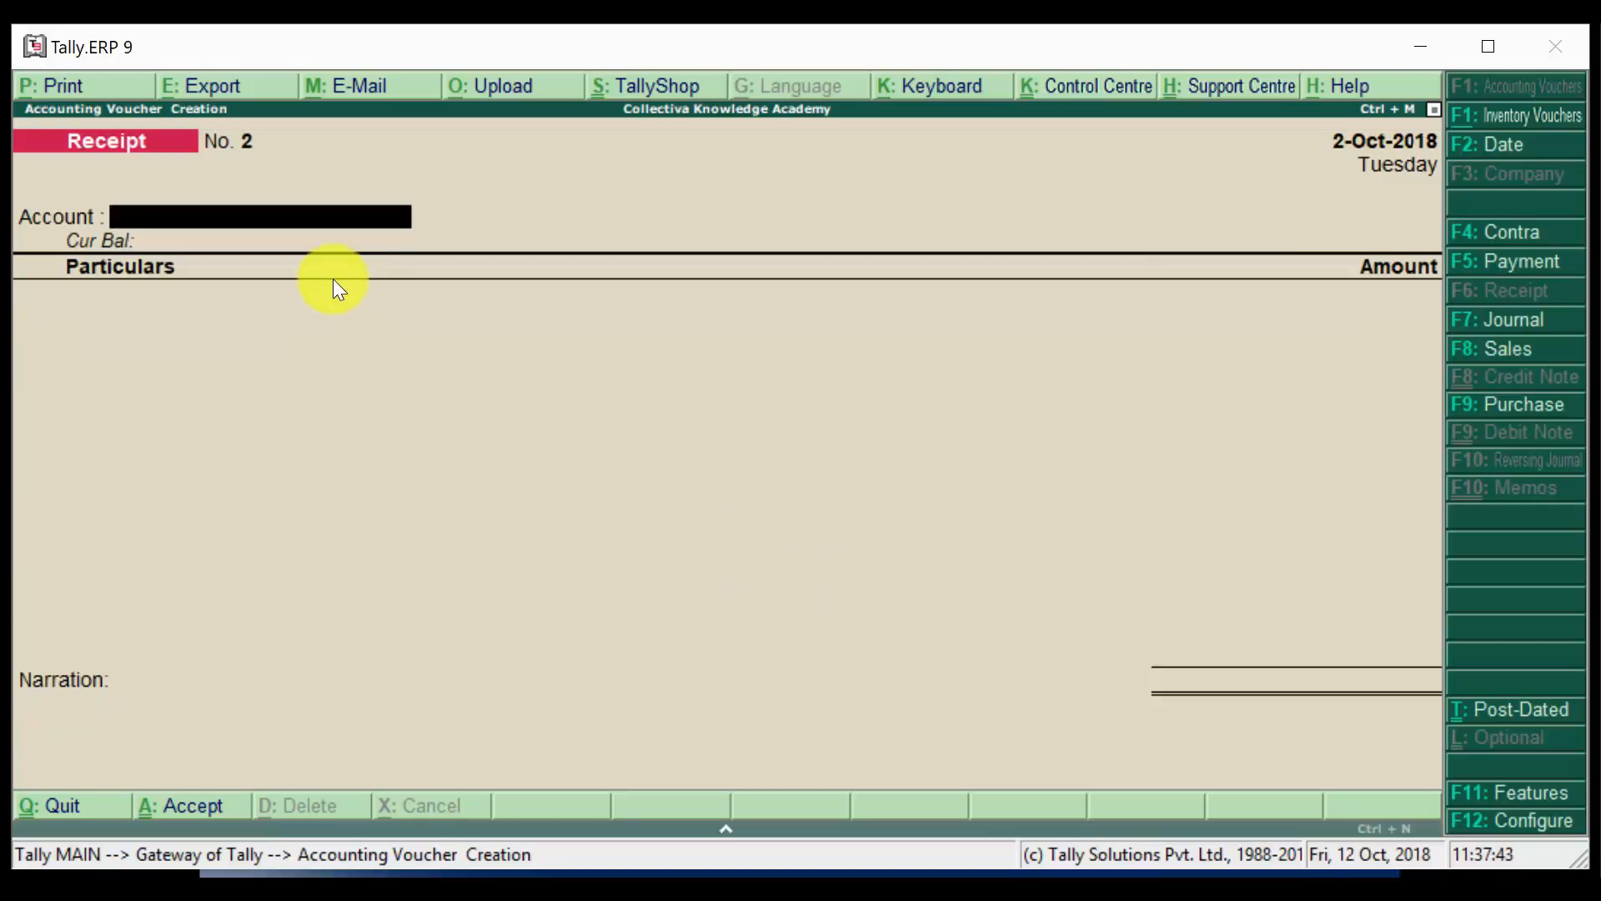
Review the saved receipt voucher No. 1 and return to the blank receipt.
key(Escape)
key(Return)
key(Page_Up)
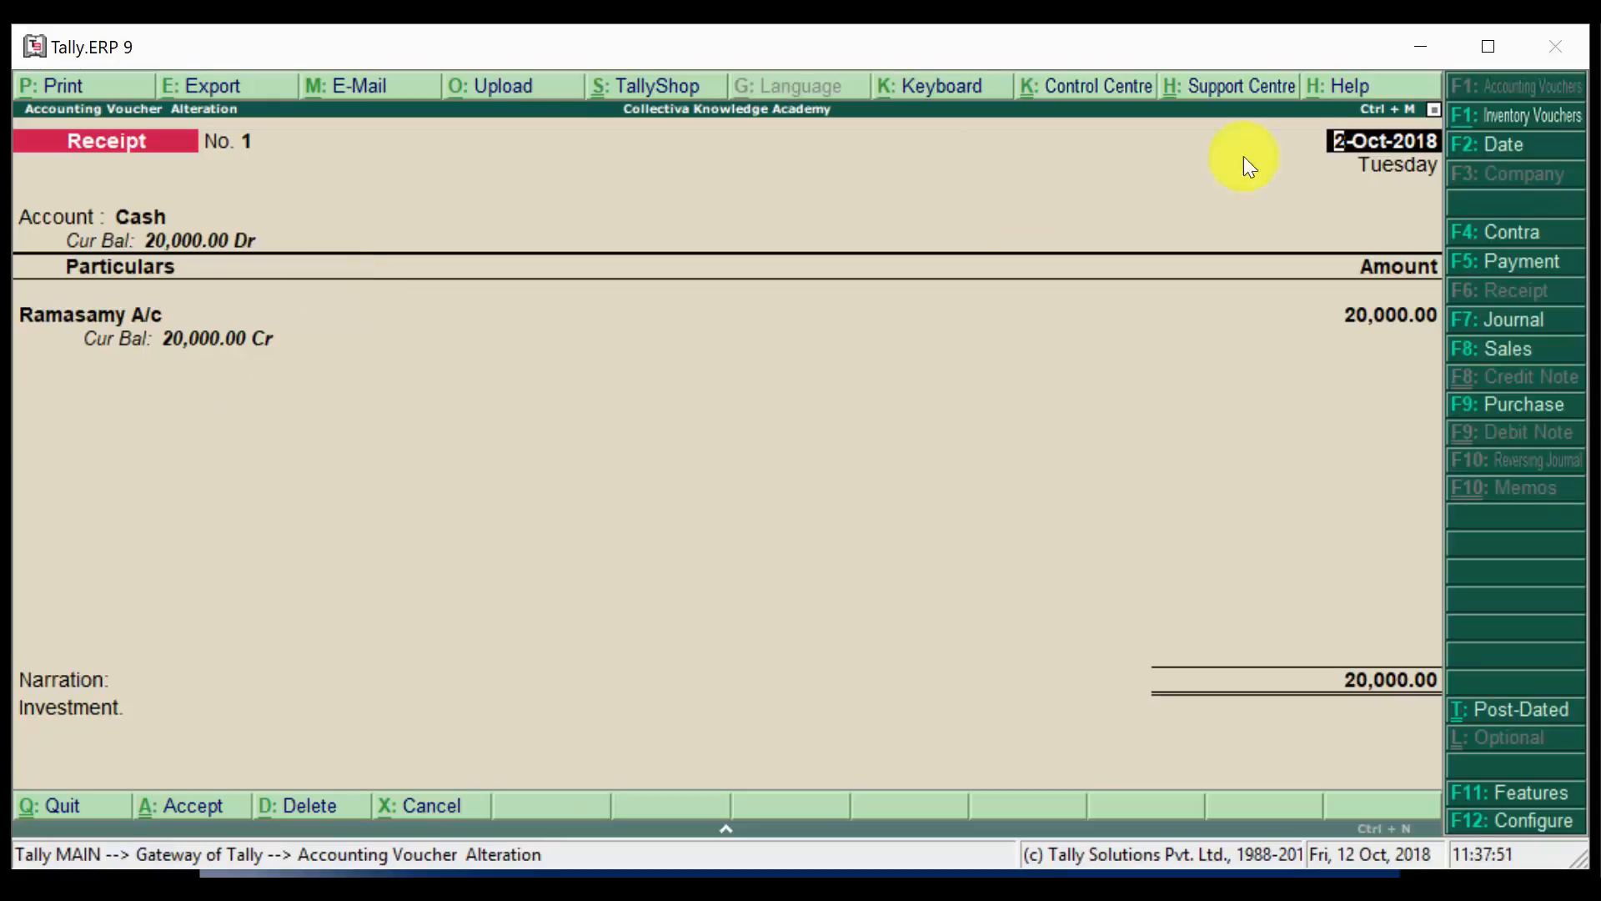
key(Page_Down)
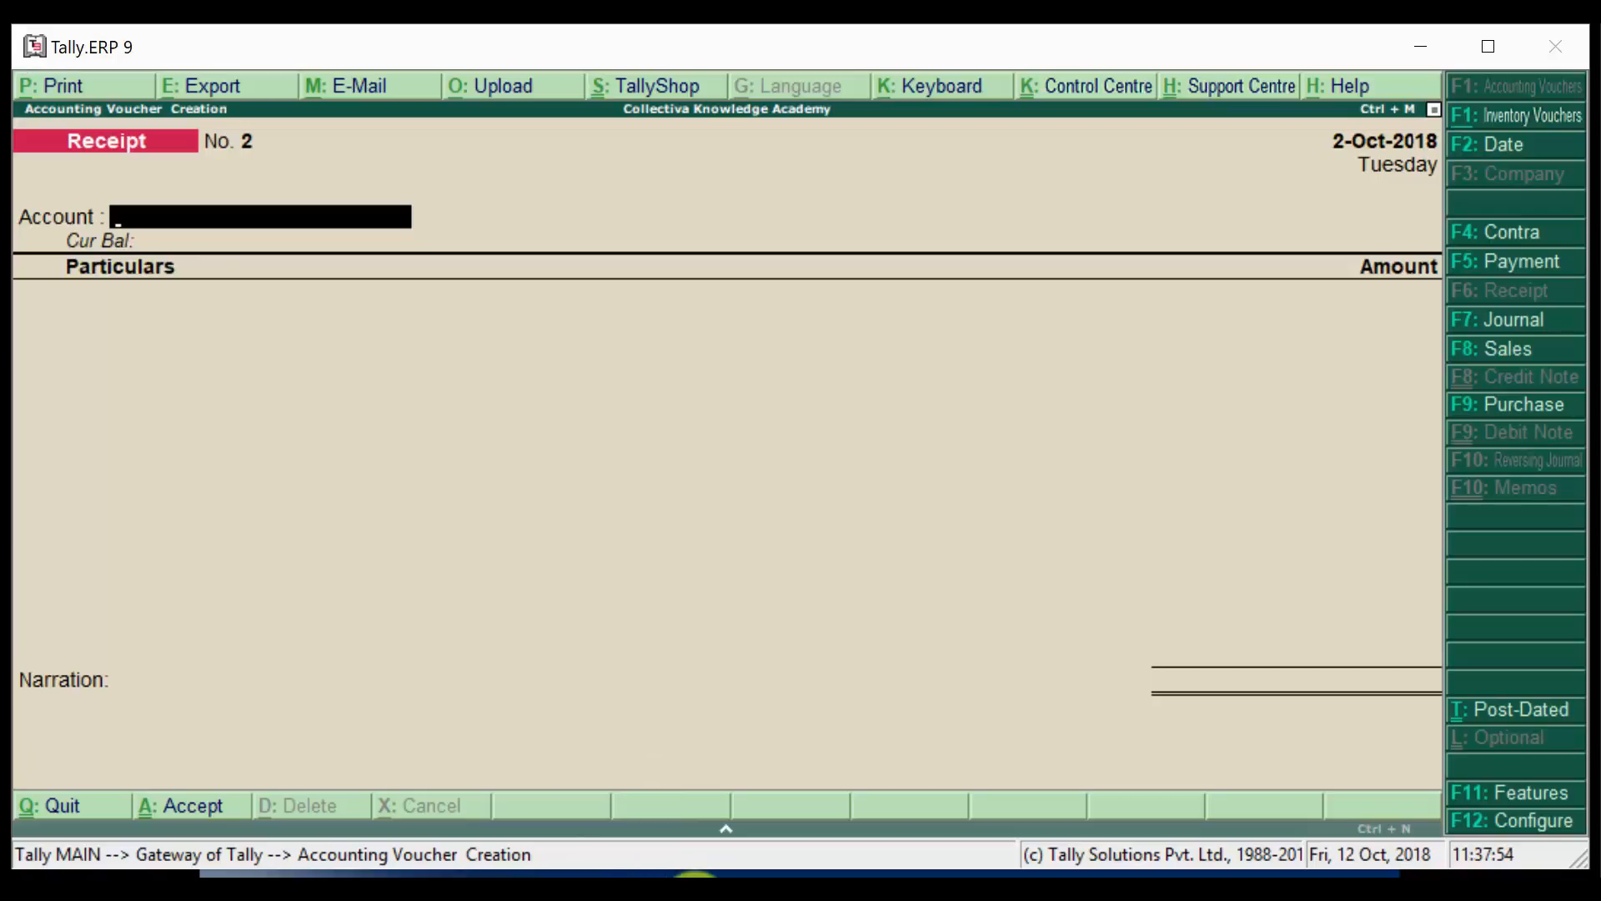
Switch to the PowerPoint slide show, tick off the 2 Lakhs cash investment and underline "SBI 1.75 Lakhs" in the deposit entry.
click(693, 889)
click(800, 815)
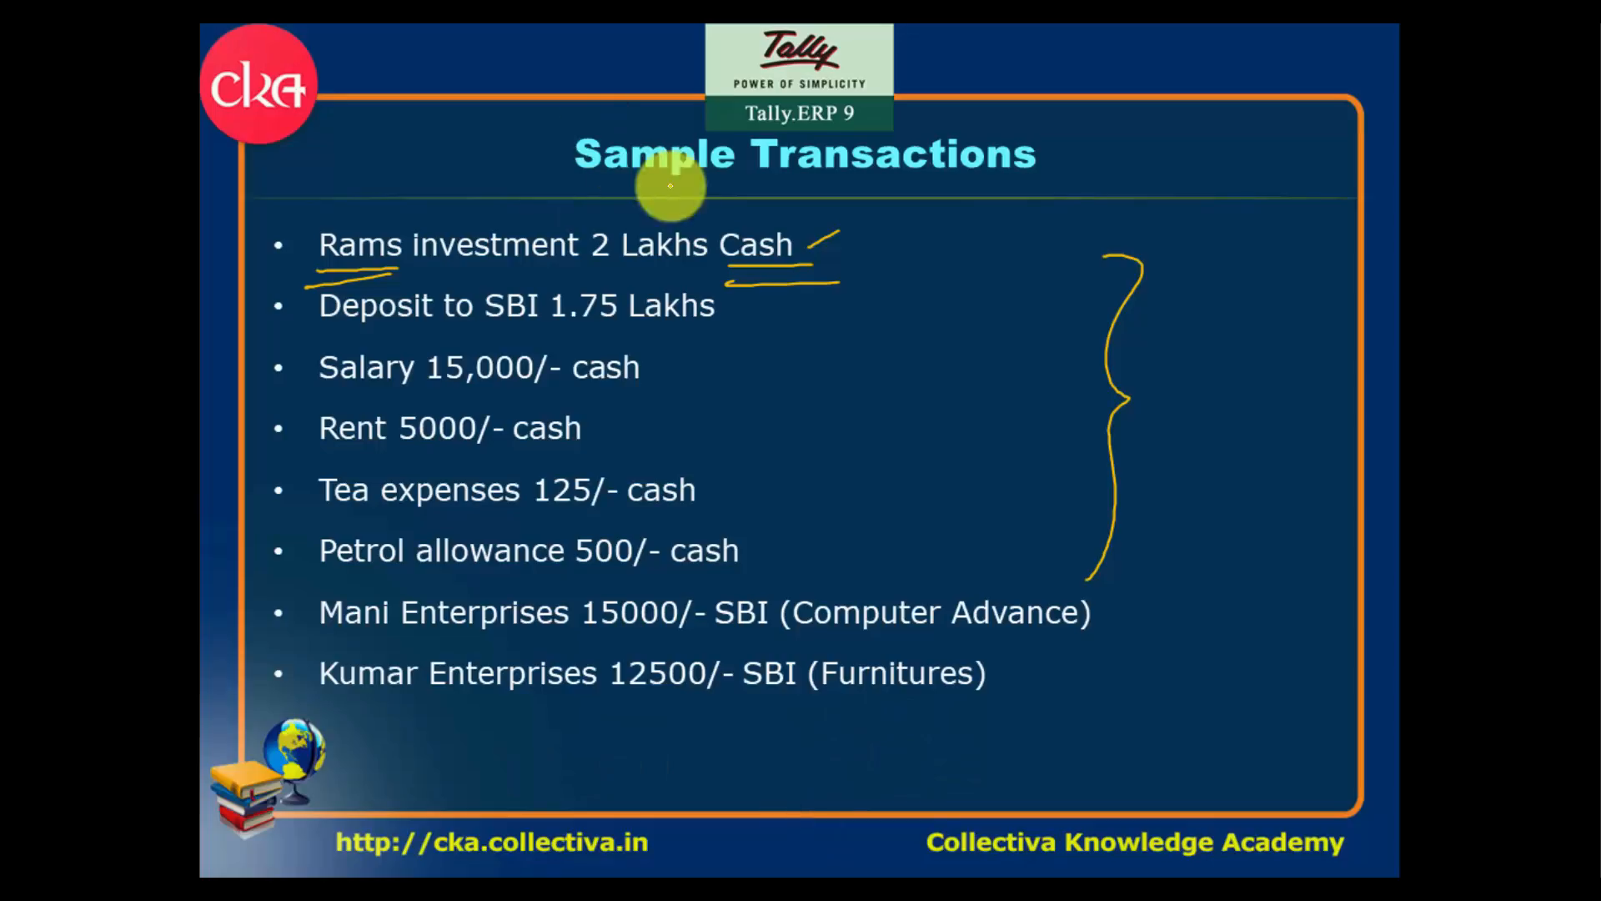
drag(799, 241, 856, 219)
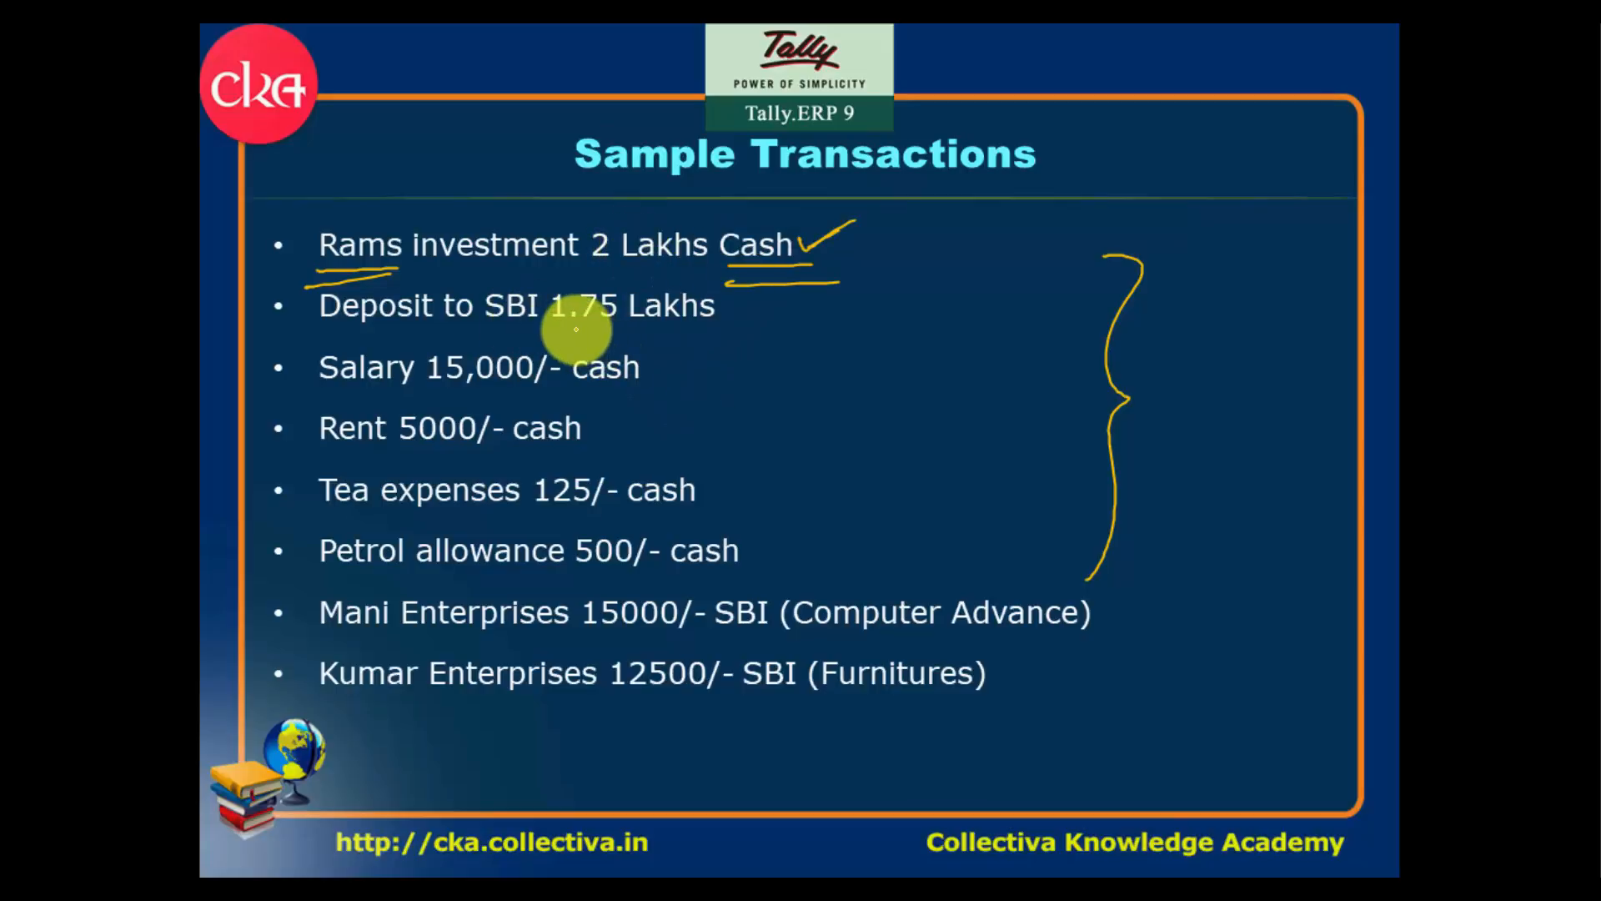
drag(552, 333, 692, 335)
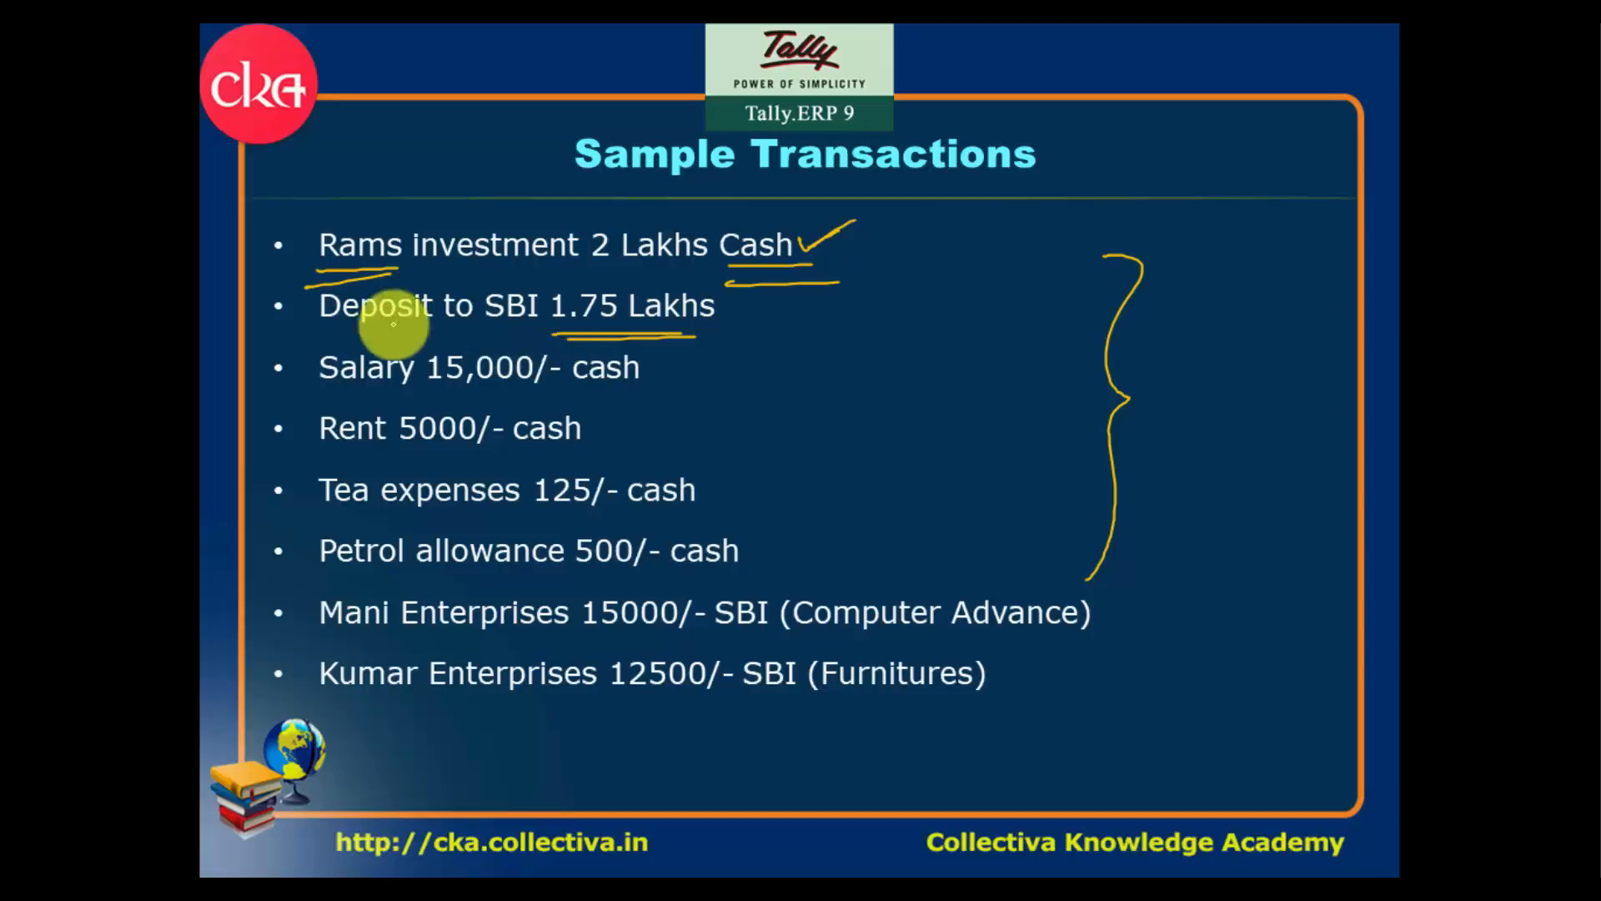
drag(481, 333, 552, 333)
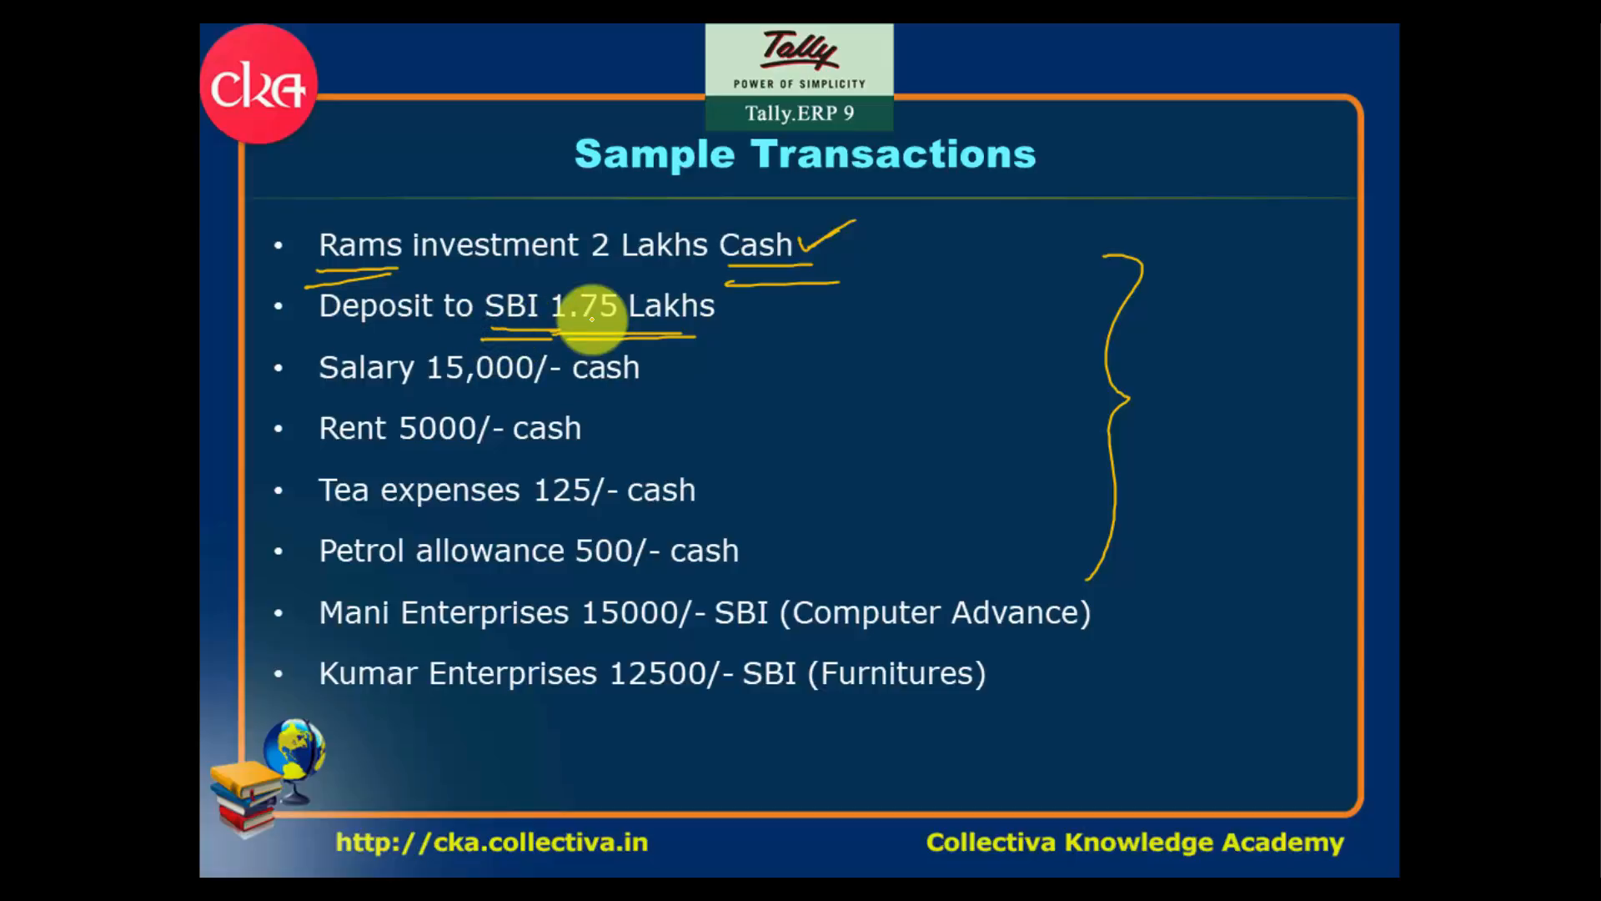
Switch back to Tally.ERP 9, start a contra voucher and set its account to Cash.
key(alt+Tab)
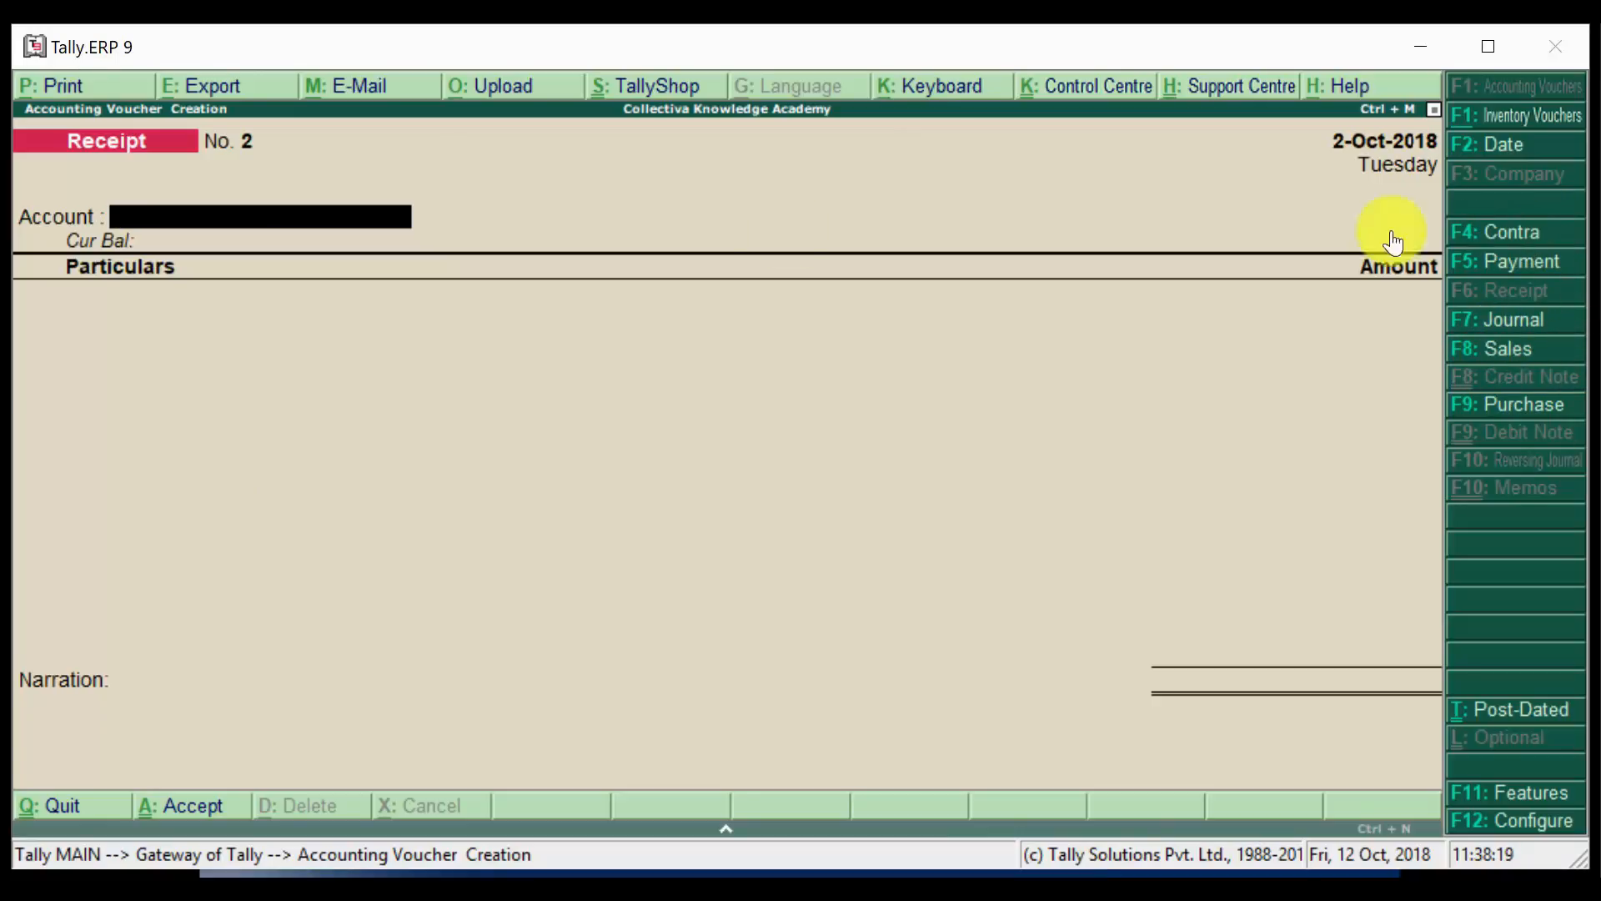
click(1472, 242)
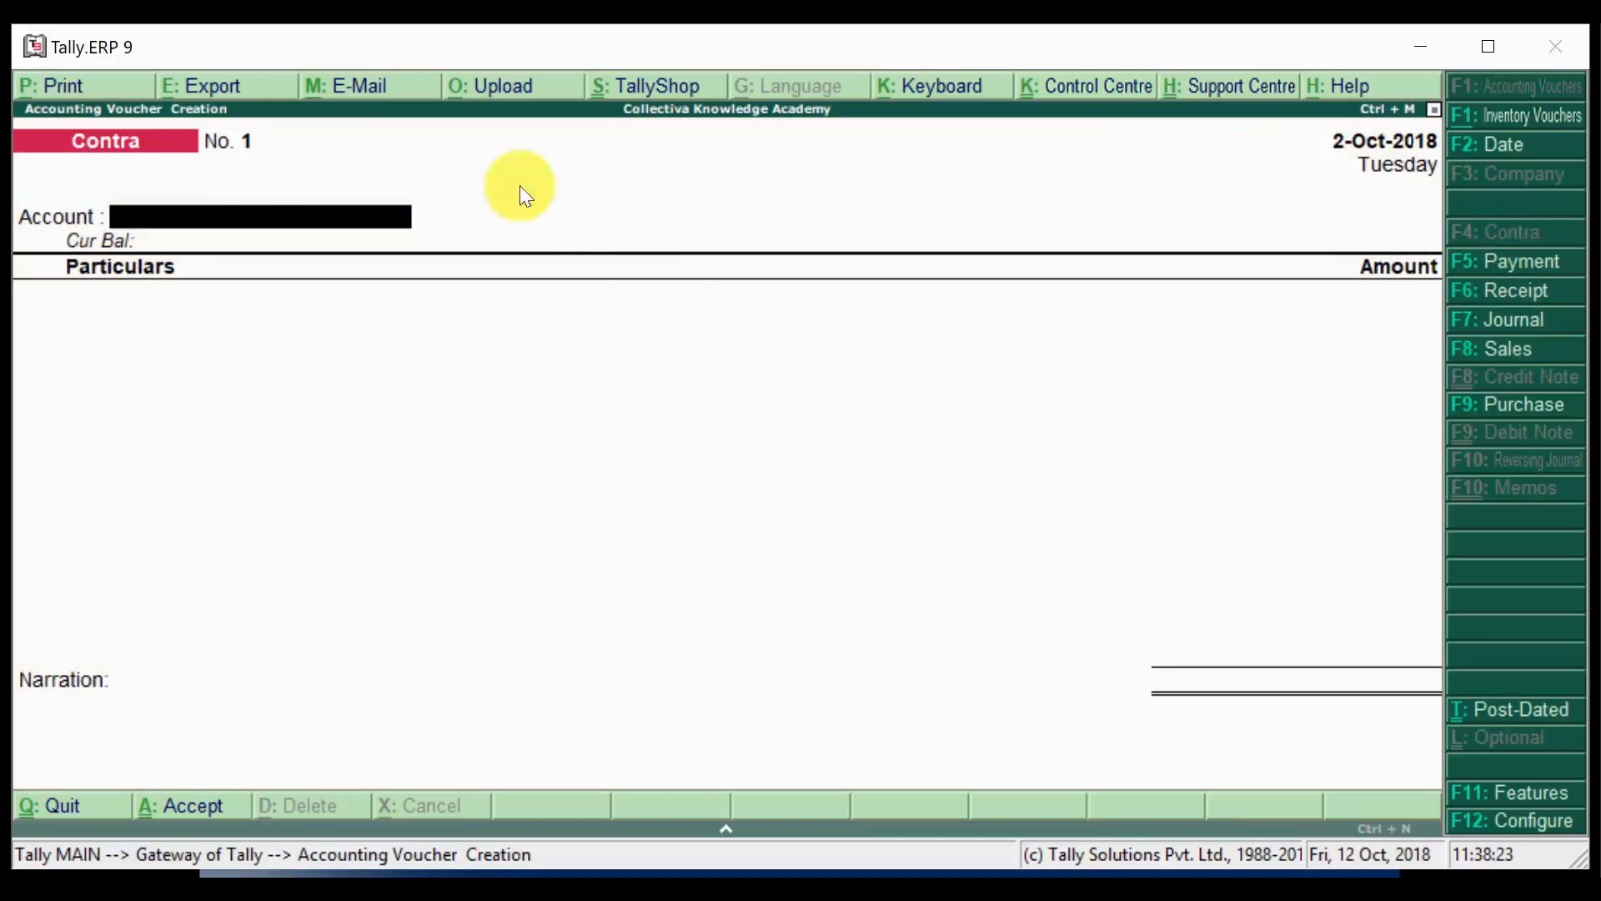
text(C)
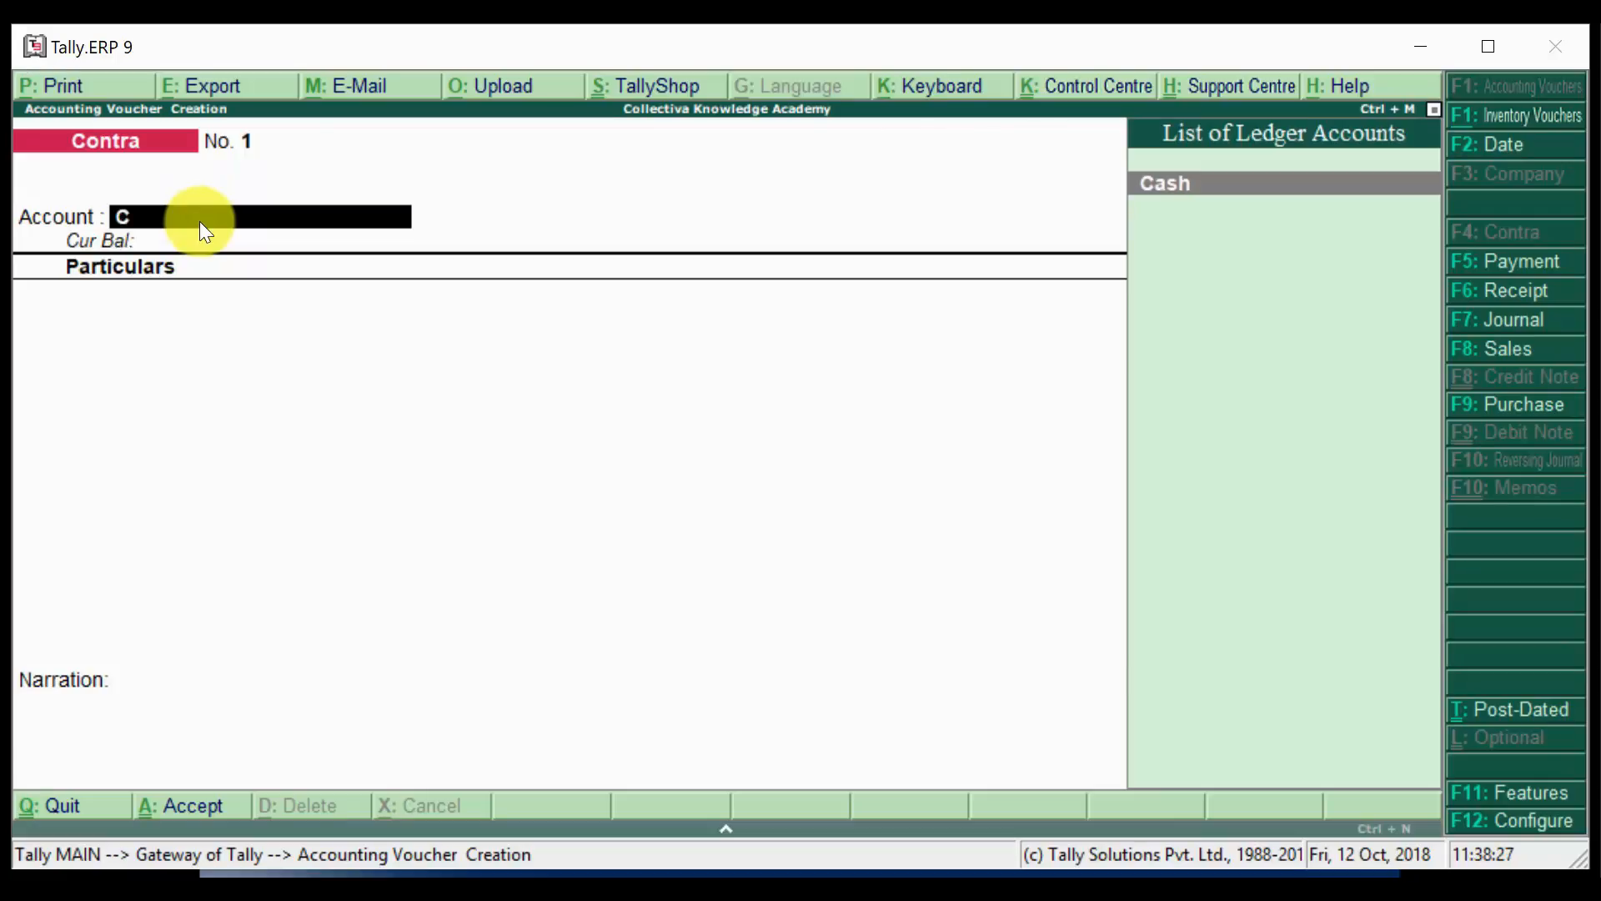
key(Return)
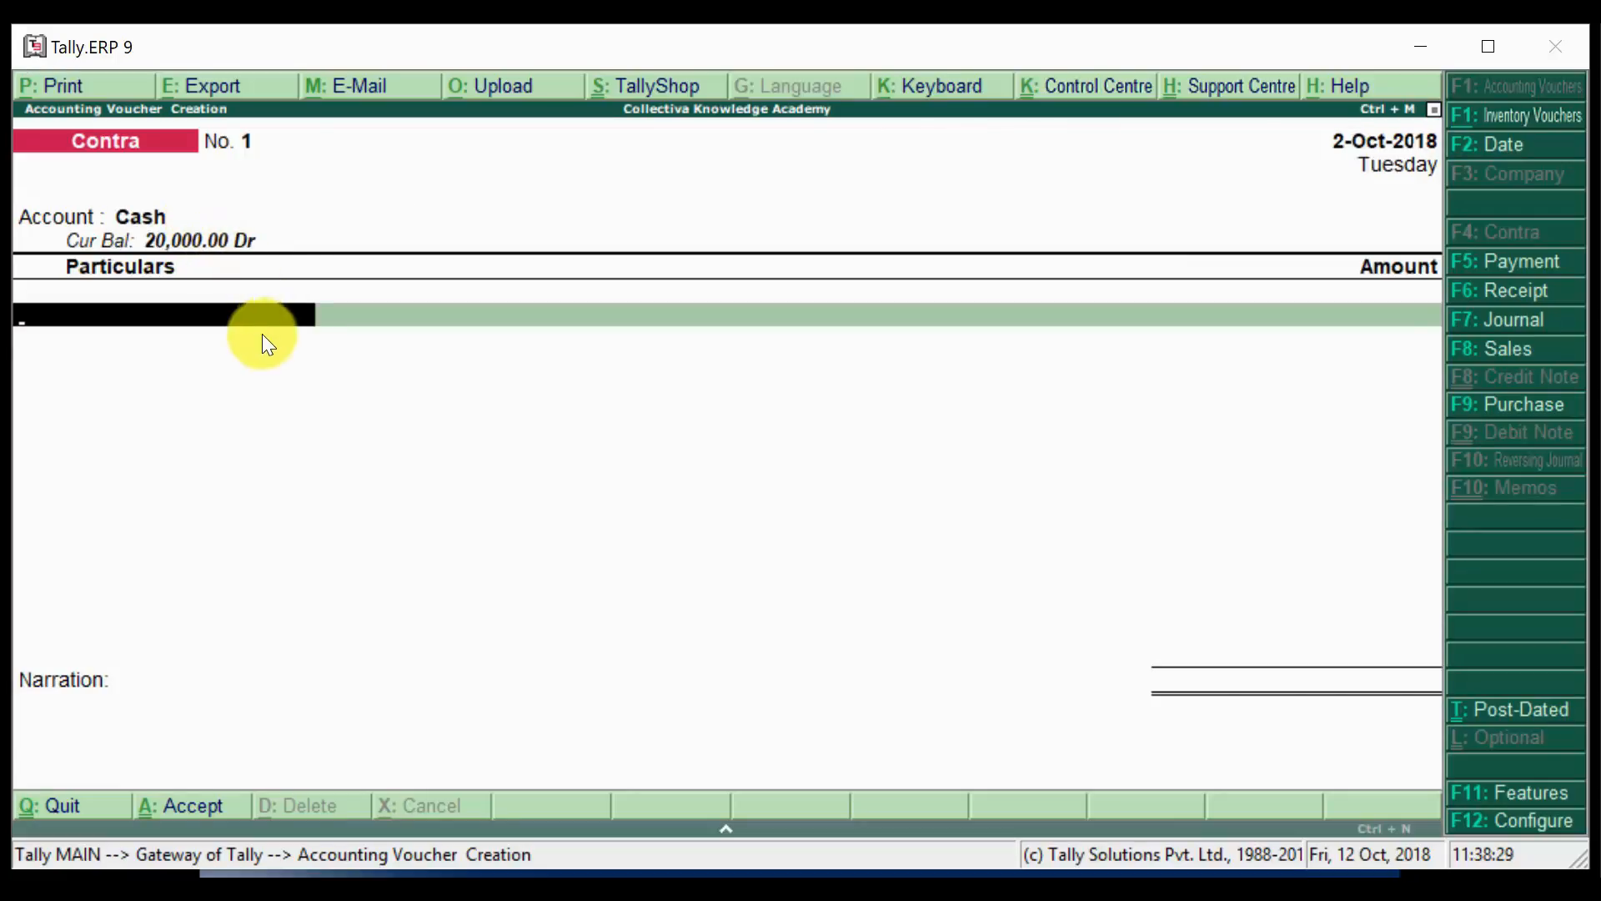
key(BackSpace)
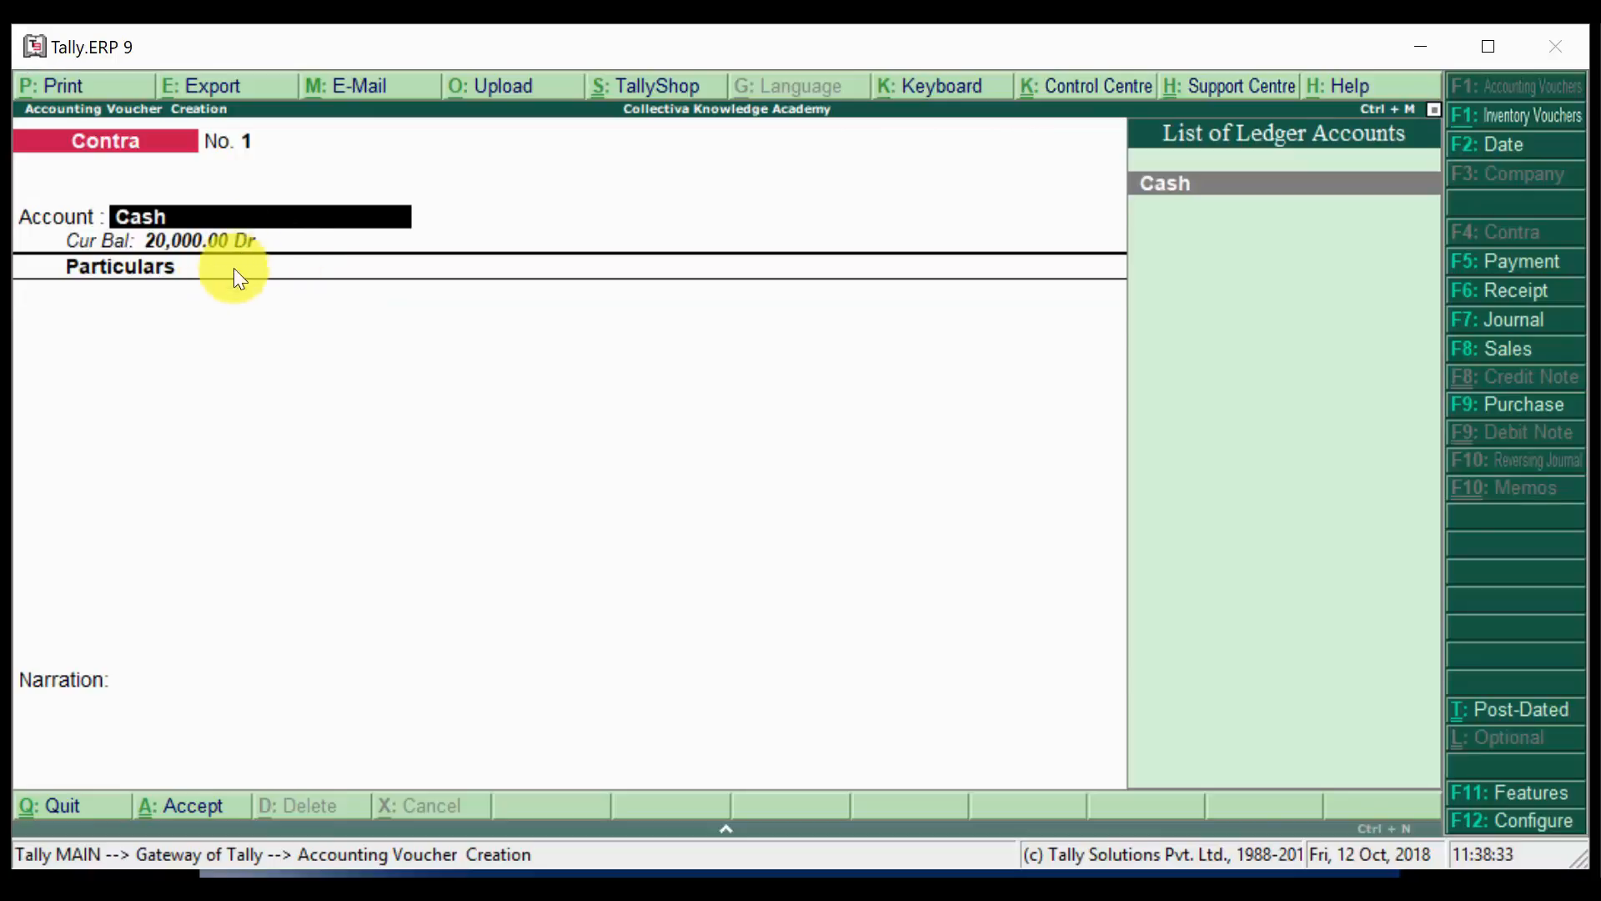
key(Return)
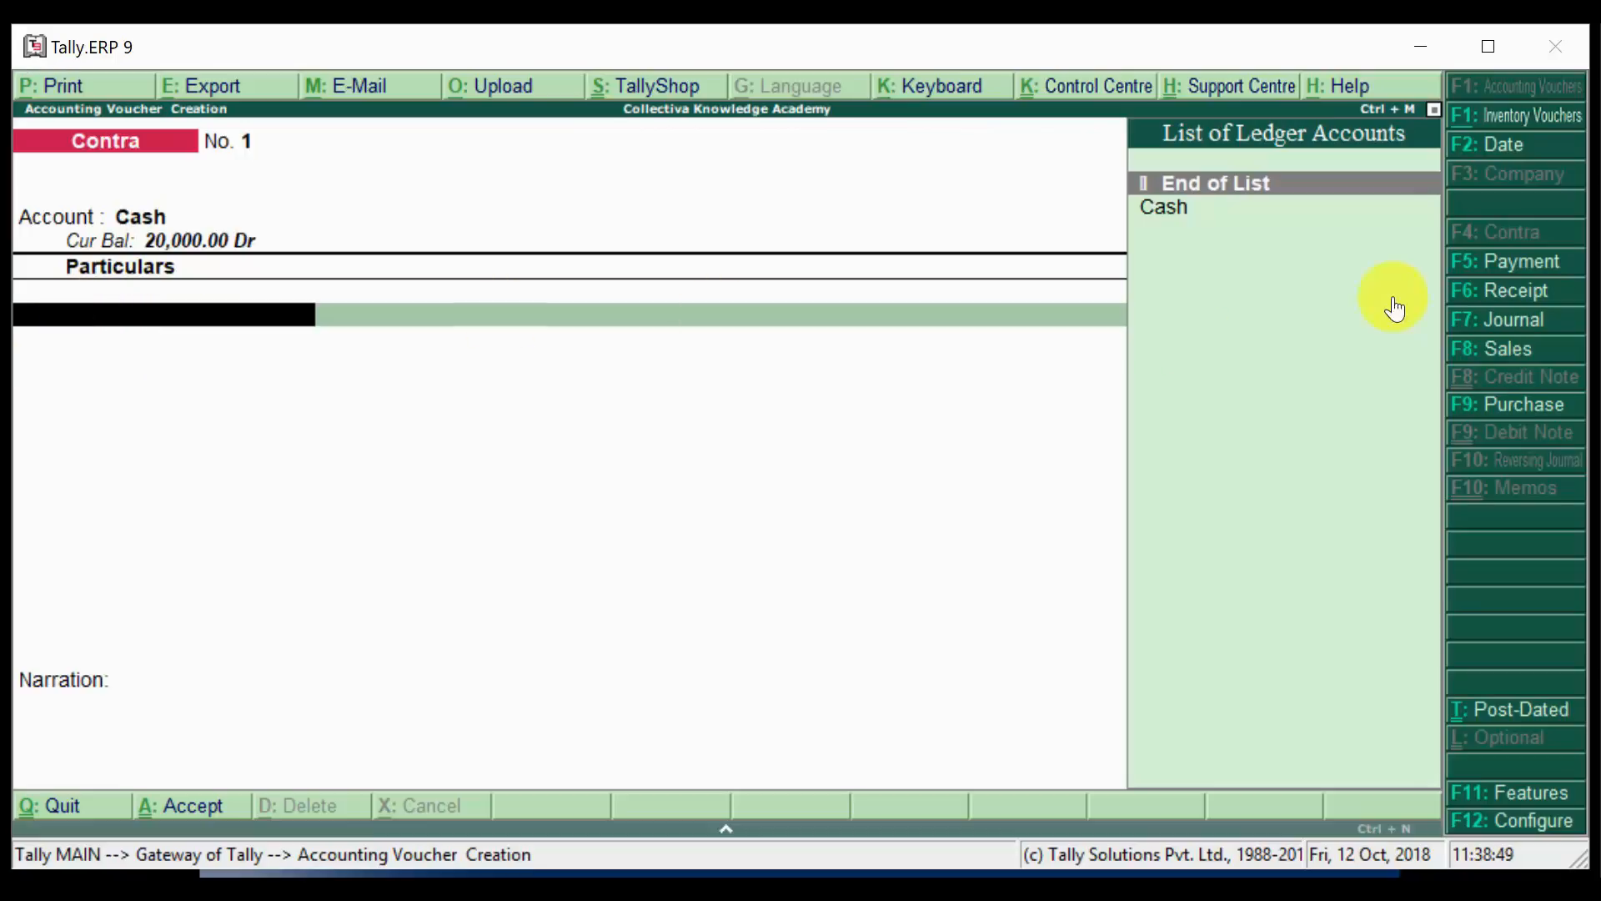
Create a ledger named SBI A/c under Bank Accounts for the contra voucher's particulars.
key(alt+c)
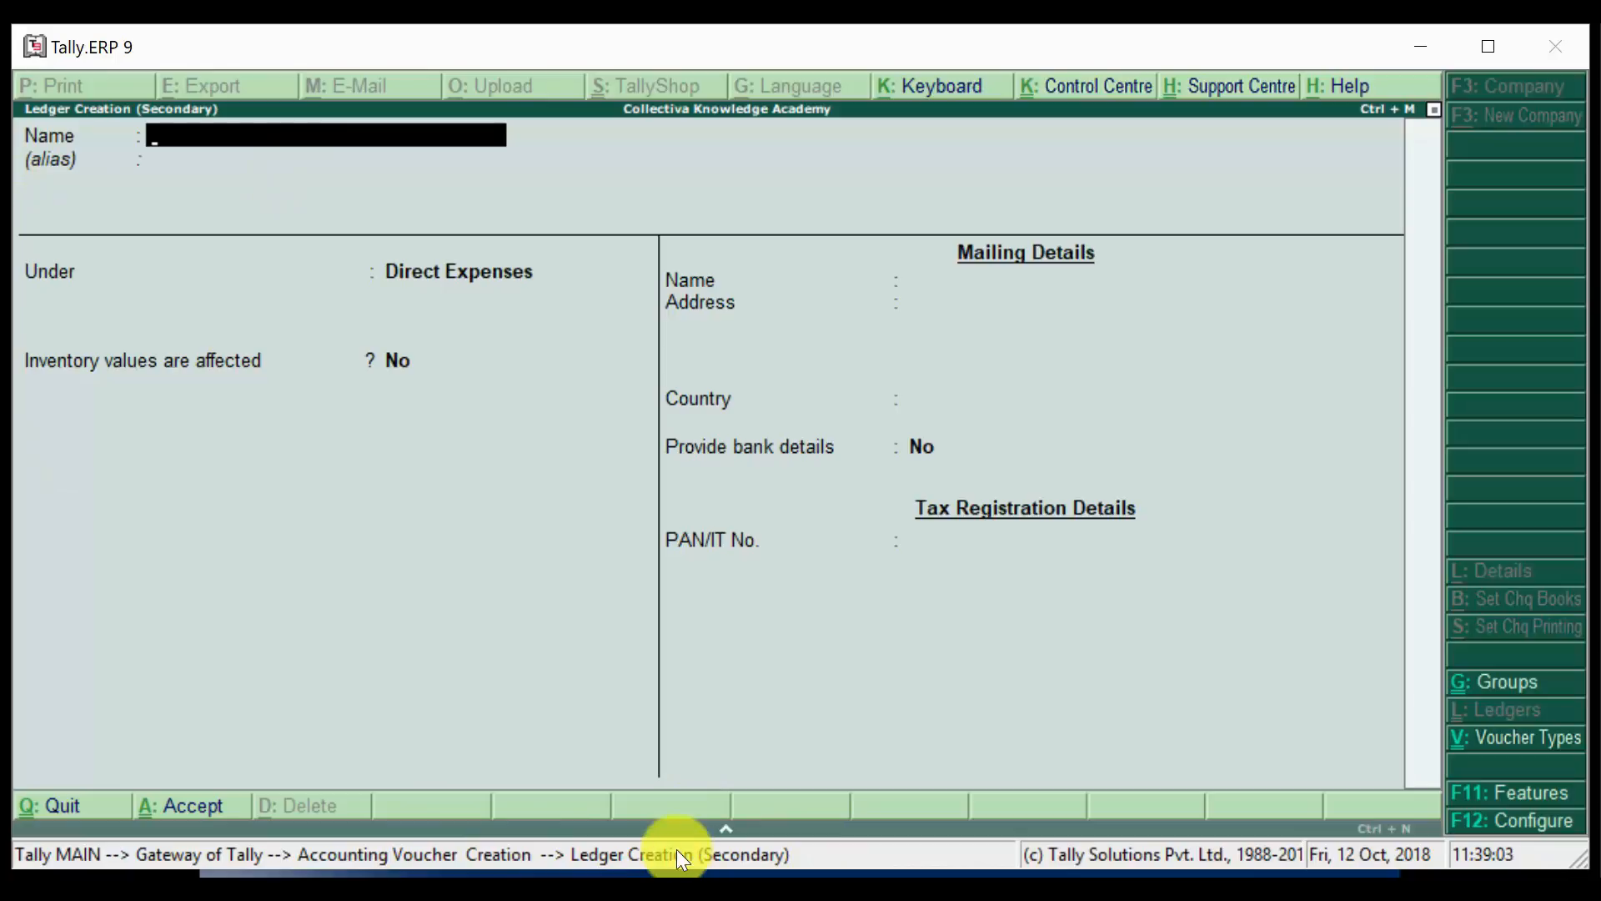
text(SBI A/c)
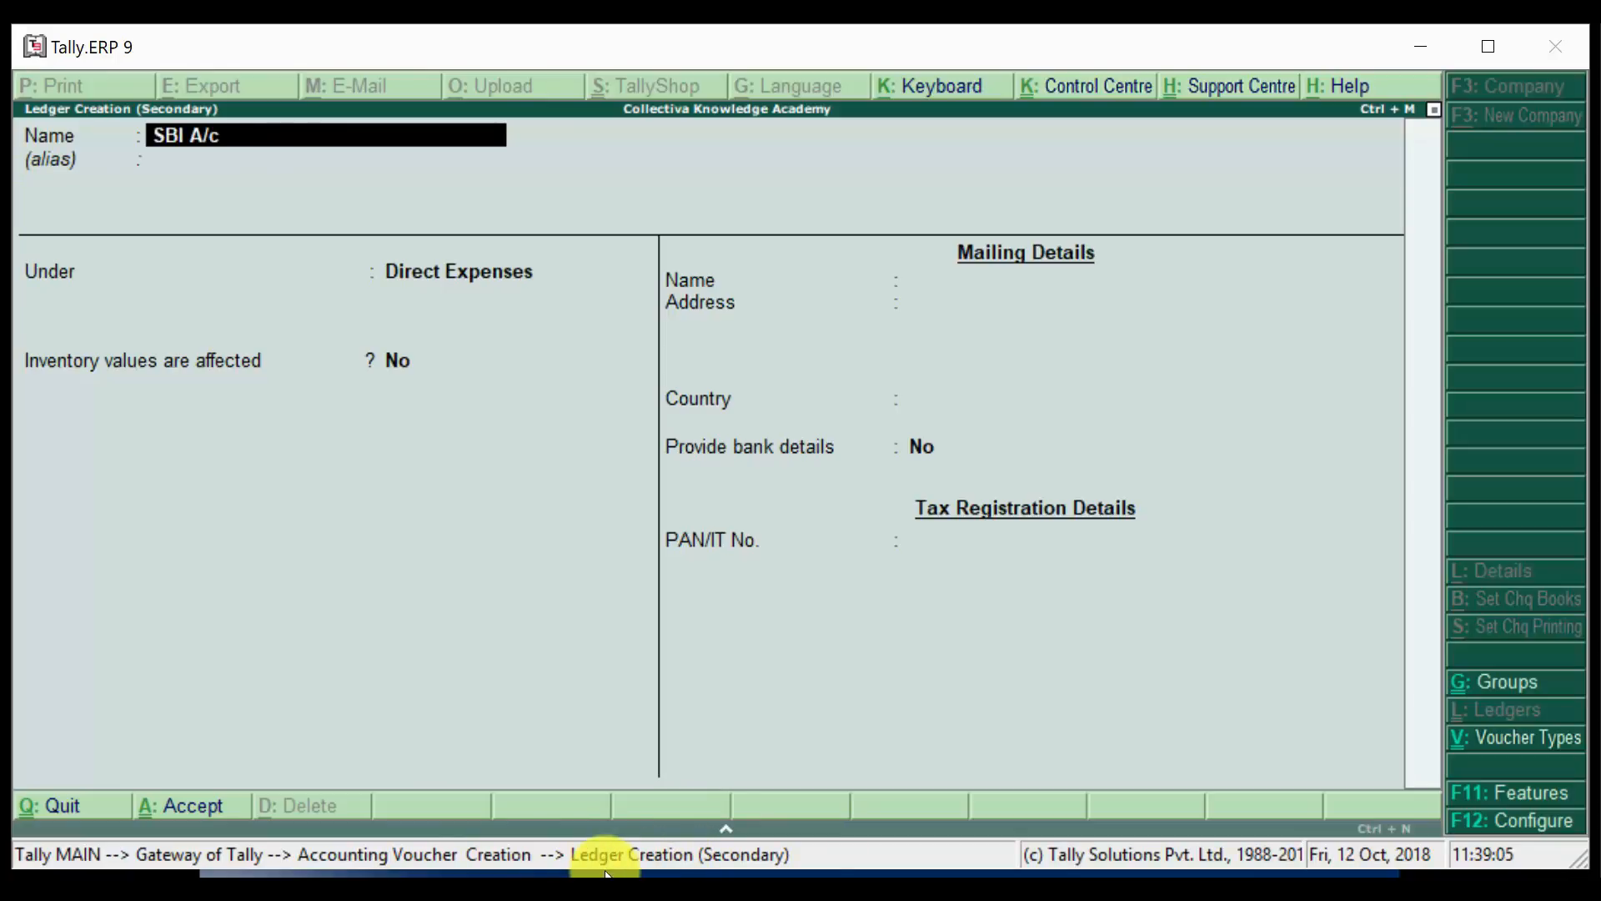
key(Return)
key(Return)
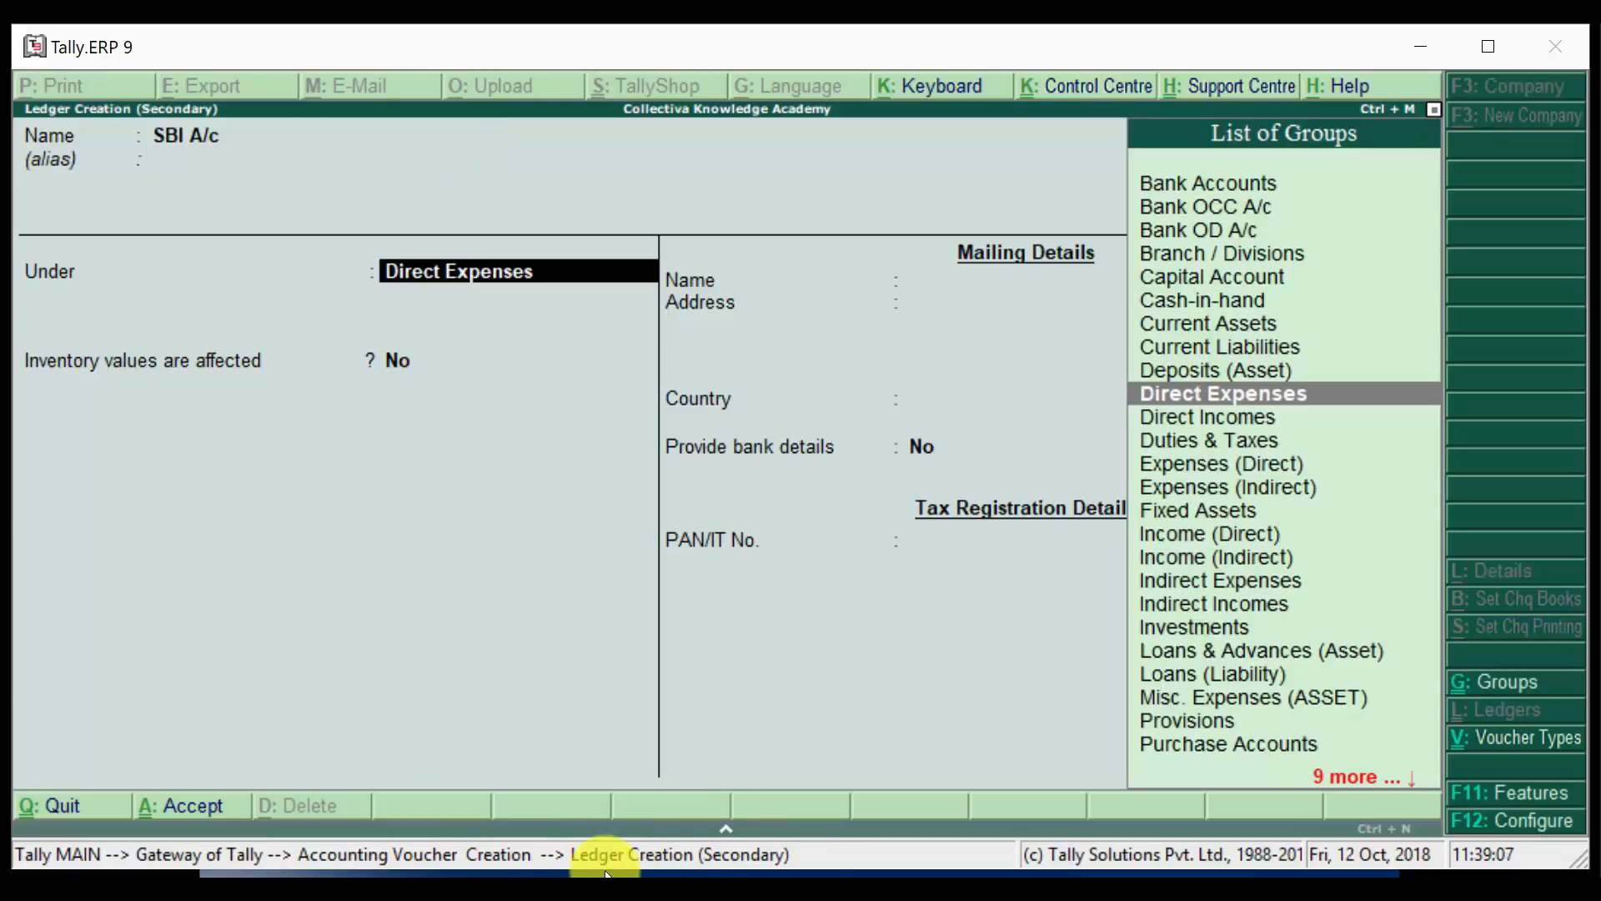
text(Bank)
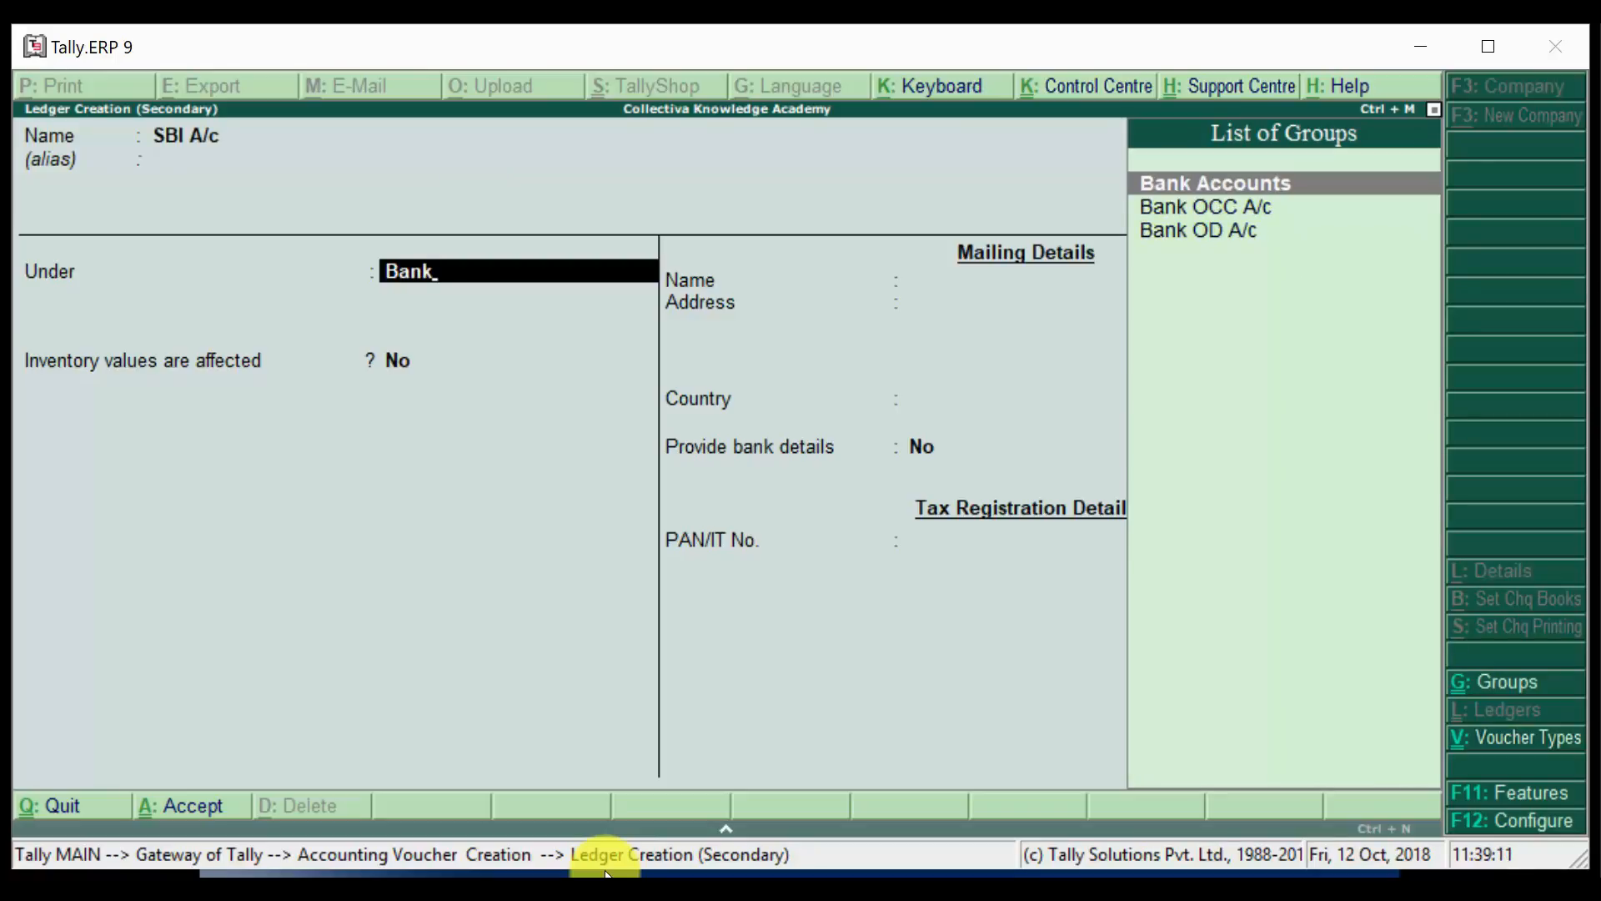
key(Down)
key(Up)
key(Down)
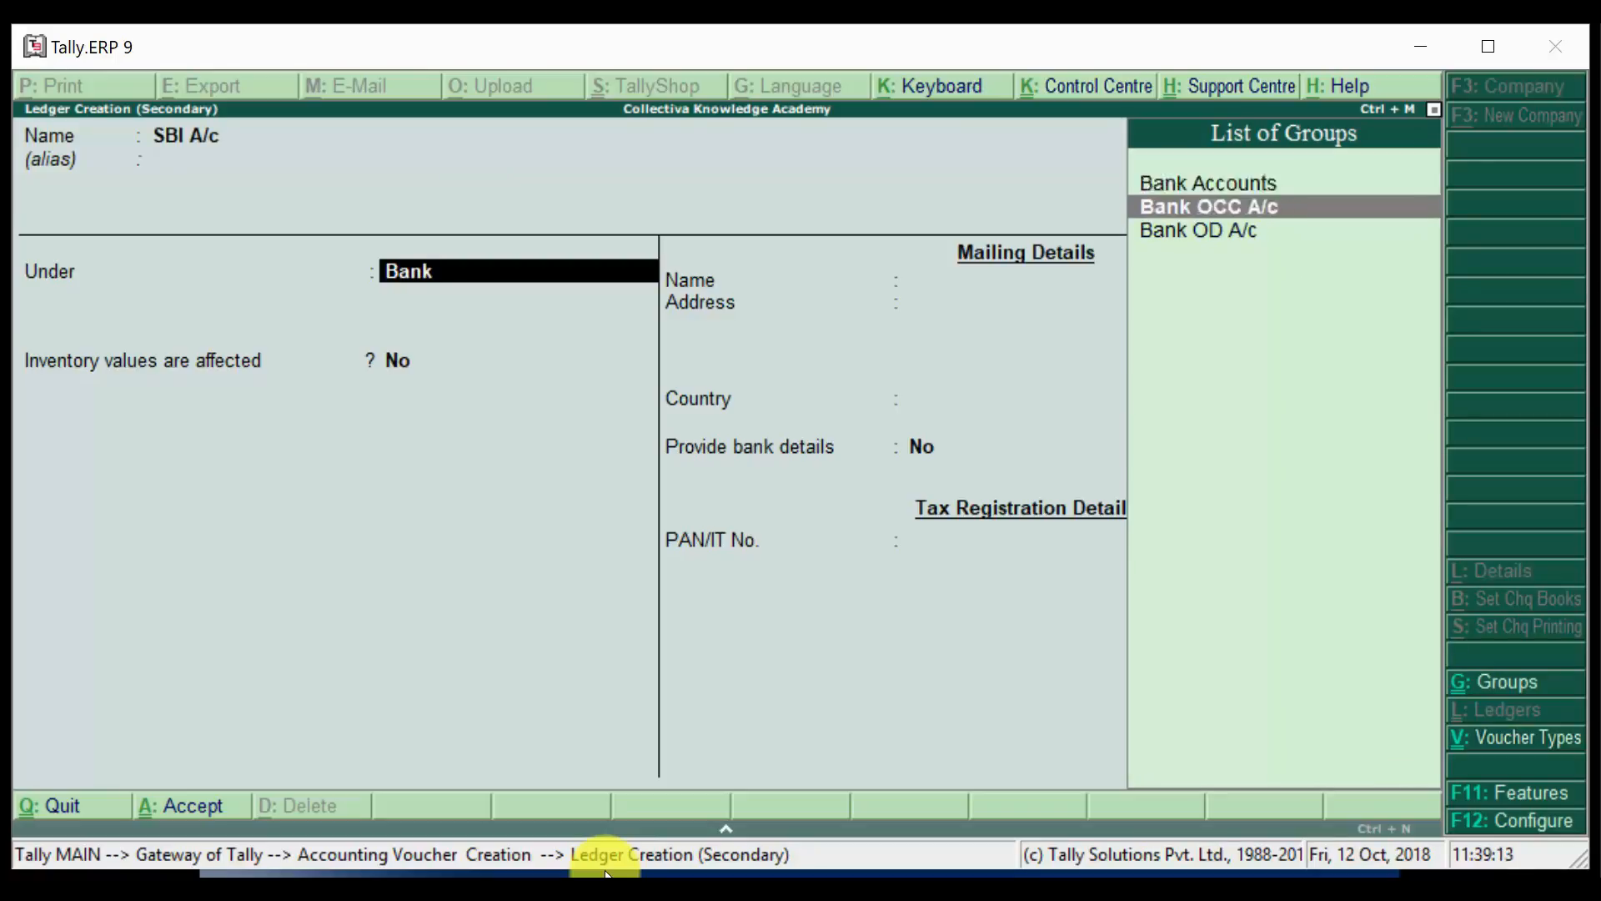
key(Up)
key(Return)
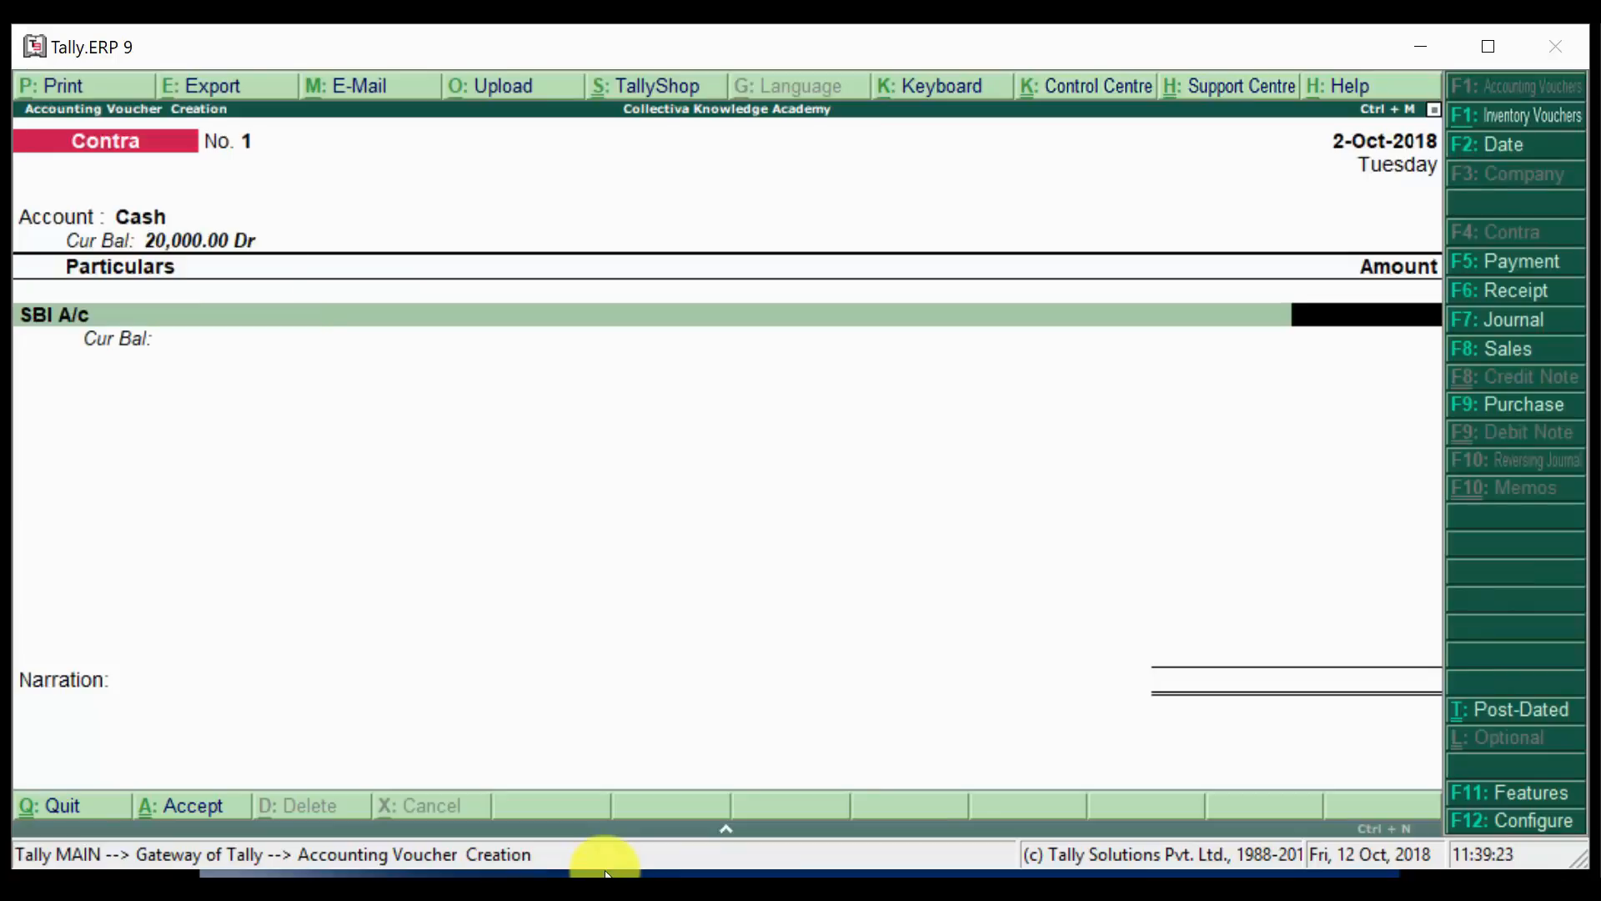
Enter 175000 as the contra amount, with SBI A/c as the account and Cash in the particulars.
text(175000)
key(Return)
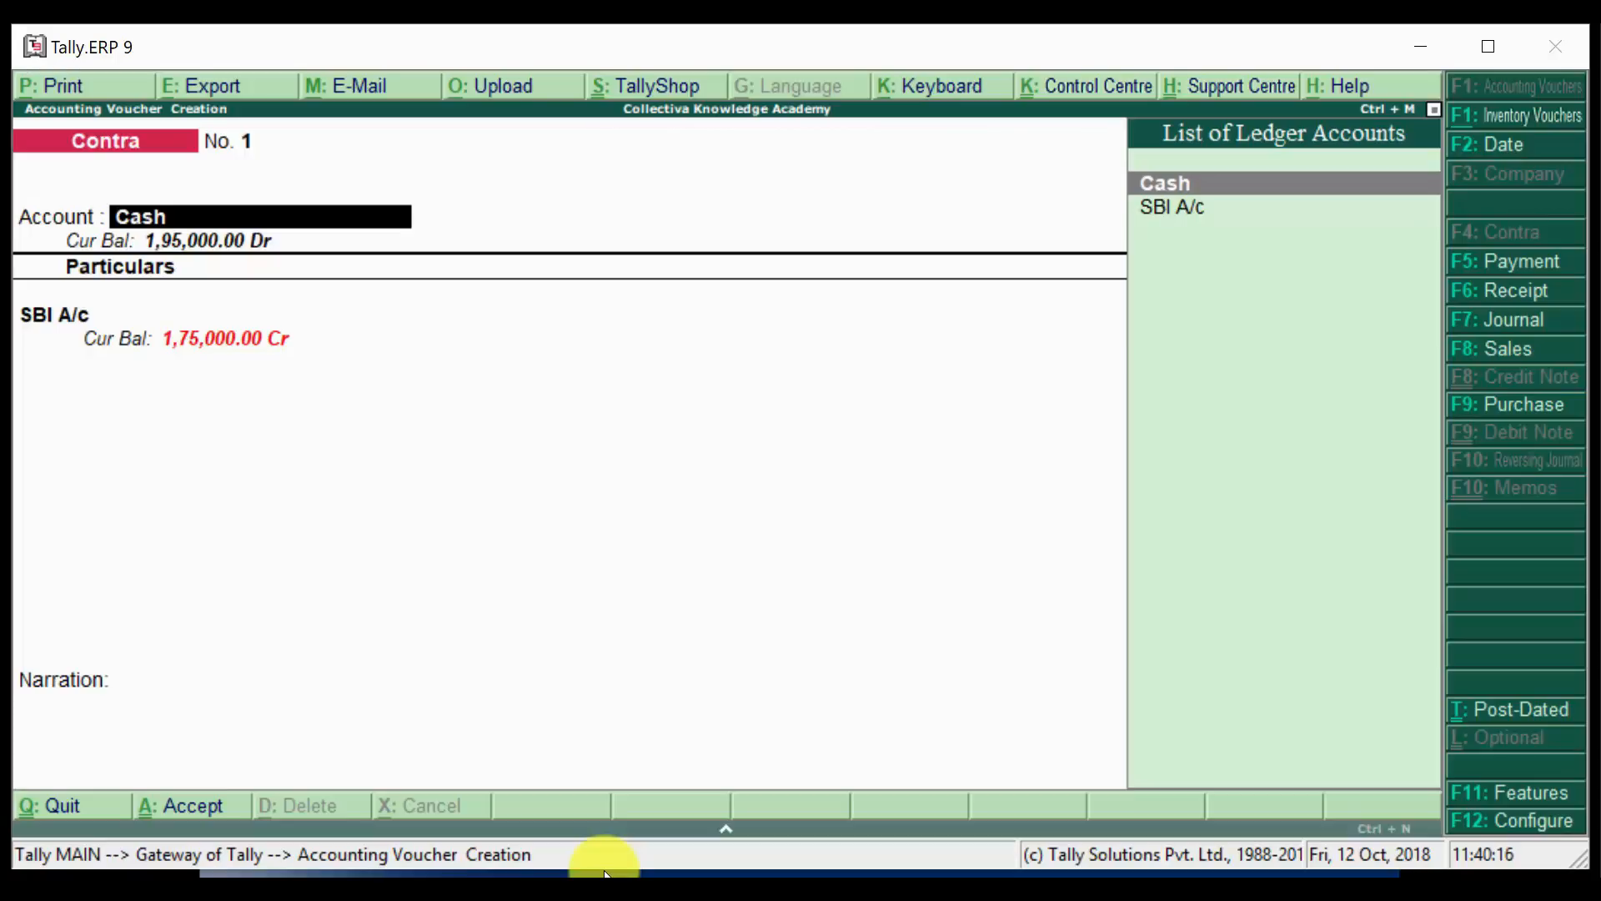
key(Down)
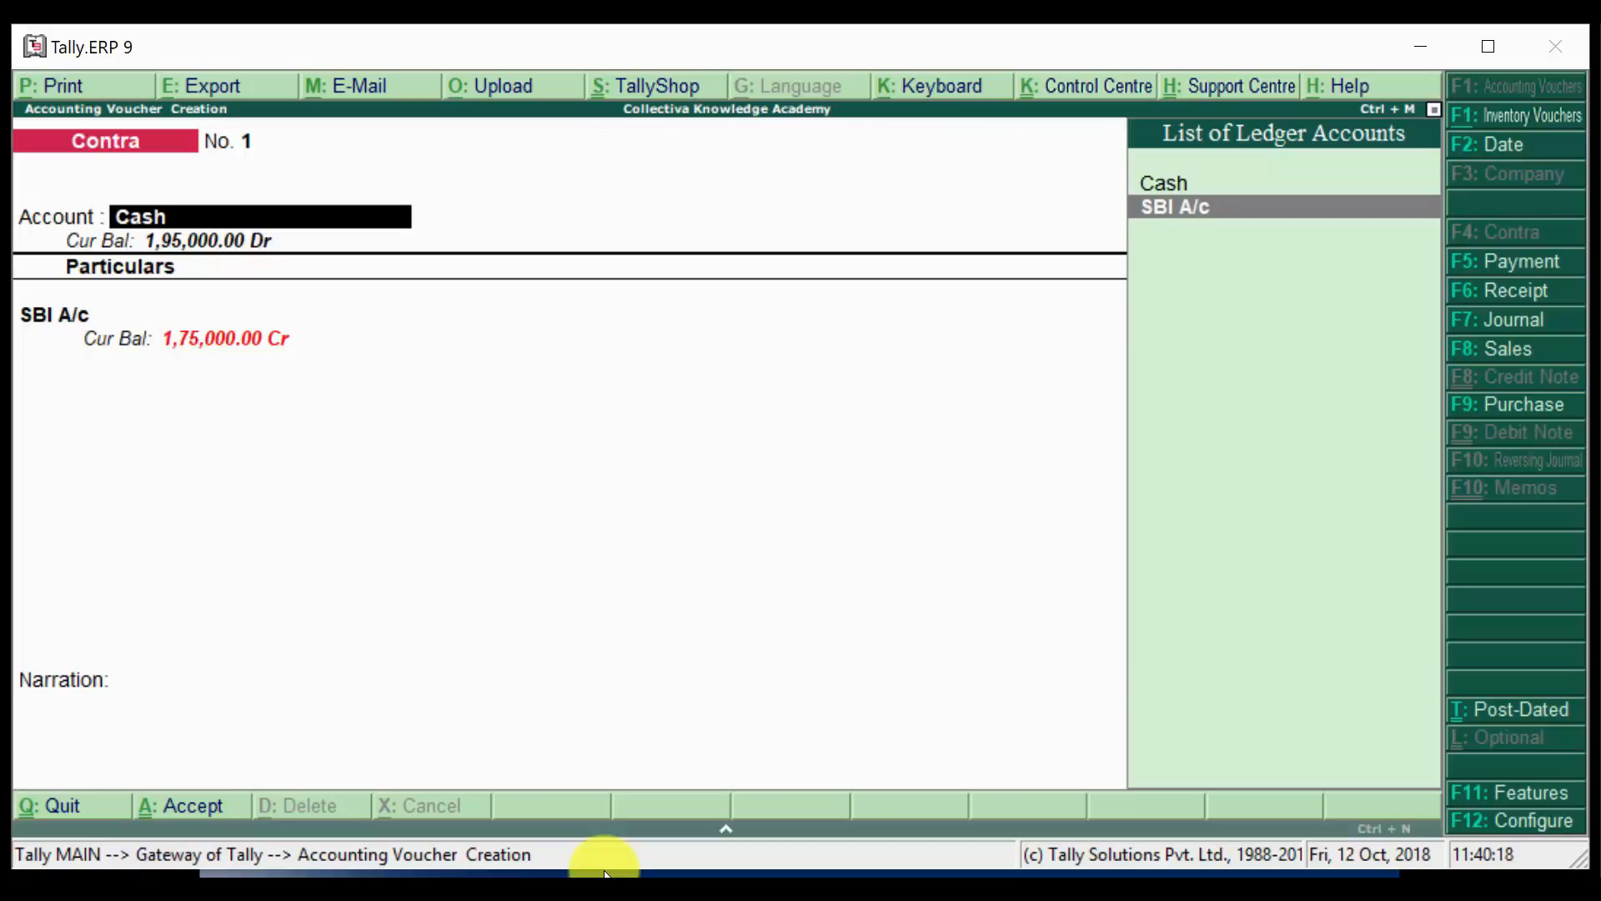
key(Return)
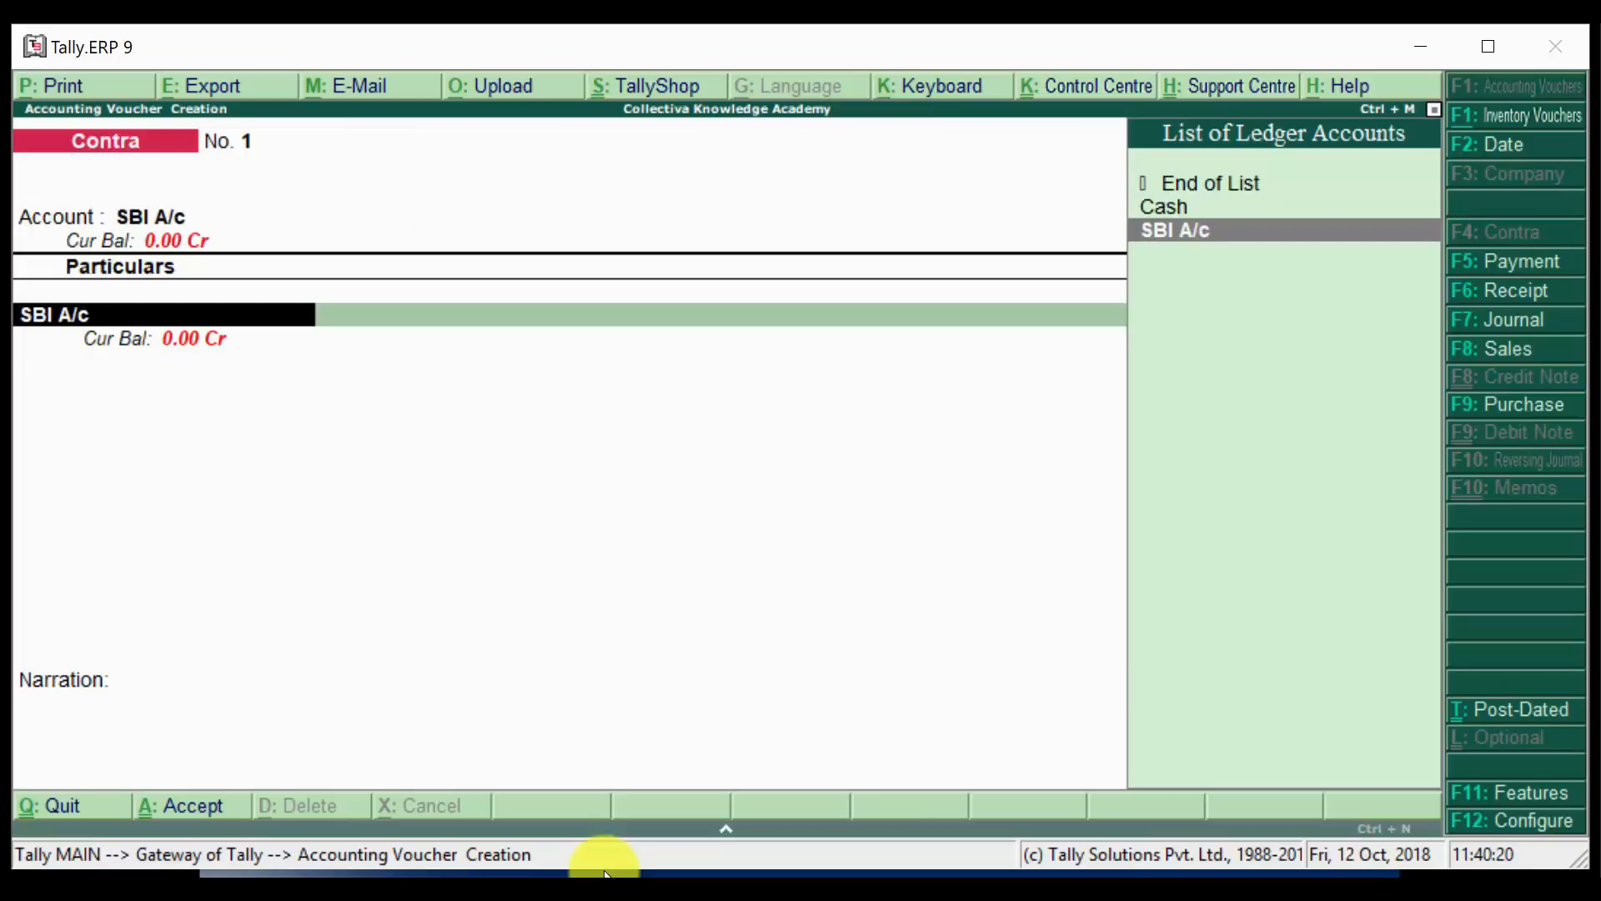
key(Up)
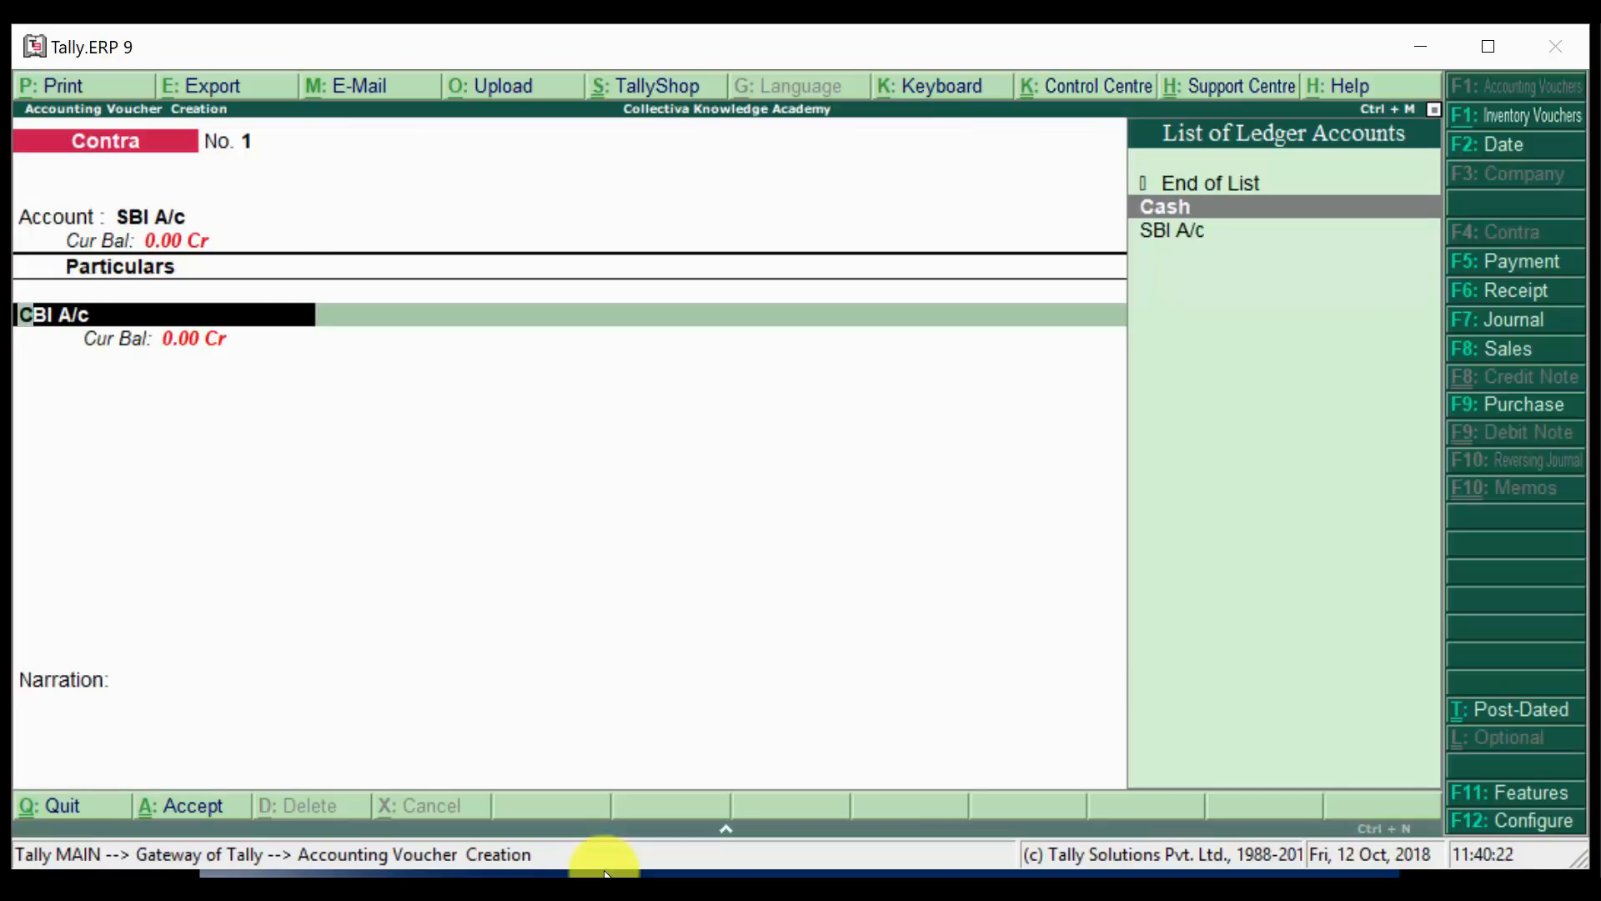
key(Return)
key(Return)
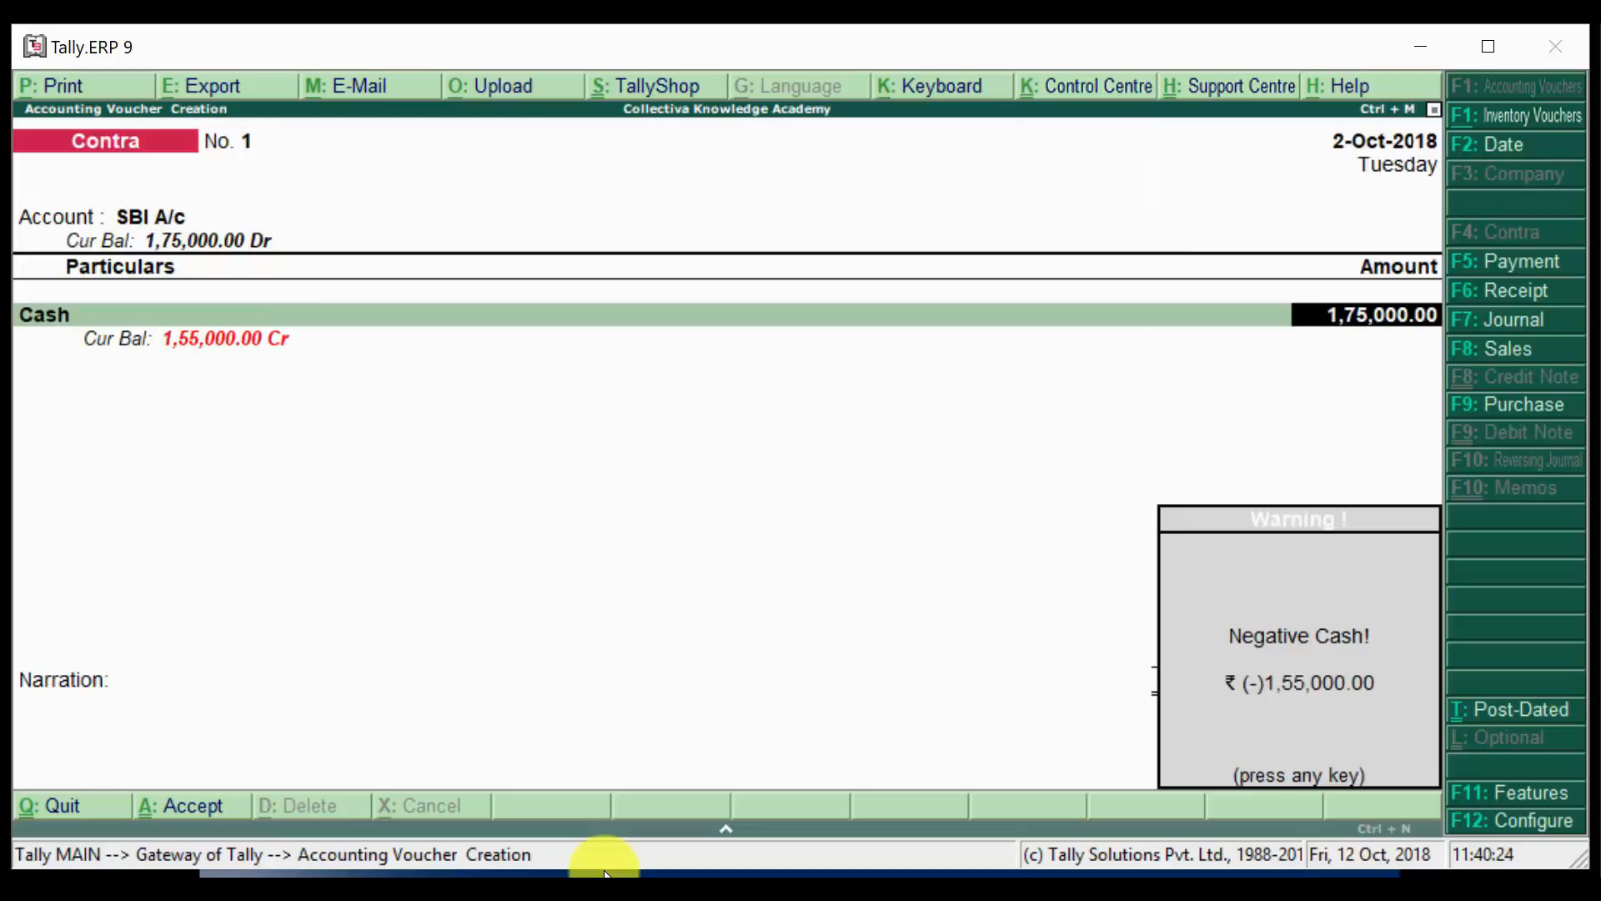
key(Return)
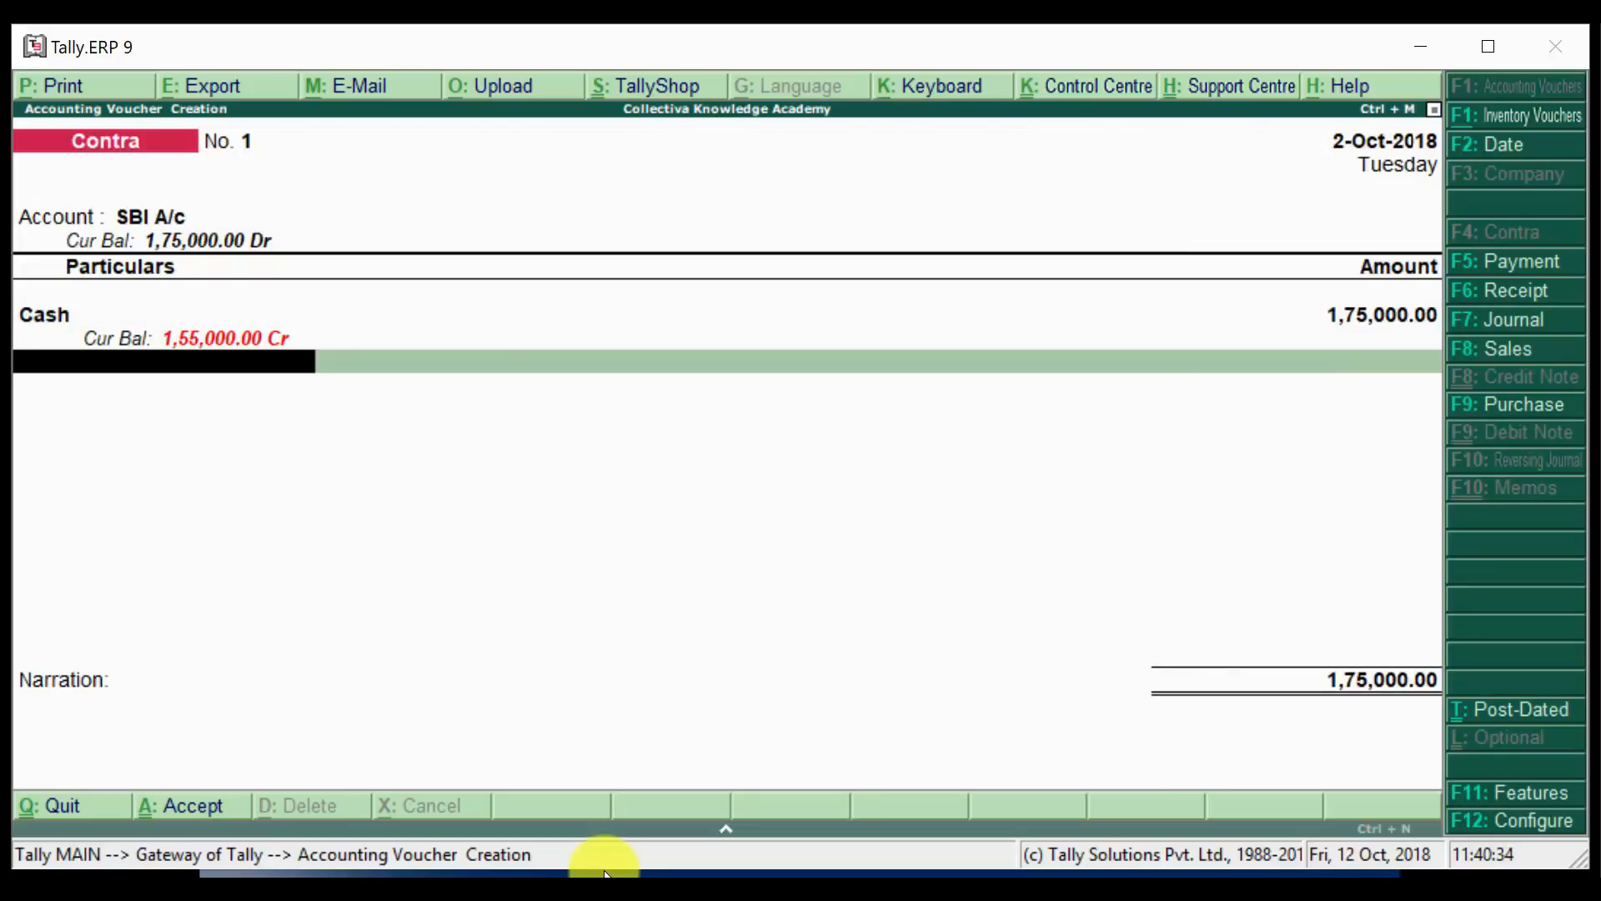
Enter the narration "Deposit" and save the contra voucher.
key(Return)
text(Deposit)
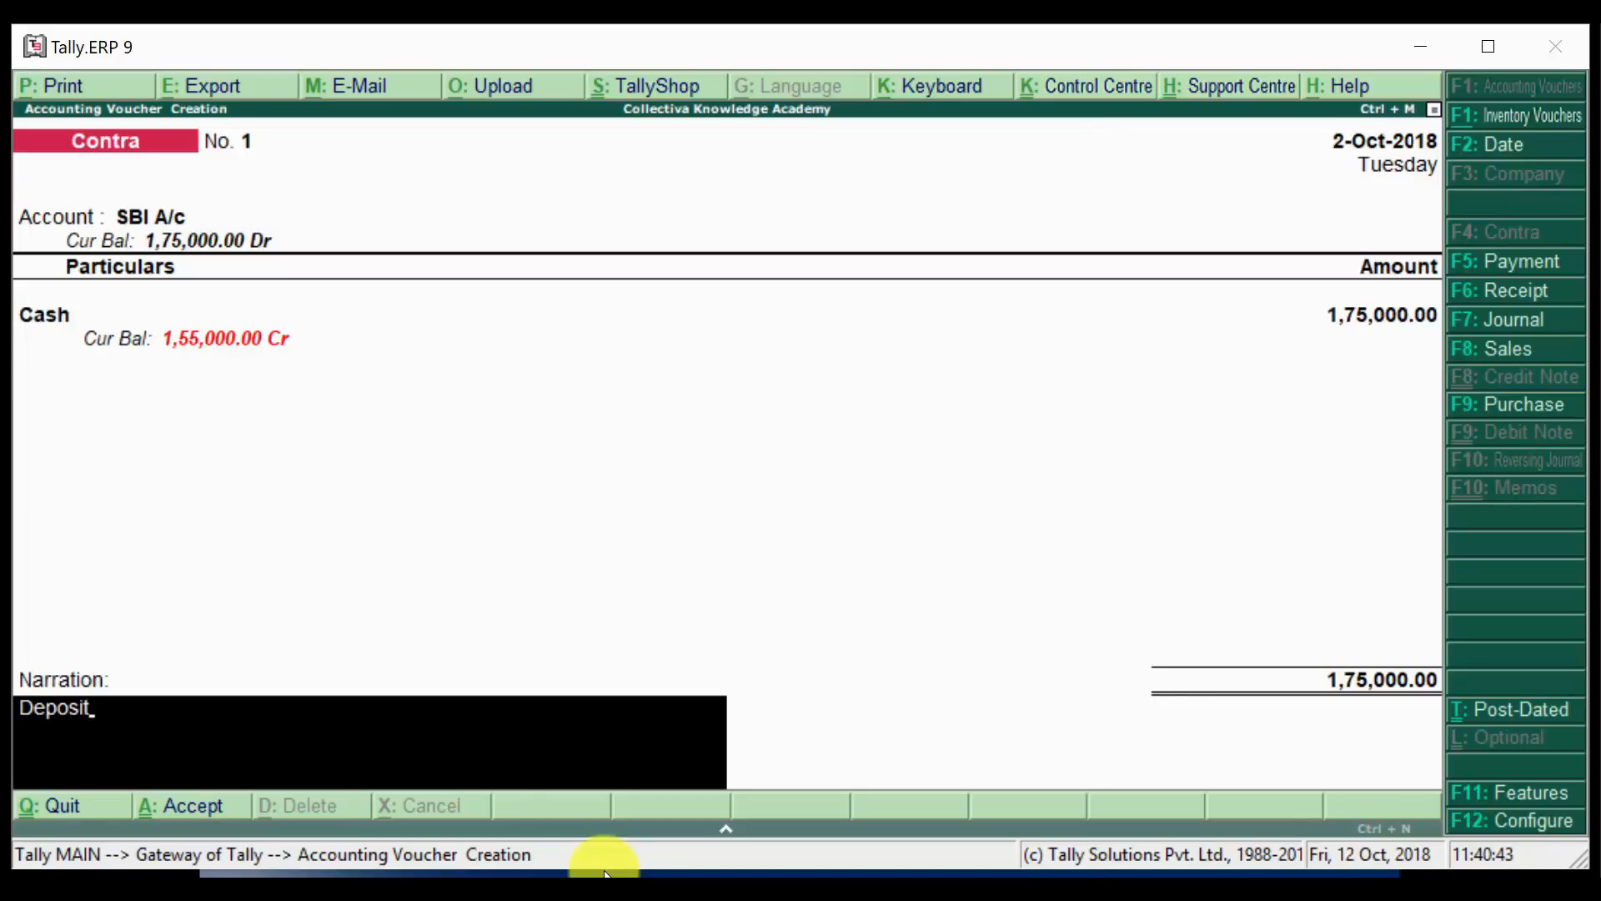
key(Return)
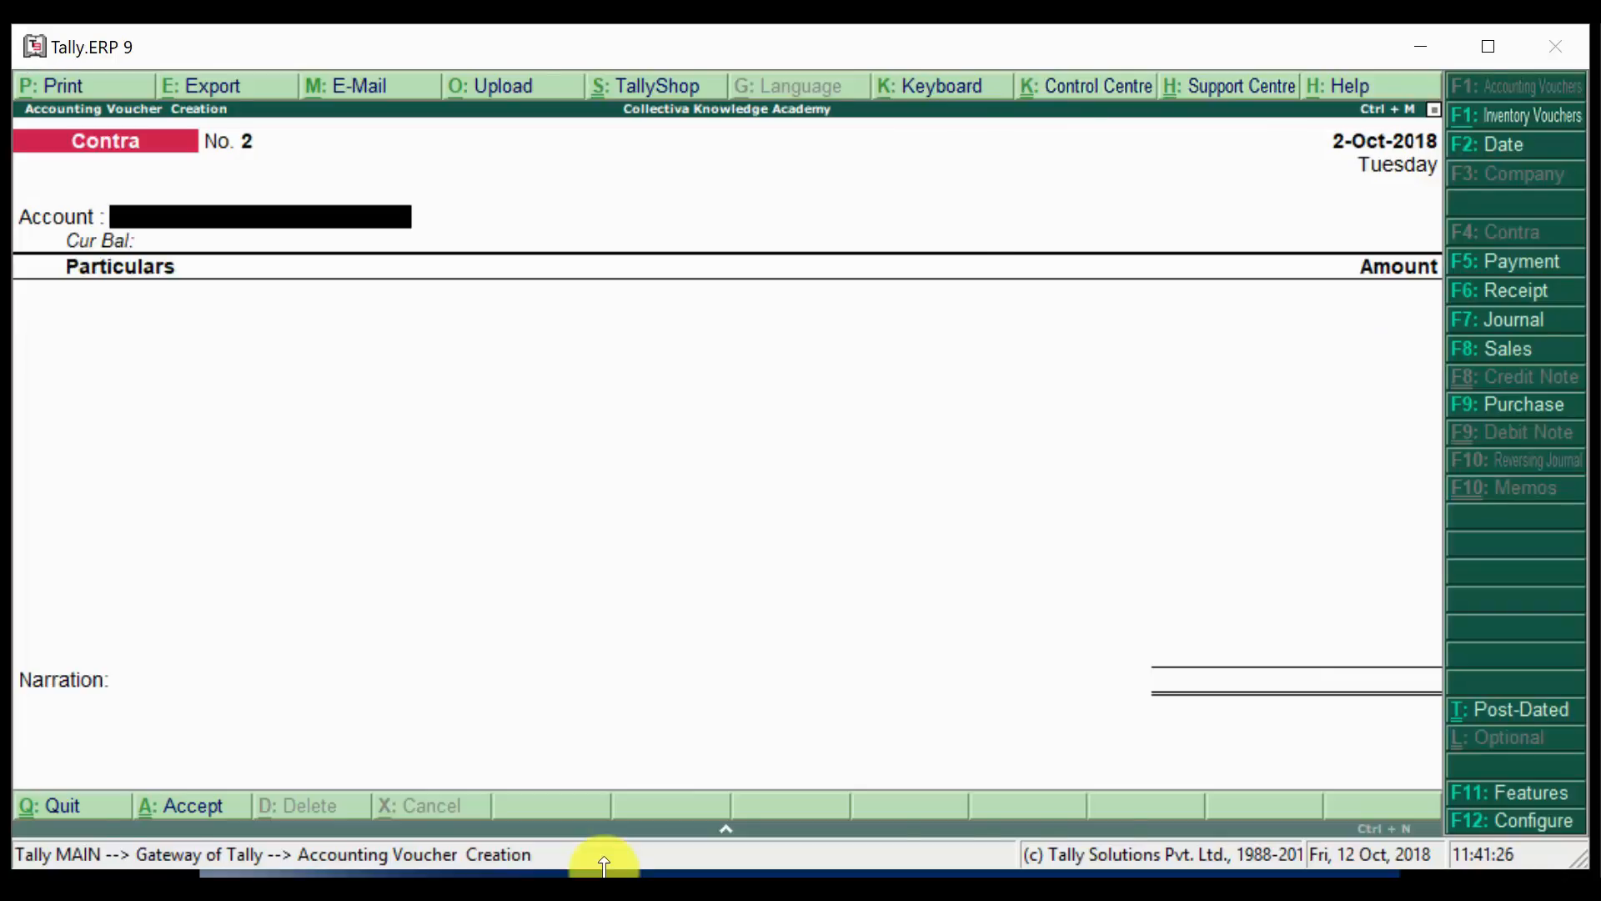
Leave the blank contra, reopen accounting vouchers and look through the saved contra and receipt vouchers.
key(Escape)
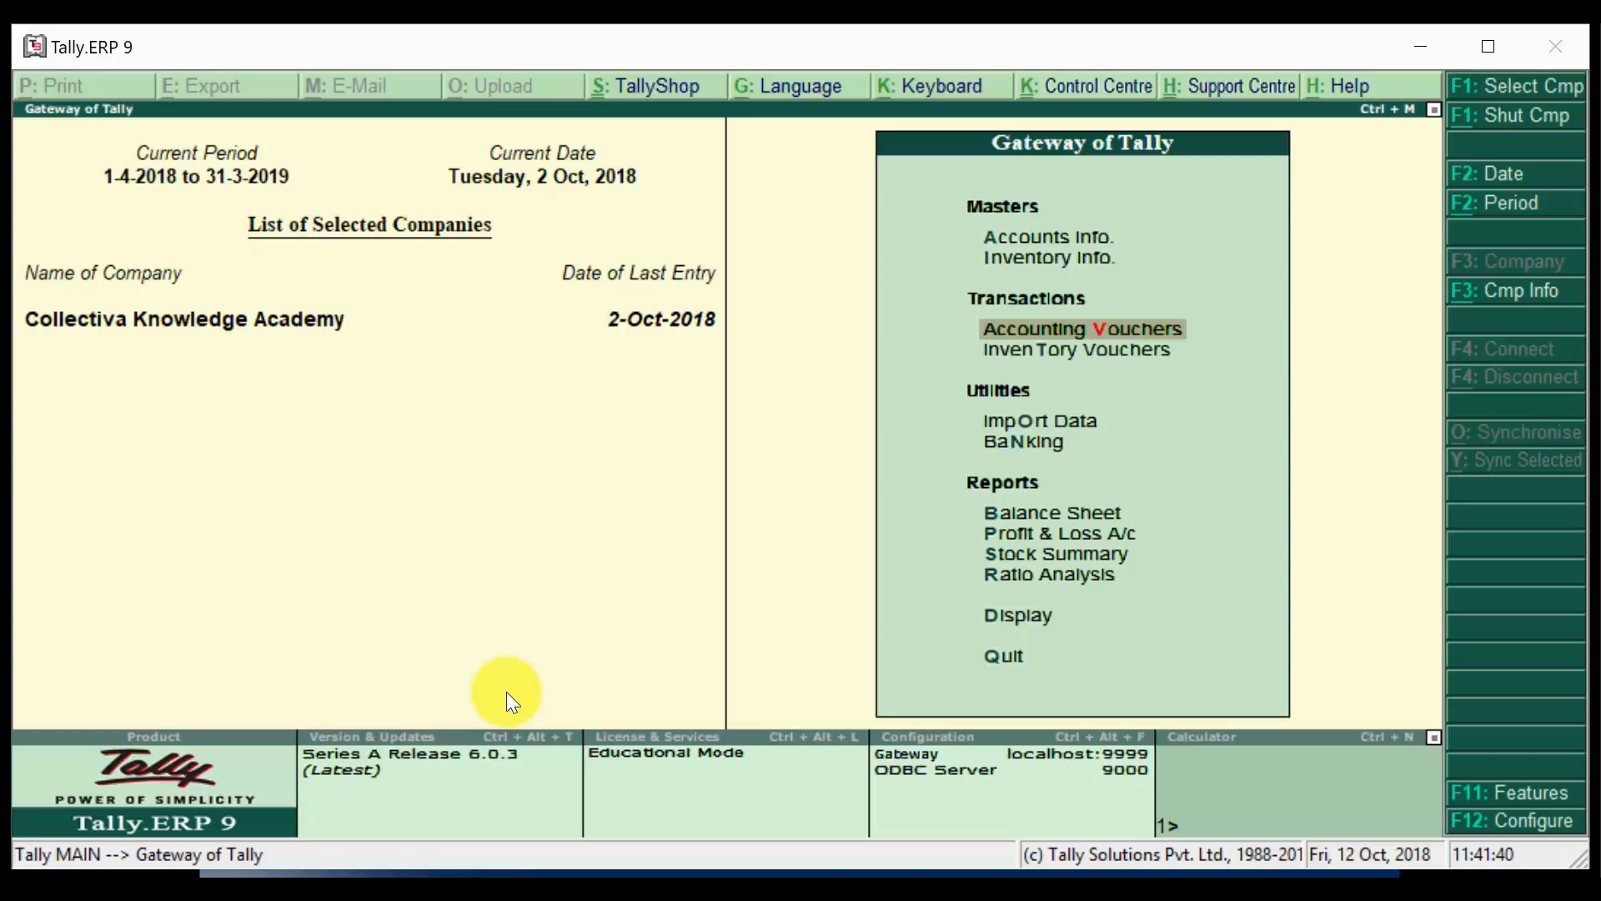
key(Return)
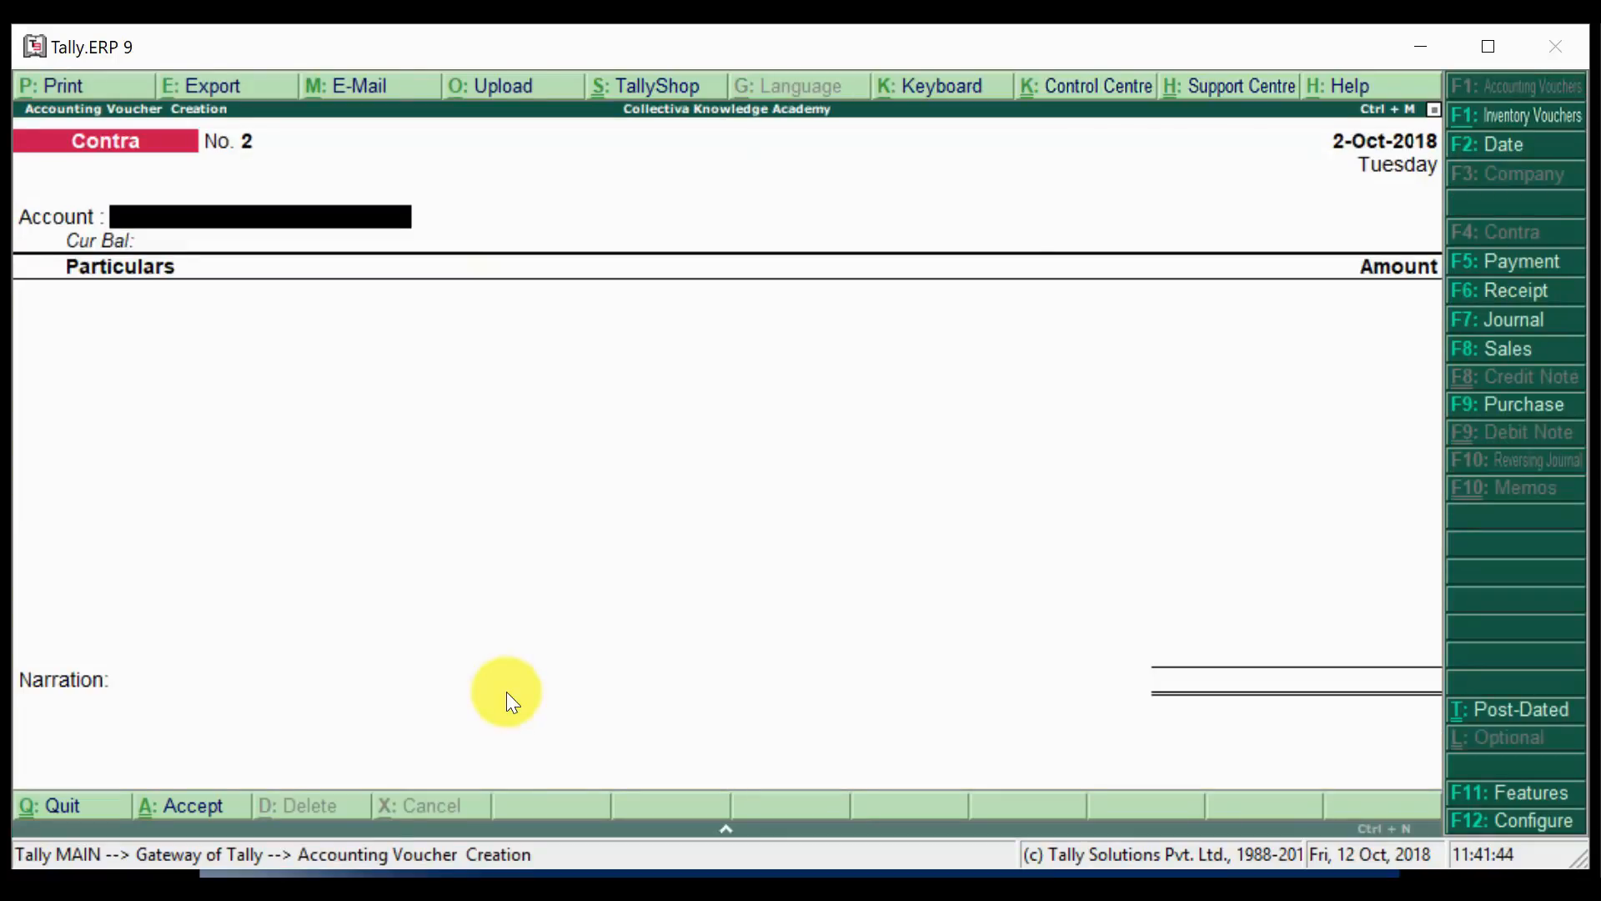
key(Page_Up)
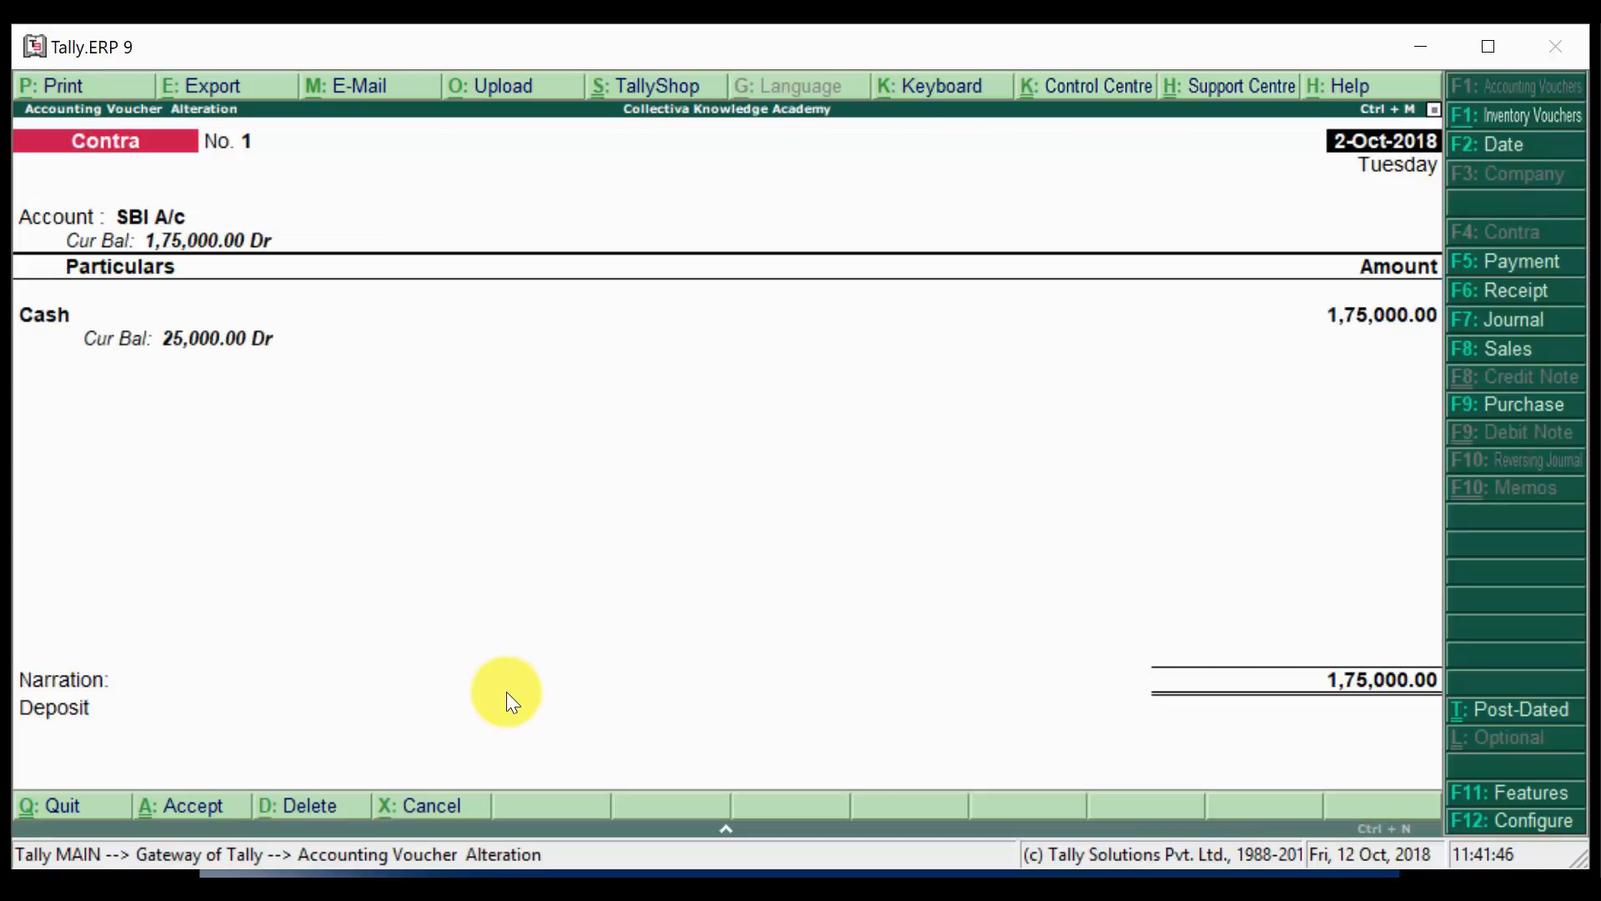
key(Page_Up)
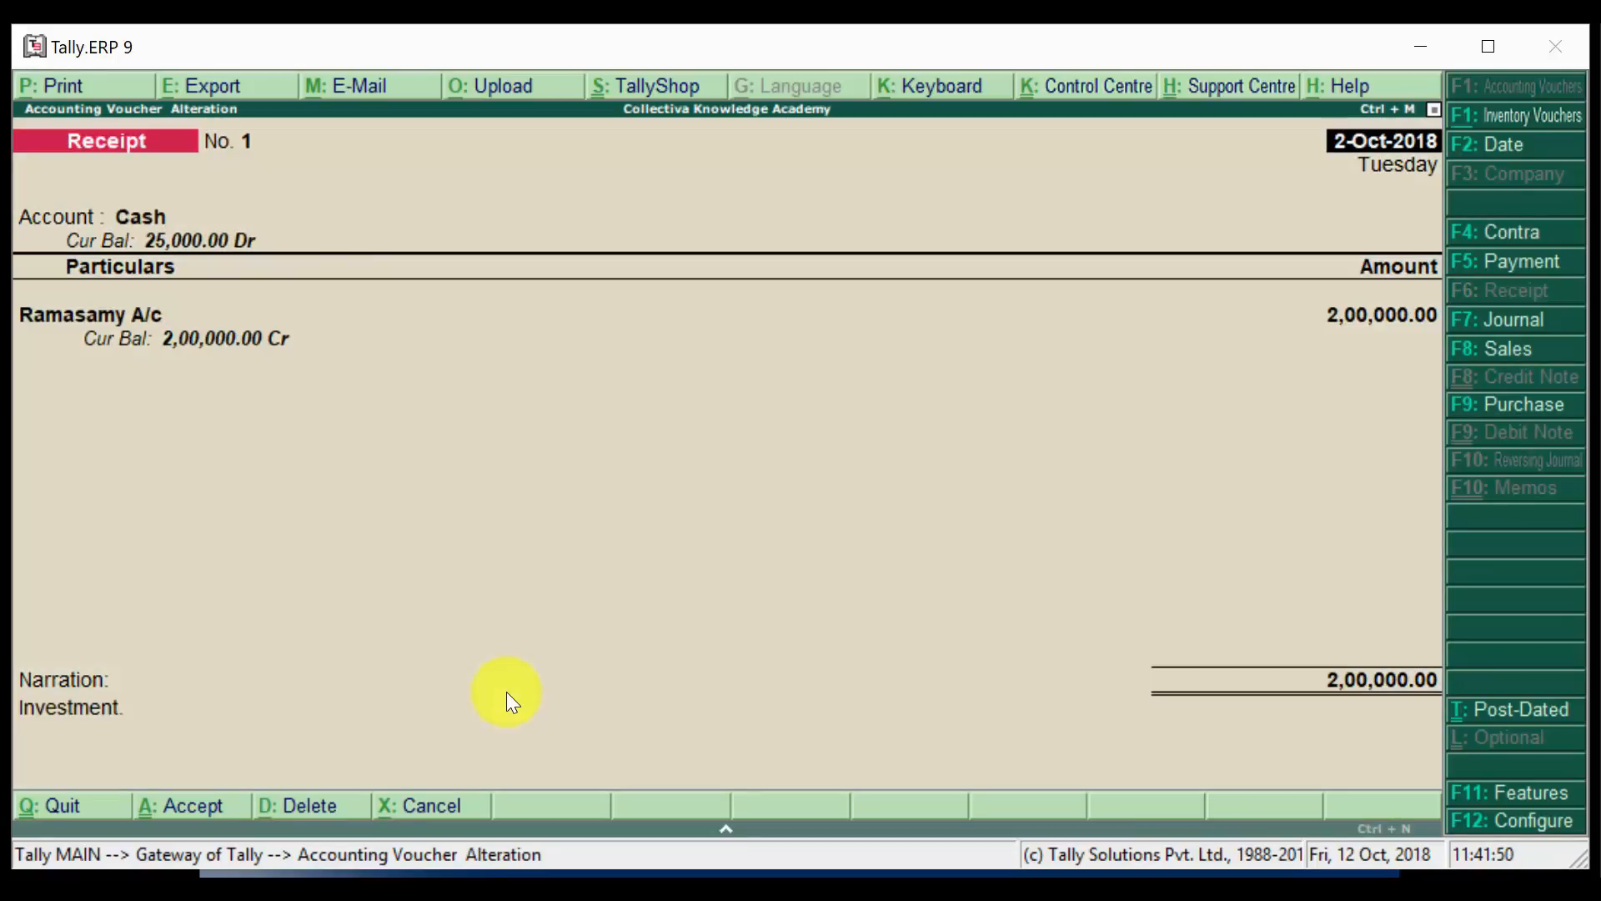
Set the amount in the saved receipt voucher to 20000.
key(Return)
key(Return)
key(Return)
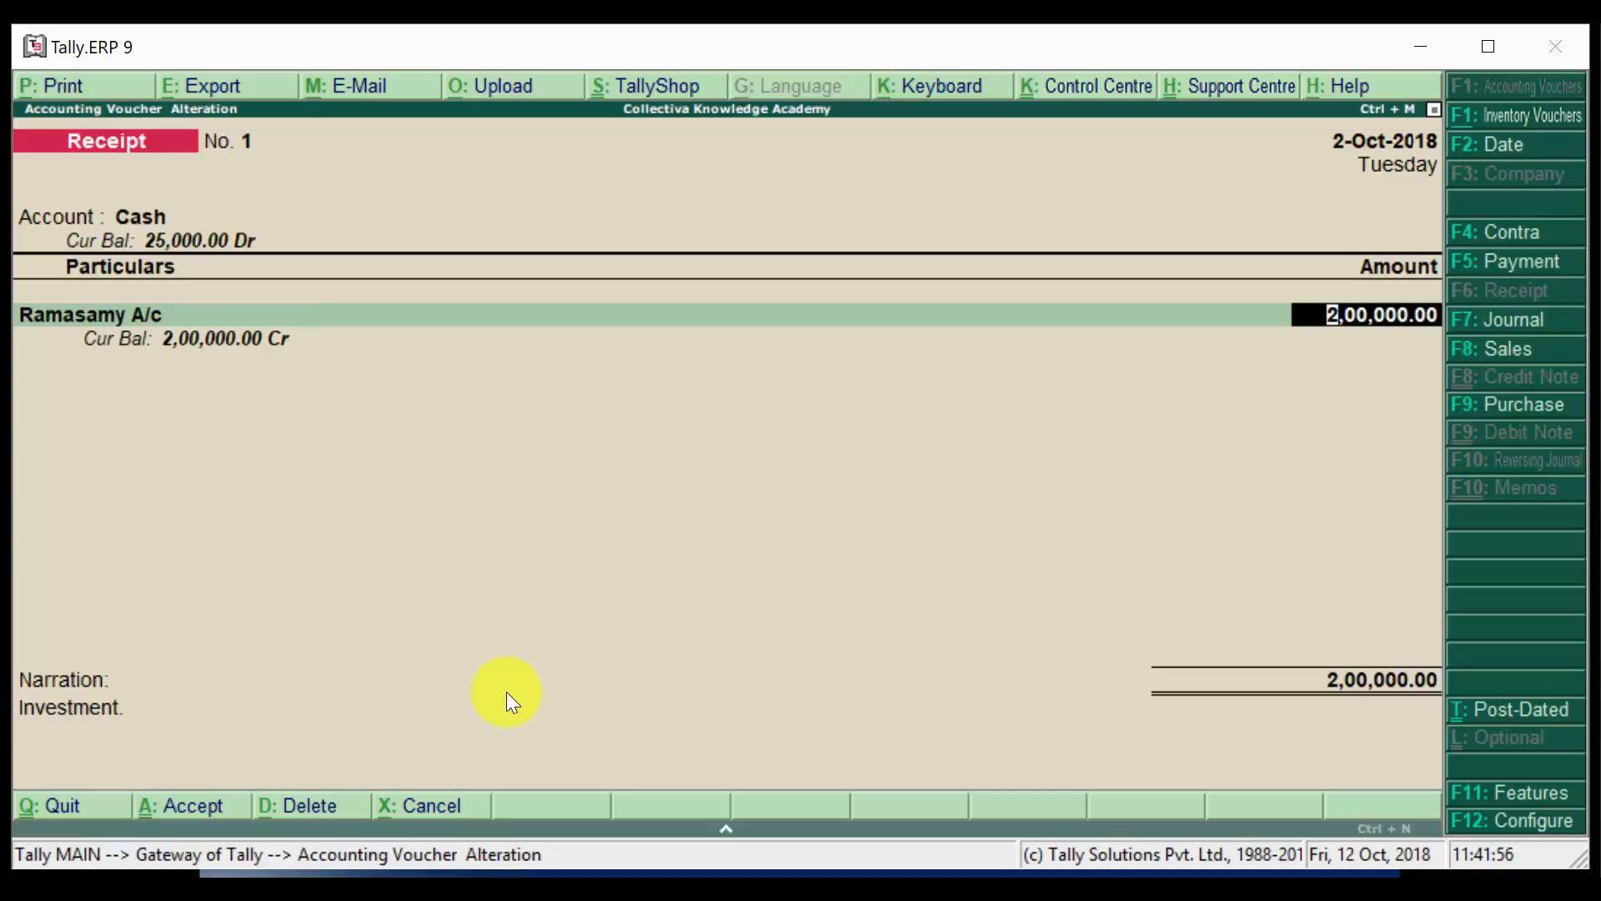
text(20000)
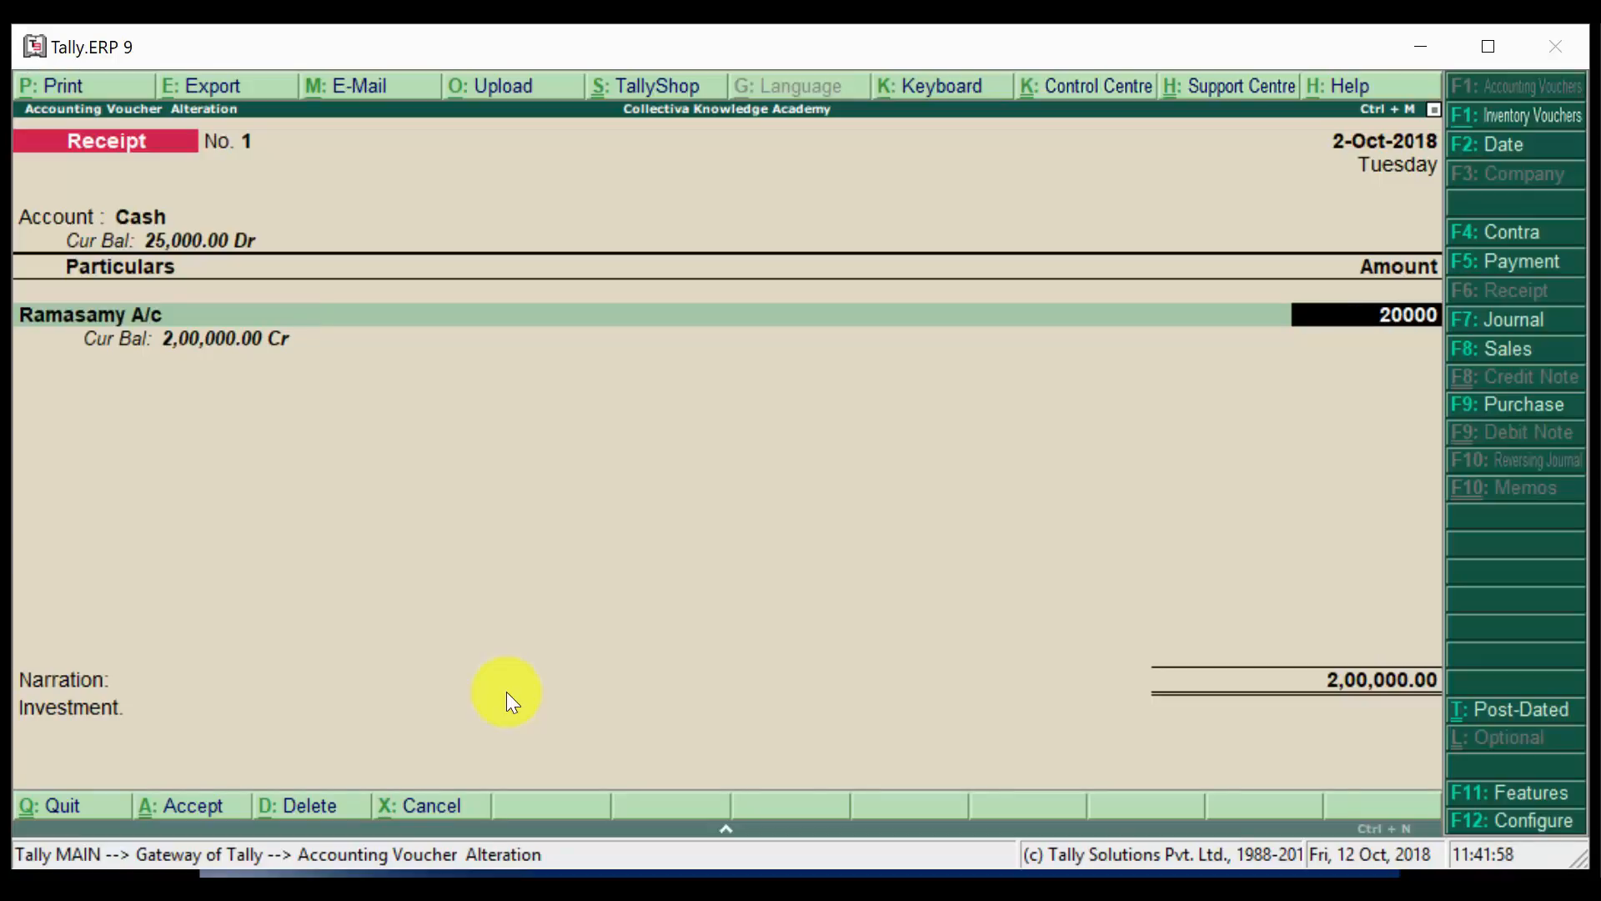
key(Return)
key(BackSpace)
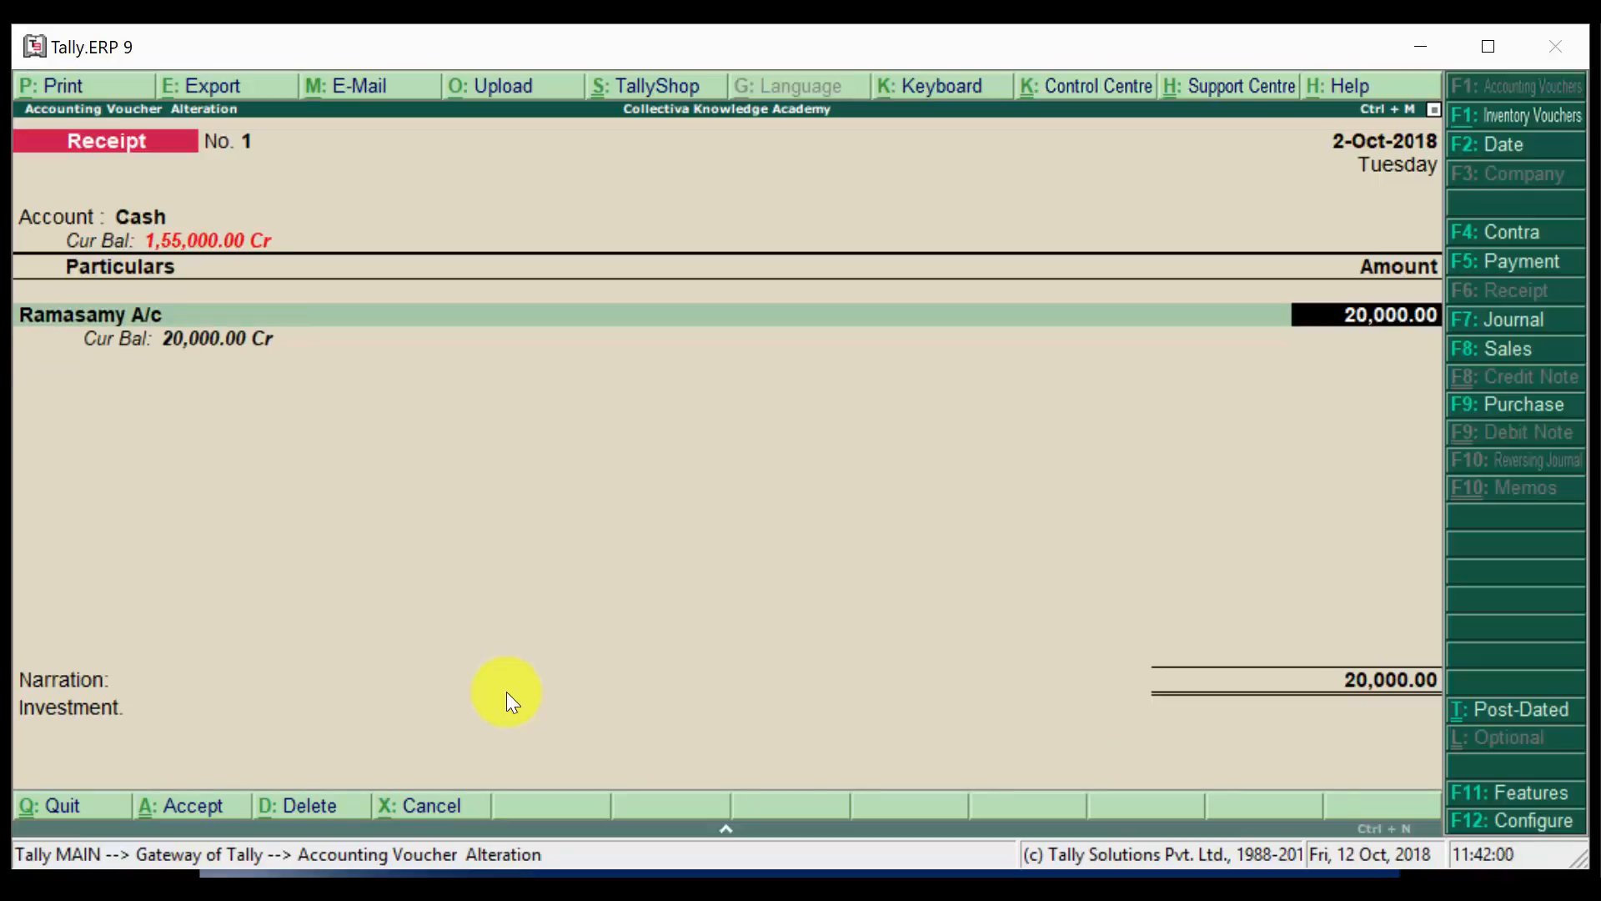
Set the receipt amount to 200000 and save the voucher with its existing narration.
text(200000)
key(Return)
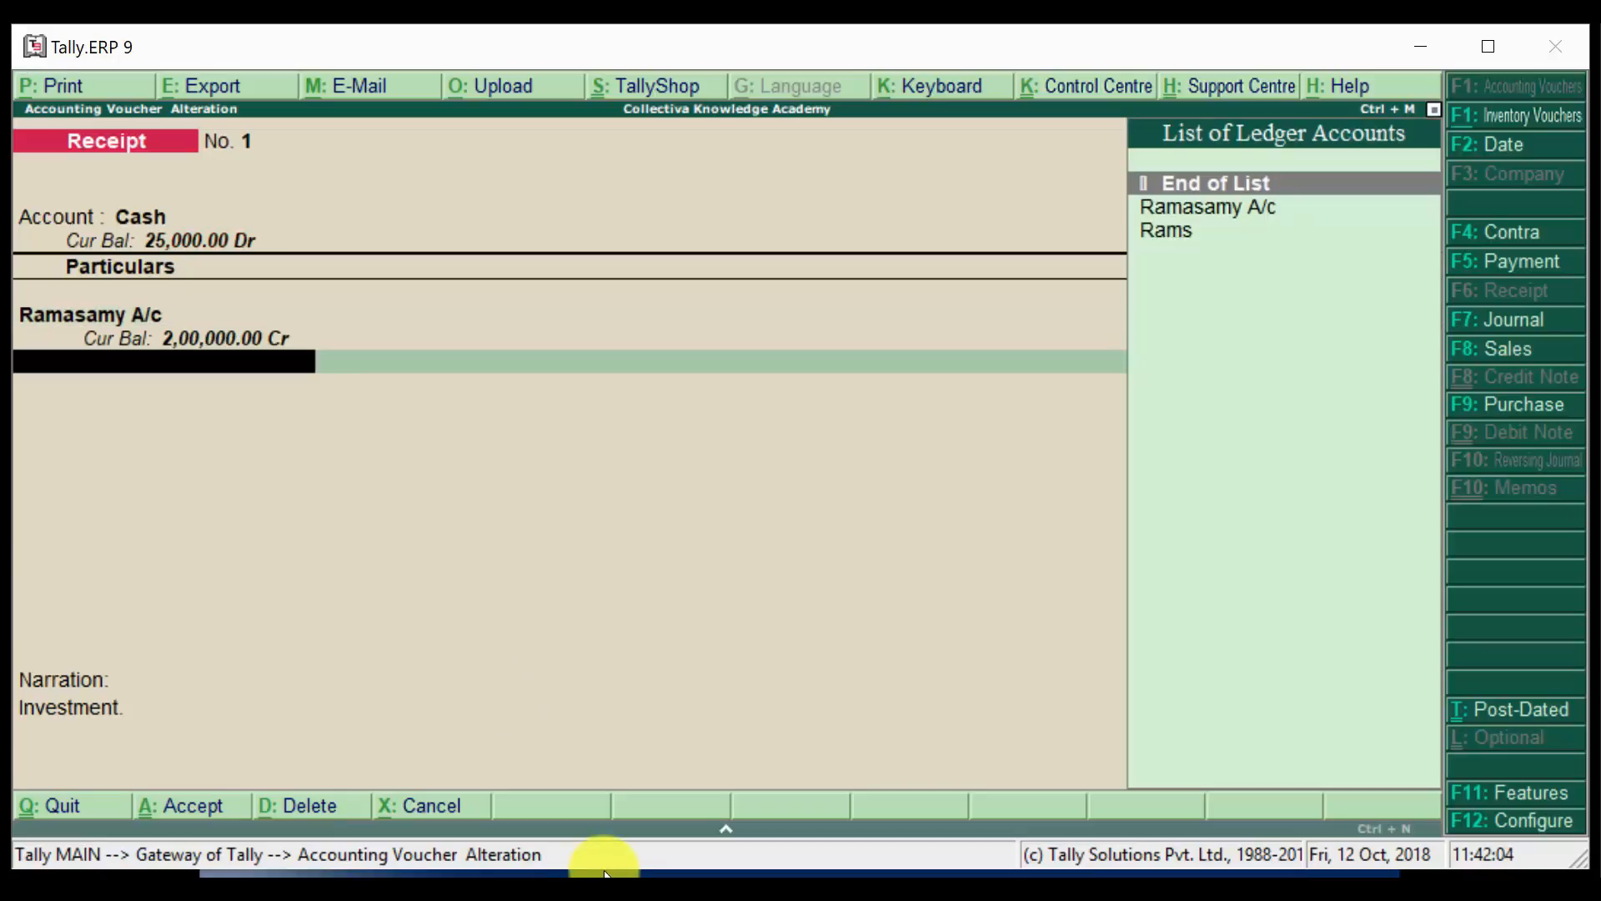
key(Return)
key(Return)
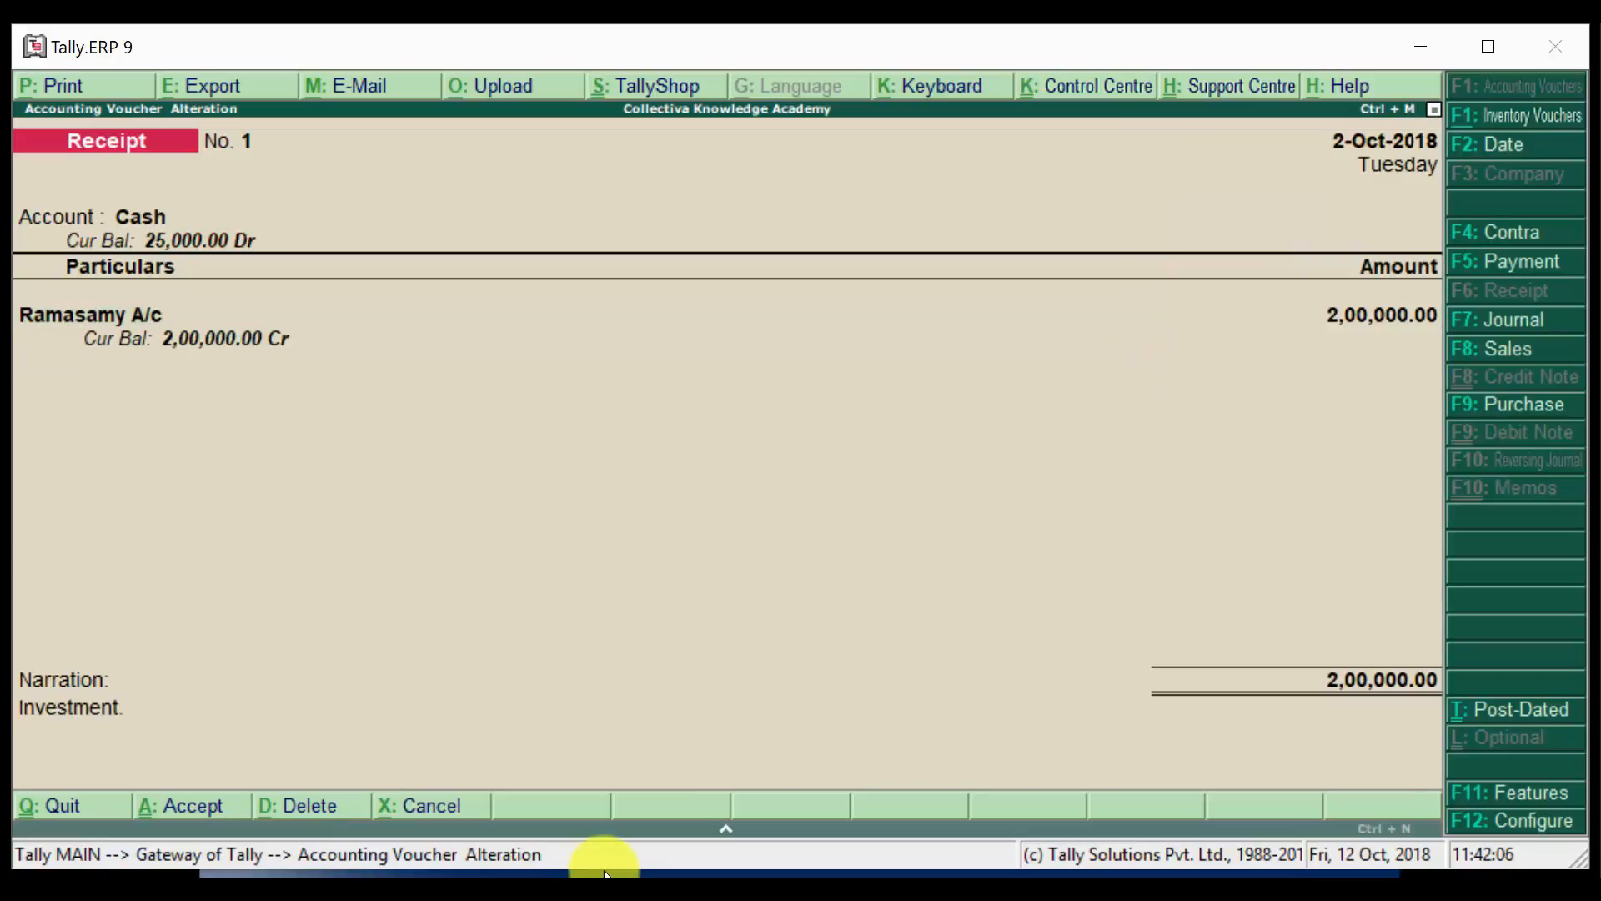
key(Return)
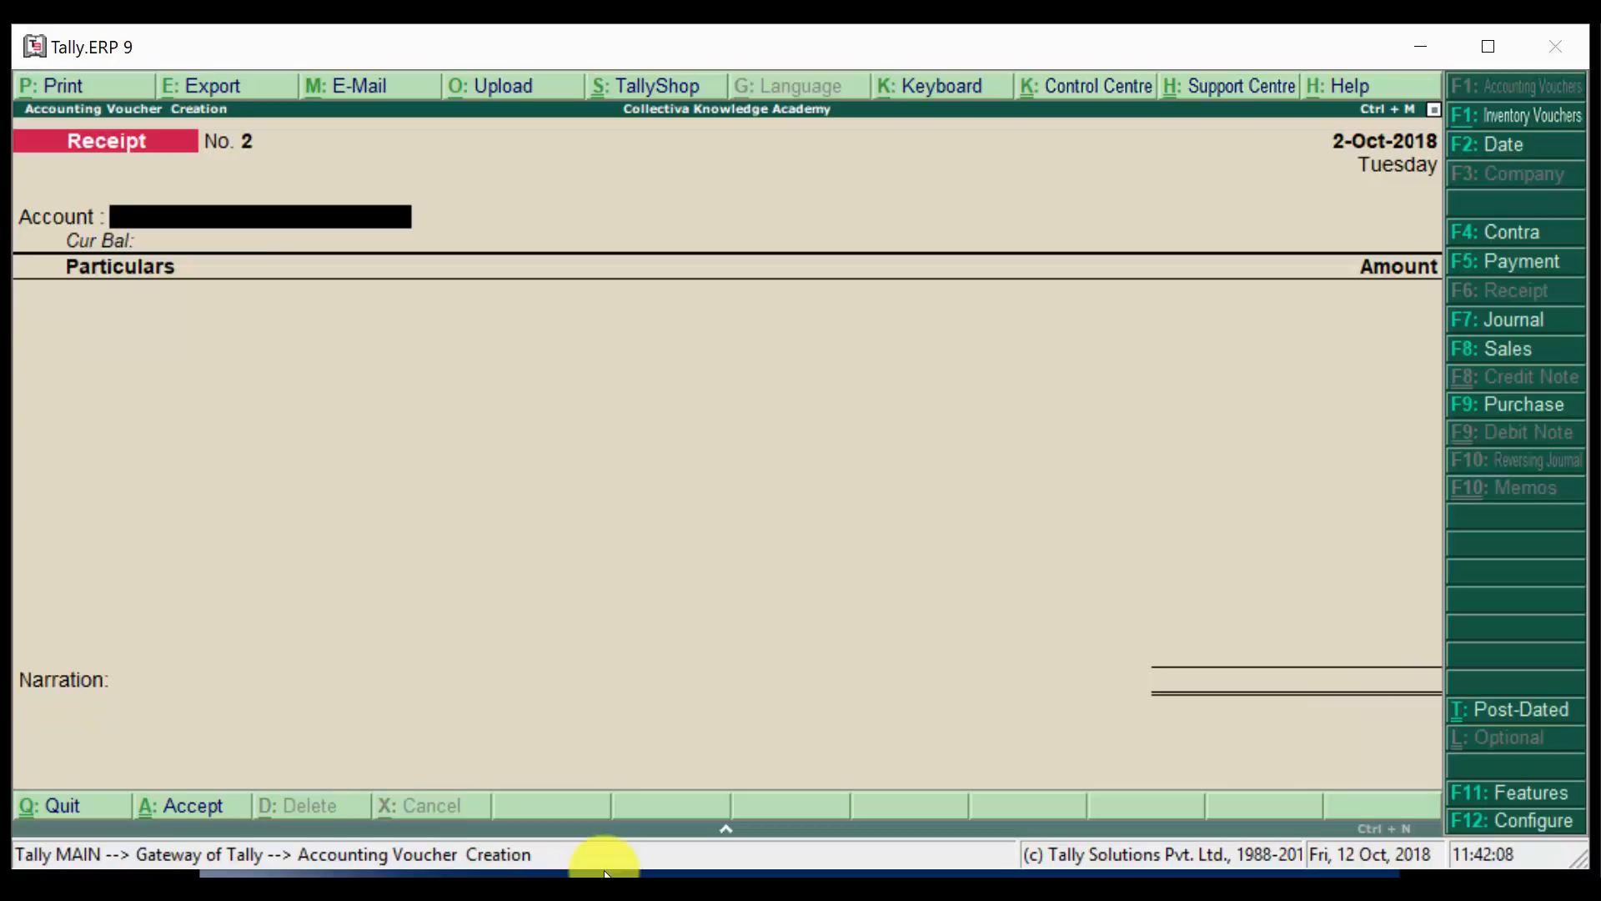
Check the saved contra voucher No. 1 and go on to a blank contra.
key(Page_Up)
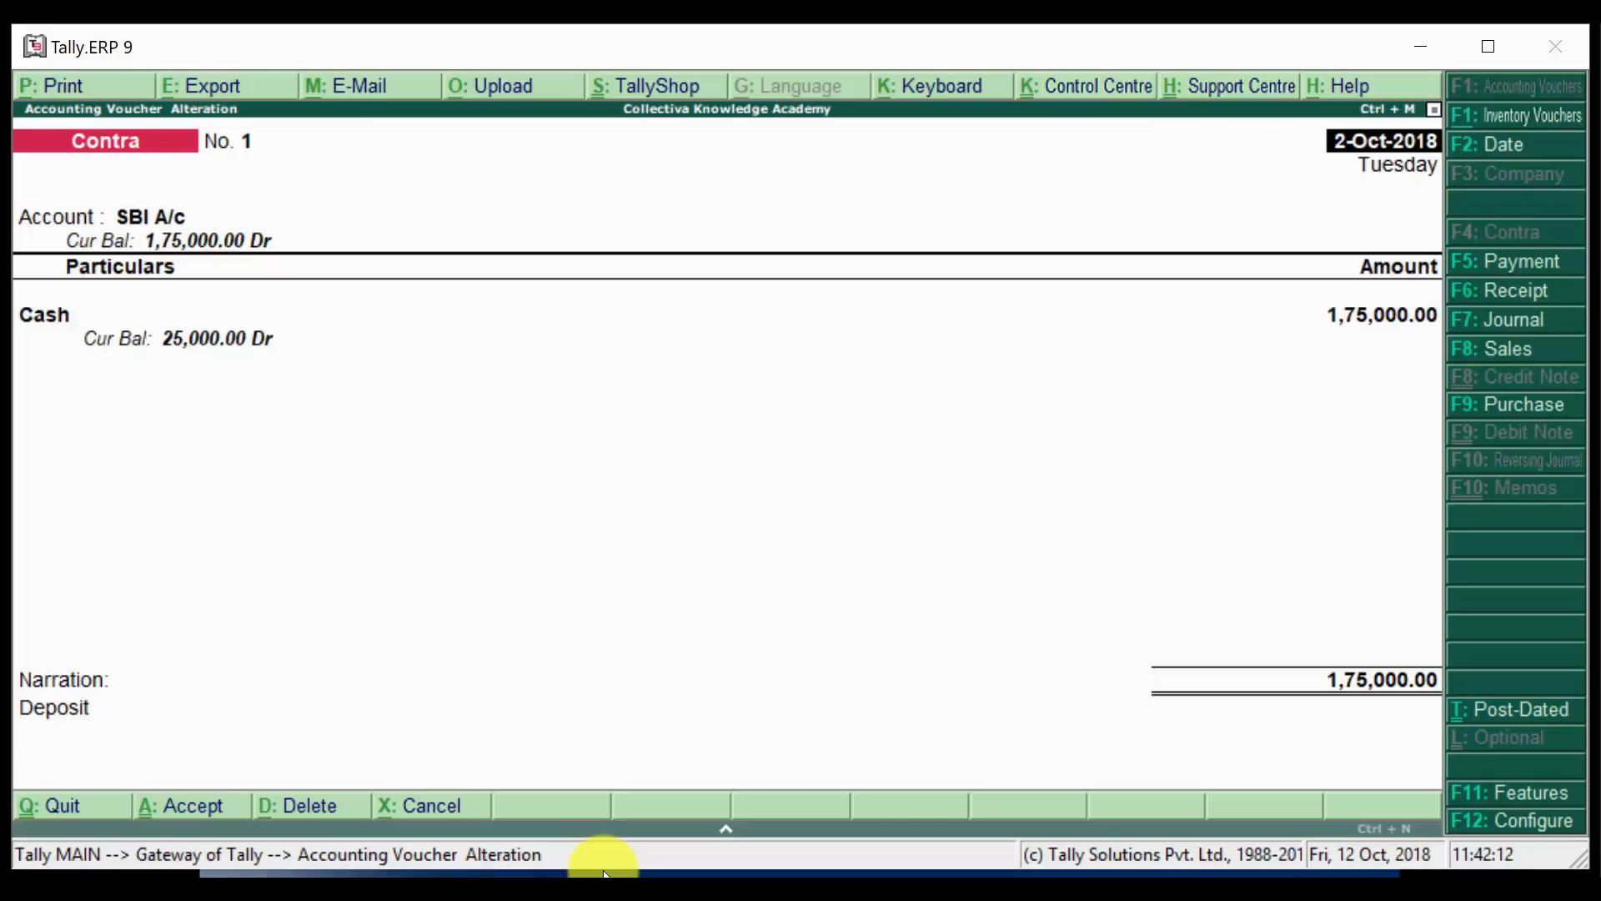
key(Page_Down)
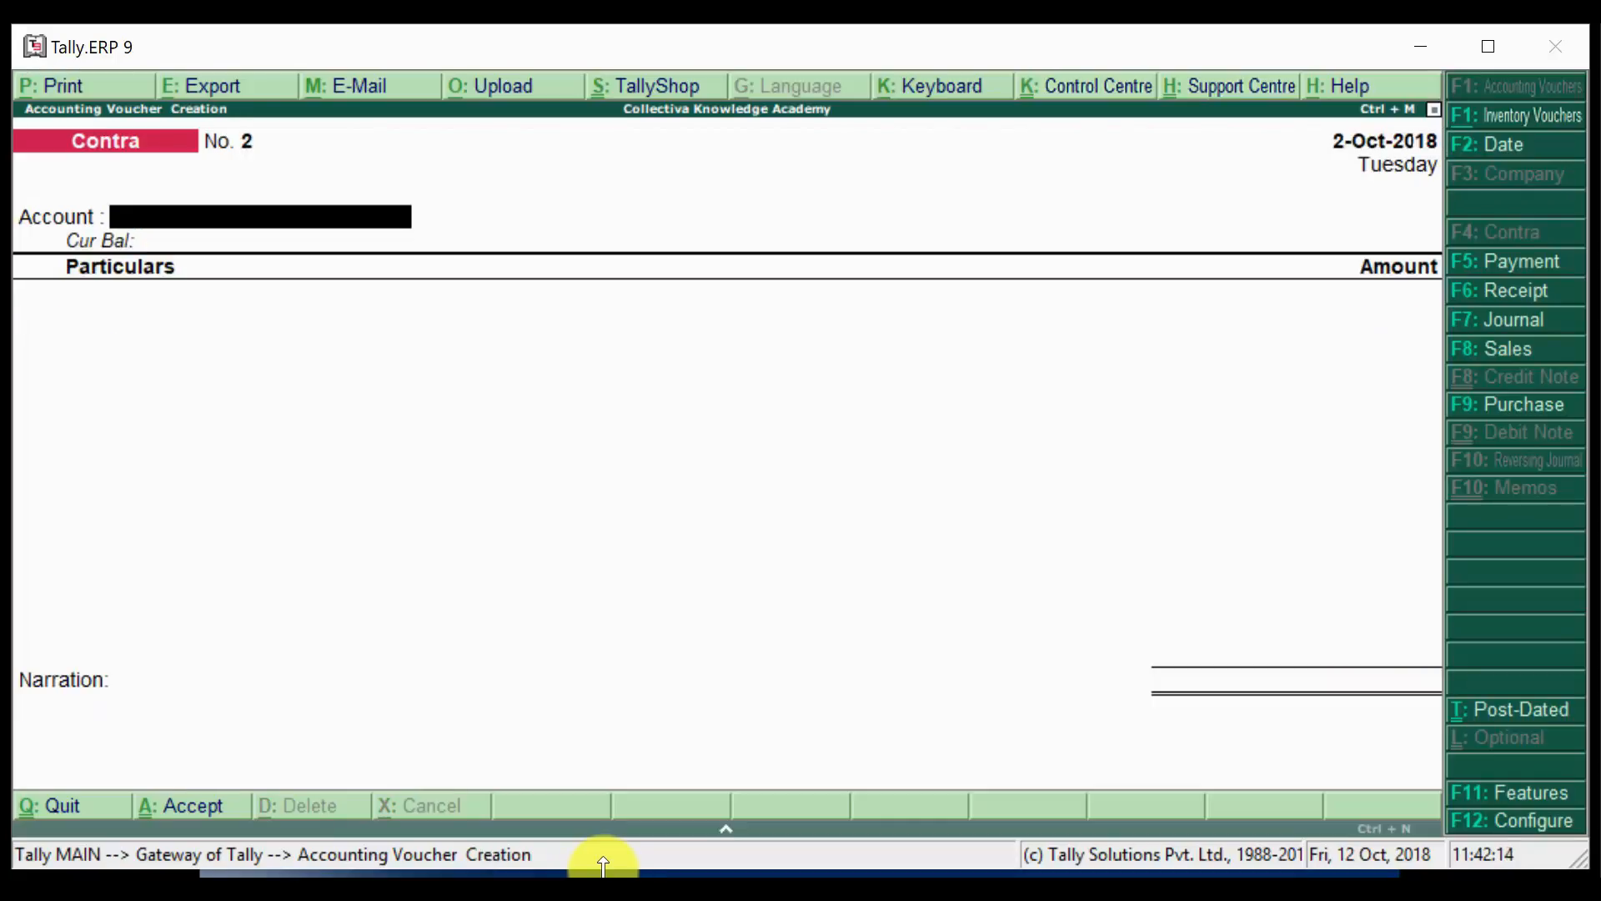
Switch to the PowerPoint slide show, tick off the SBI deposit and double-underline 15,000 in the salary entry.
click(677, 874)
click(704, 799)
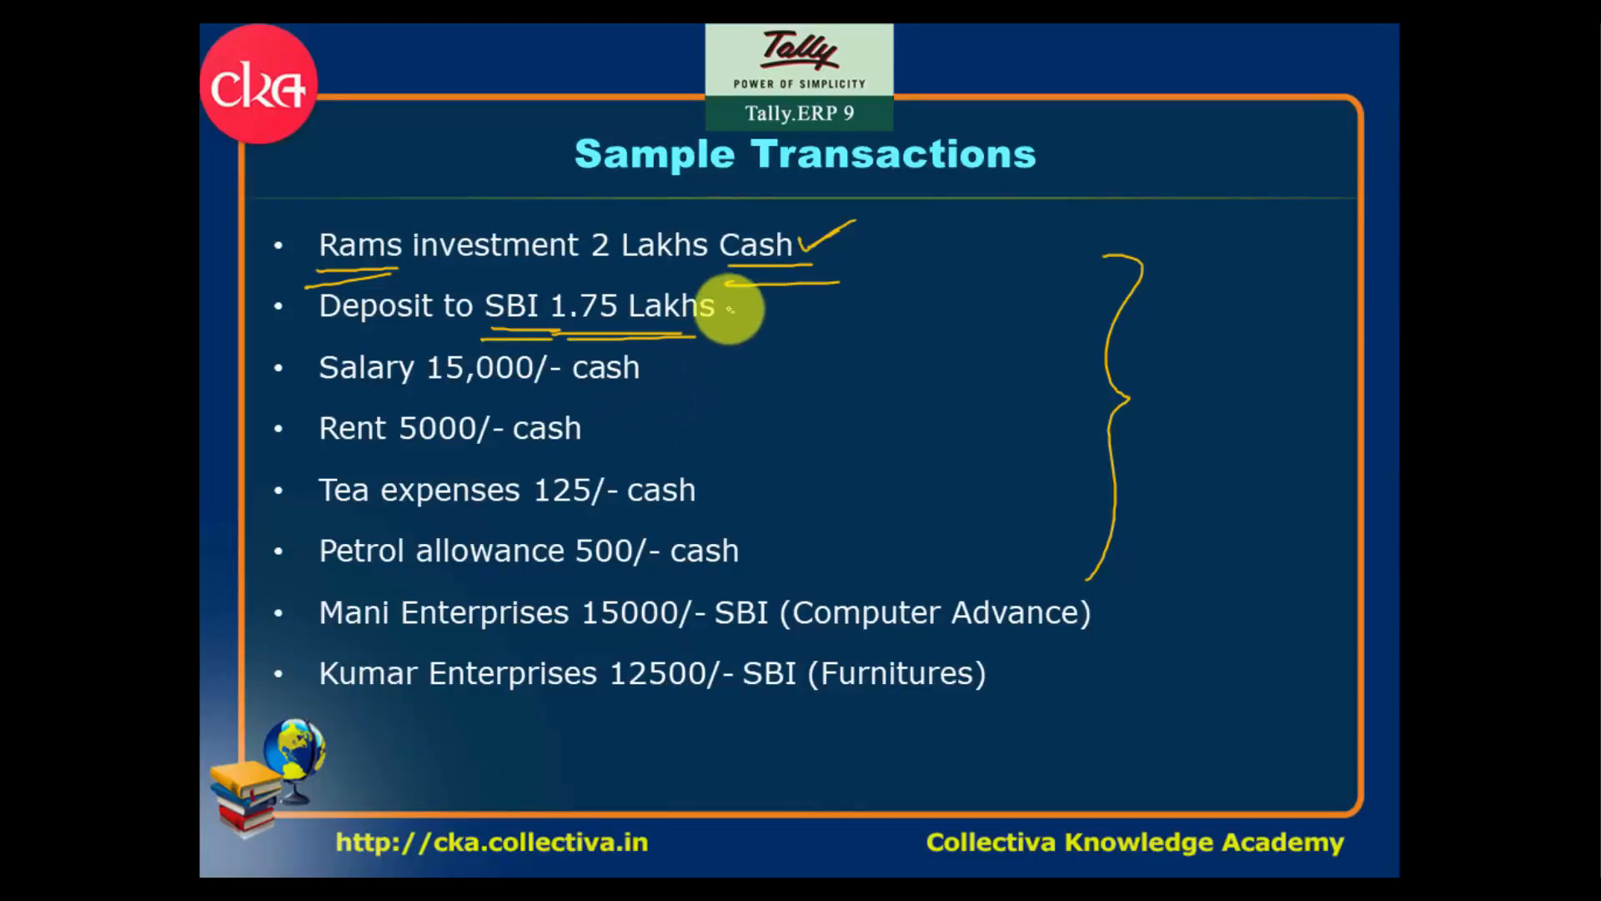
drag(728, 308, 779, 297)
drag(432, 392, 530, 387)
drag(423, 406, 532, 399)
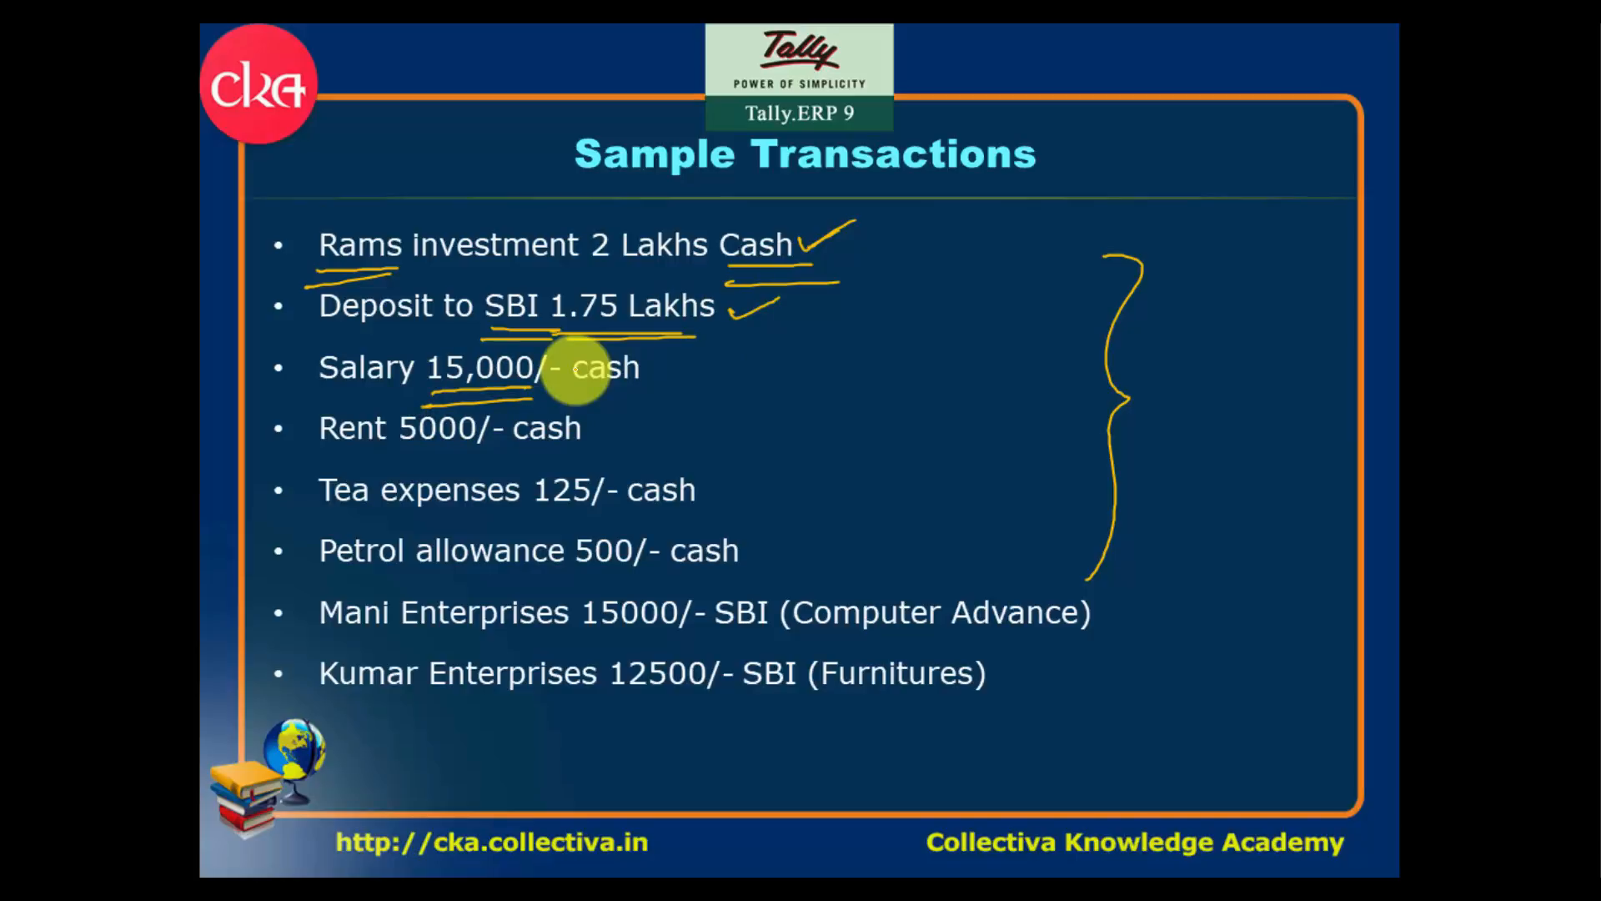
Switch back to Tally.ERP 9, start a payment voucher and set its account to Cash.
key(alt+Tab)
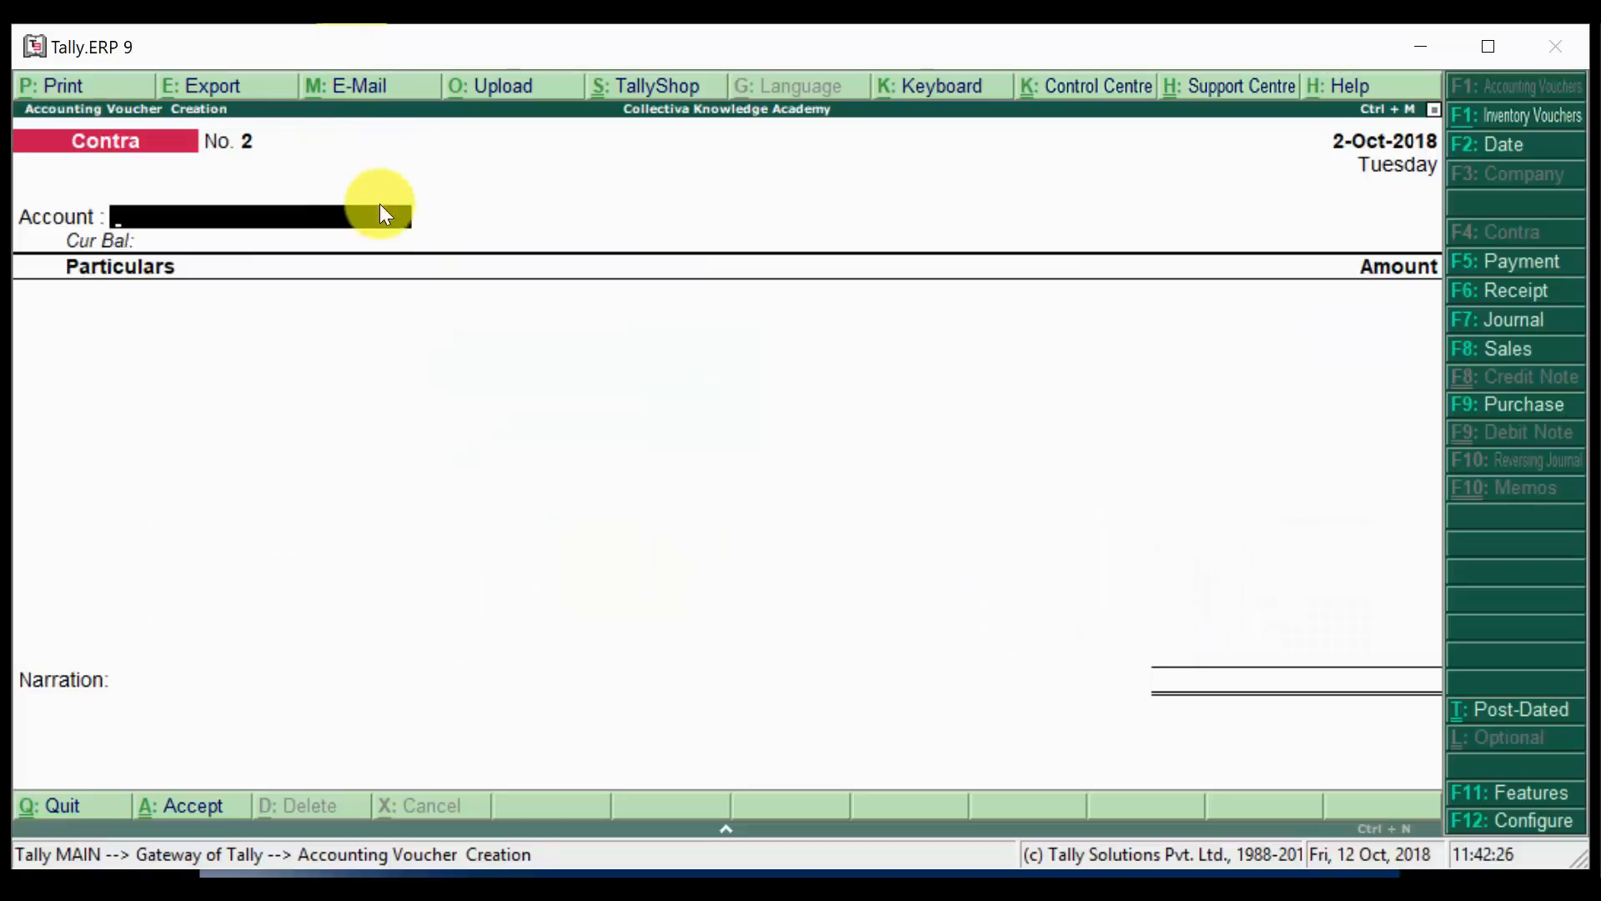
click(1515, 278)
text(Cash)
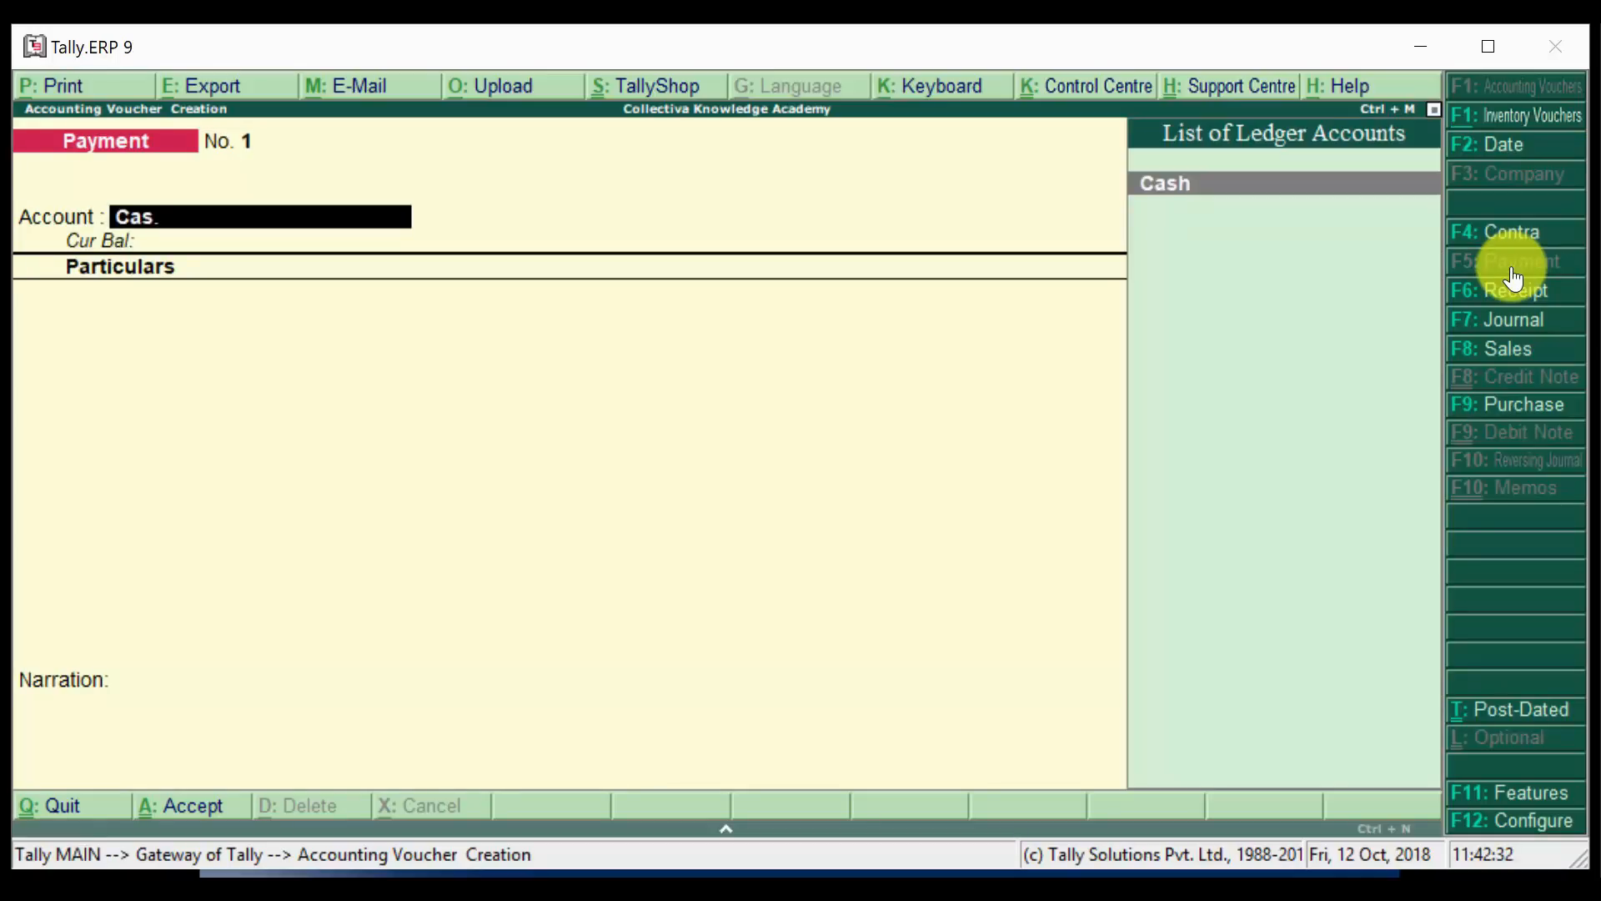
key(Return)
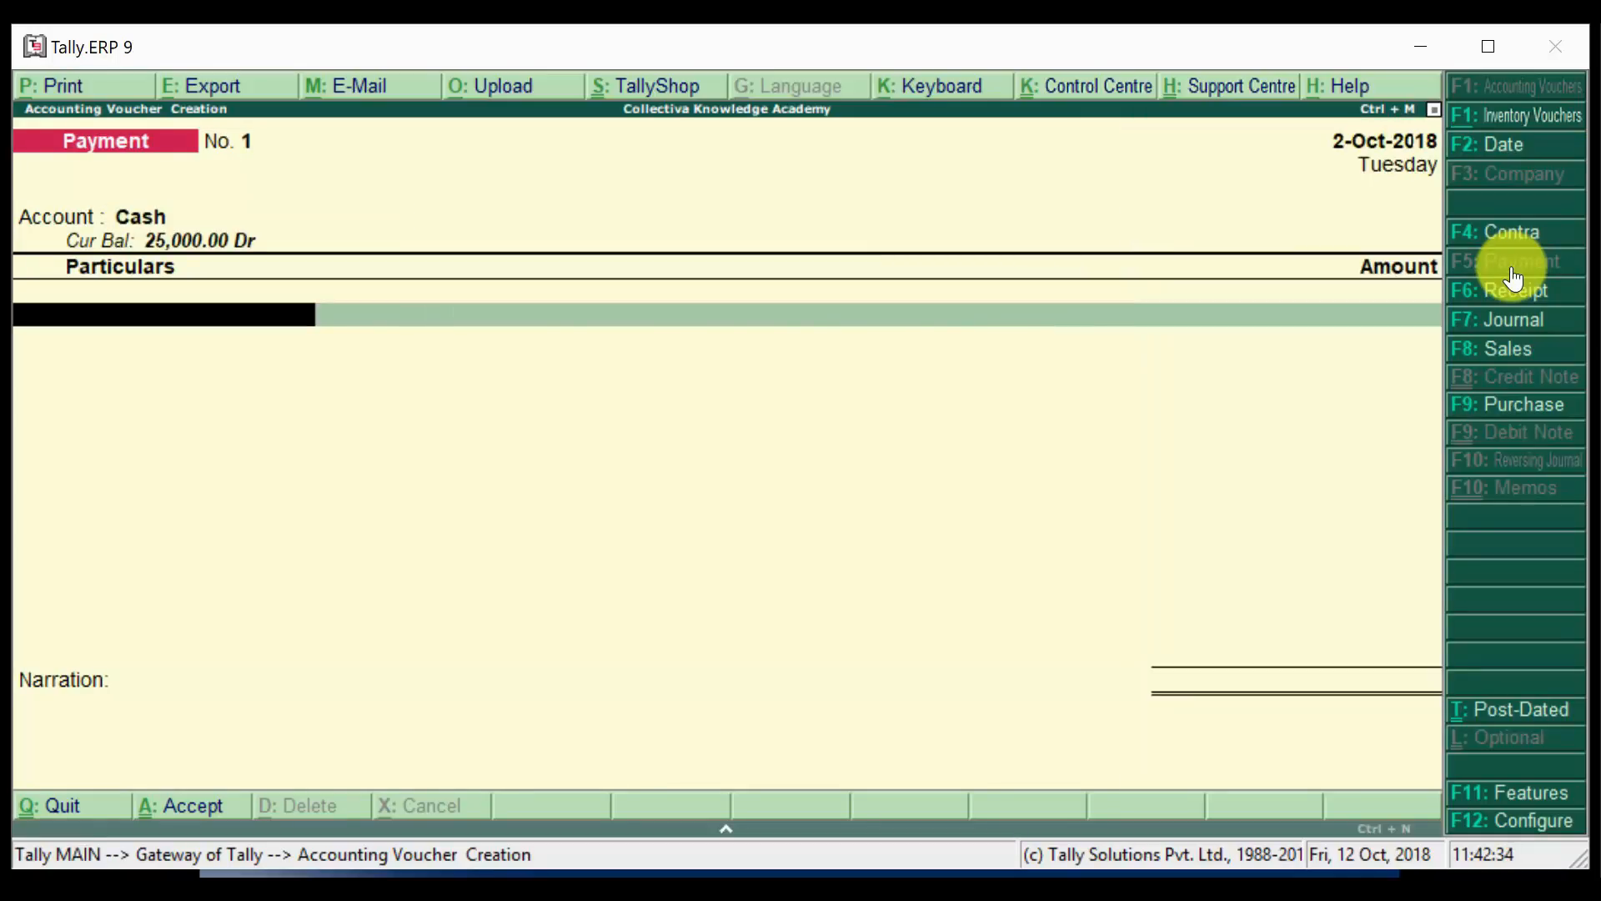
Create a Salary A/c ledger under Indirect Expenses for the particulars of payment voucher No. 1.
text(Sa)
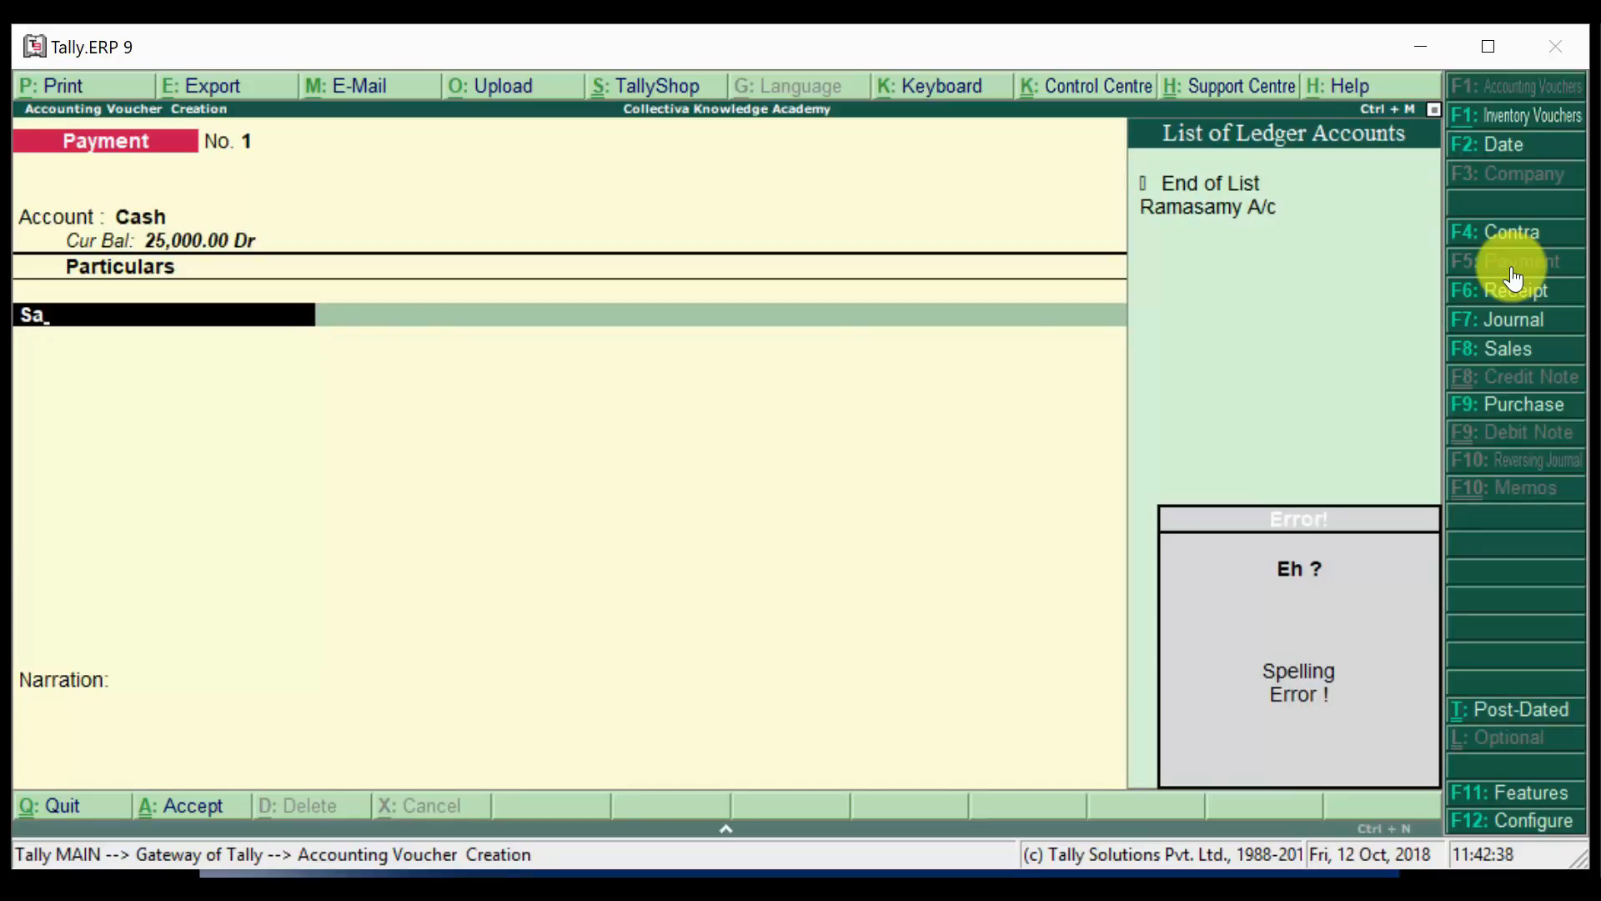
key(Escape)
key(alt+c)
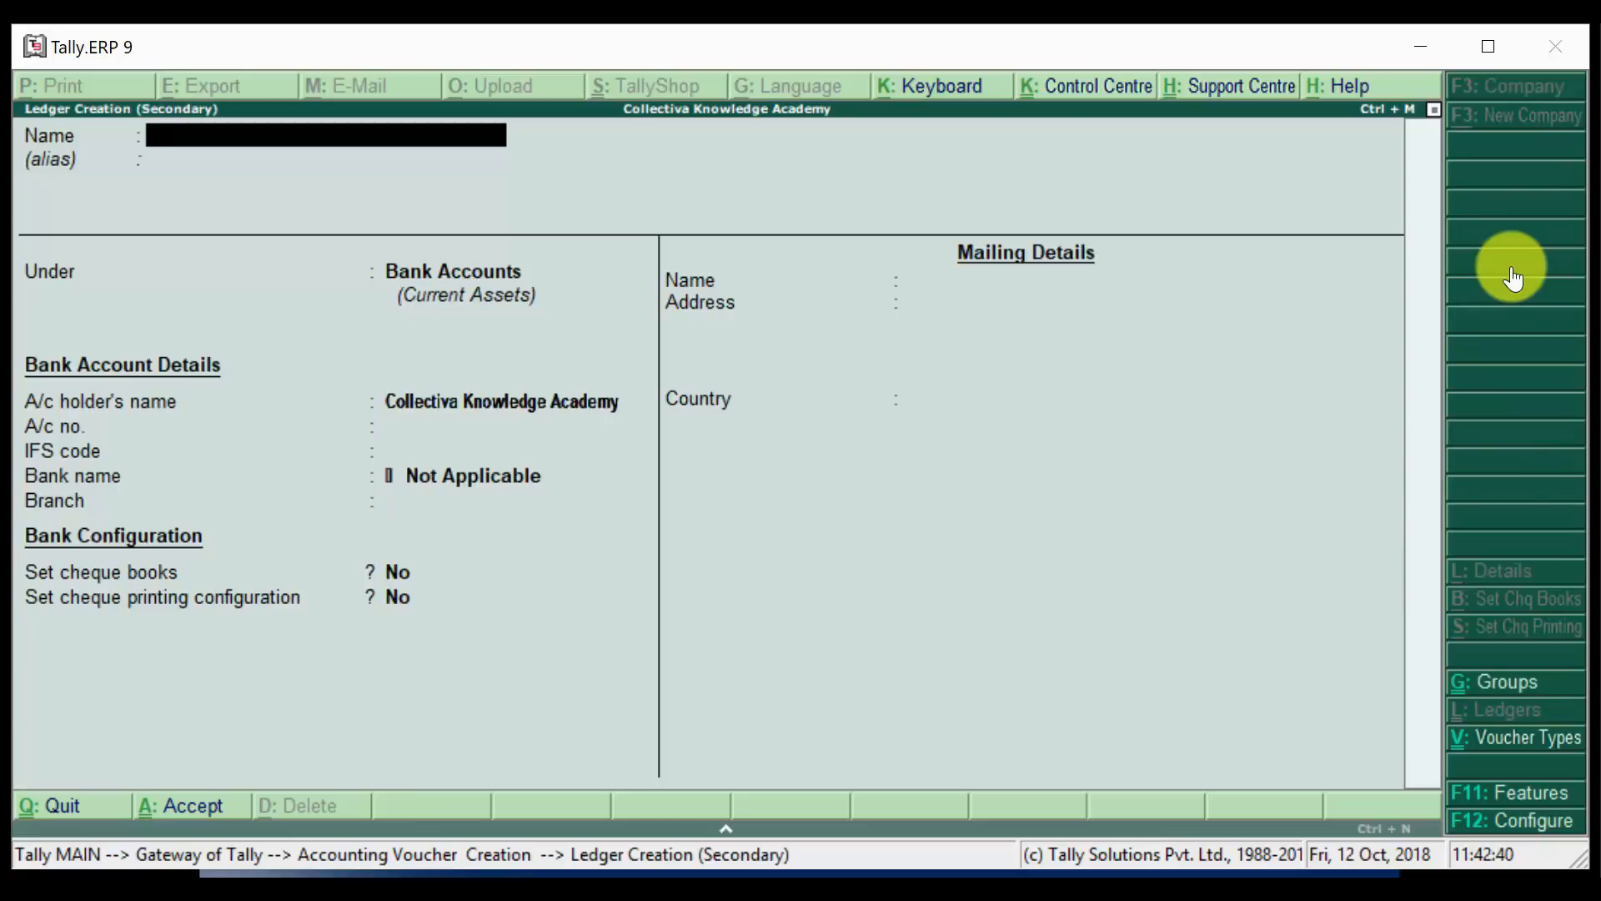
text(Salary A/c)
key(Return)
text(Indi)
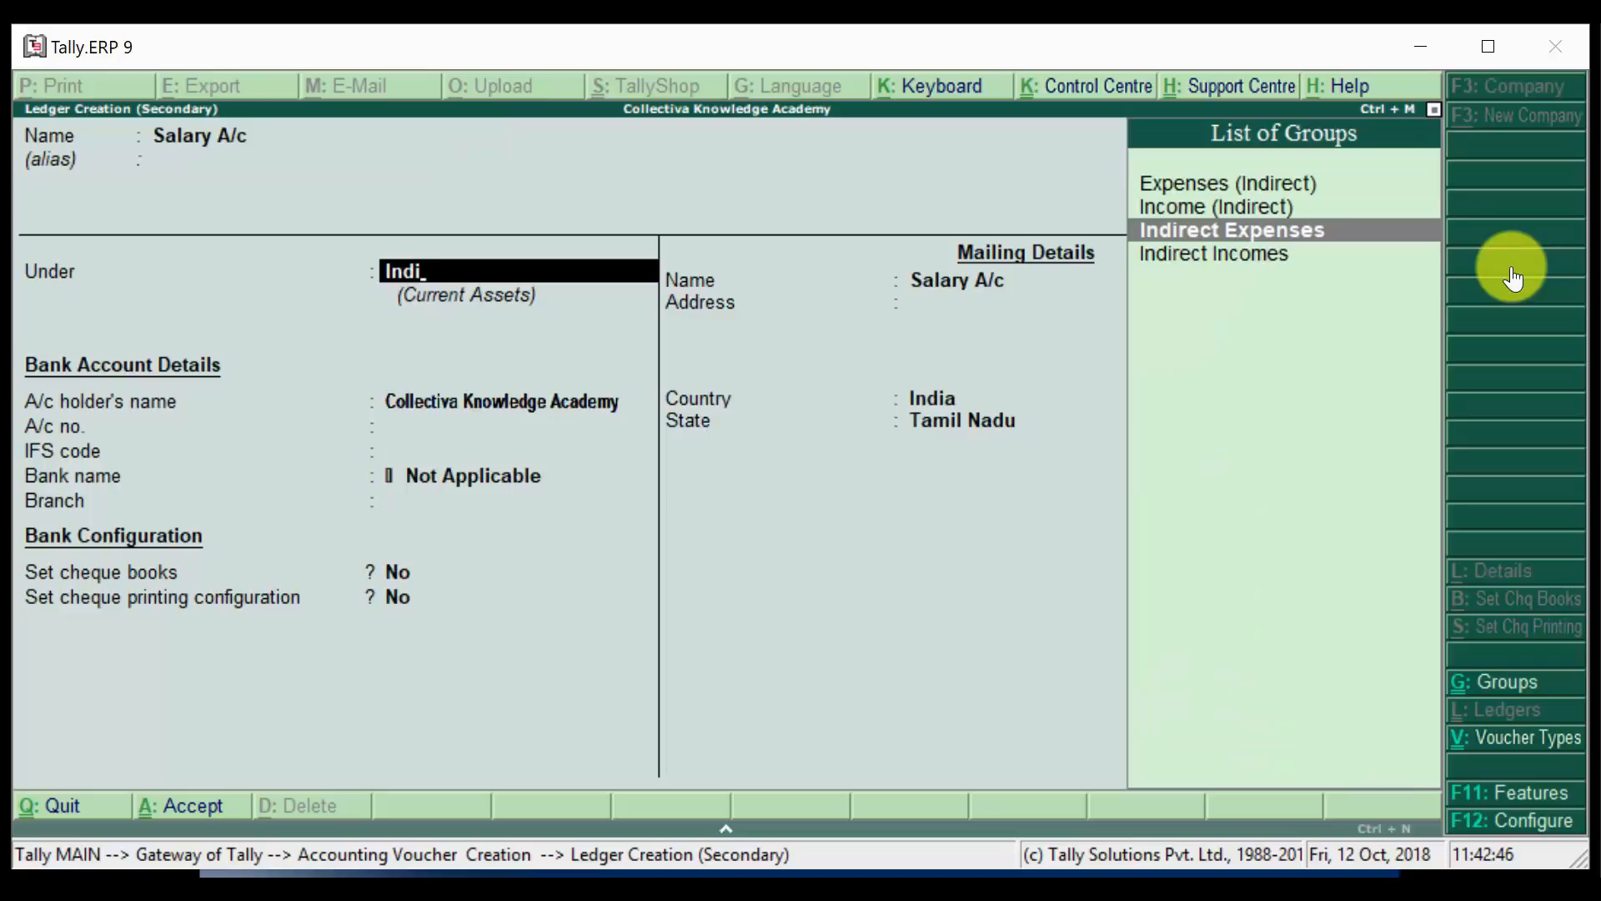
key(Return)
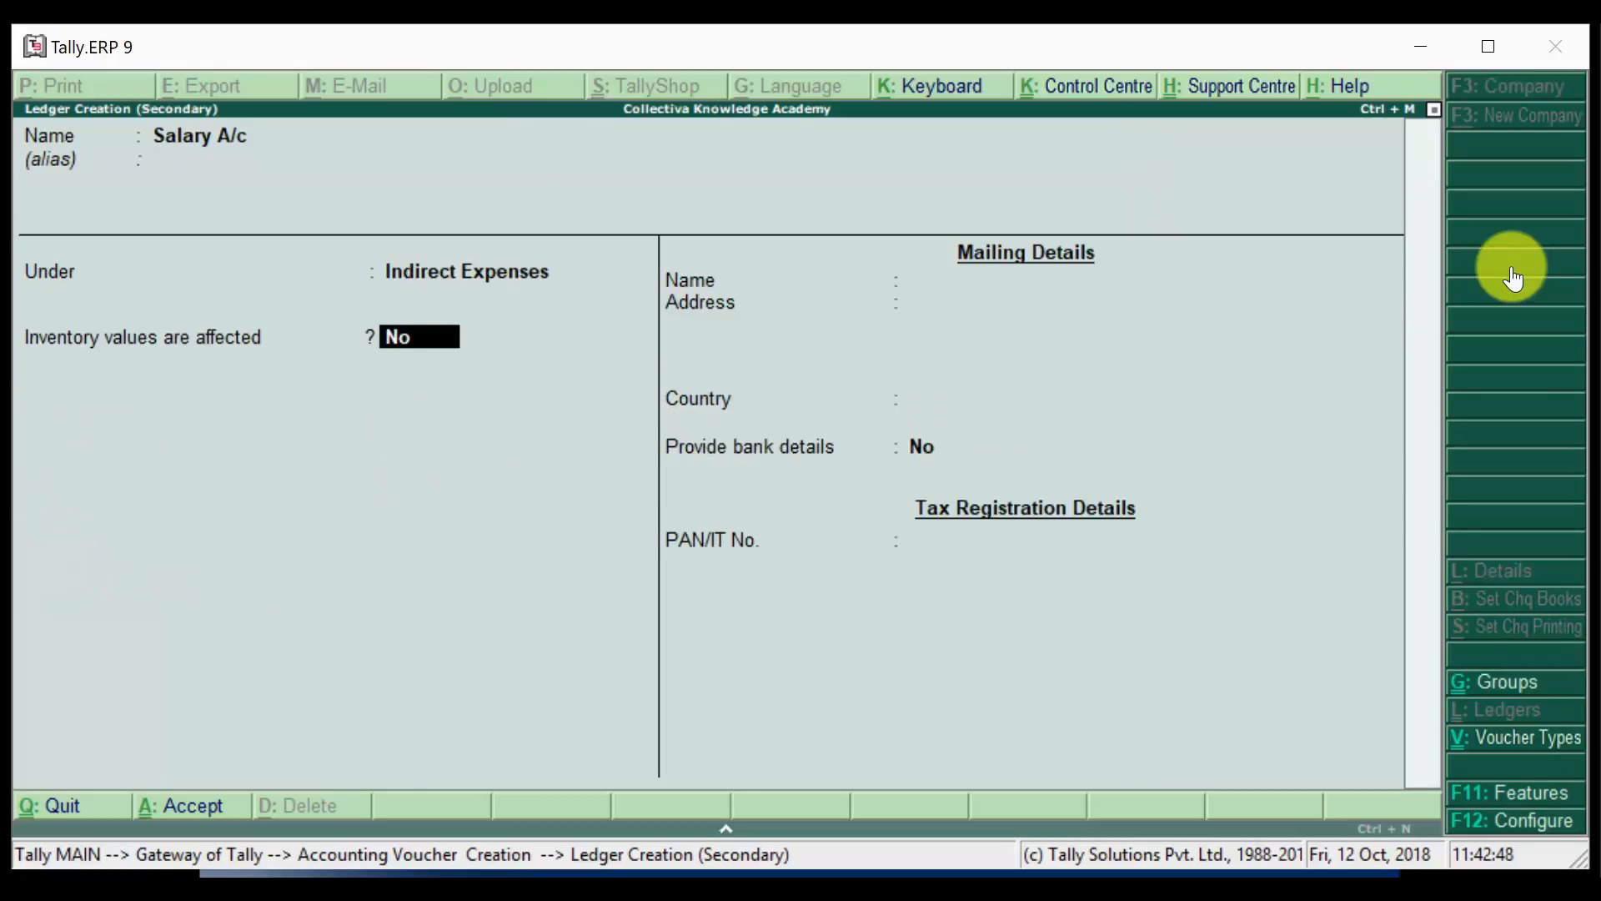
key(ctrl+a)
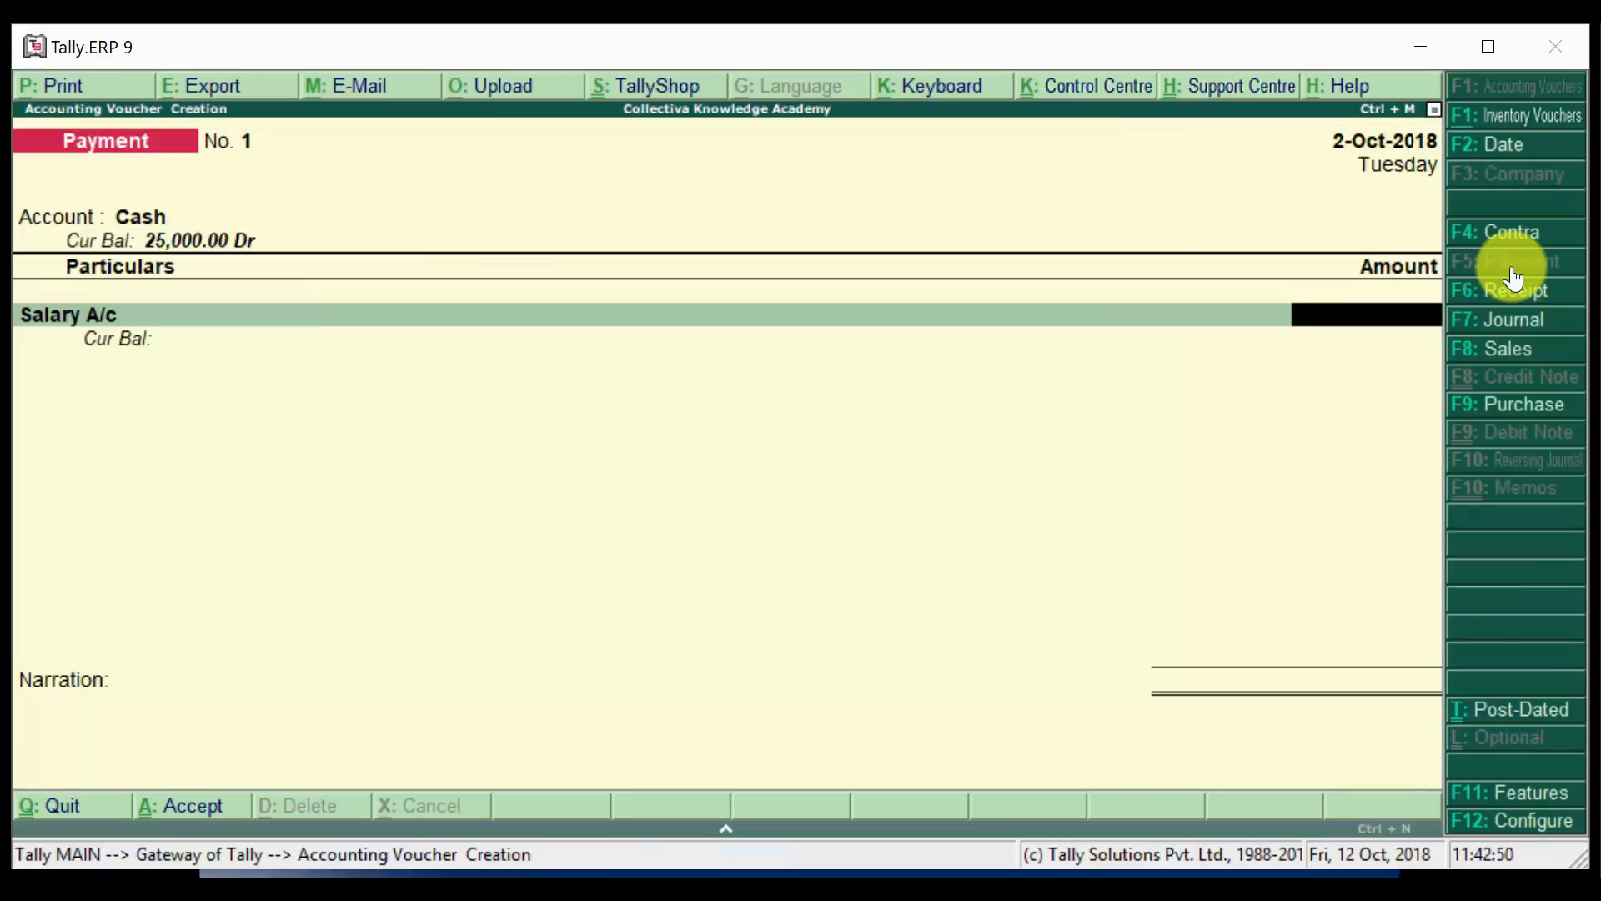
Set the salary amount to 15000, add the narration "Salary for the month of Sep 2018" and save the payment voucher.
text(15000)
key(Return)
key(Return)
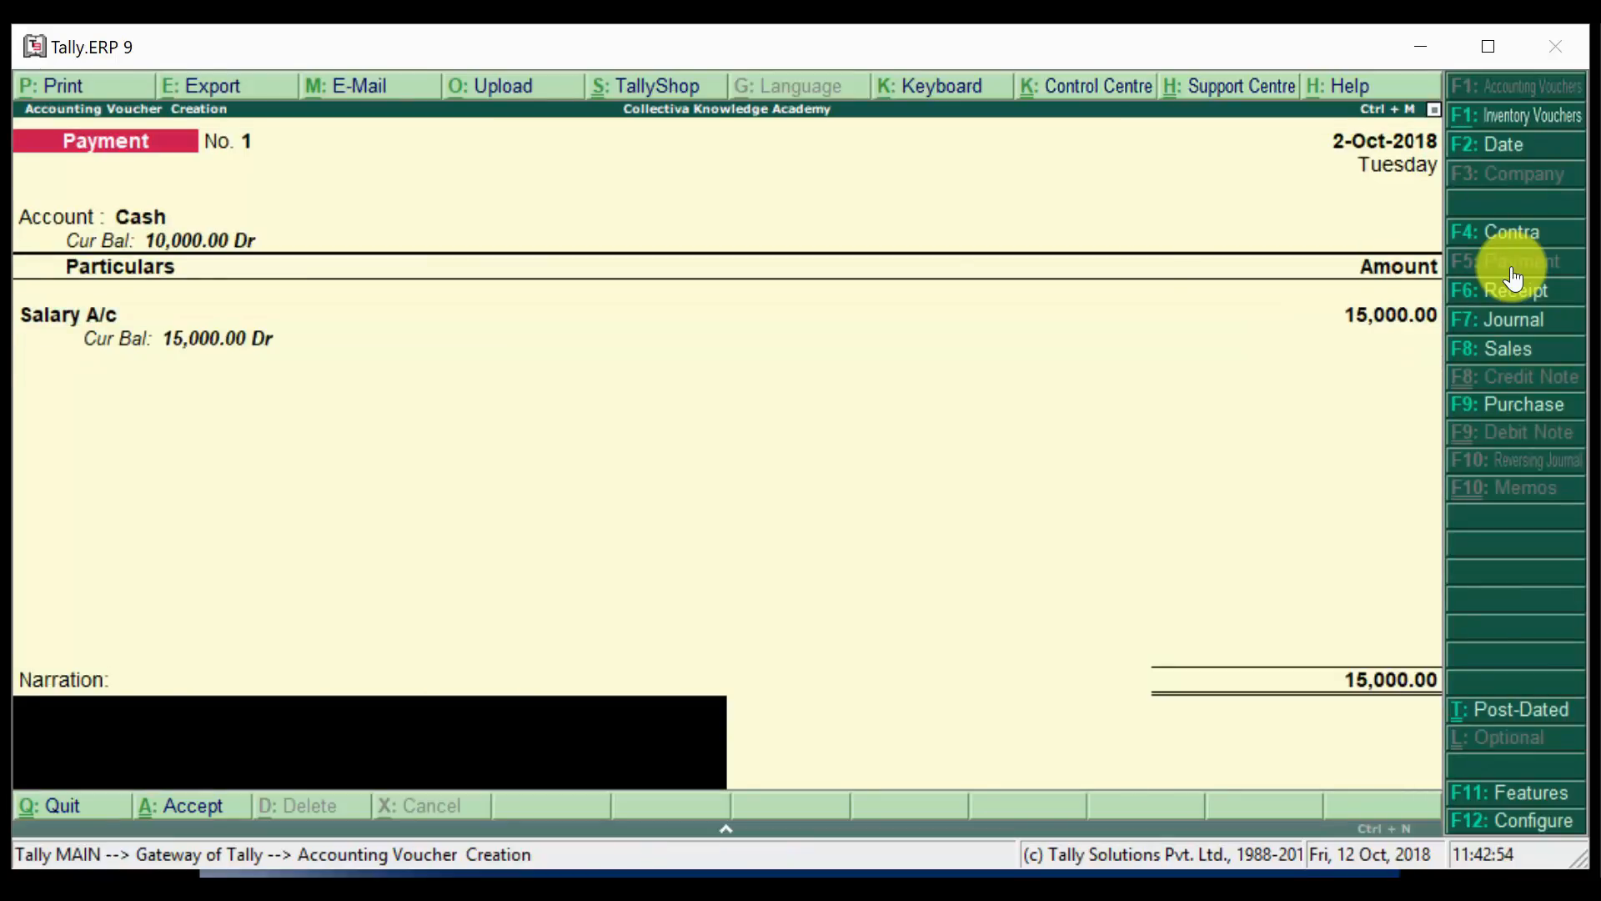
text(Saa)
key(BackSpace)
text(lary for)
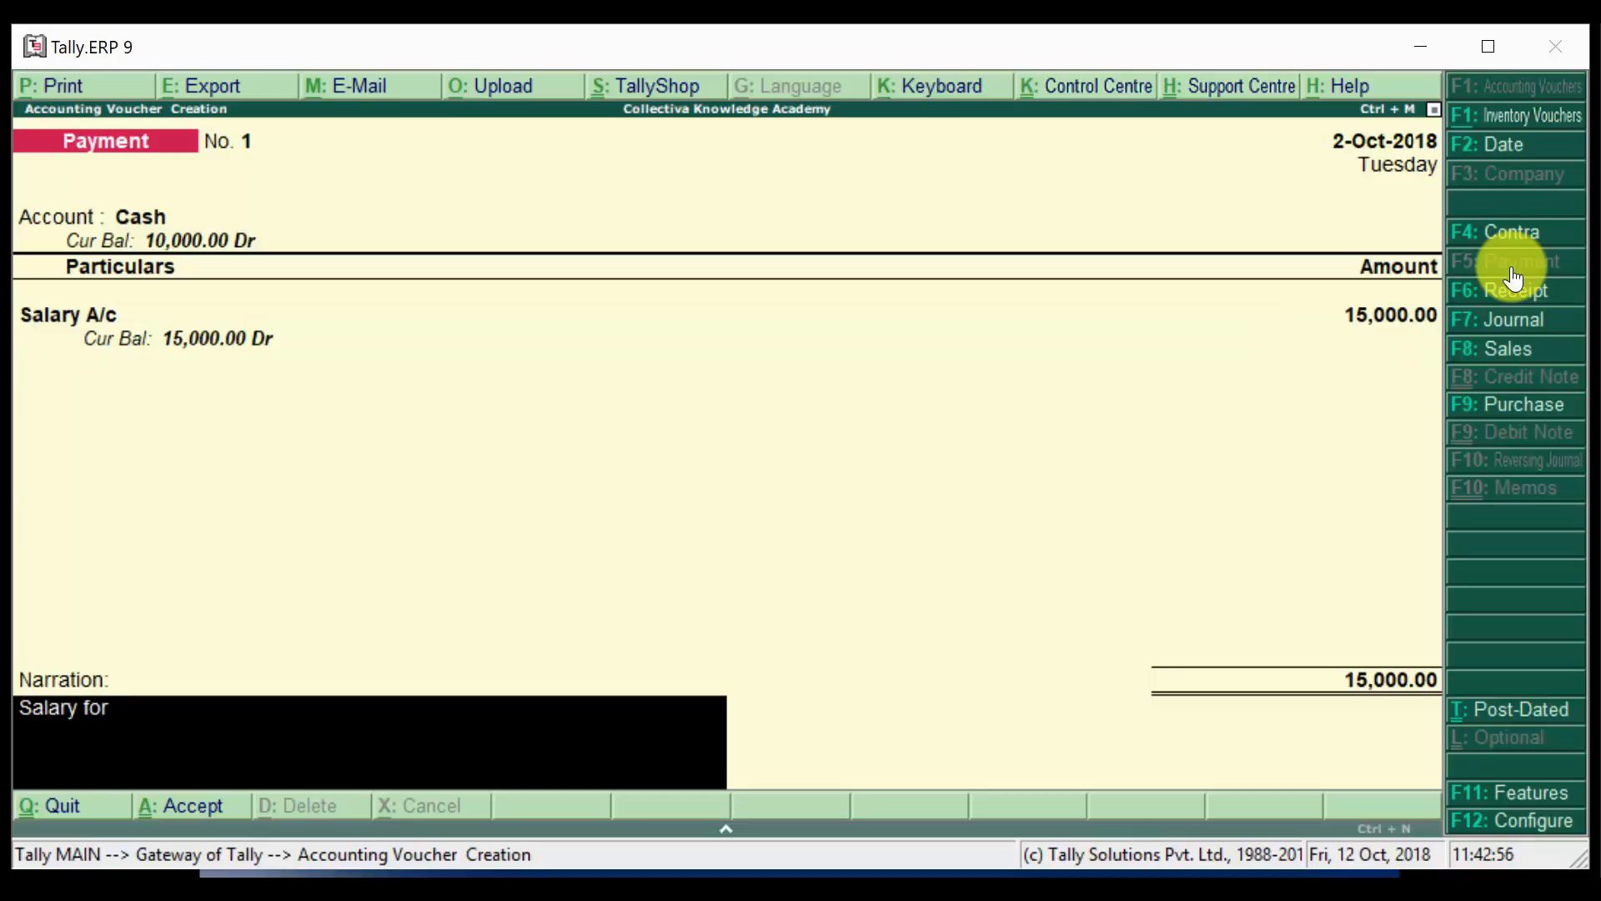
text( the month of)
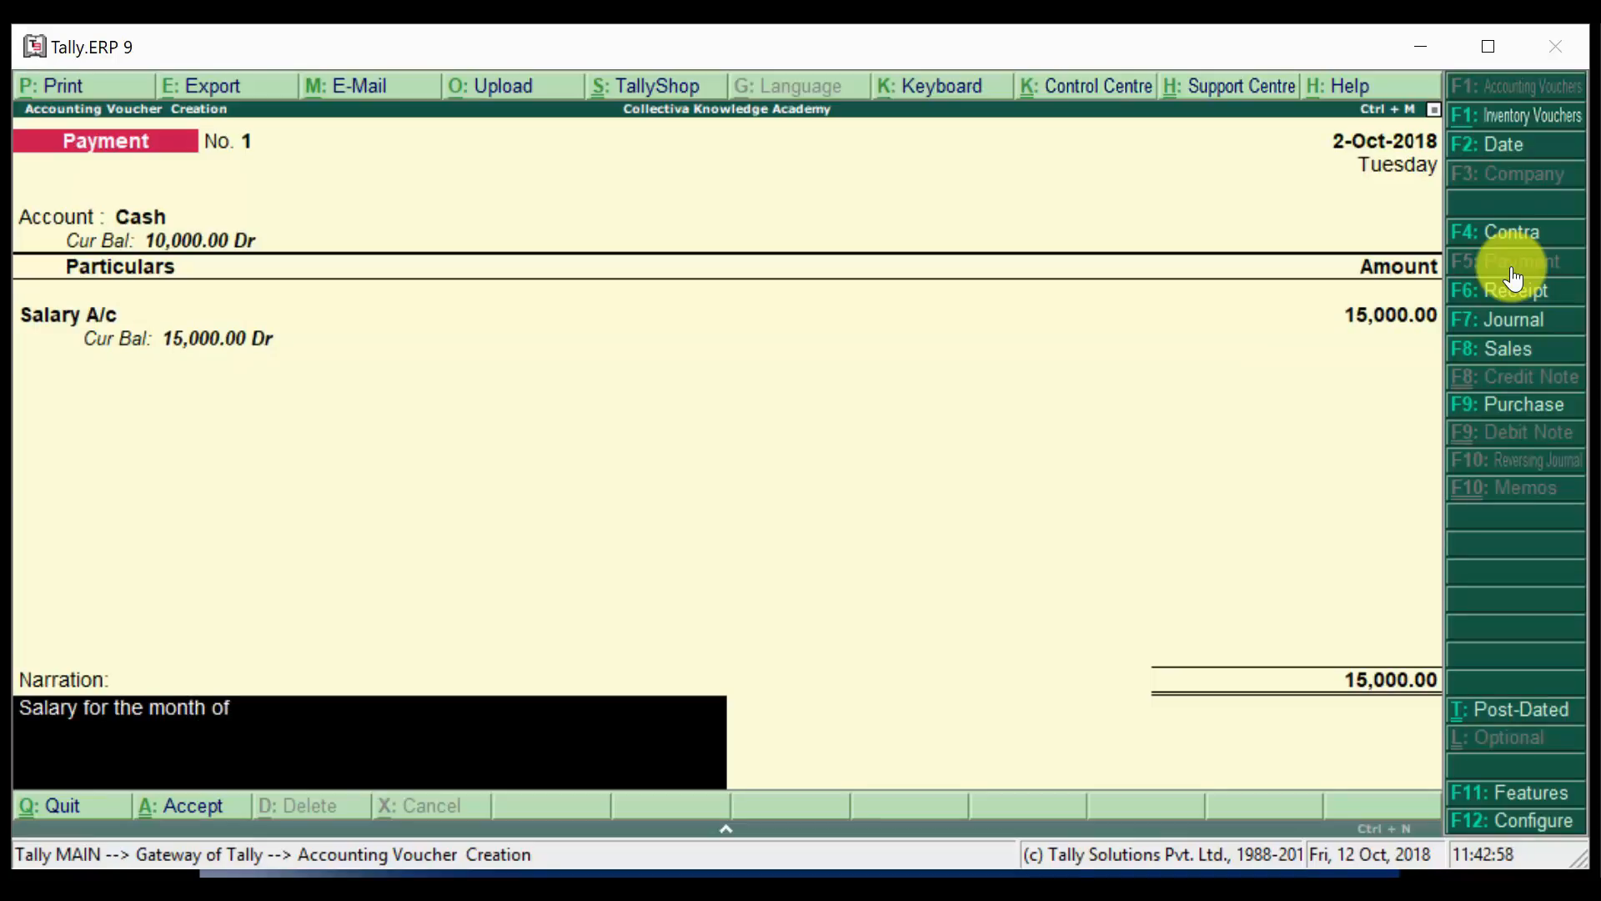
text( Sep 2018)
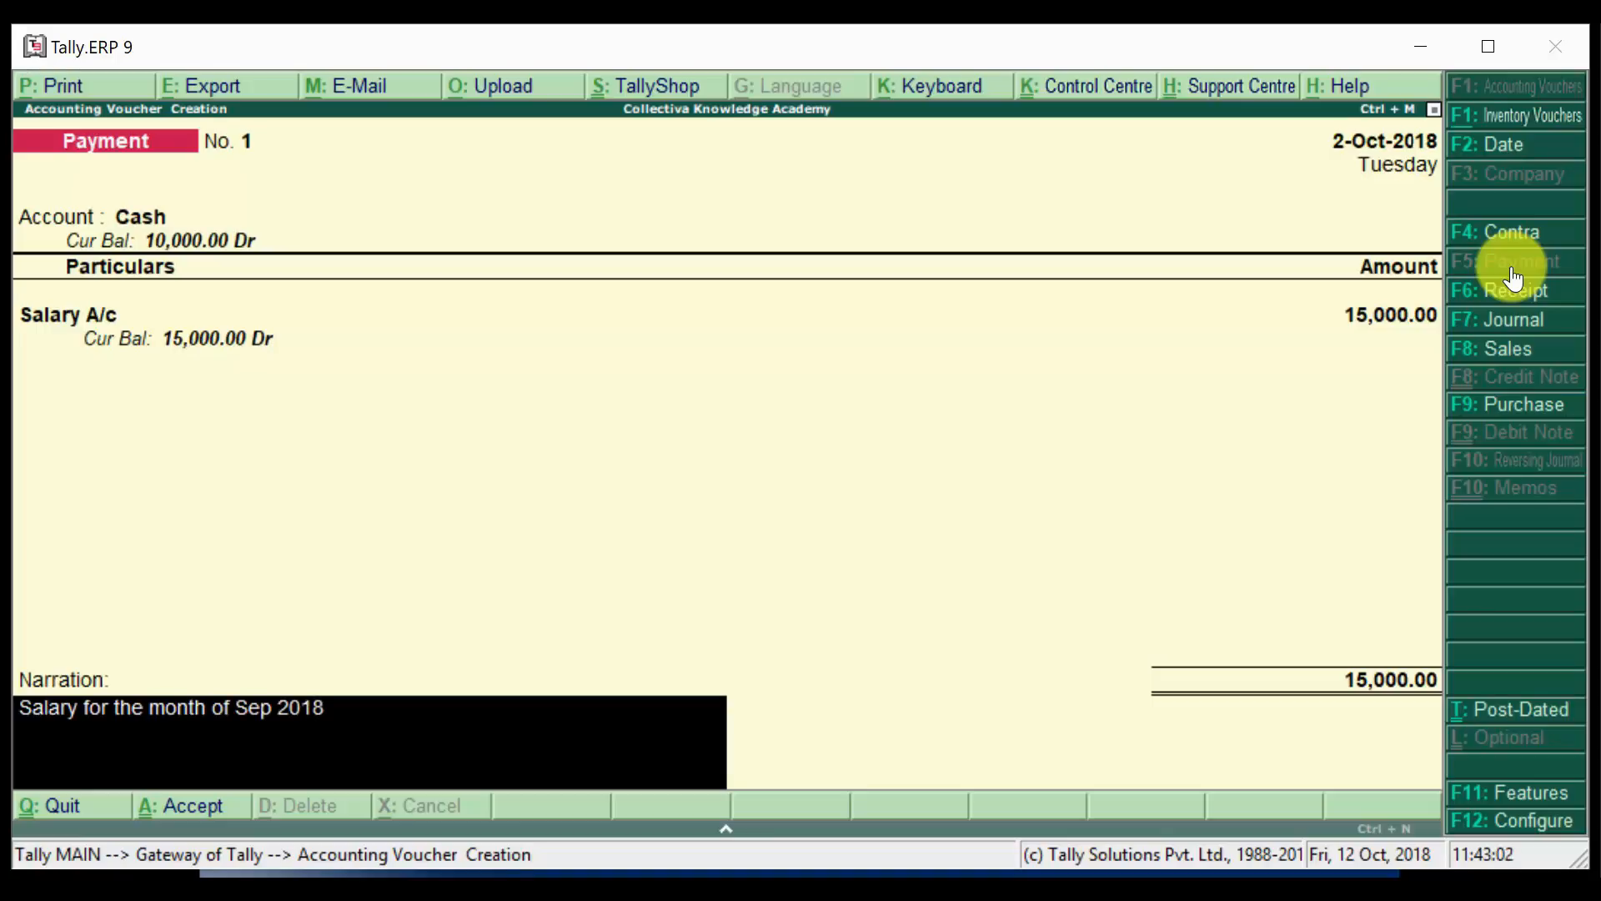
key(Return)
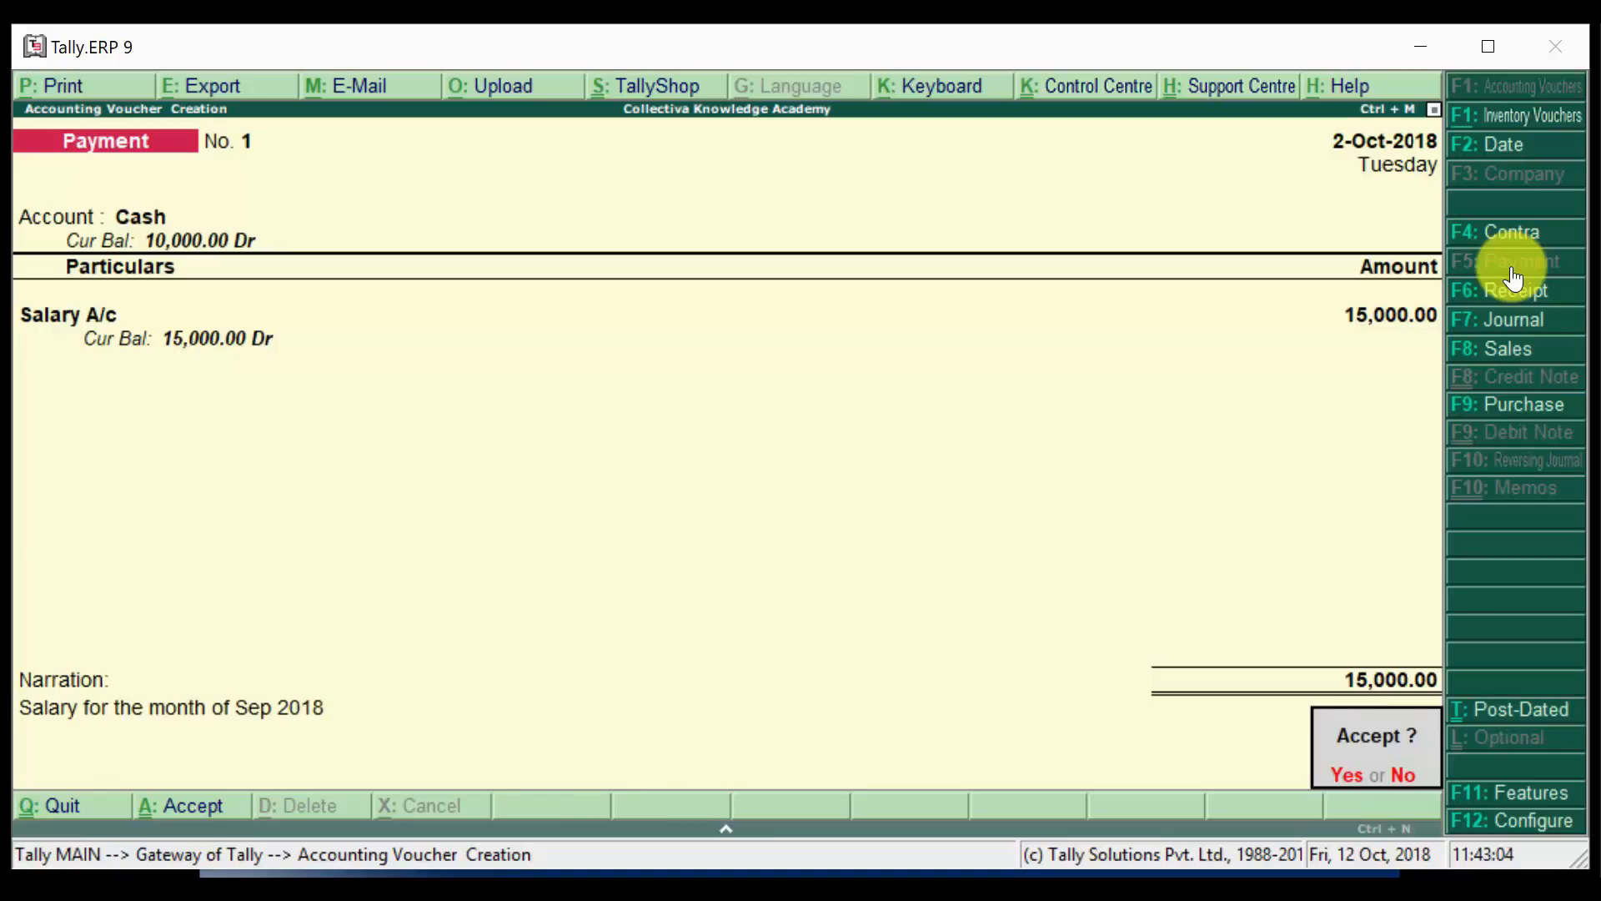
key(Return)
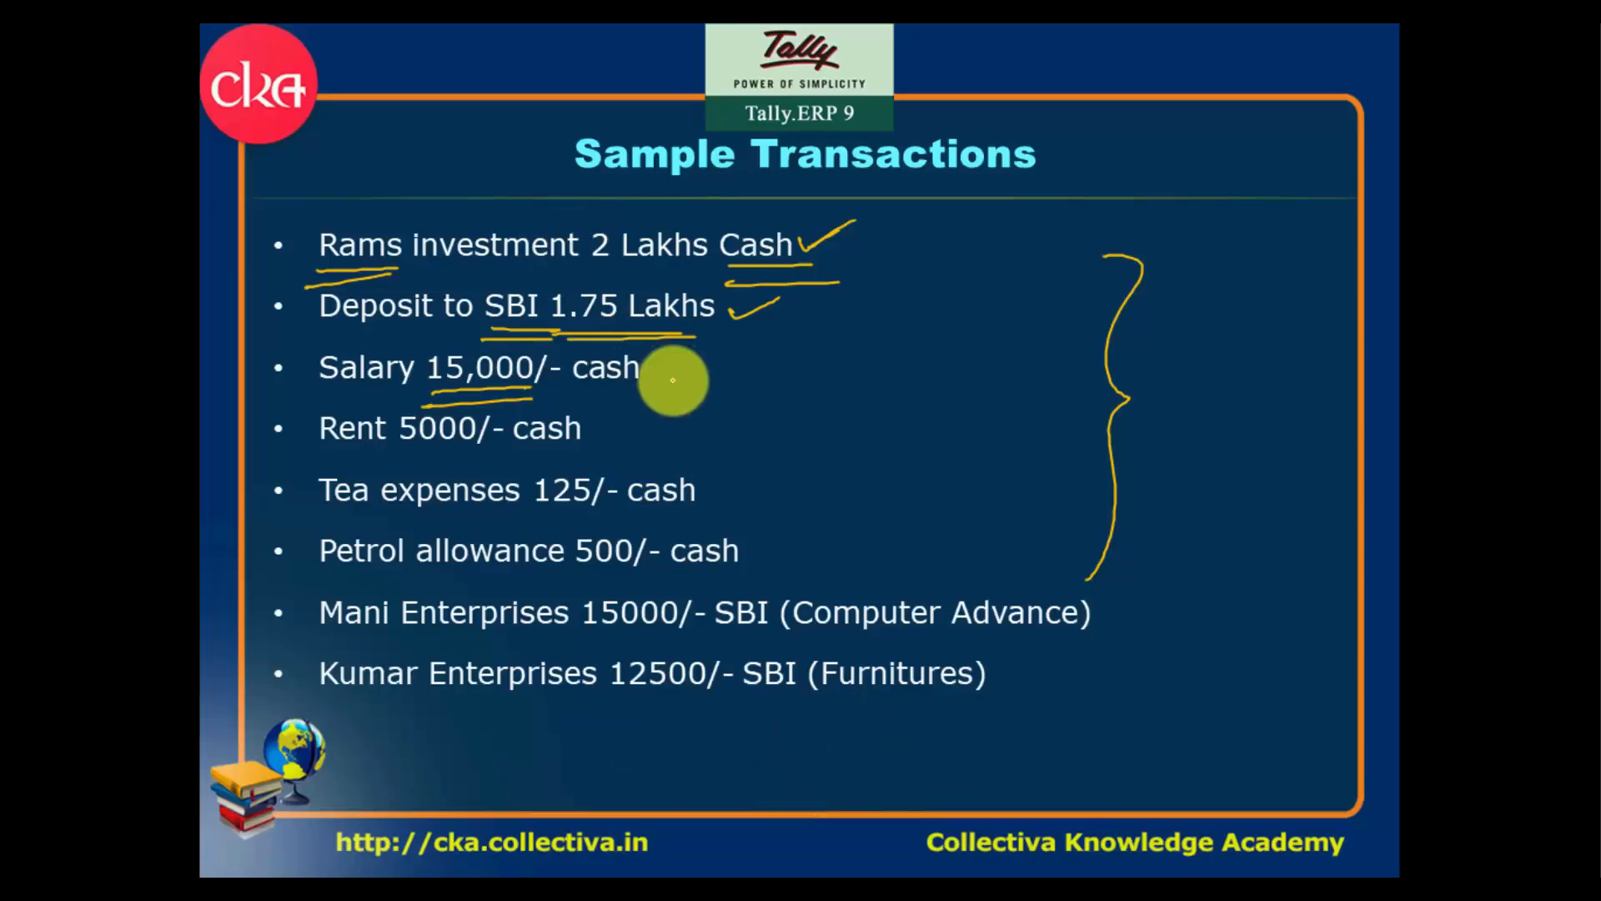
Tick off the salary entry in the PowerPoint slide show and switch back to Tally.ERP 9.
drag(657, 373, 685, 353)
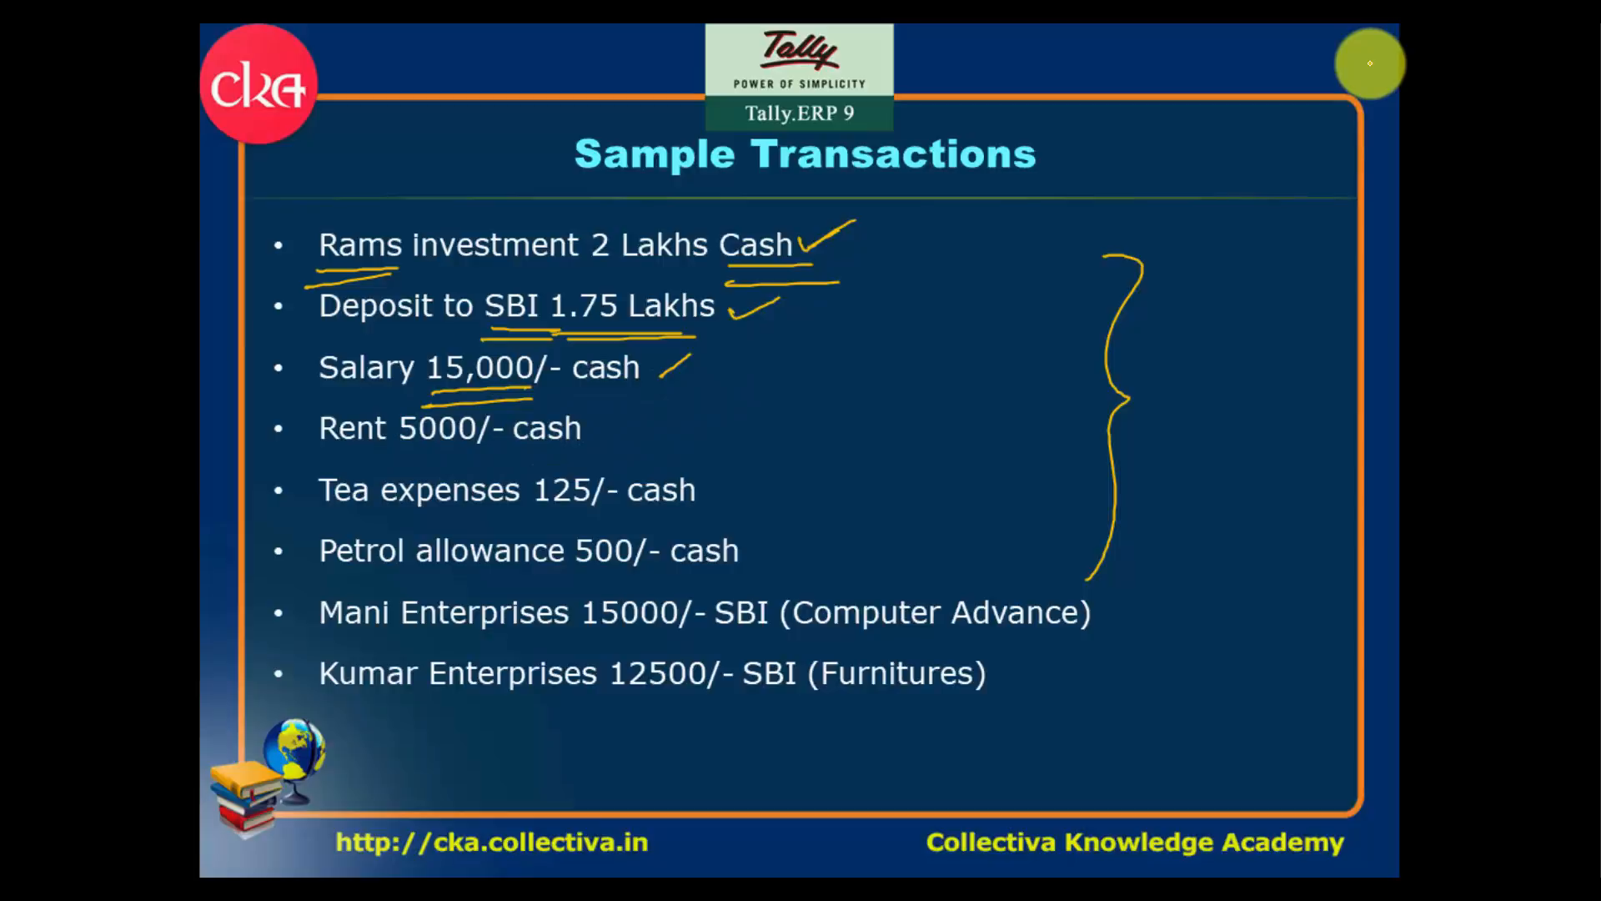
key(alt+Tab)
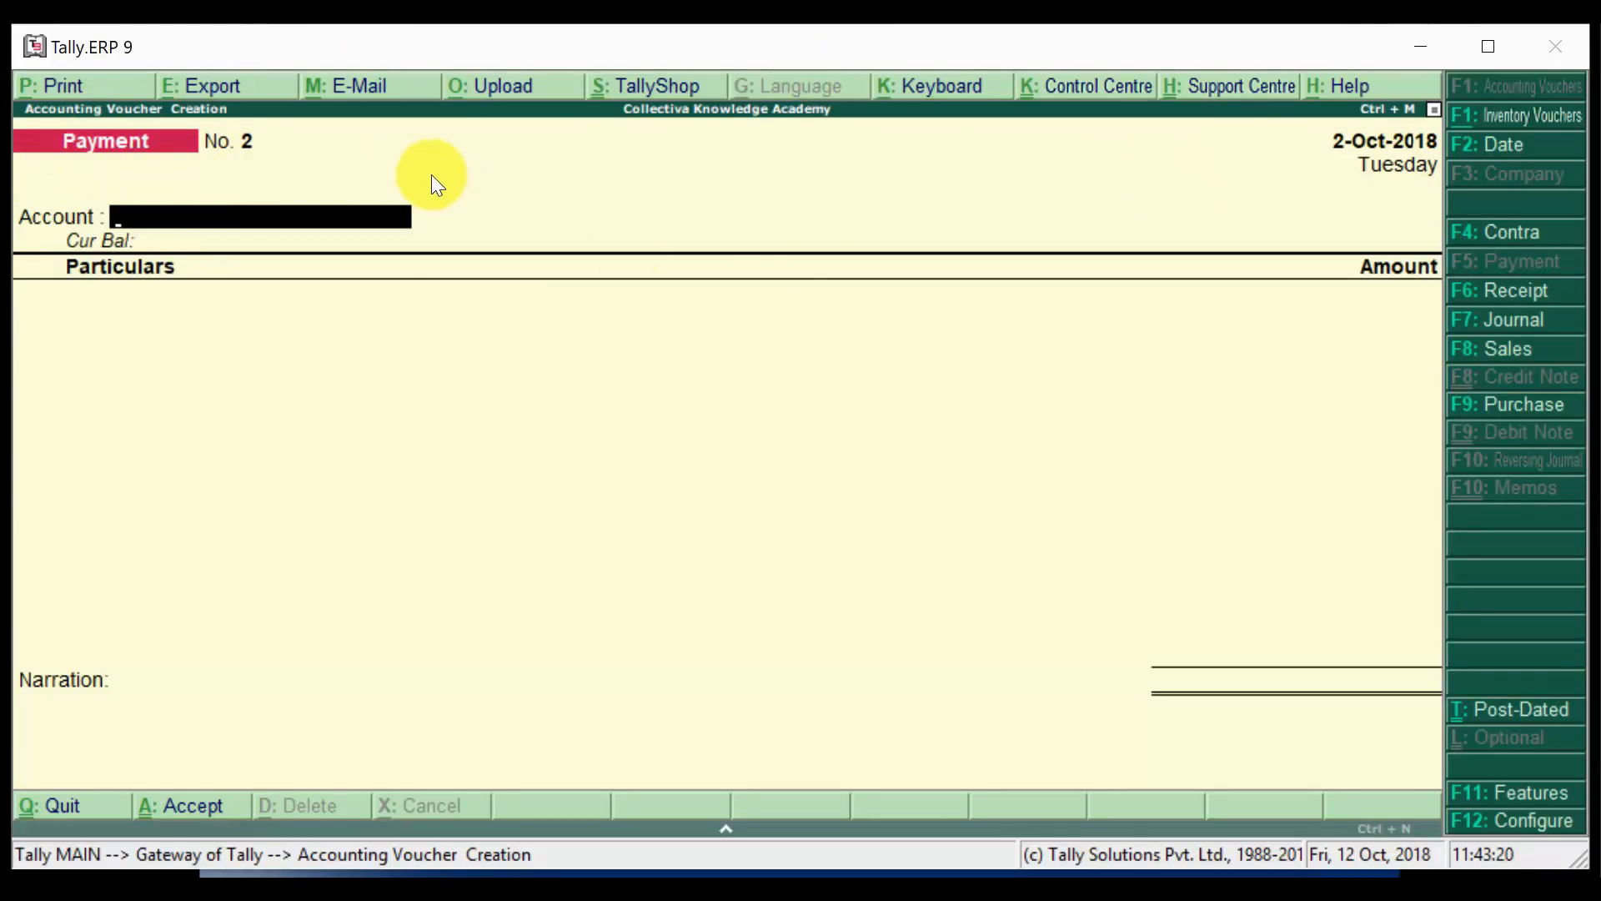
Set the account of payment No. 2 to Cash and create a Rent A/c ledger under Indirect Expenses for its particulars.
text(Cash)
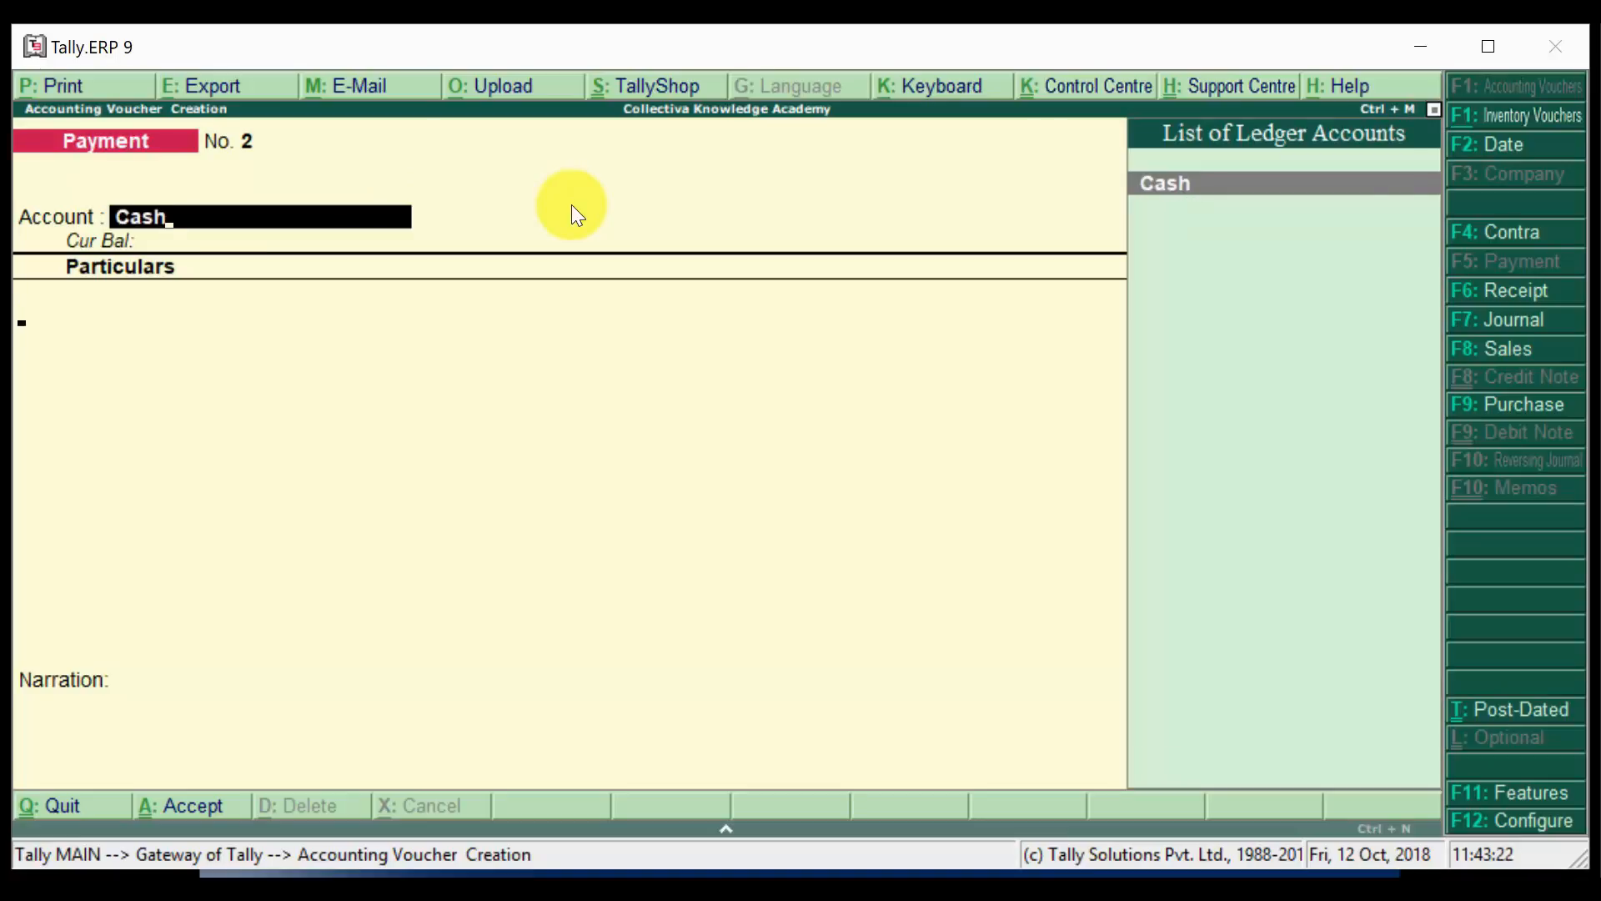
key(Return)
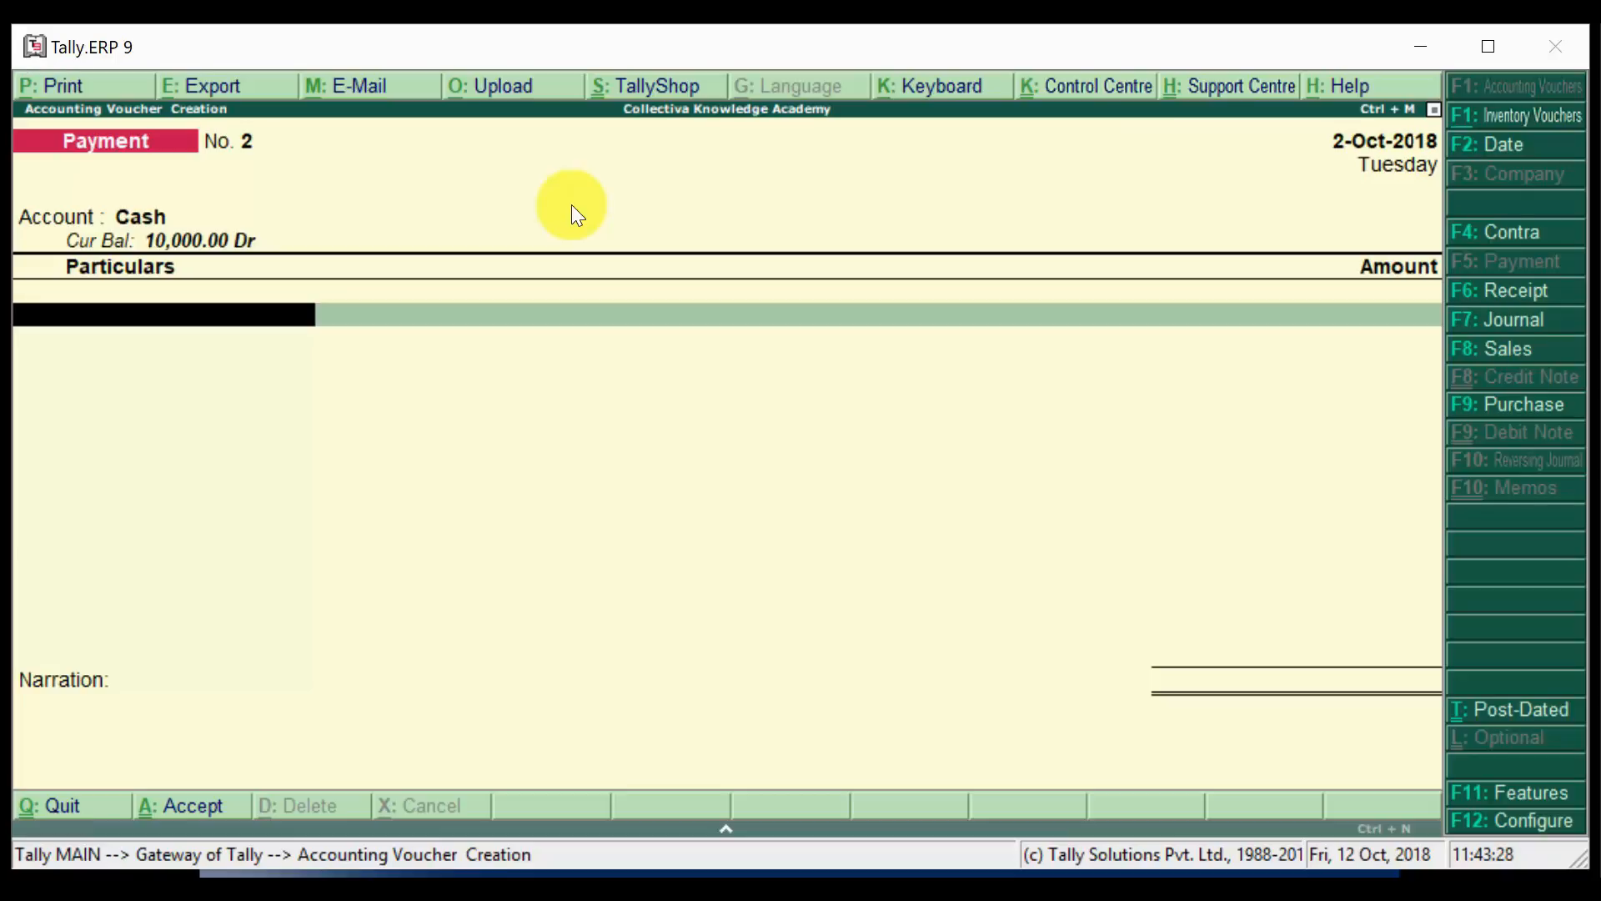
key(alt+c)
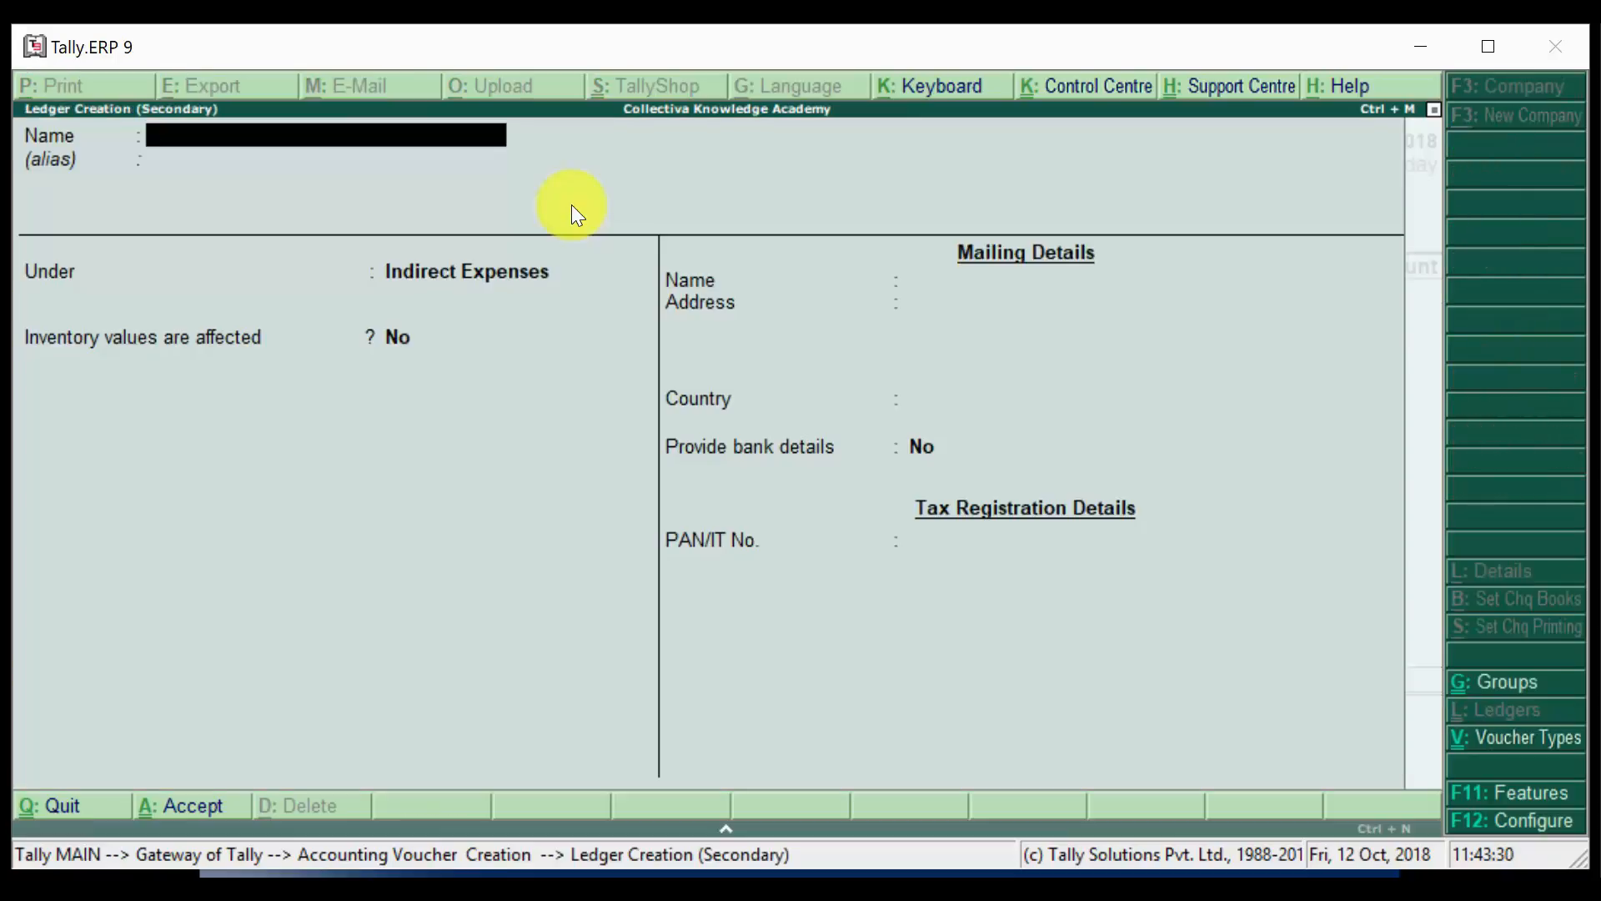
text(Rent A/c)
key(Return)
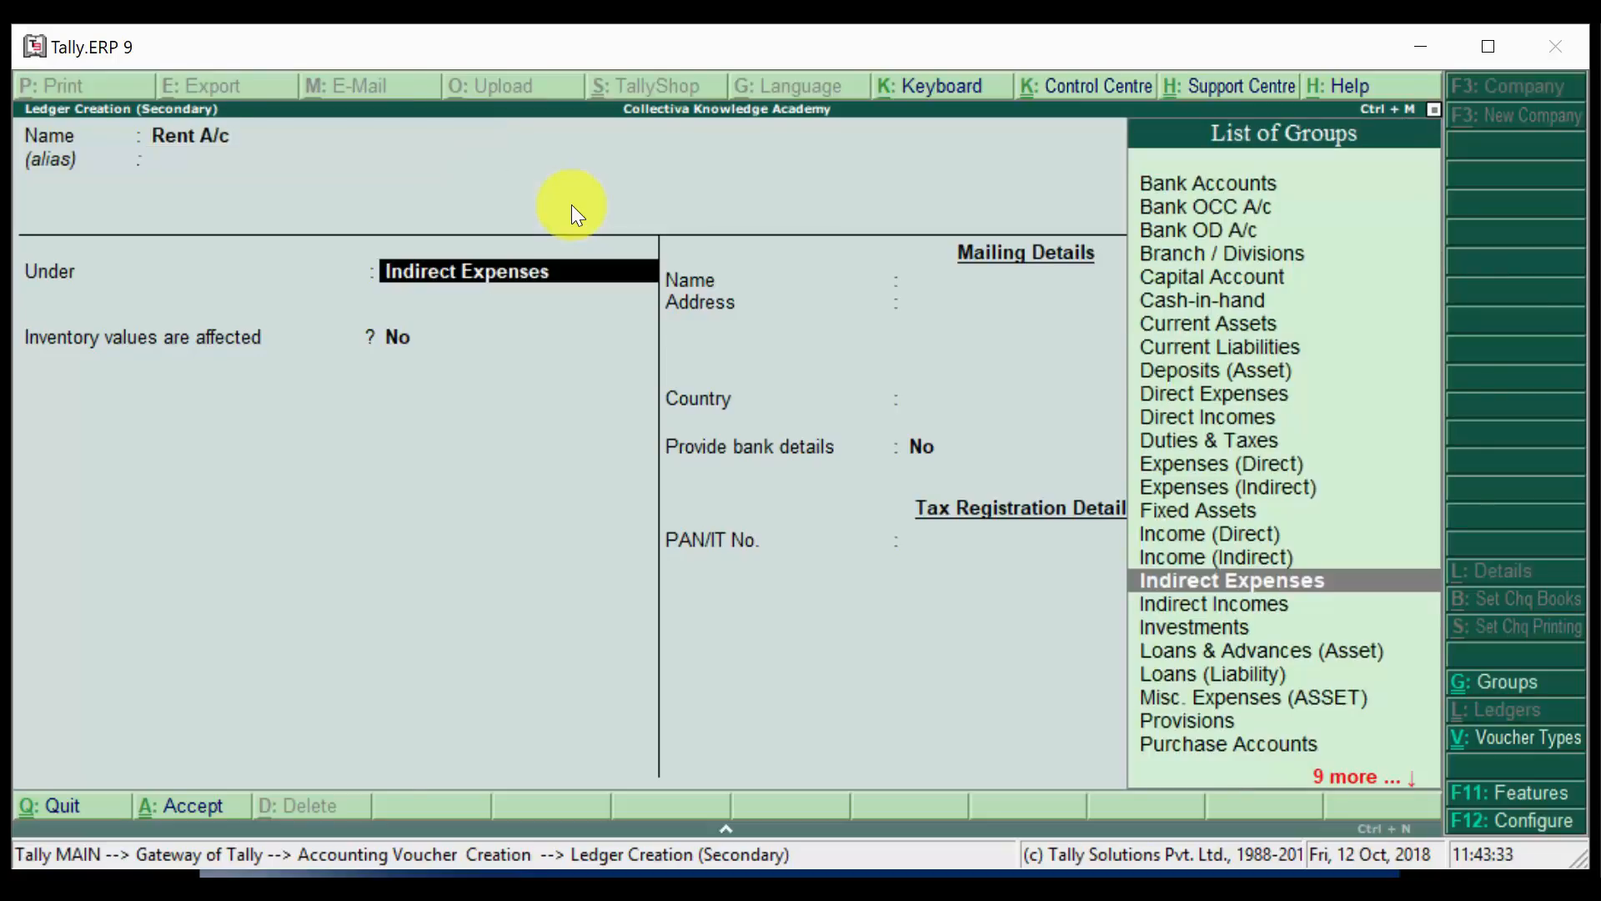
key(ctrl+a)
Set the rent amount to 5000, add the narration "Rent paid to office." and save the payment voucher.
text(5000)
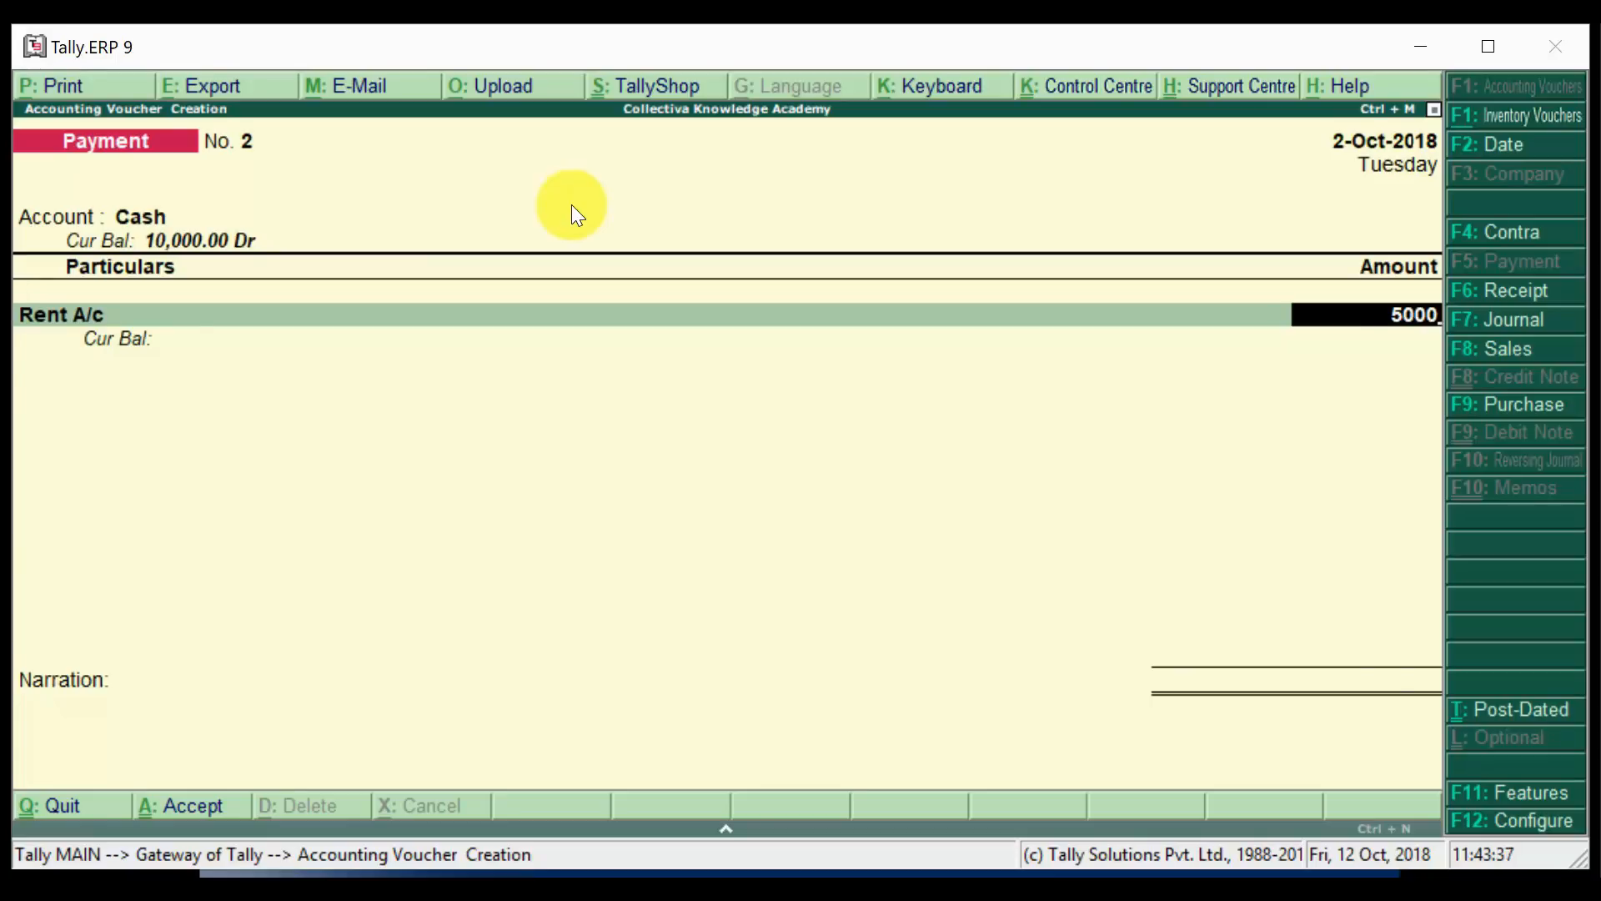
key(Return)
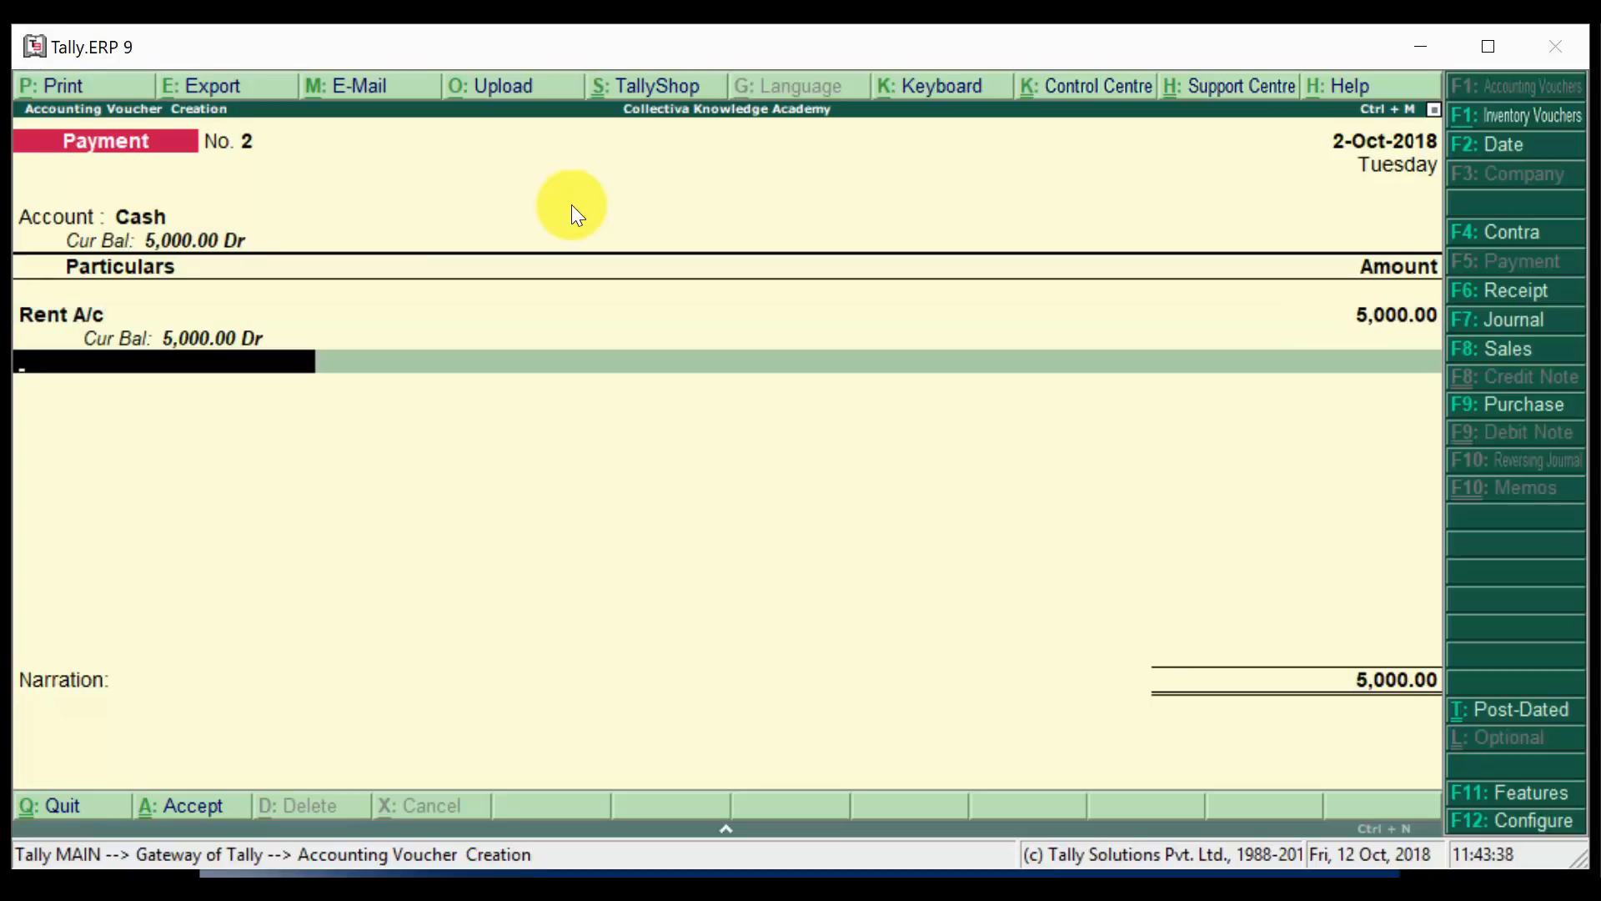
key(Return)
text(Rent paid to office.)
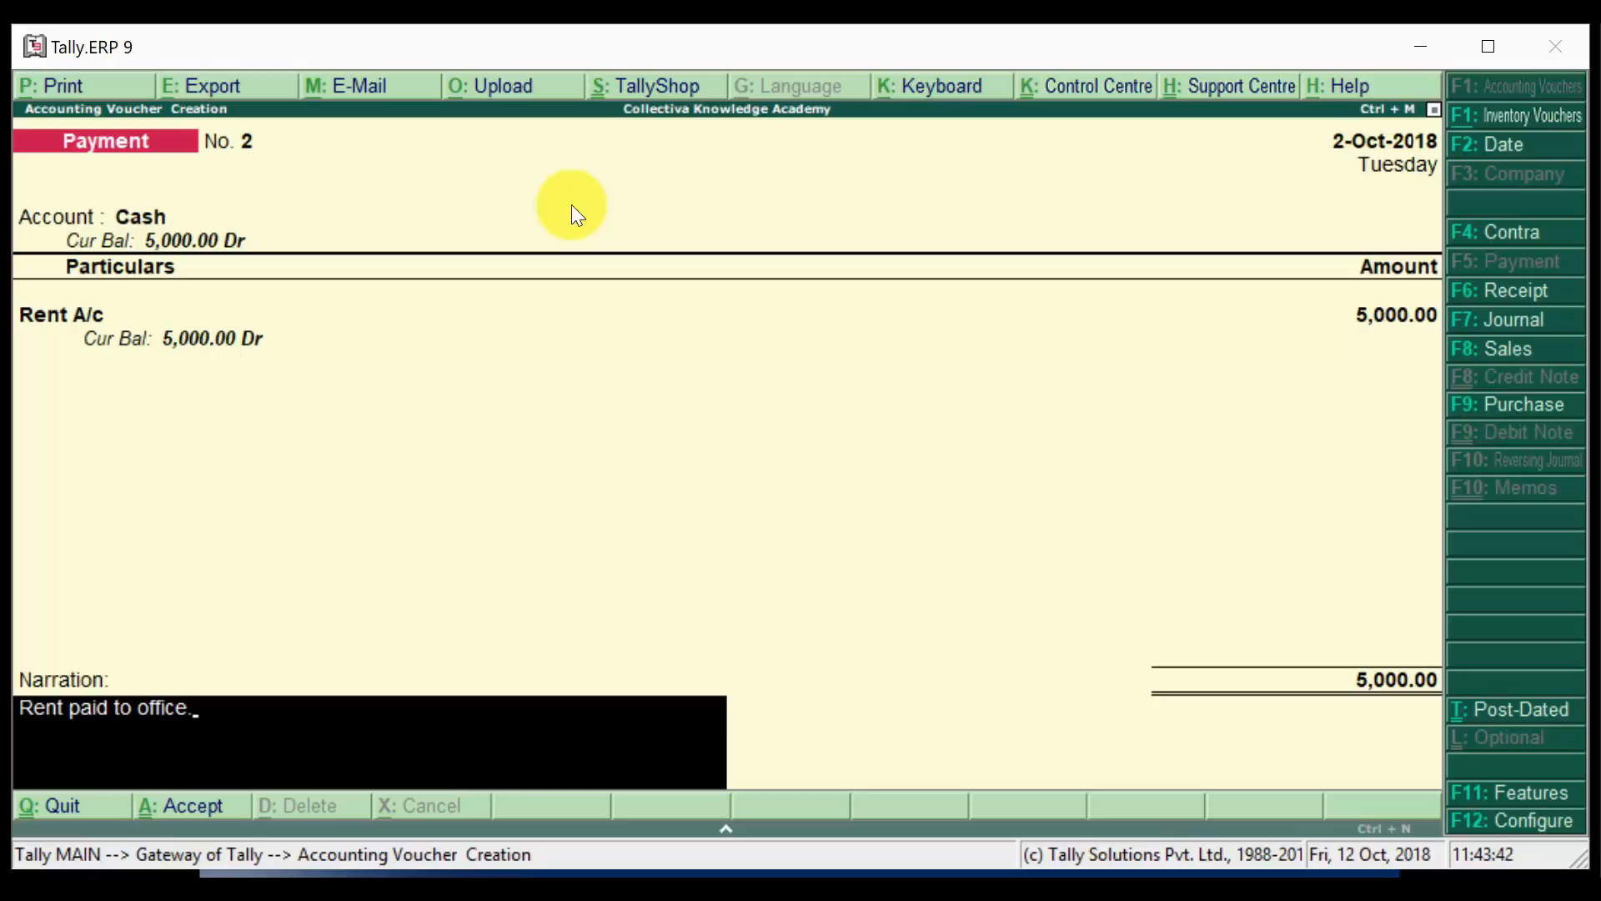
key(ctrl+a)
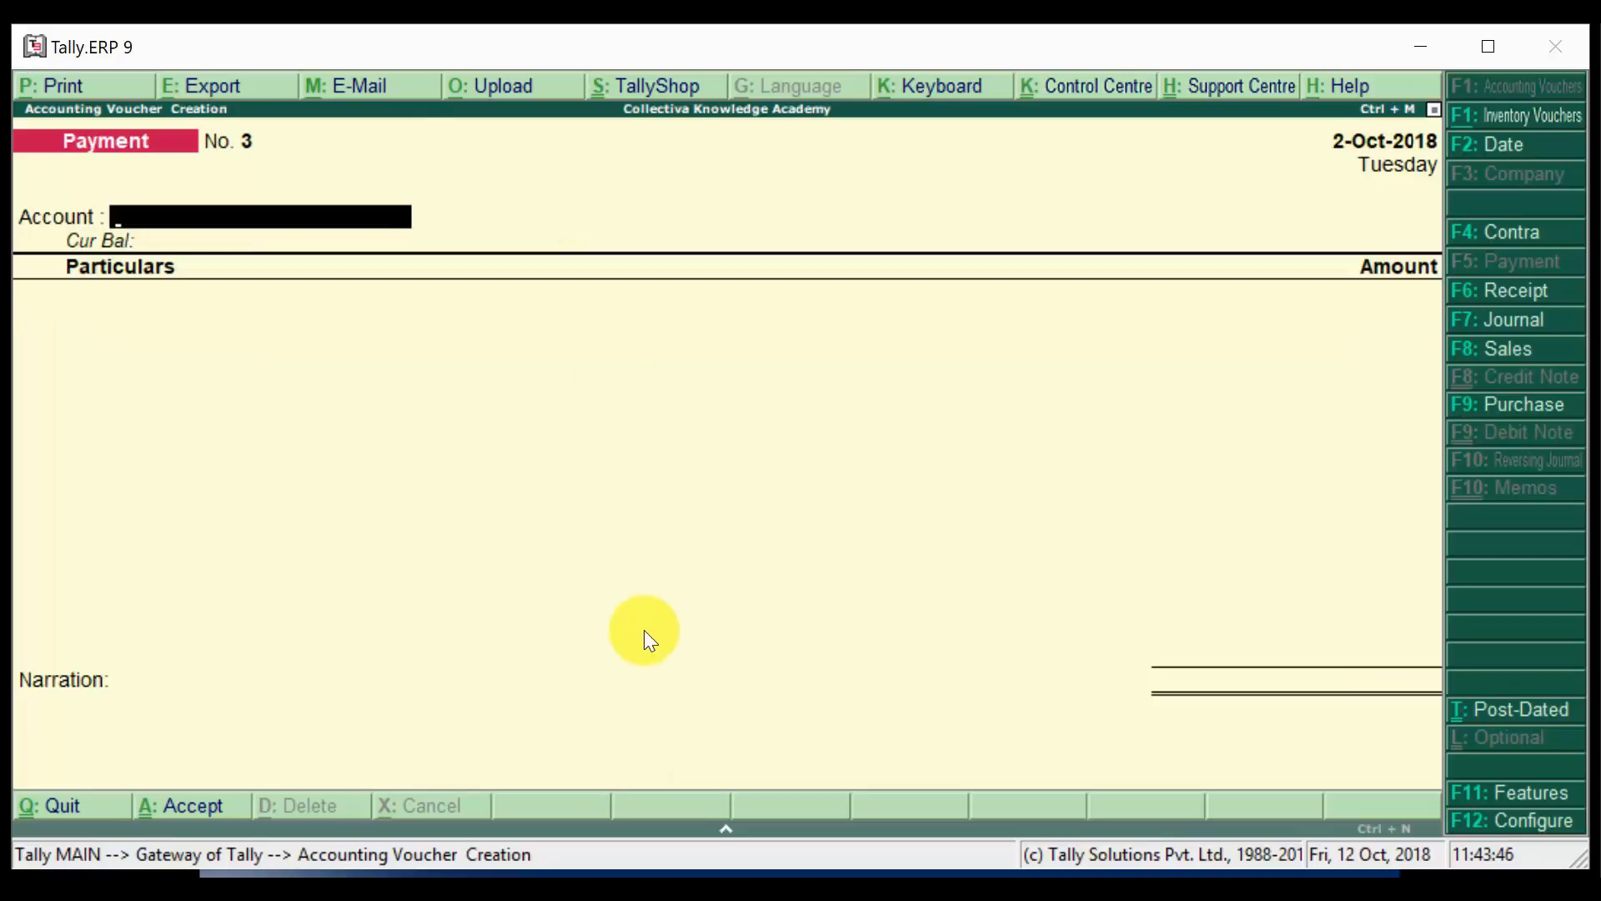
Switch to the PowerPoint slide show, tick off the rent entry and return to Tally.ERP 9.
click(751, 823)
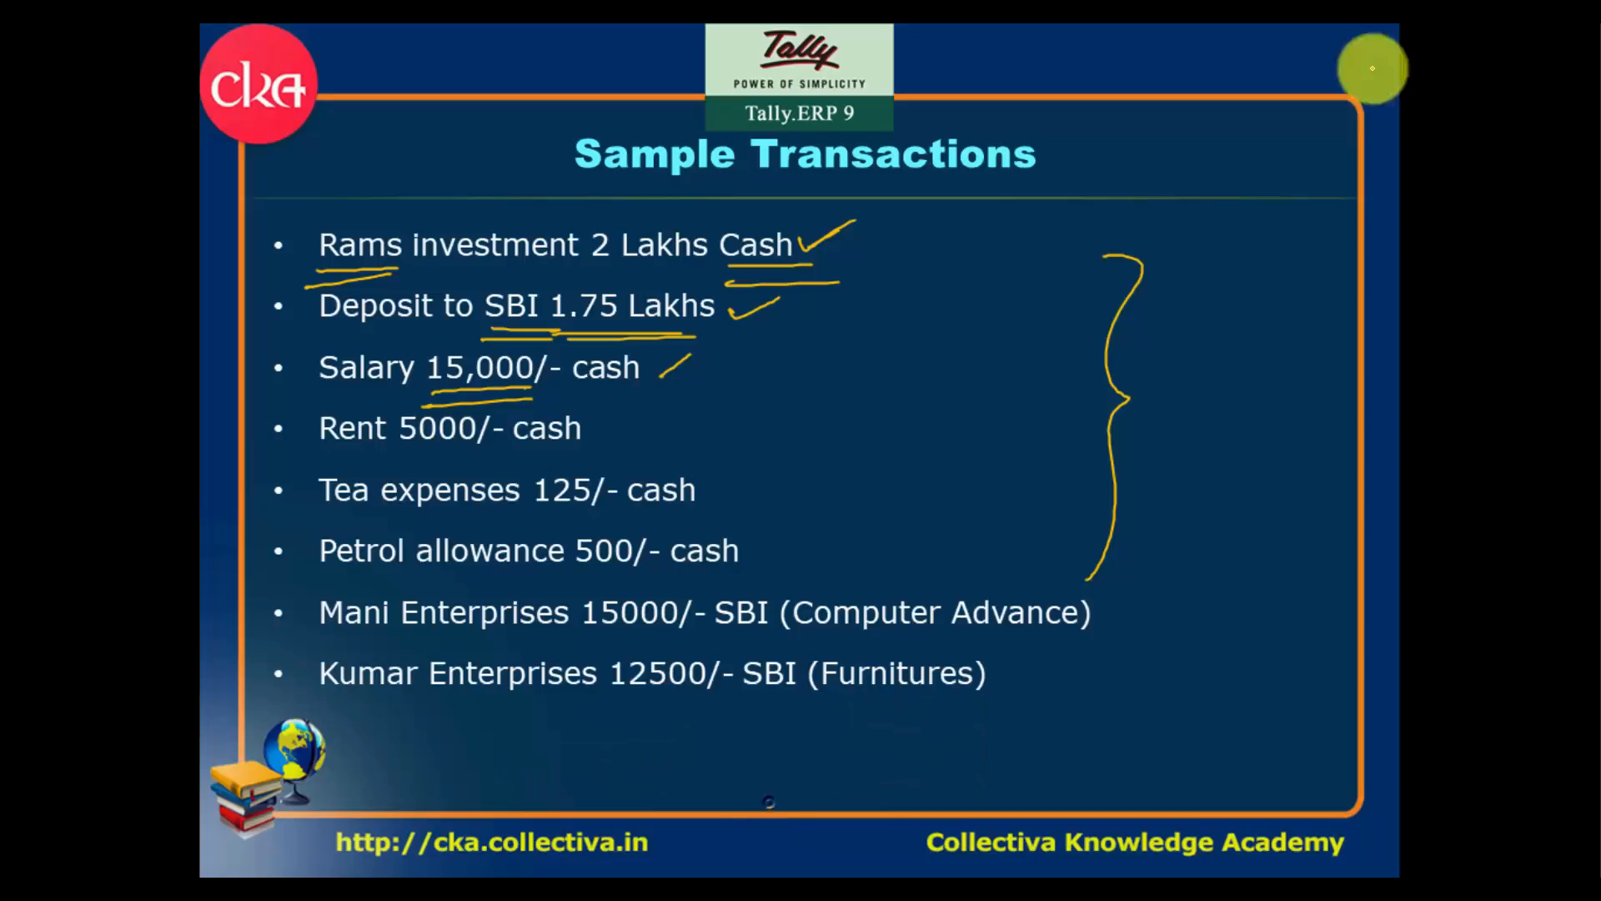
drag(594, 442, 625, 419)
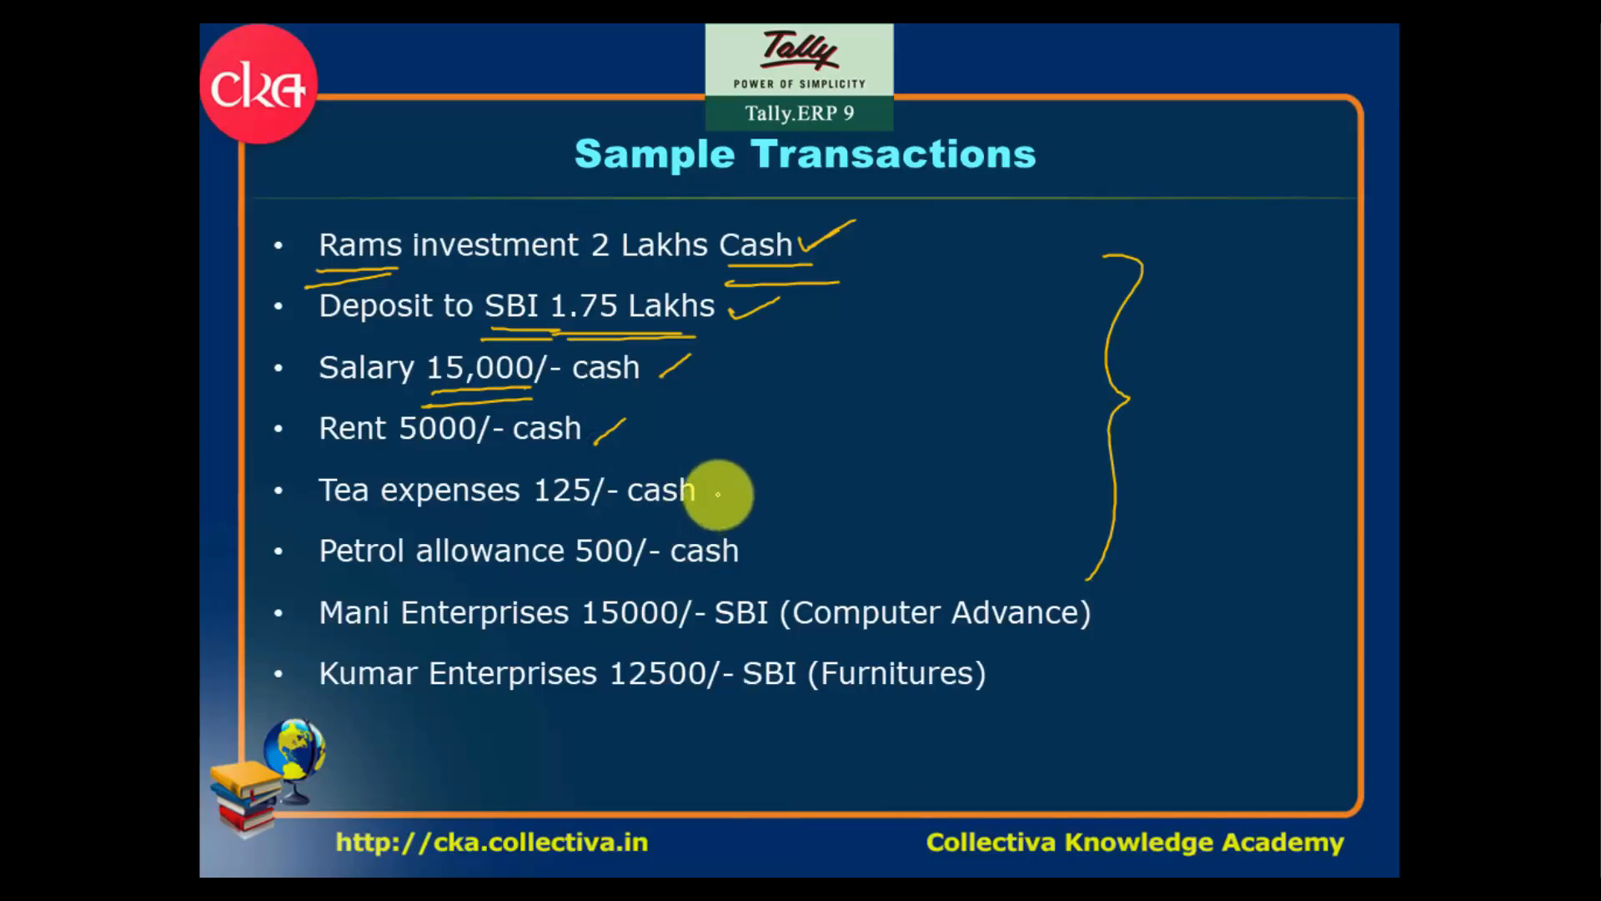
key(alt+Tab)
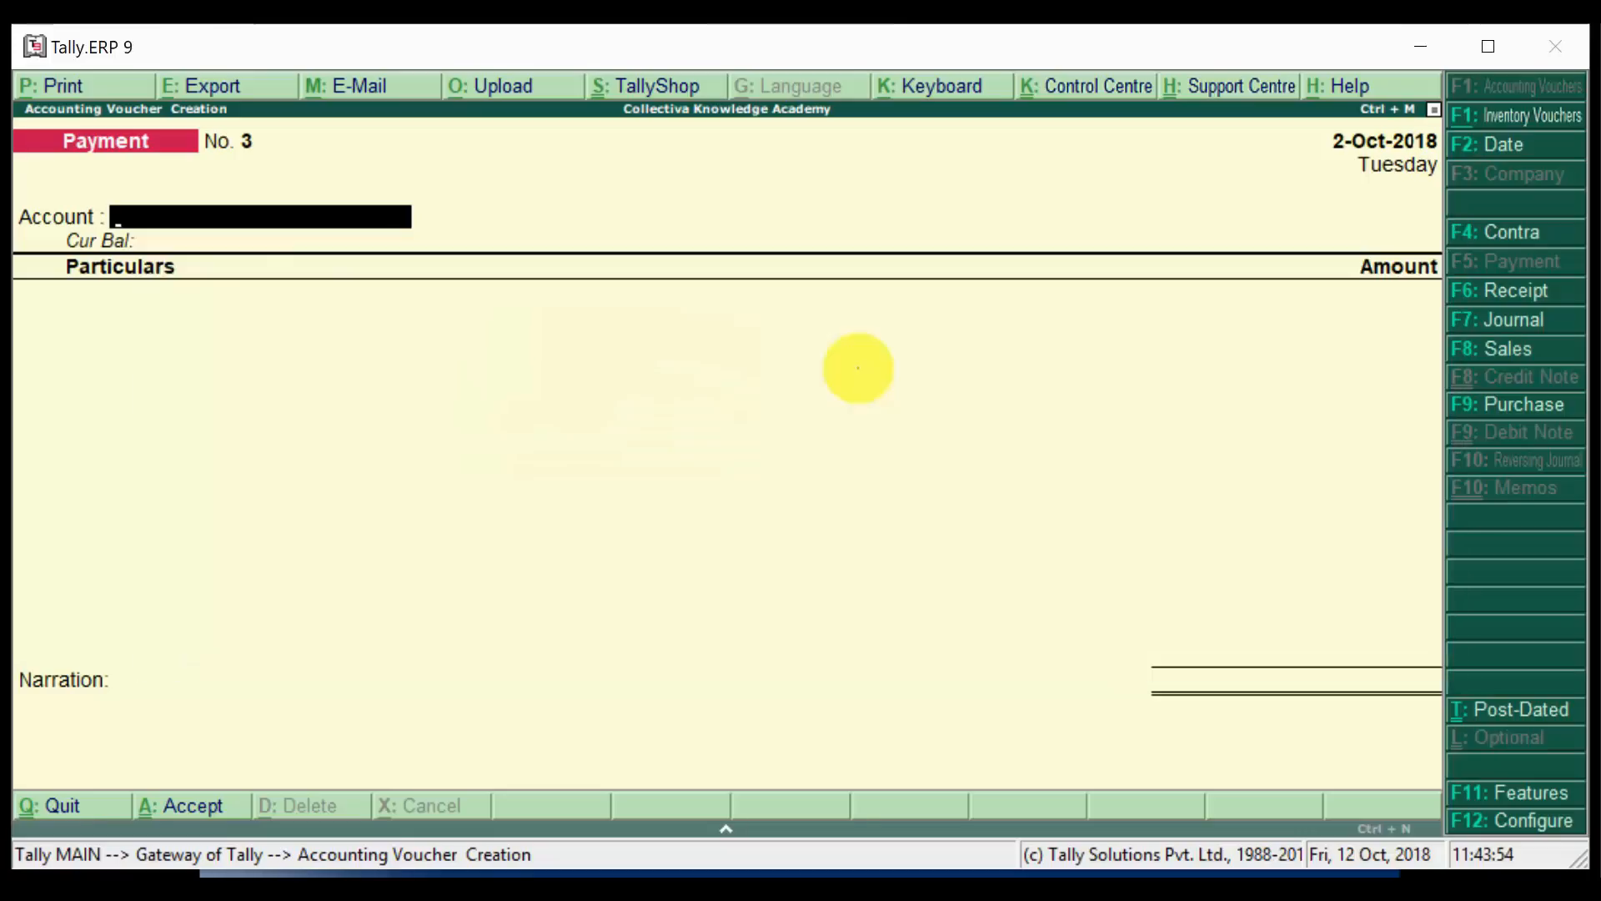
Set the account of payment No. 3 to Cash and create a Tea Expenses ledger under Indirect Expenses for its particulars.
text(Cash)
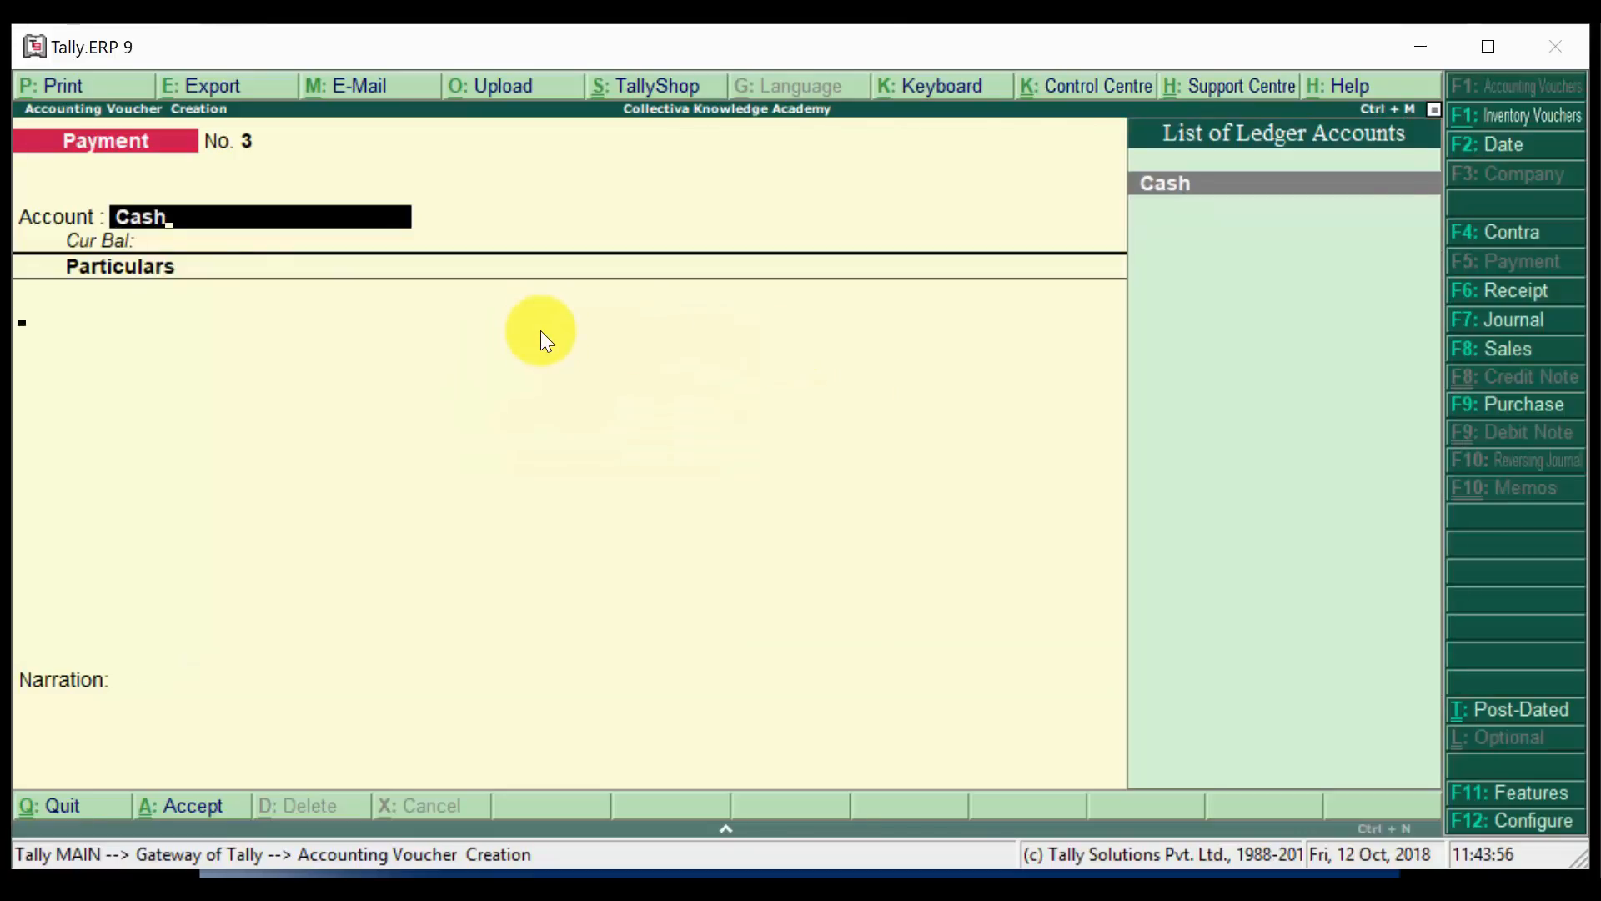
key(Return)
key(alt+c)
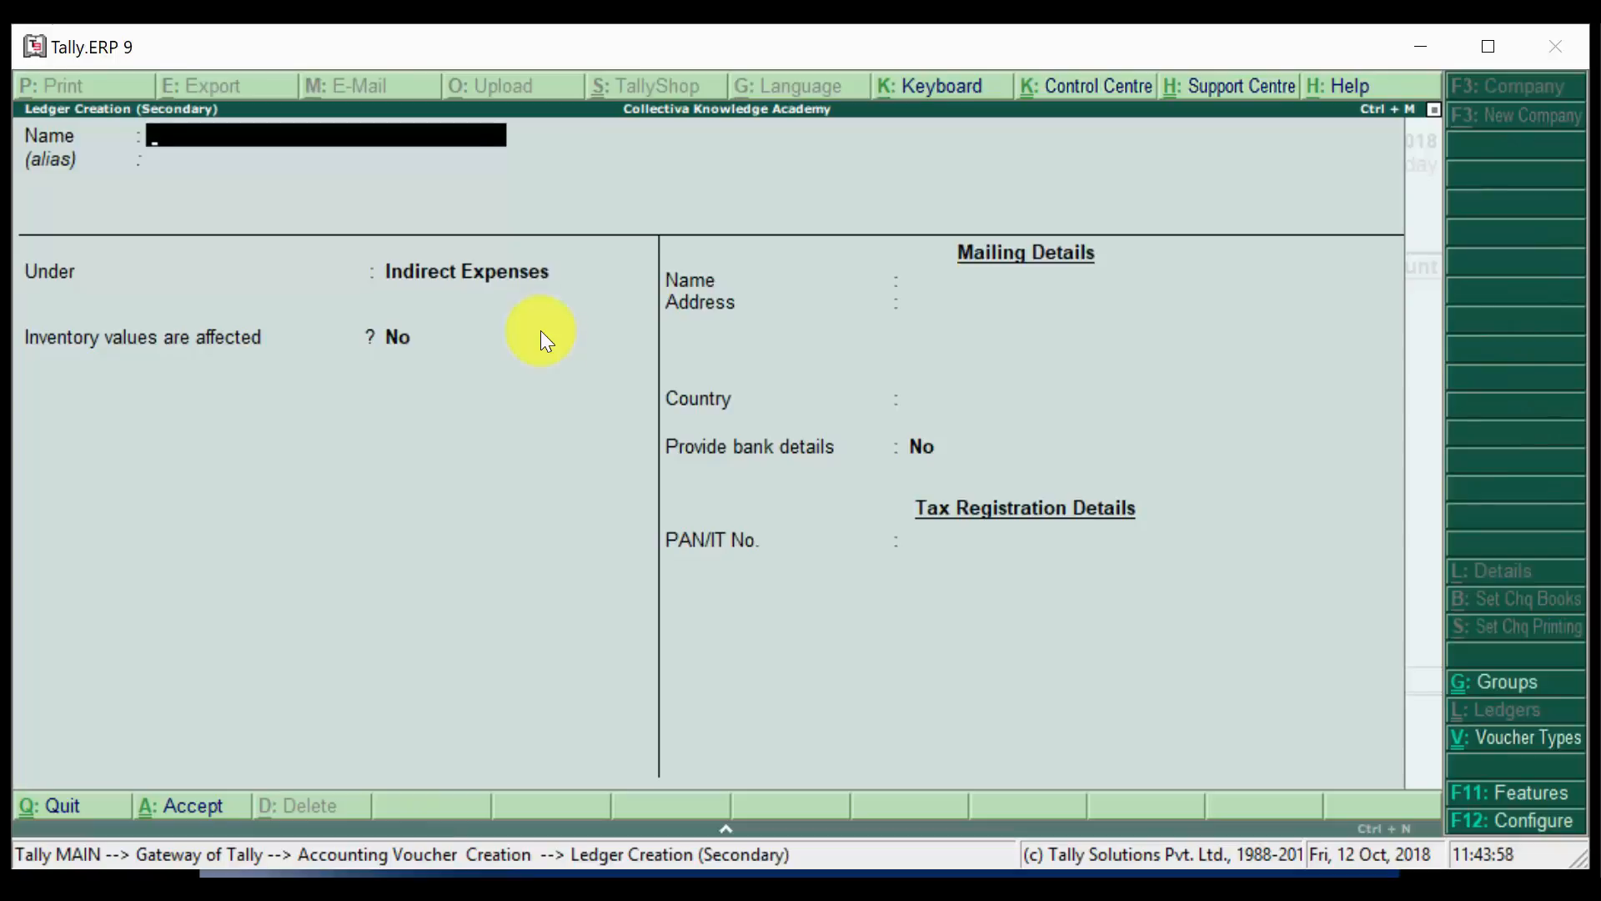
text(Tea Expens)
key(BackSpace)
text(nses)
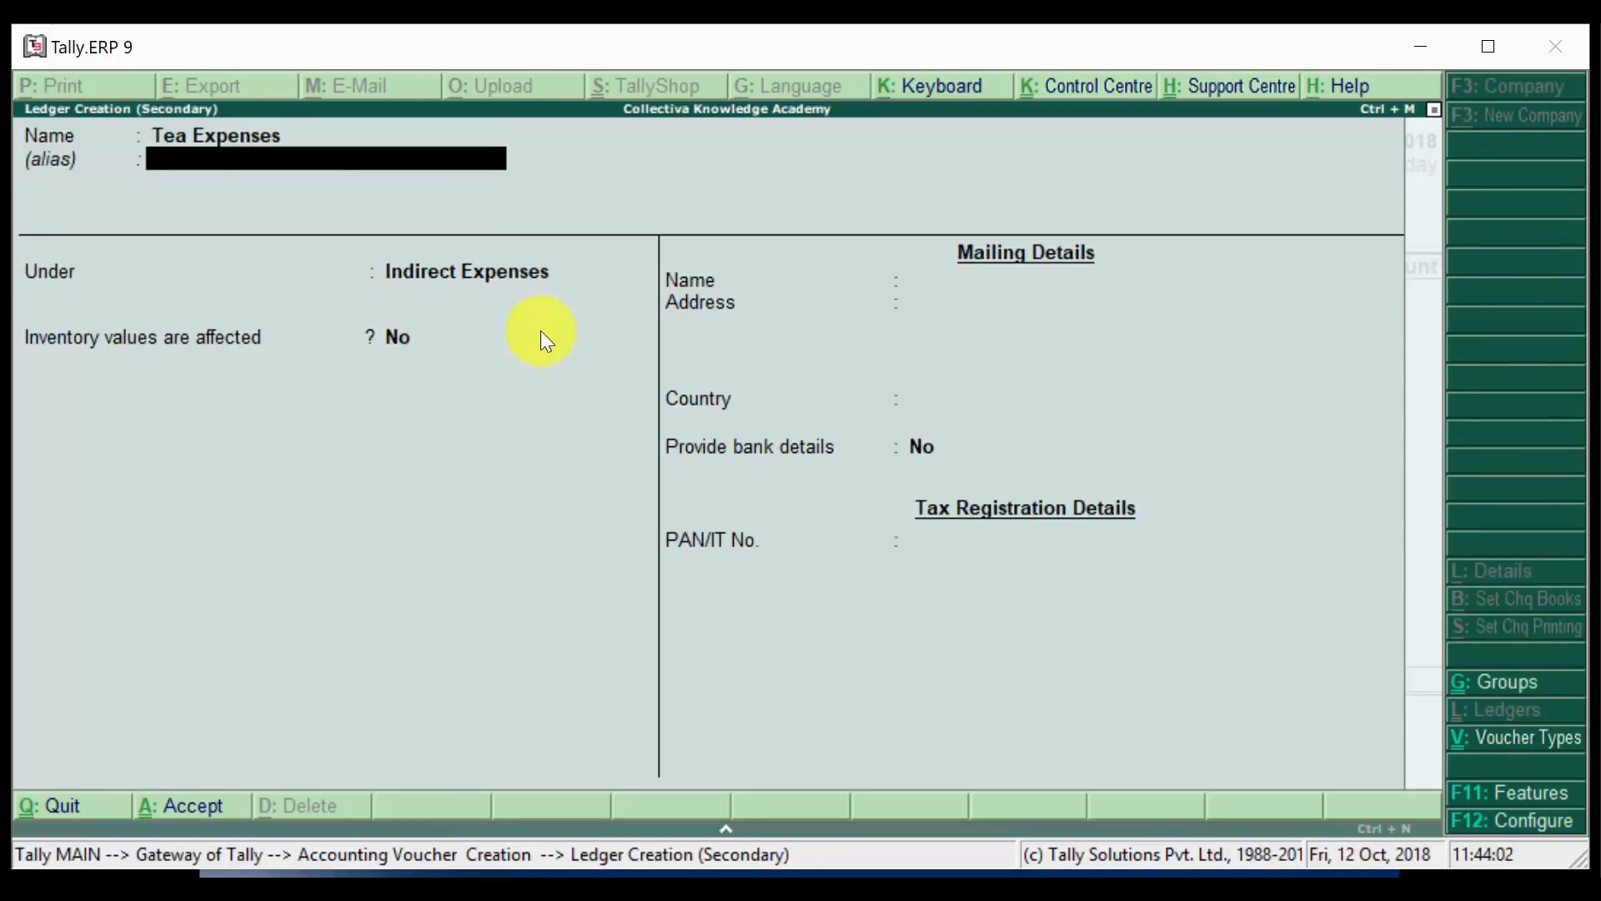
key(Return)
key(ctrl+a)
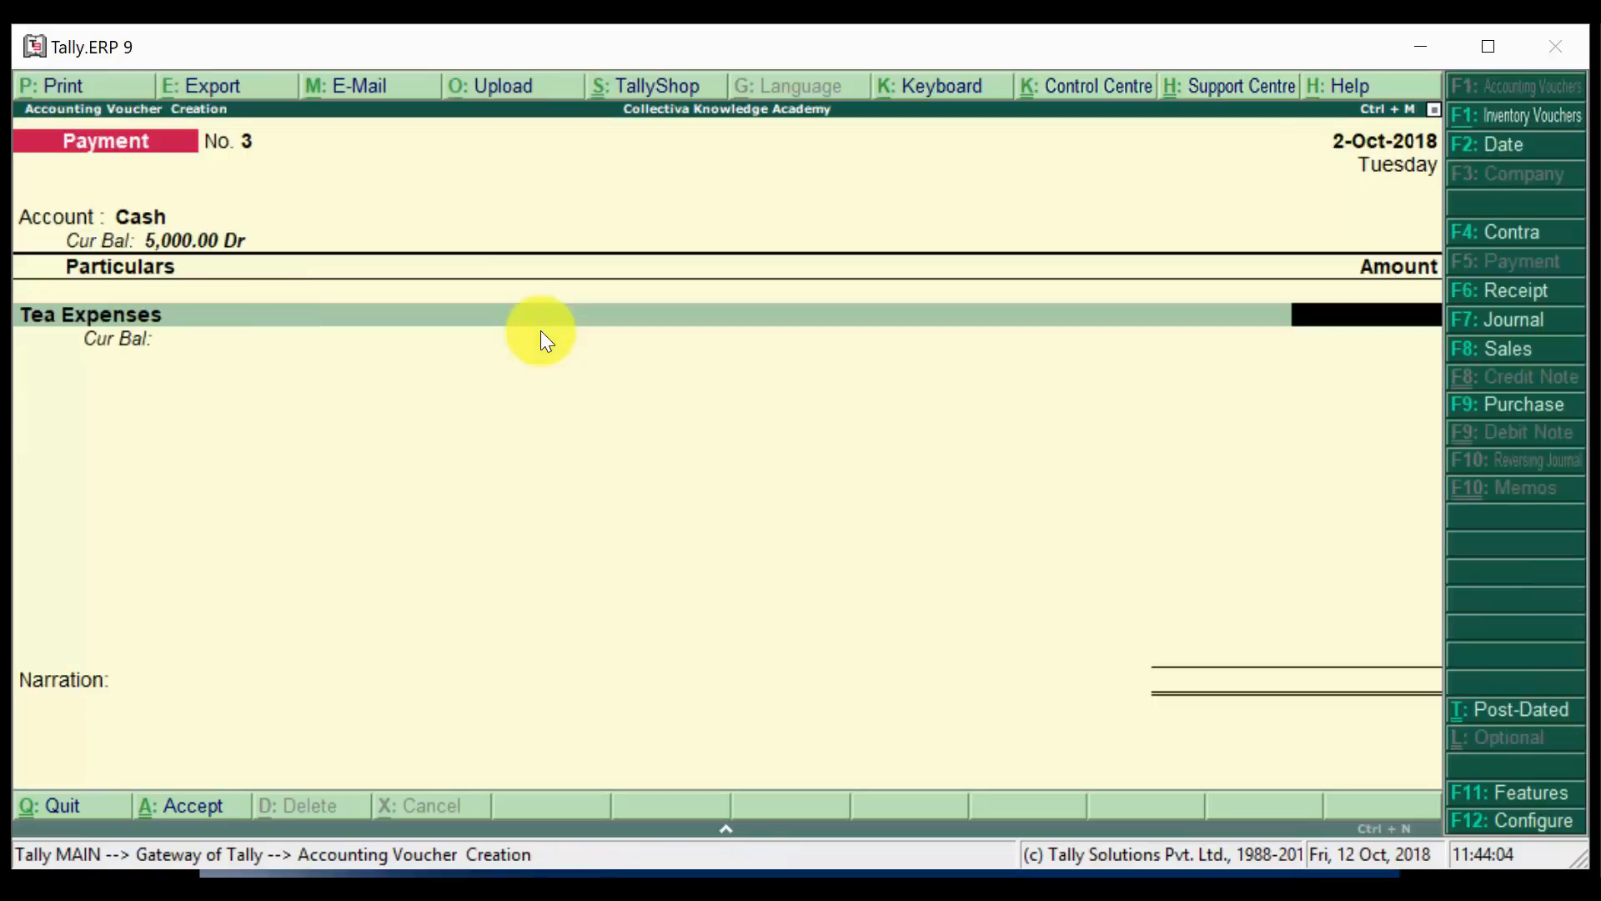
Set the tea expenses amount to 150, add the narration "Coffee" and save the payment voucher.
text(150)
key(Return)
key(Return)
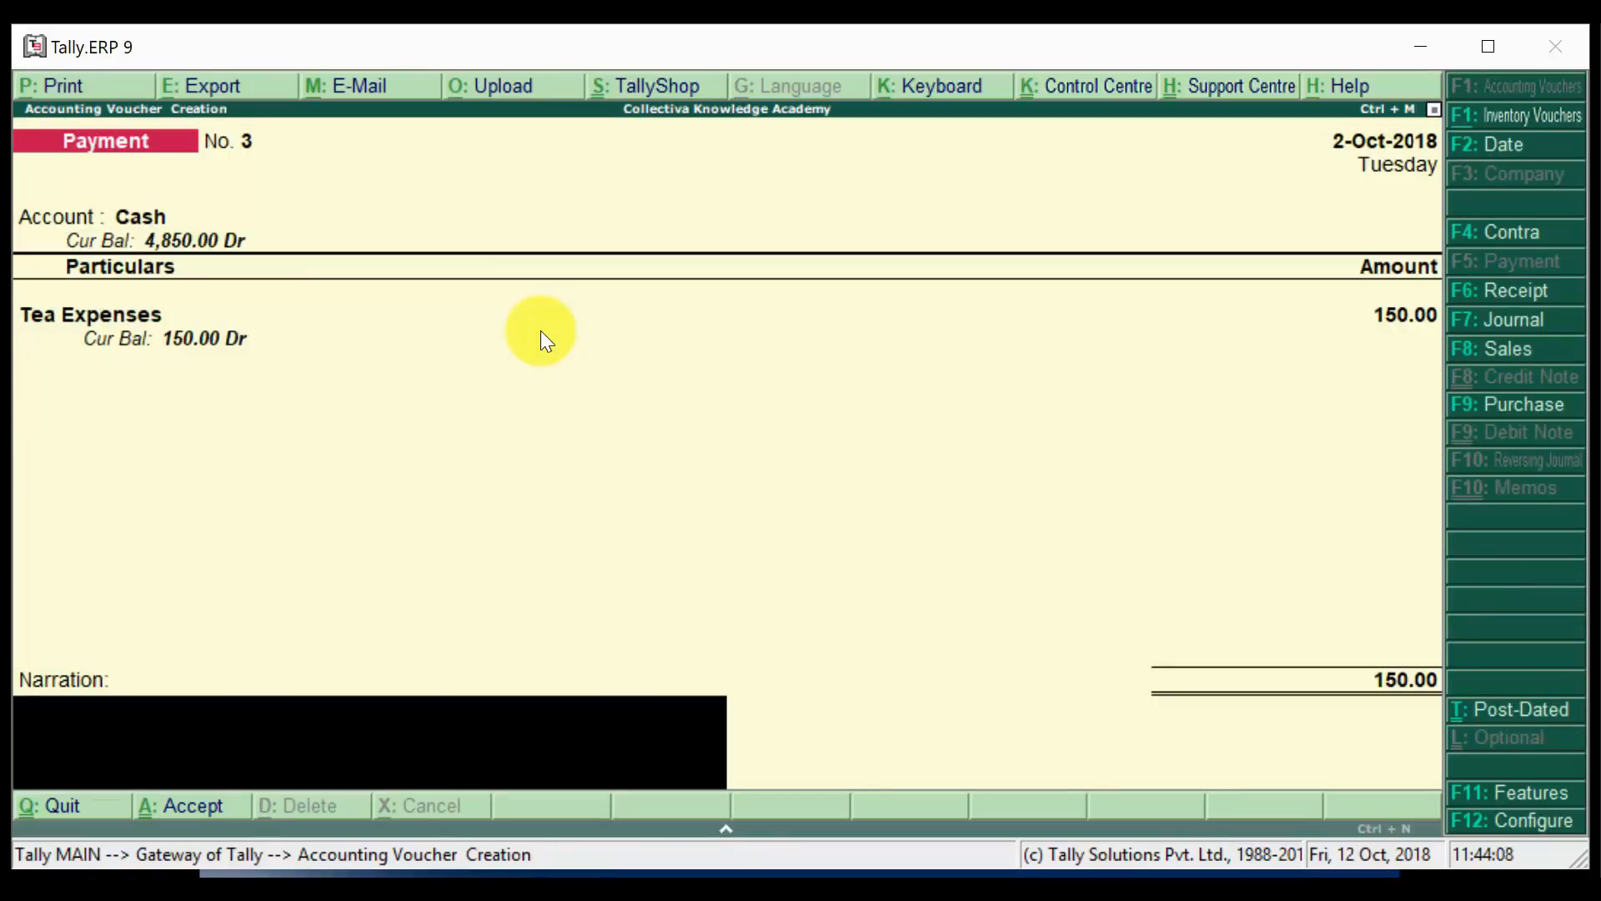
text(Coffee)
key(Return)
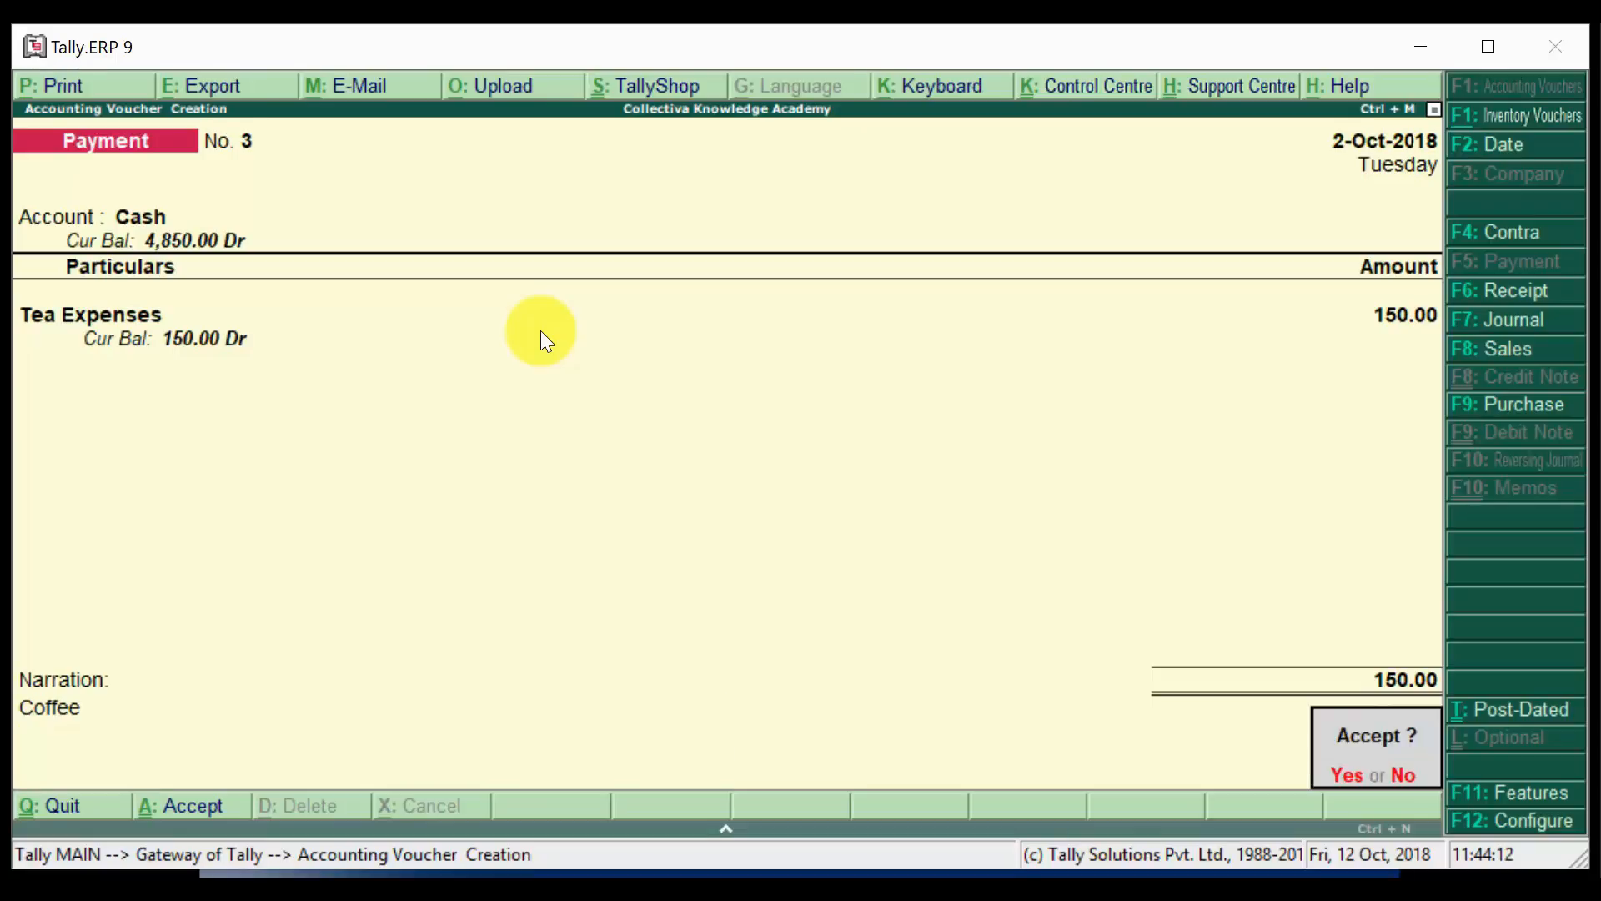
key(y)
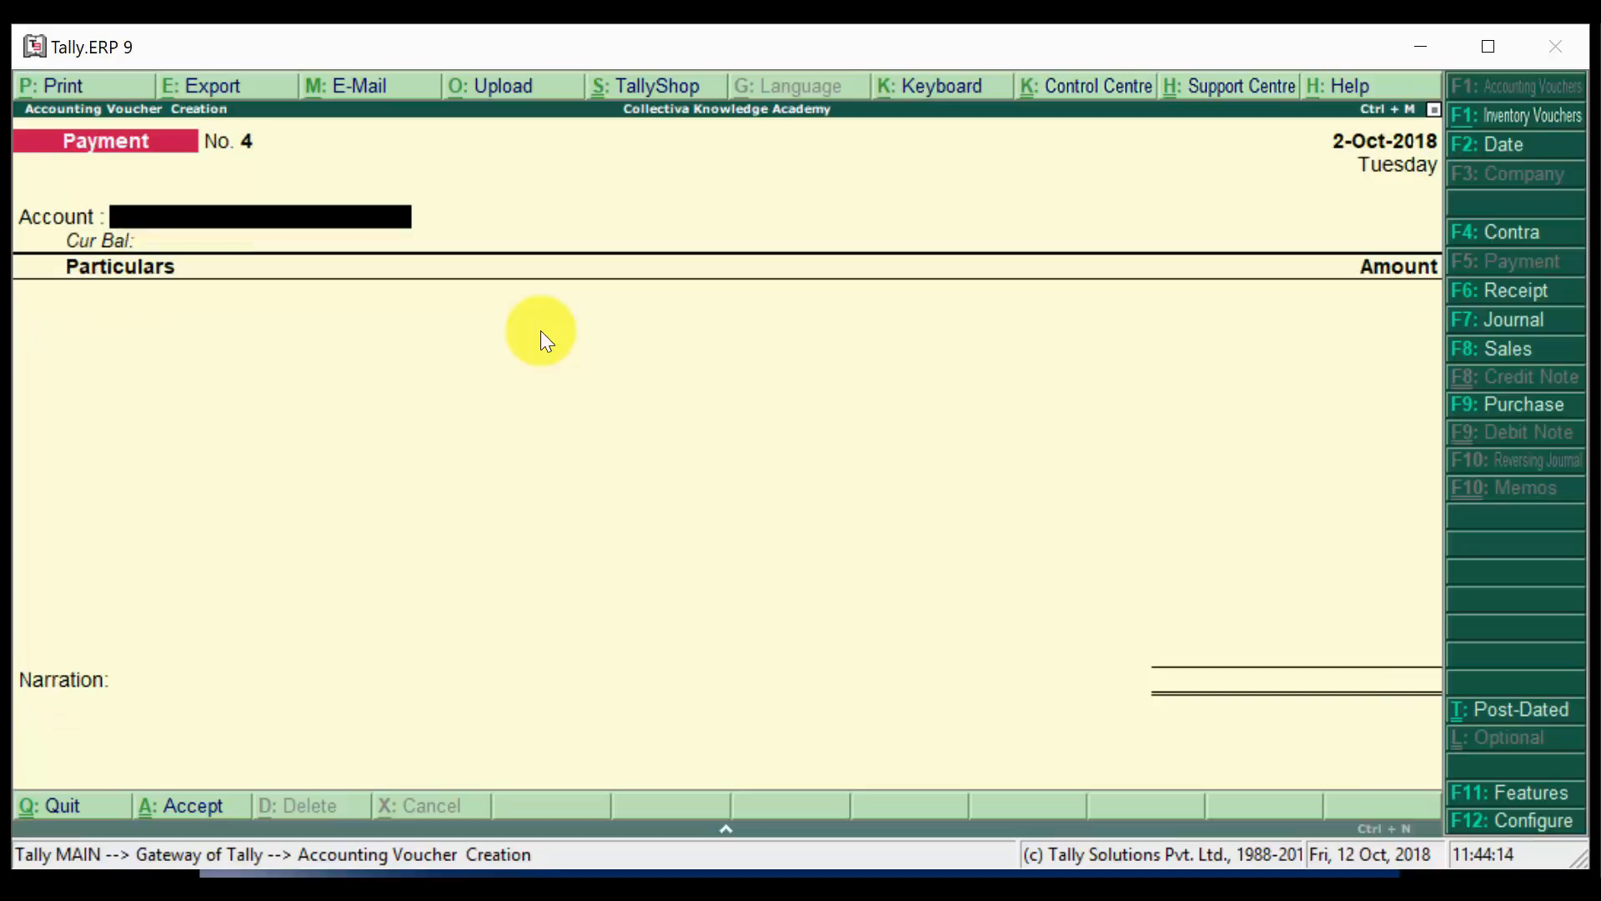
Switch to the PowerPoint slide show, tick off the tea expenses entry and return to Tally.ERP 9.
mouse_move(687, 876)
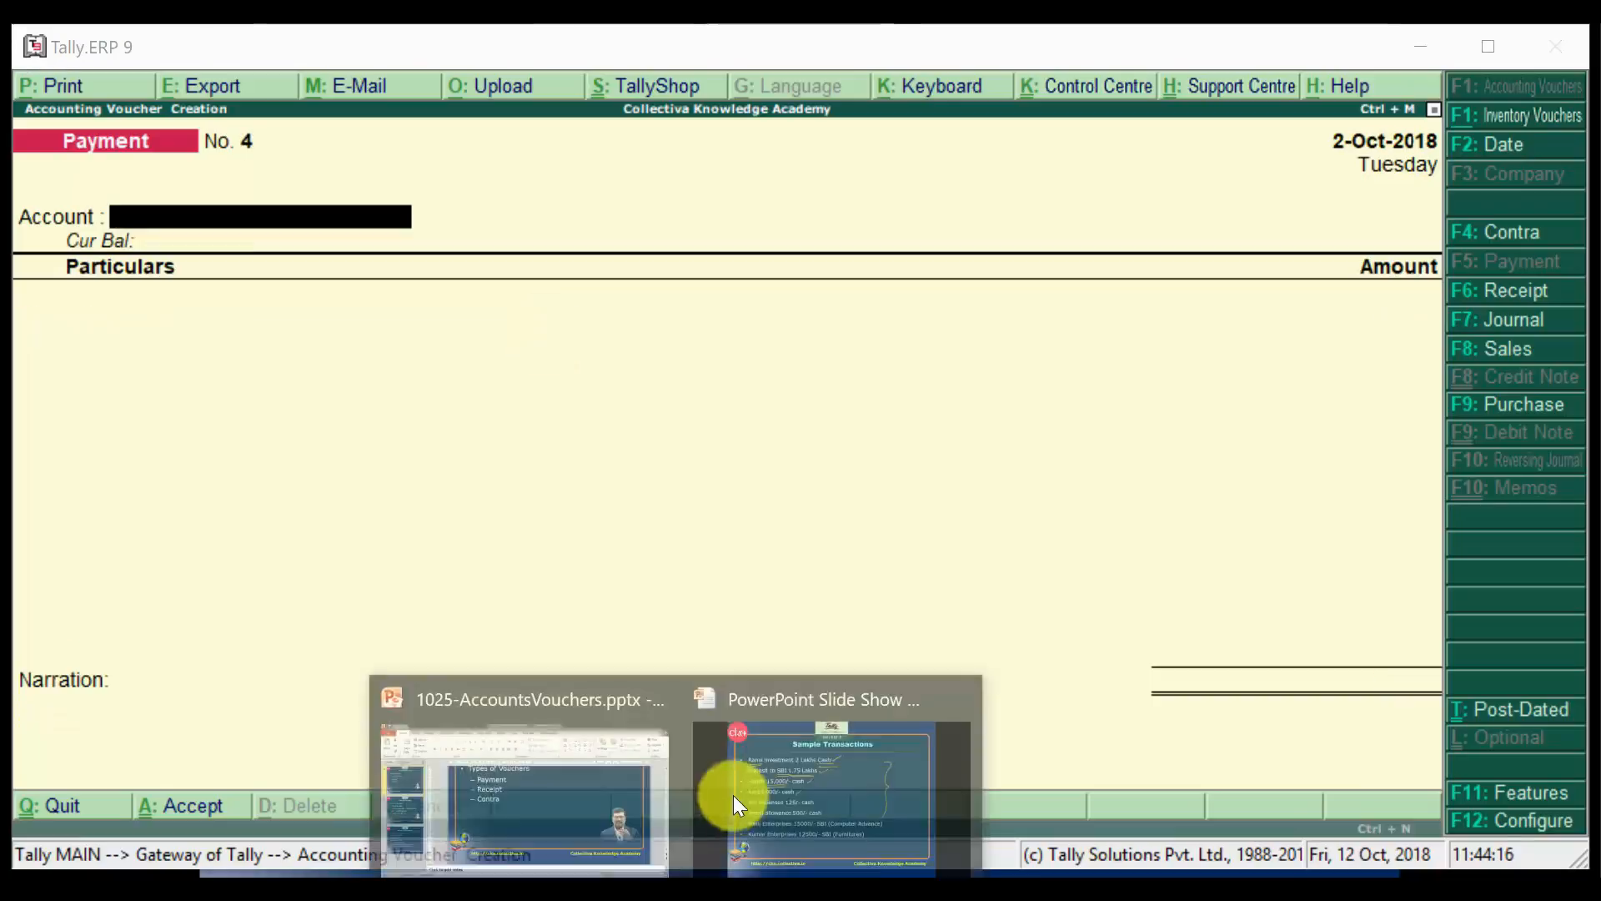
click(733, 792)
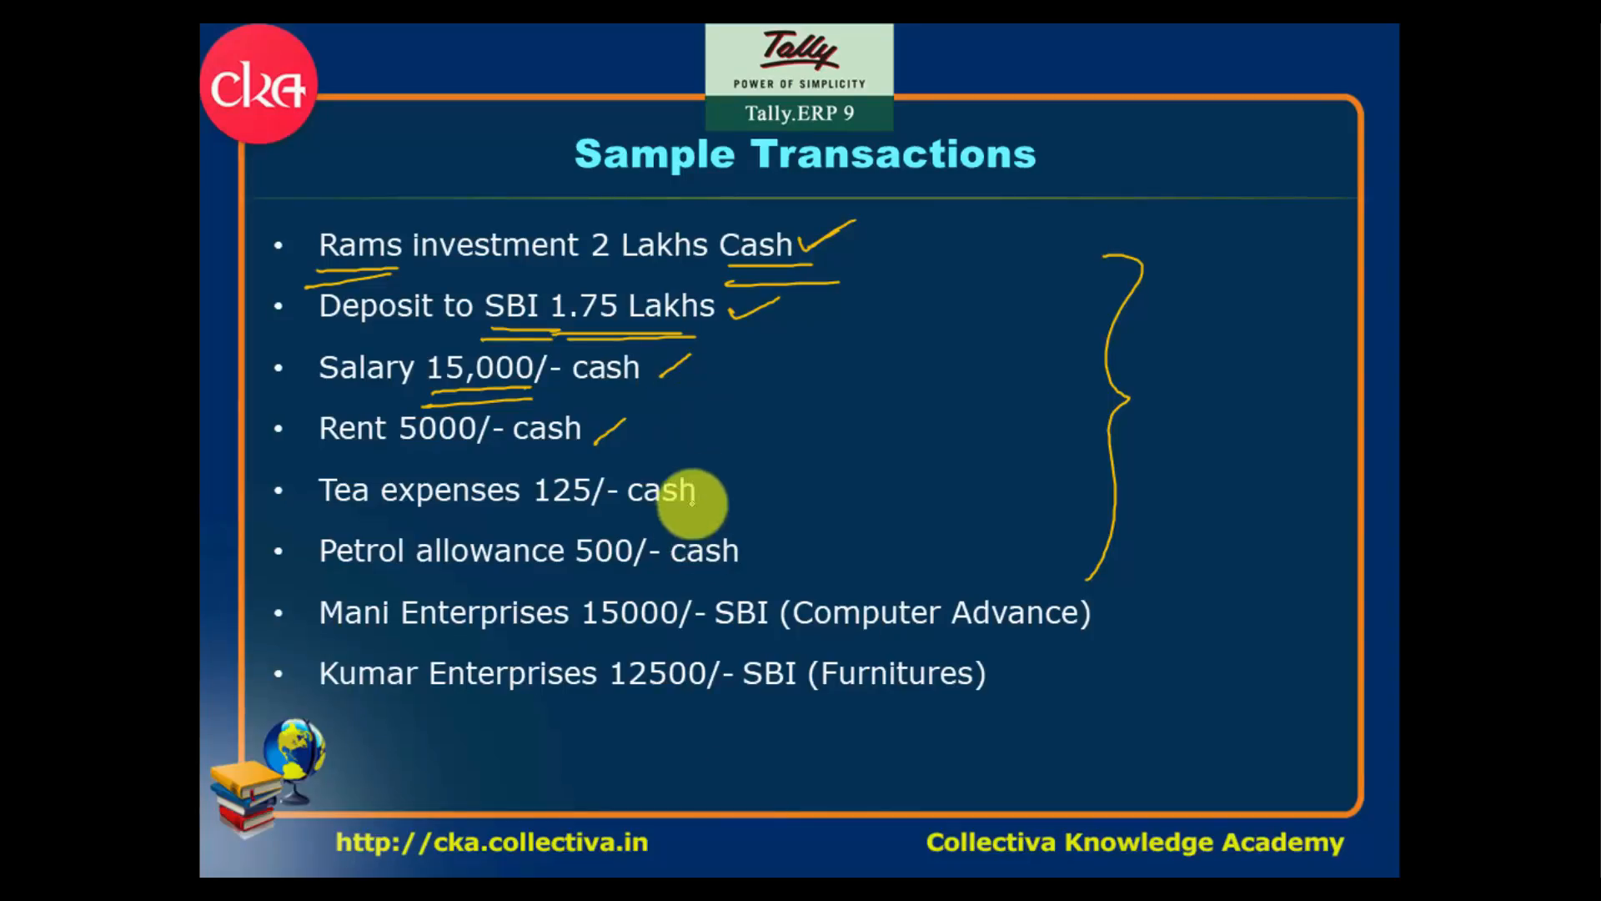
drag(714, 484, 757, 451)
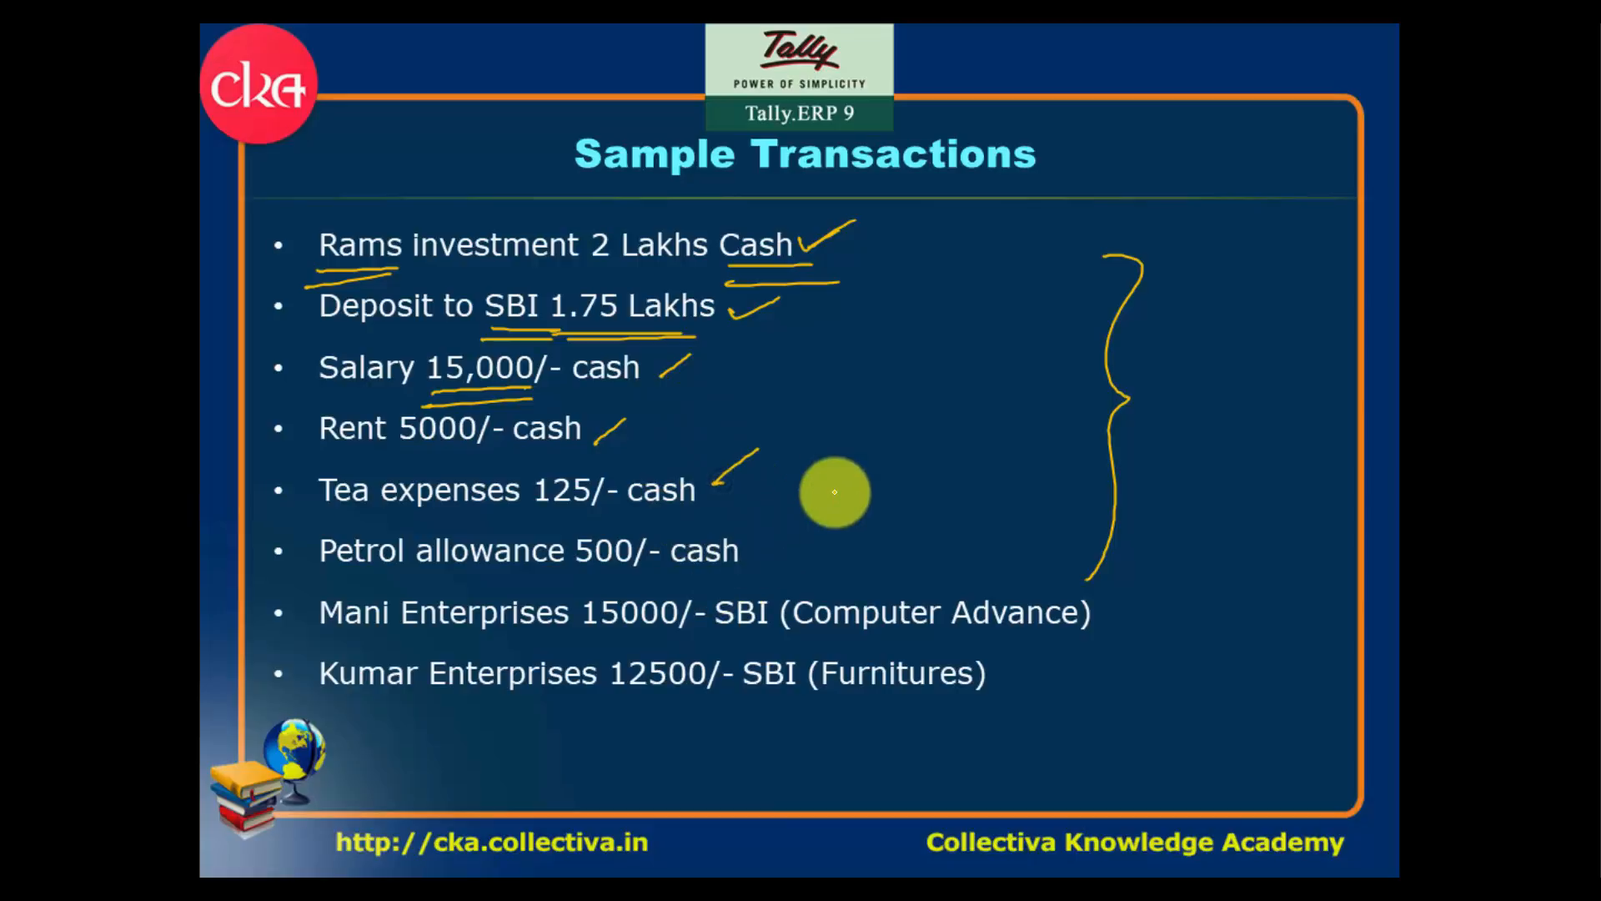
key(alt+Tab)
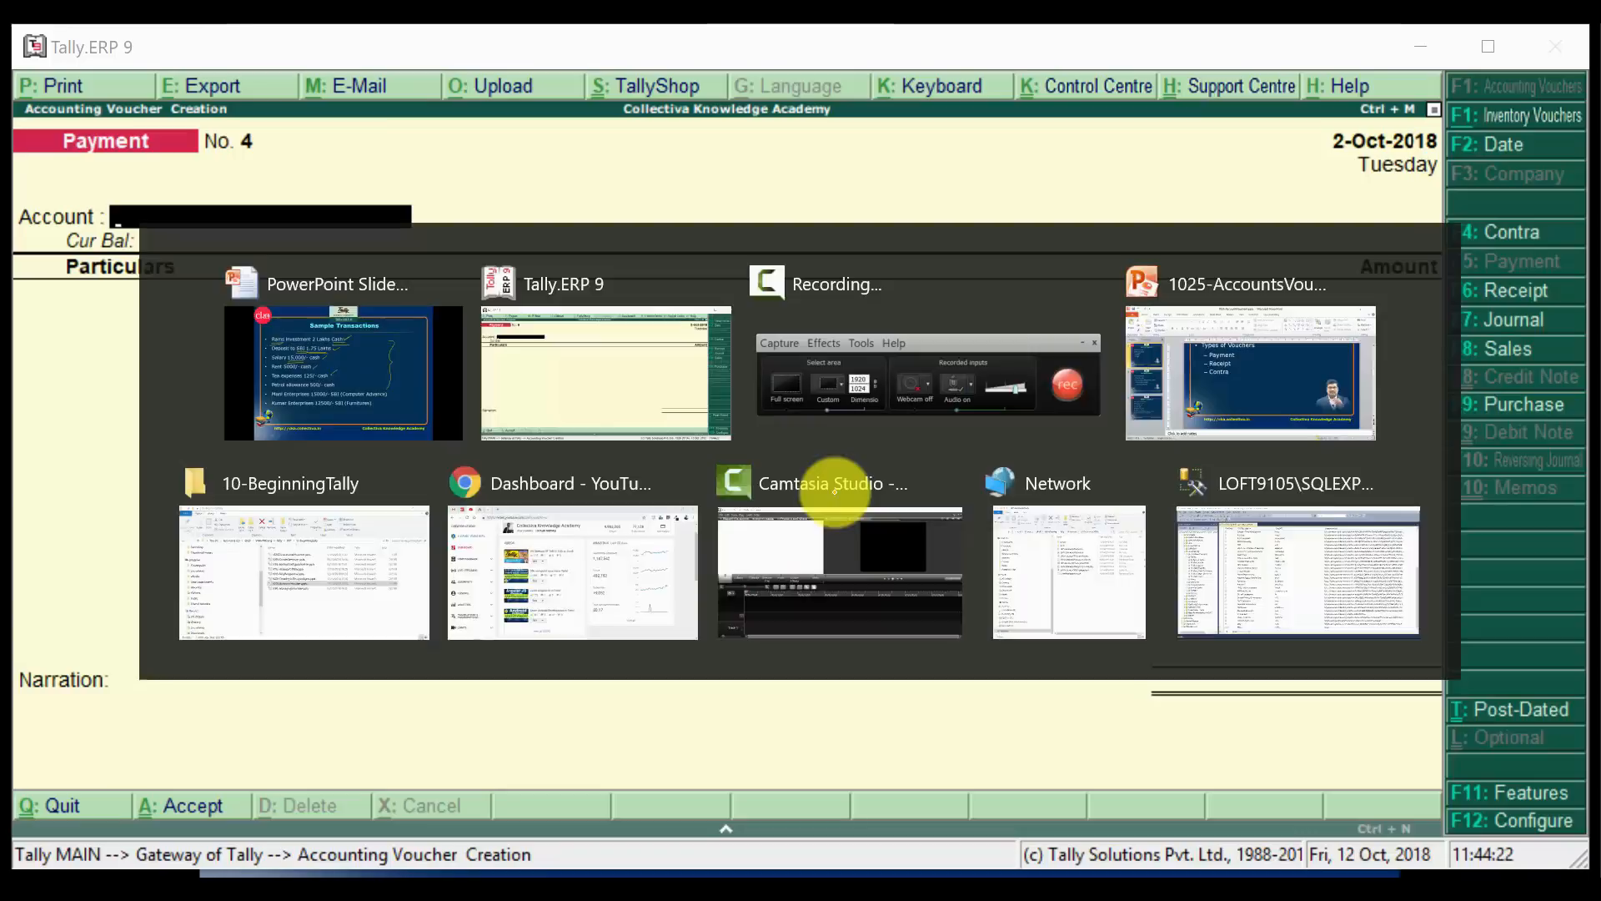
Set the account of payment No. 4 to Cash and create a Petrol Expenses ledger under Indirect Expenses for its particulars.
click(717, 307)
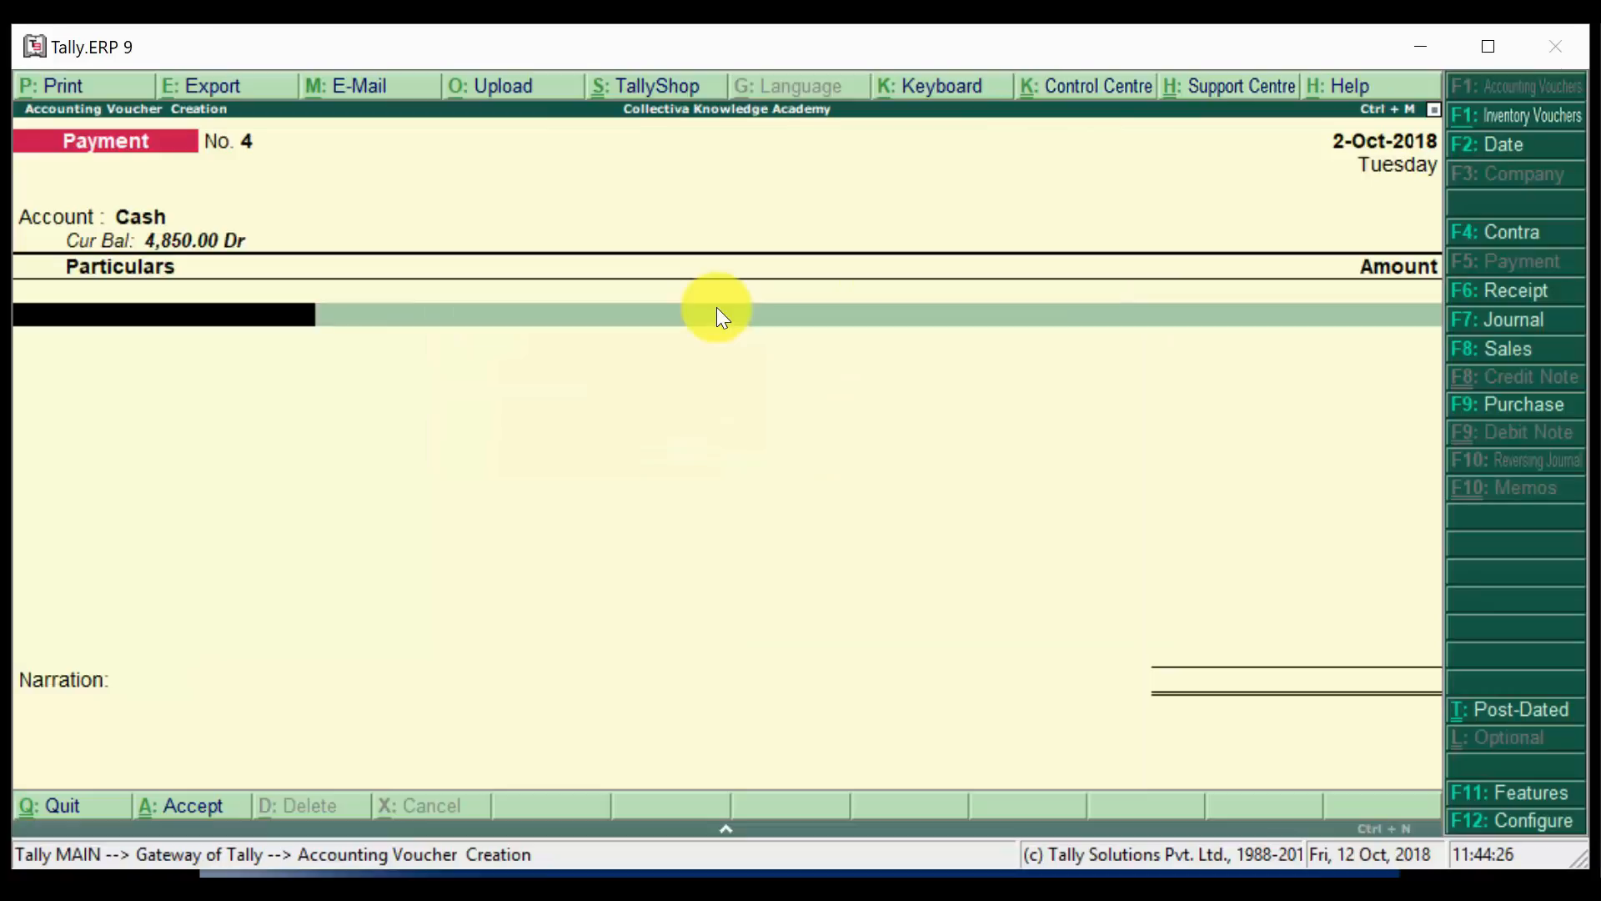
key(alt+c)
text(P)
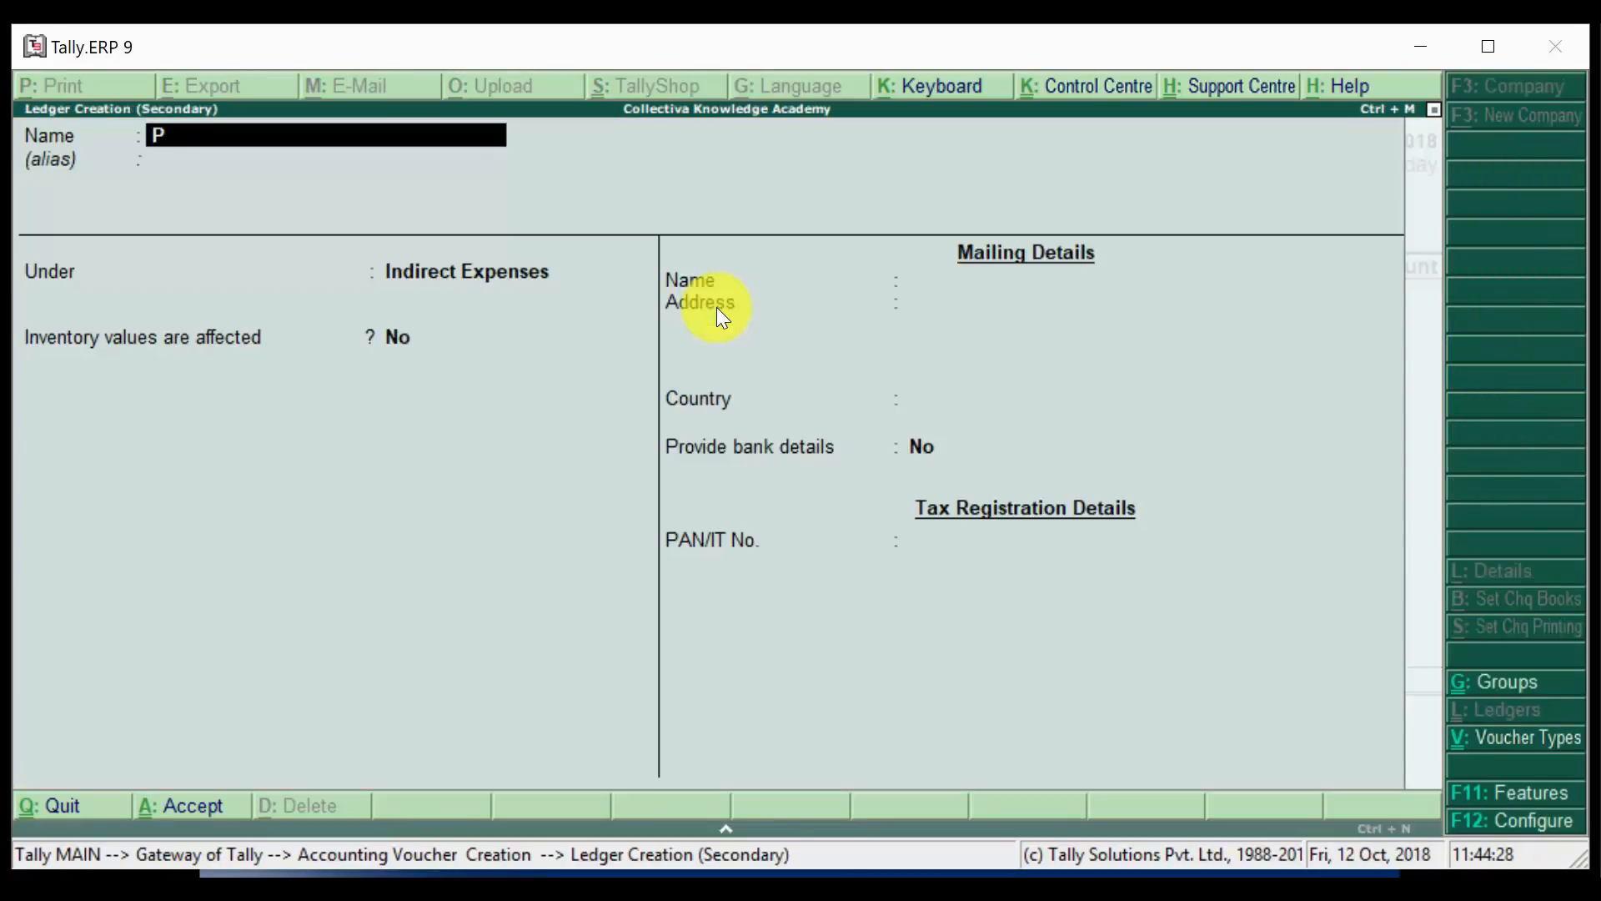
text(etrol Expens)
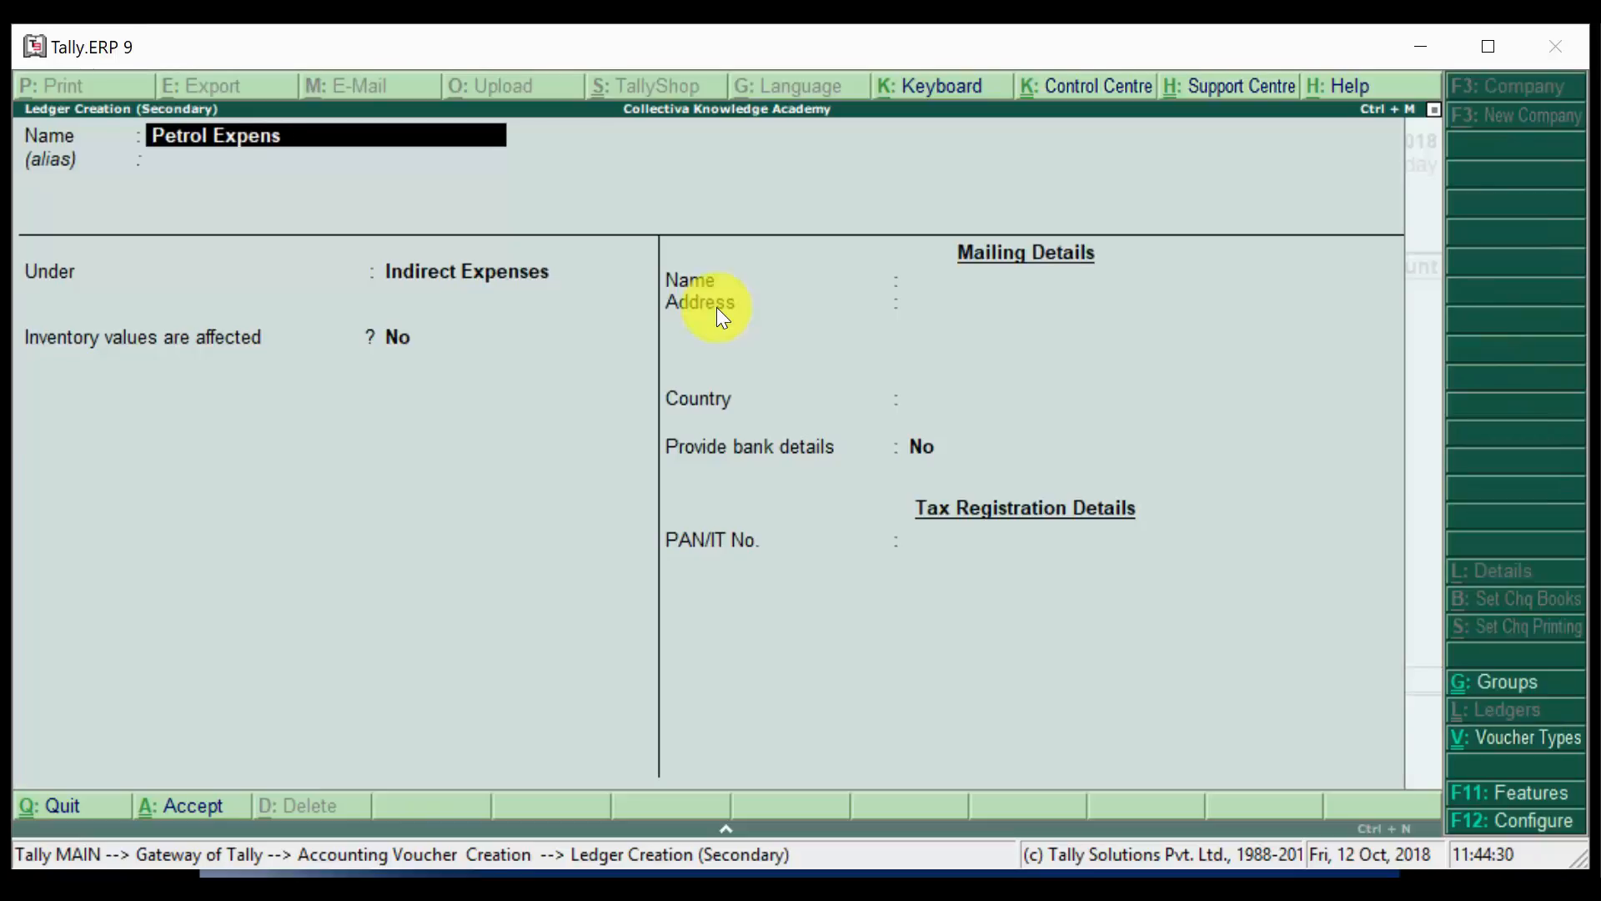
text(es)
key(Return)
key(Return)
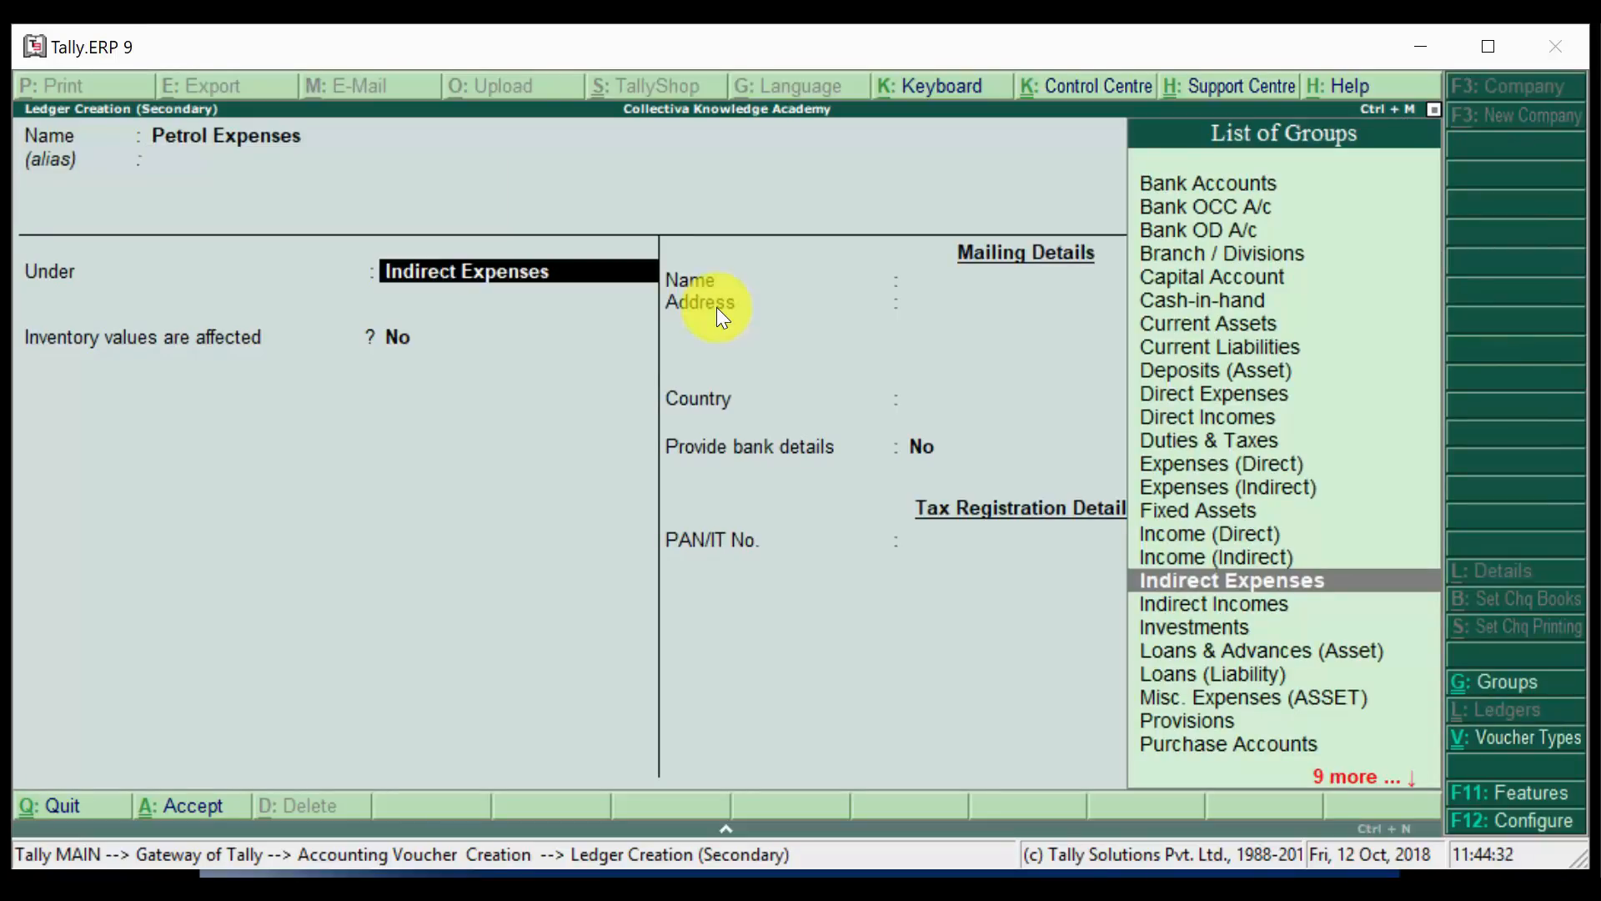
key(ctrl+a)
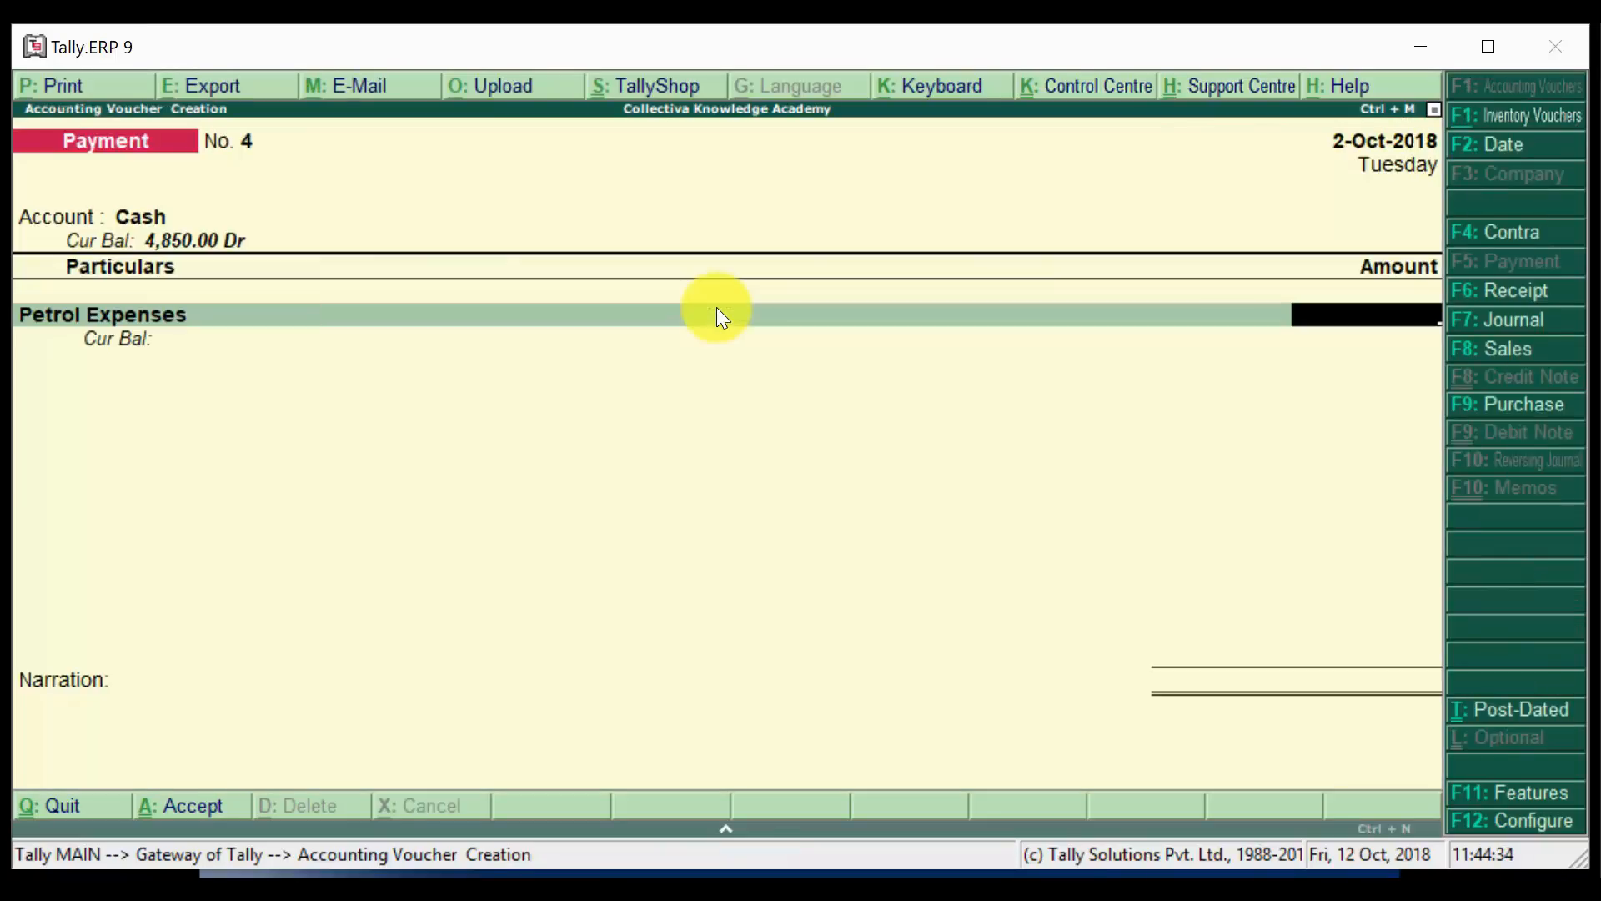
Set the petrol expenses amount to 500 and save the payment voucher.
text(500)
key(Return)
key(ctrl+a)
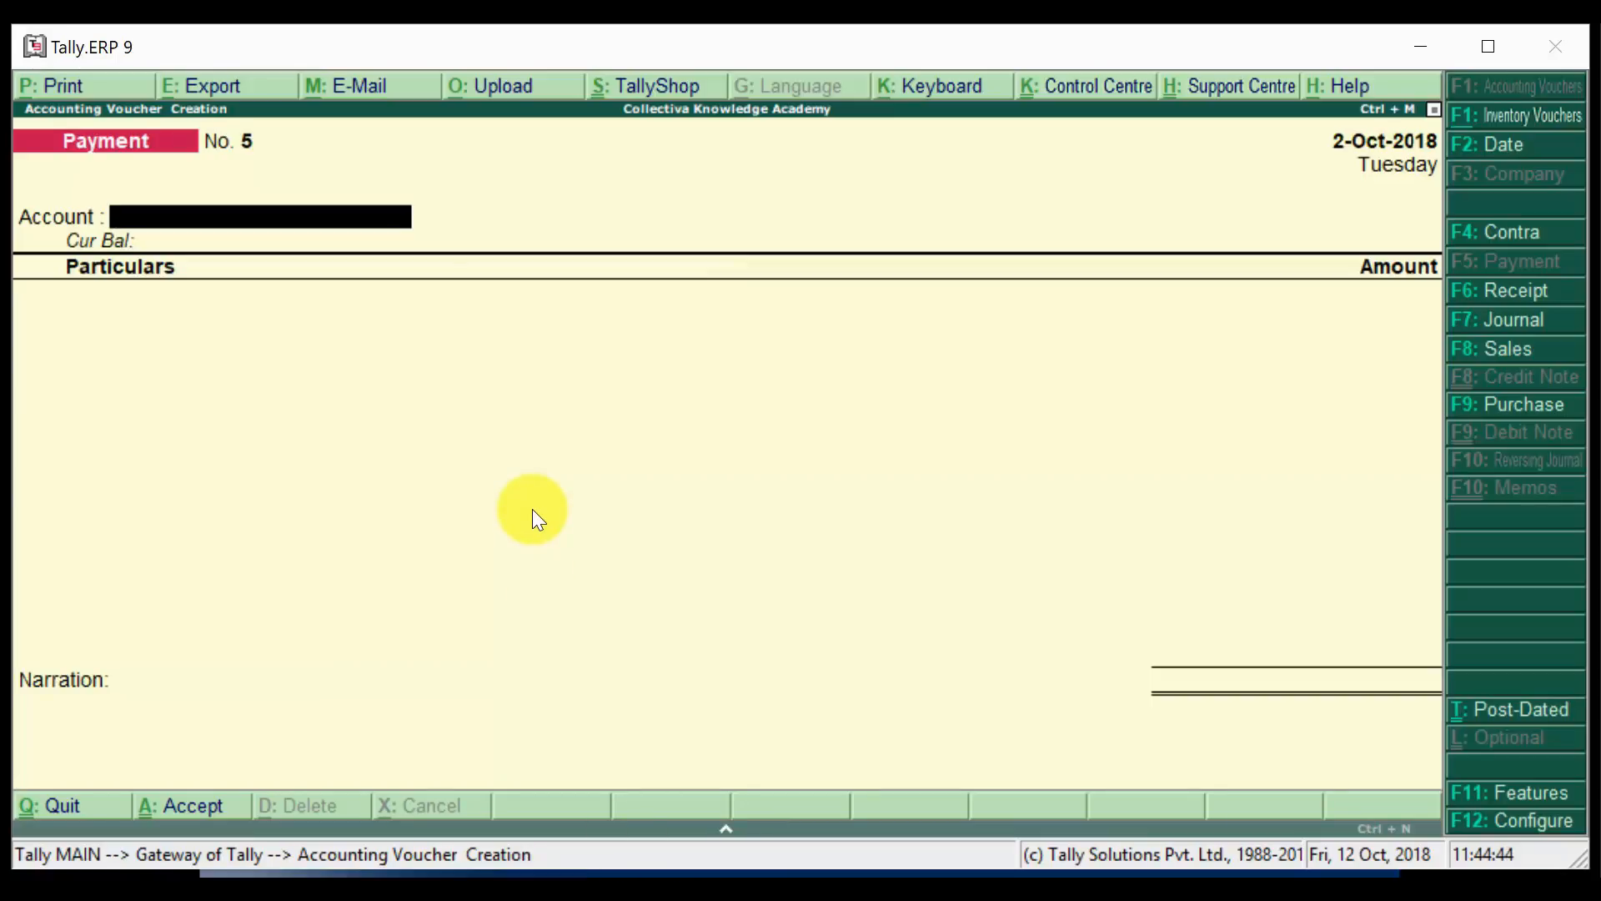
Reopen the saved petrol payment, add a narration naming whose vehicle it was for, and save the voucher again.
key(Page_Up)
key(Return)
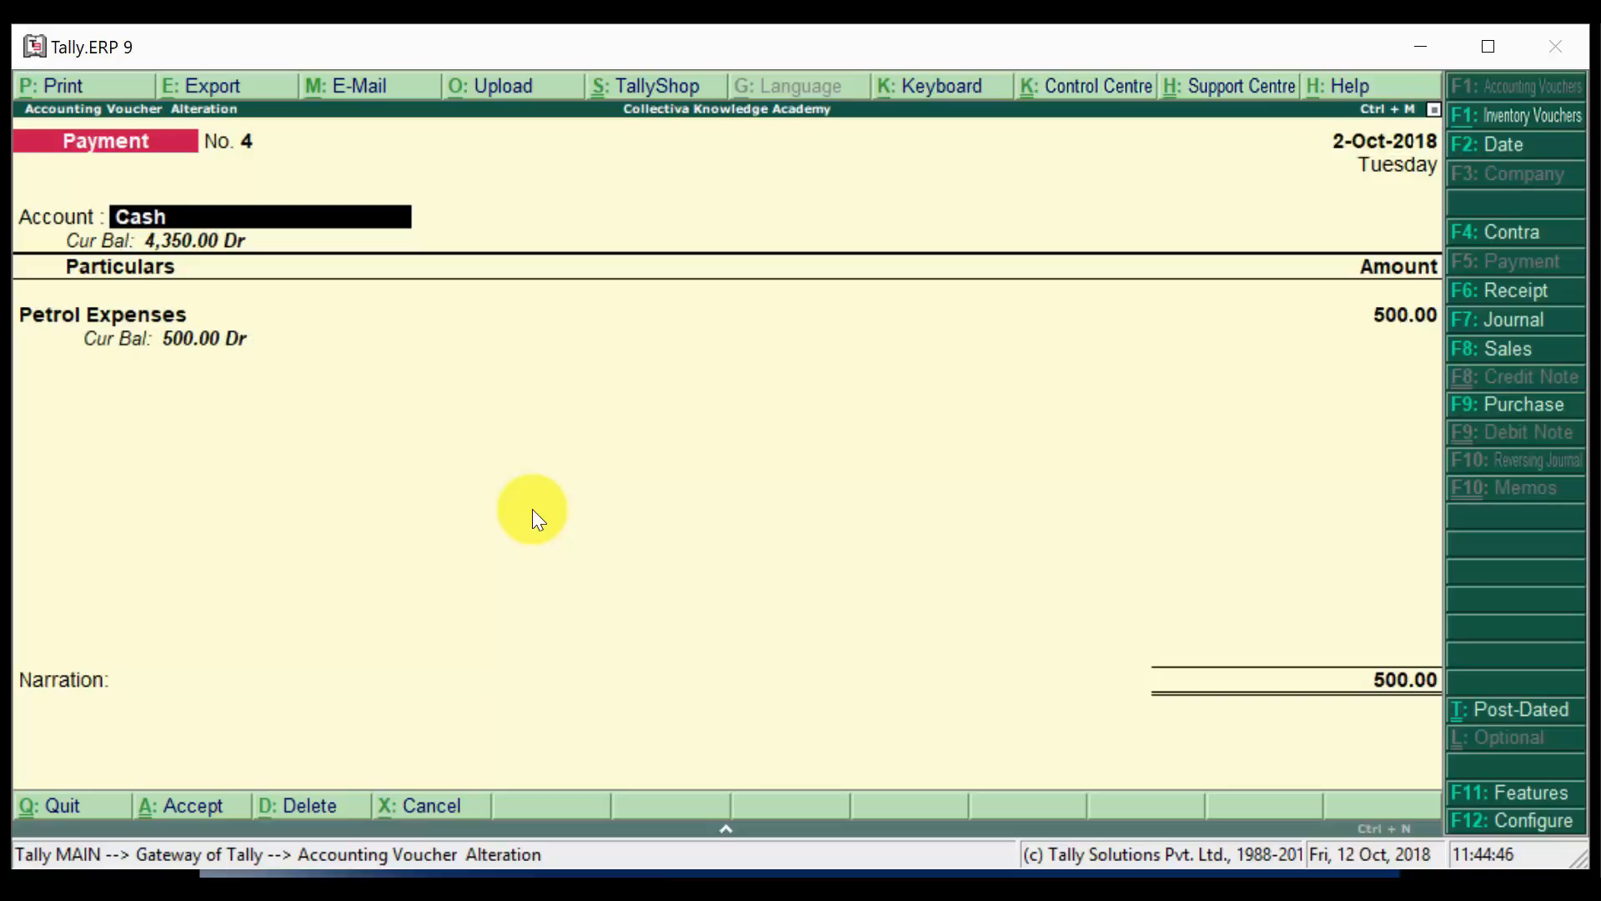
key(Return)
key(Return)
key(Return)
key(Return)
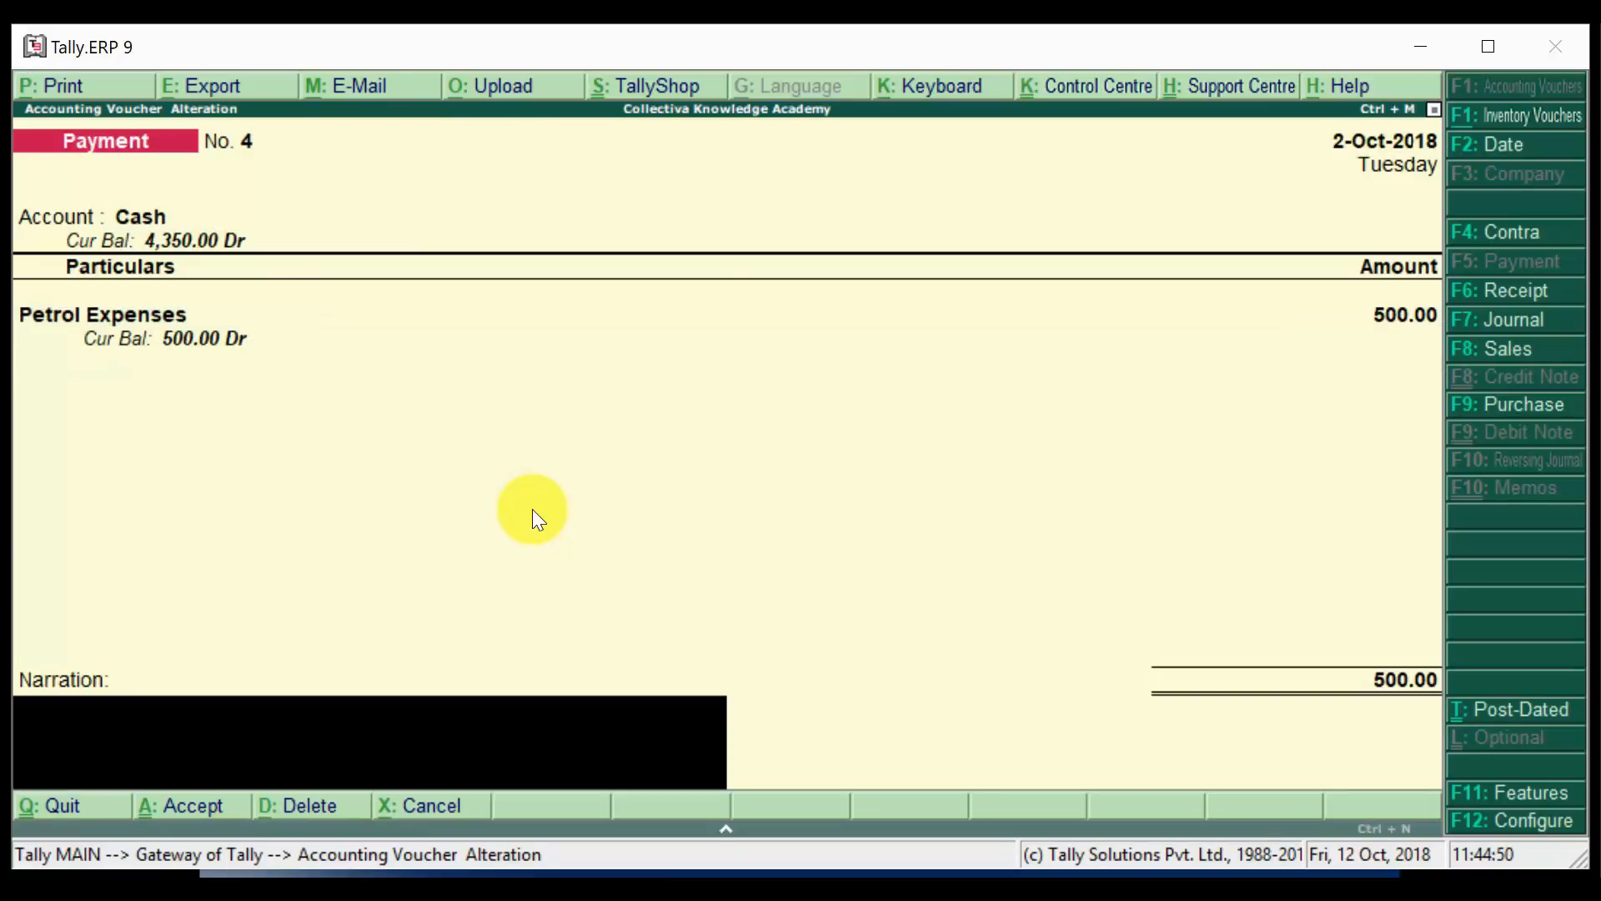
text(Ramasamy vehicle)
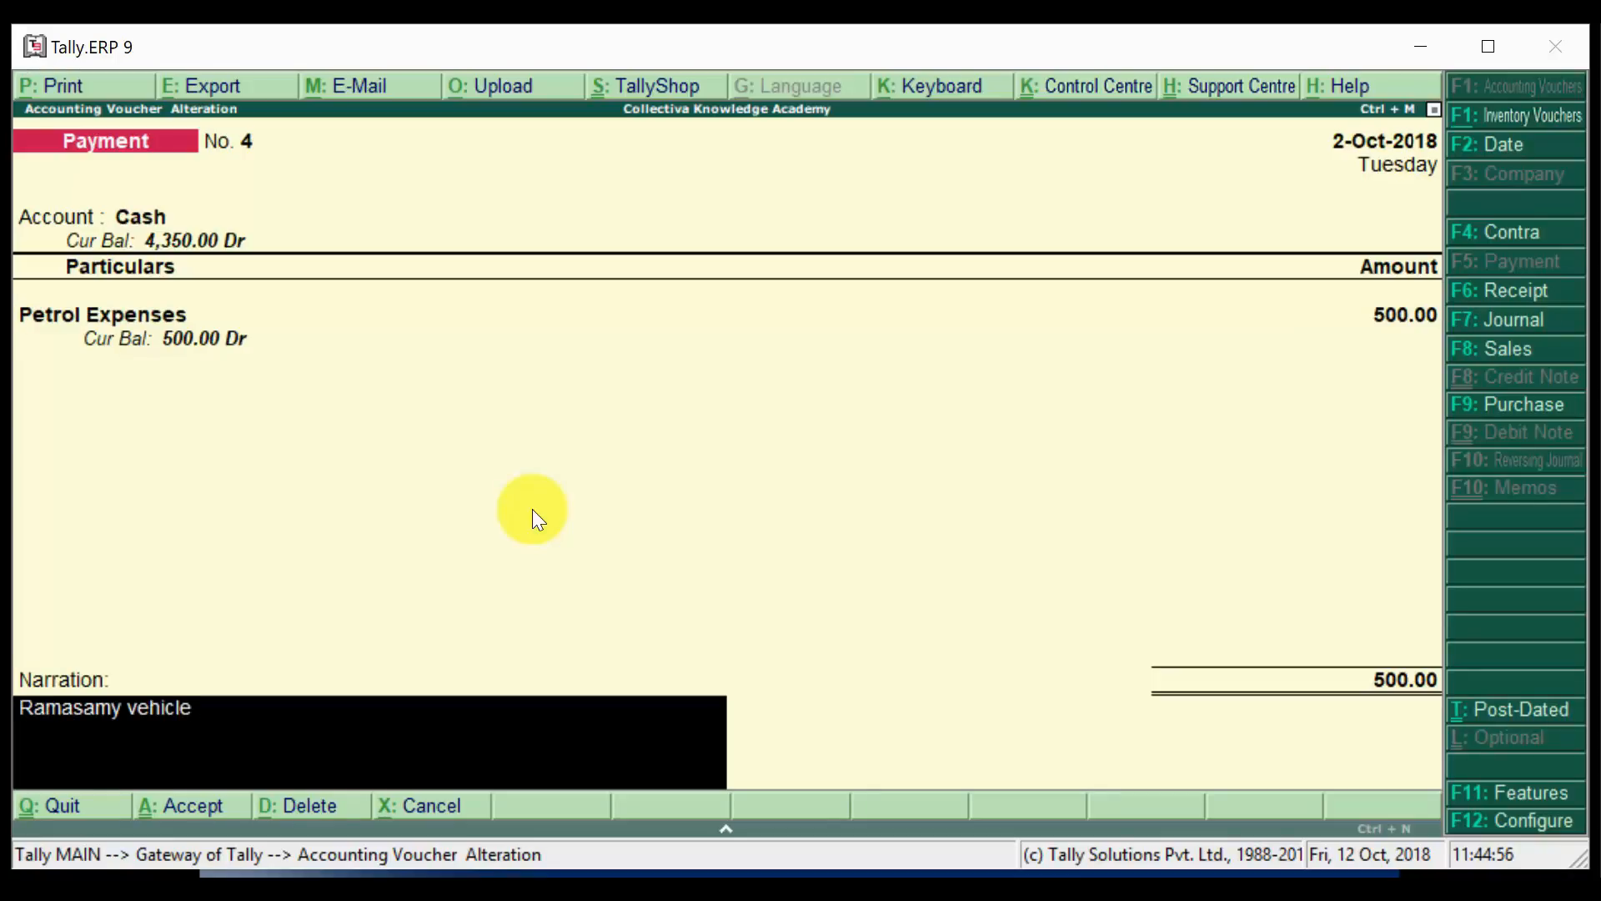
key(Return)
key(Return)
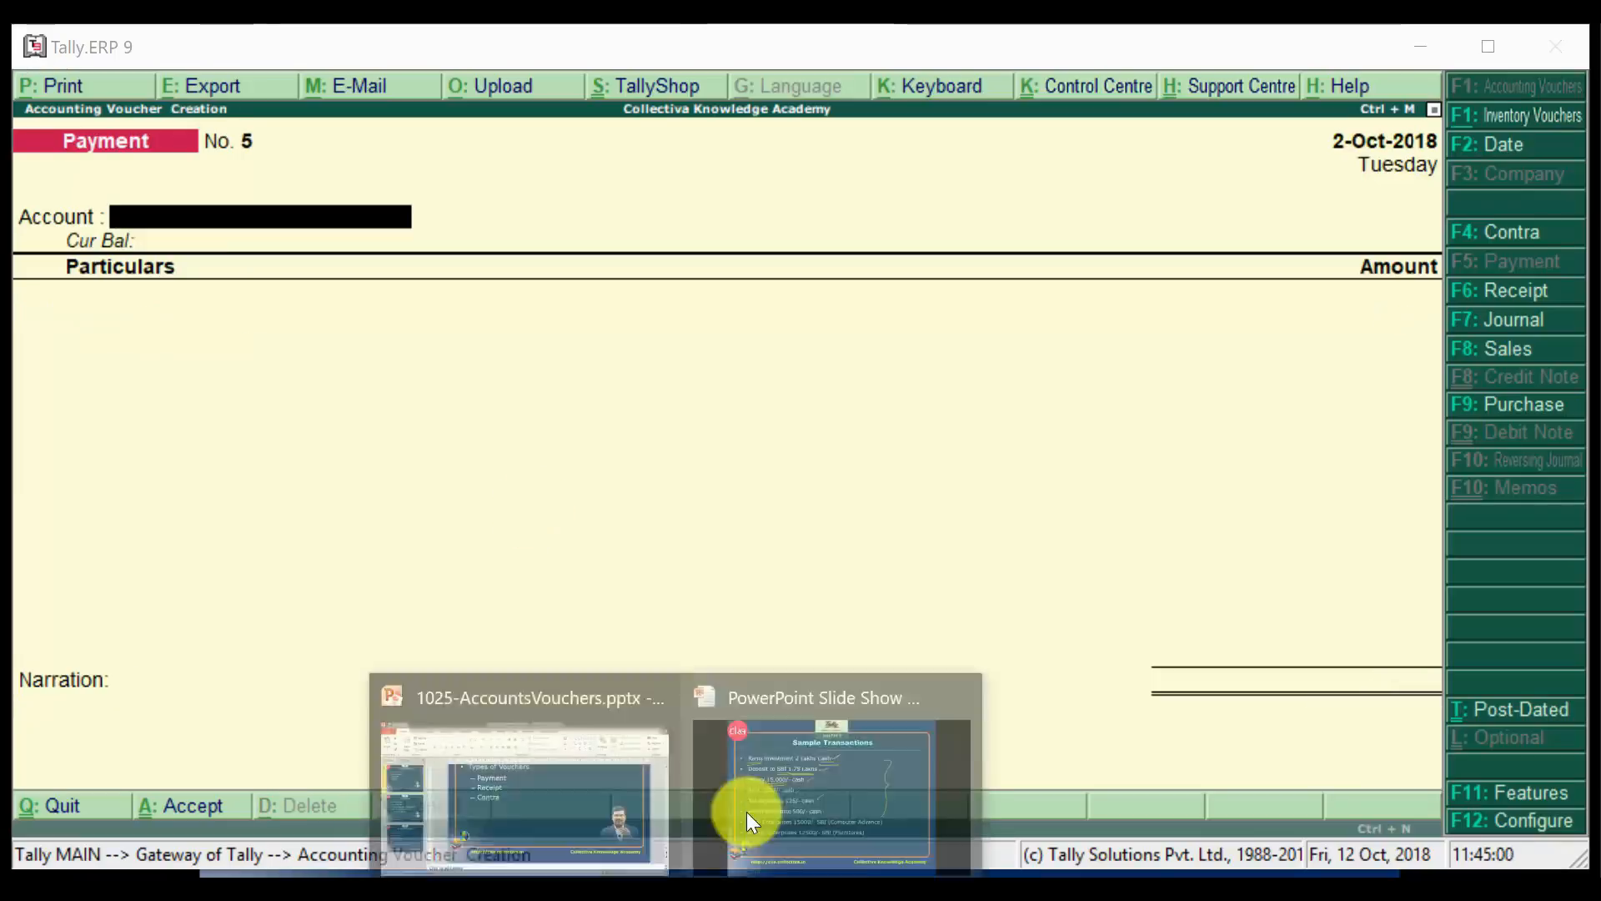
Switch to the PowerPoint slide show, tick off the petrol entry, underline the Mani Enterprises computer advance details and return to Tally.ERP 9.
click(754, 802)
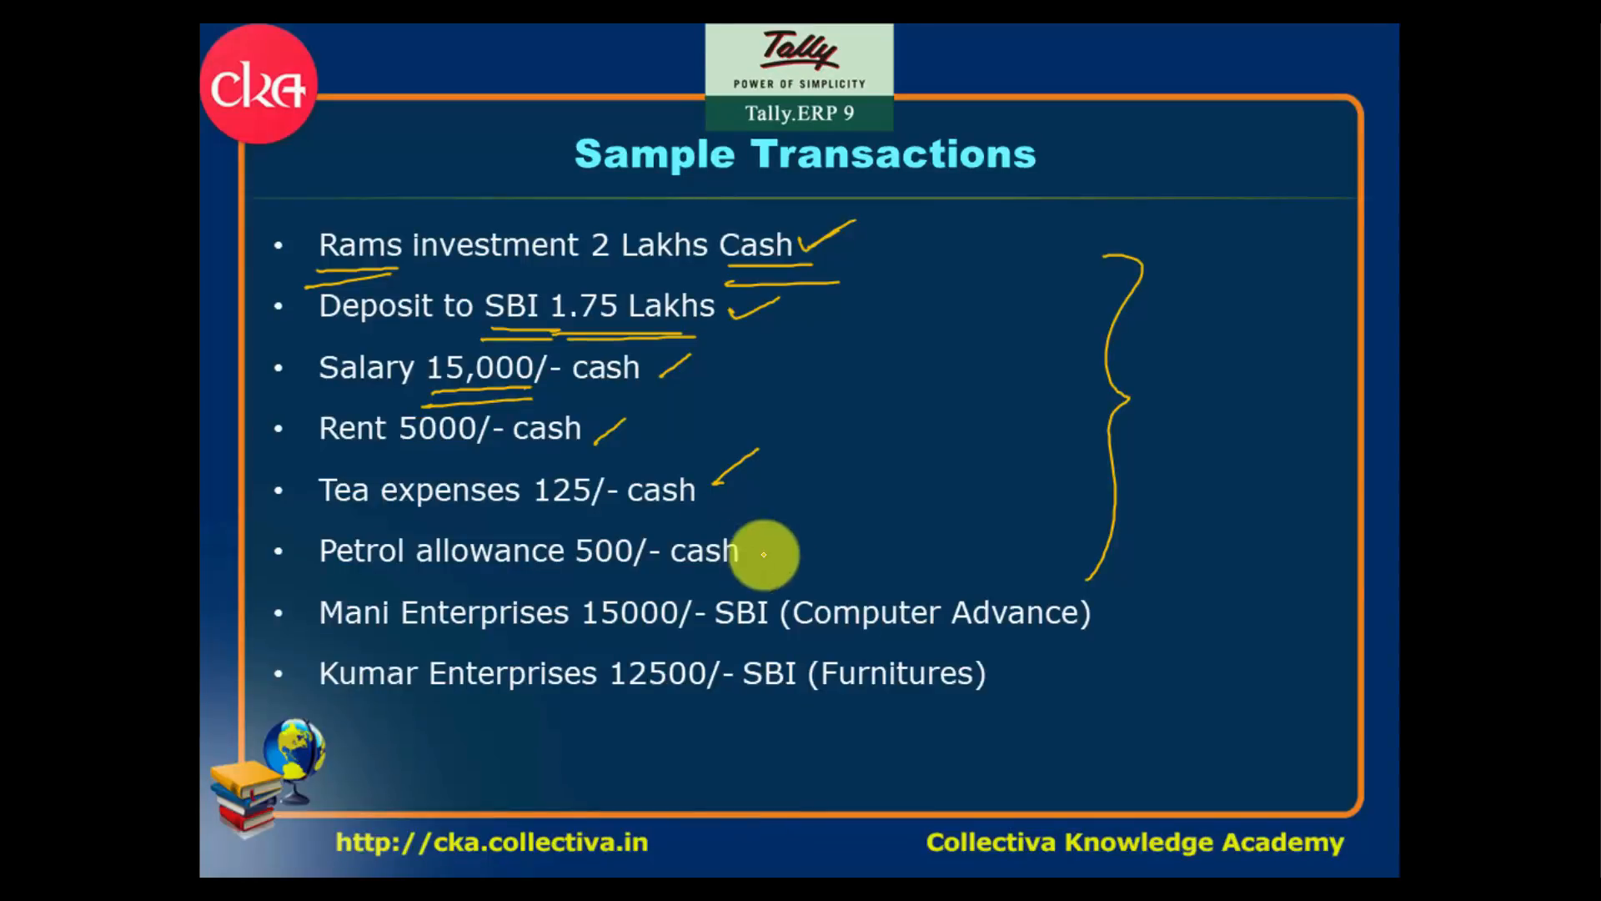
drag(743, 566, 772, 552)
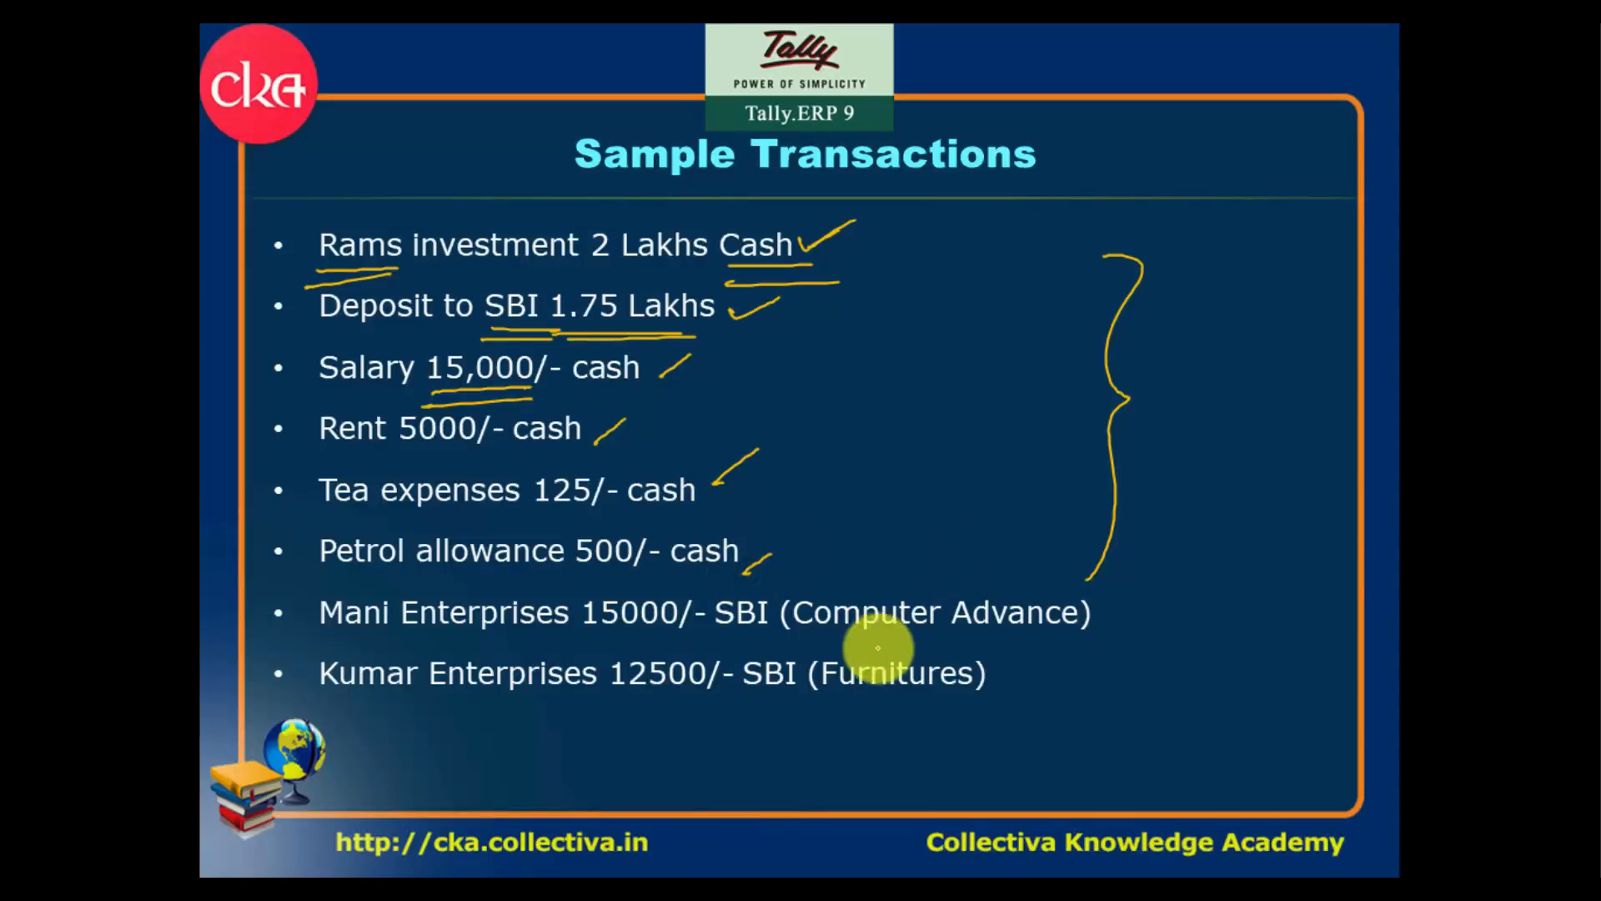
drag(828, 642, 999, 636)
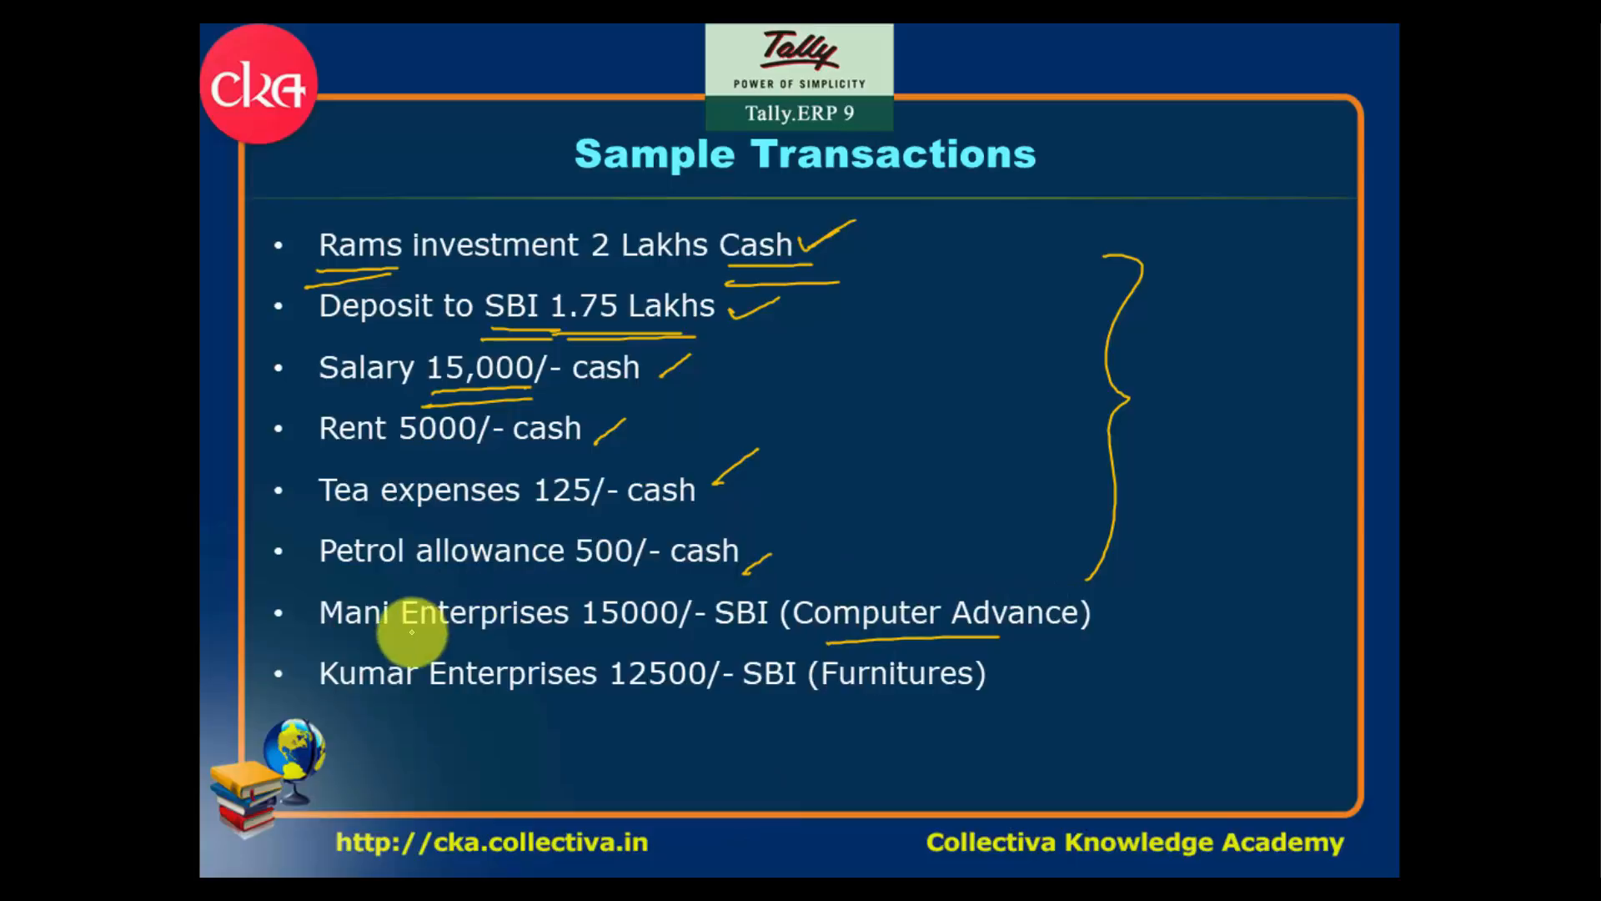
drag(404, 639, 771, 636)
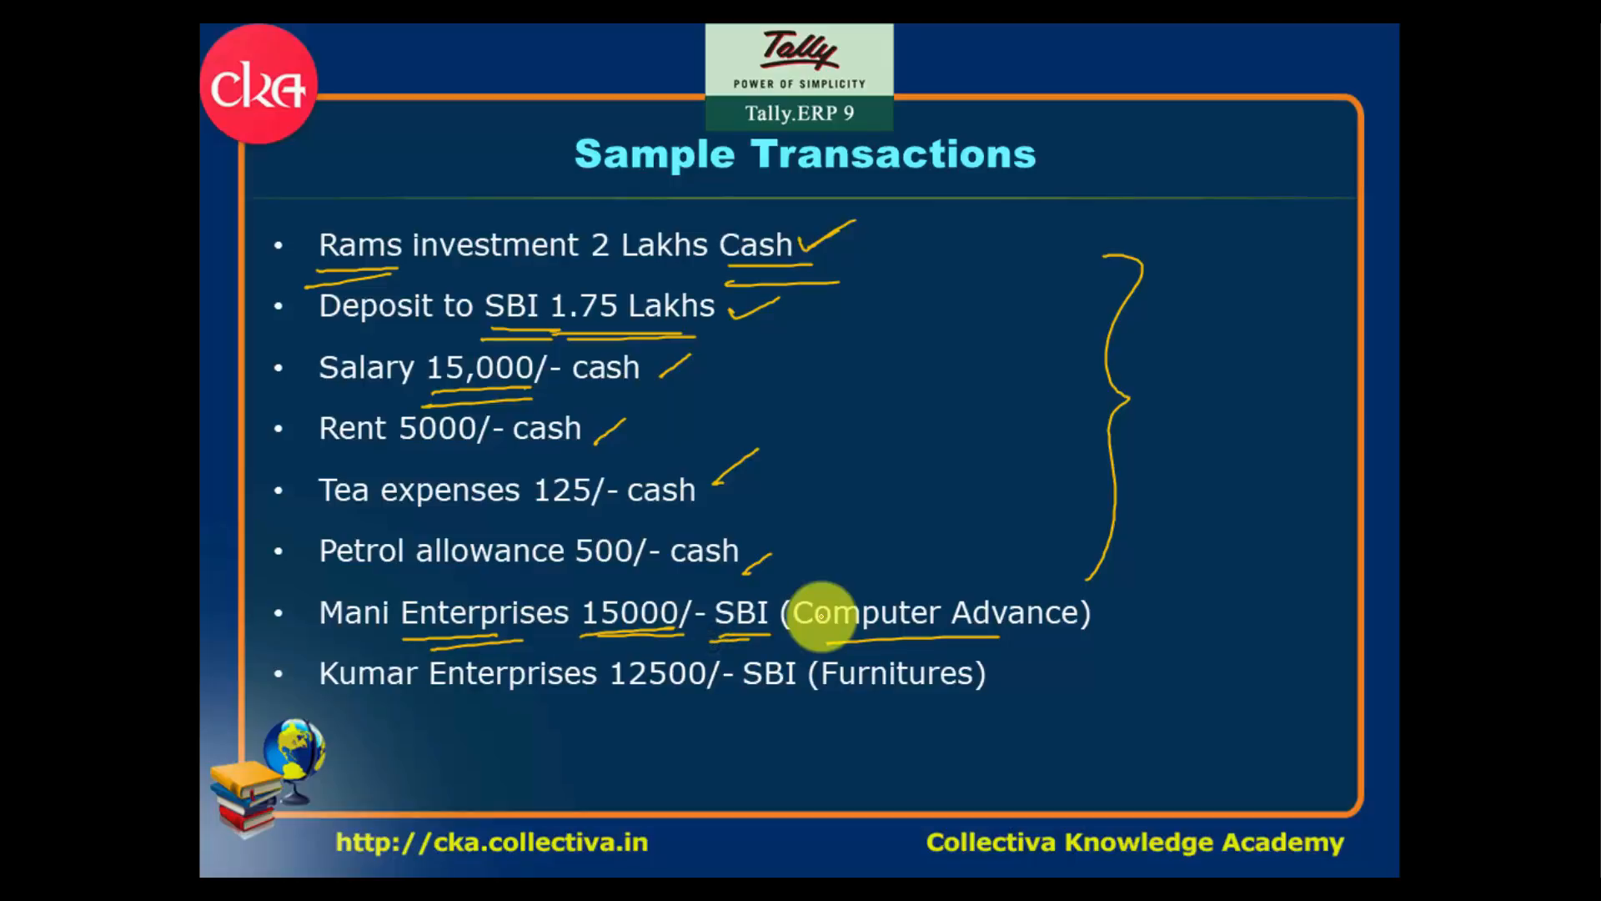
key(alt+Tab)
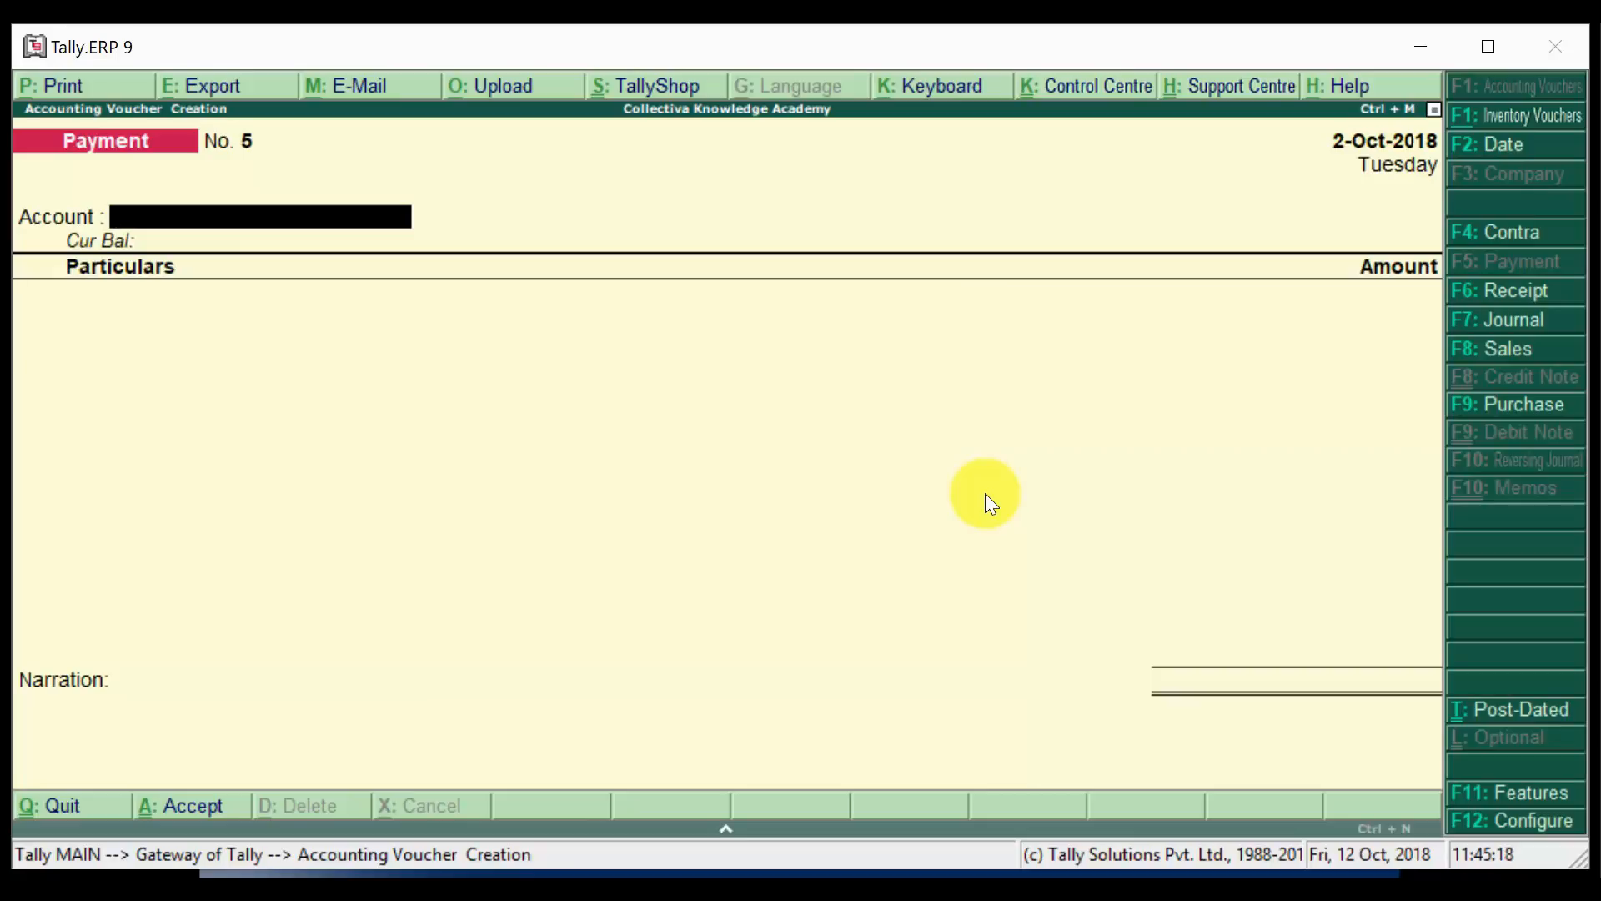
Set the account of payment No. 5 to SBI A/c and create a Mani Enterprises ledger under Sundry Creditors for its particulars.
text(Sb)
key(Return)
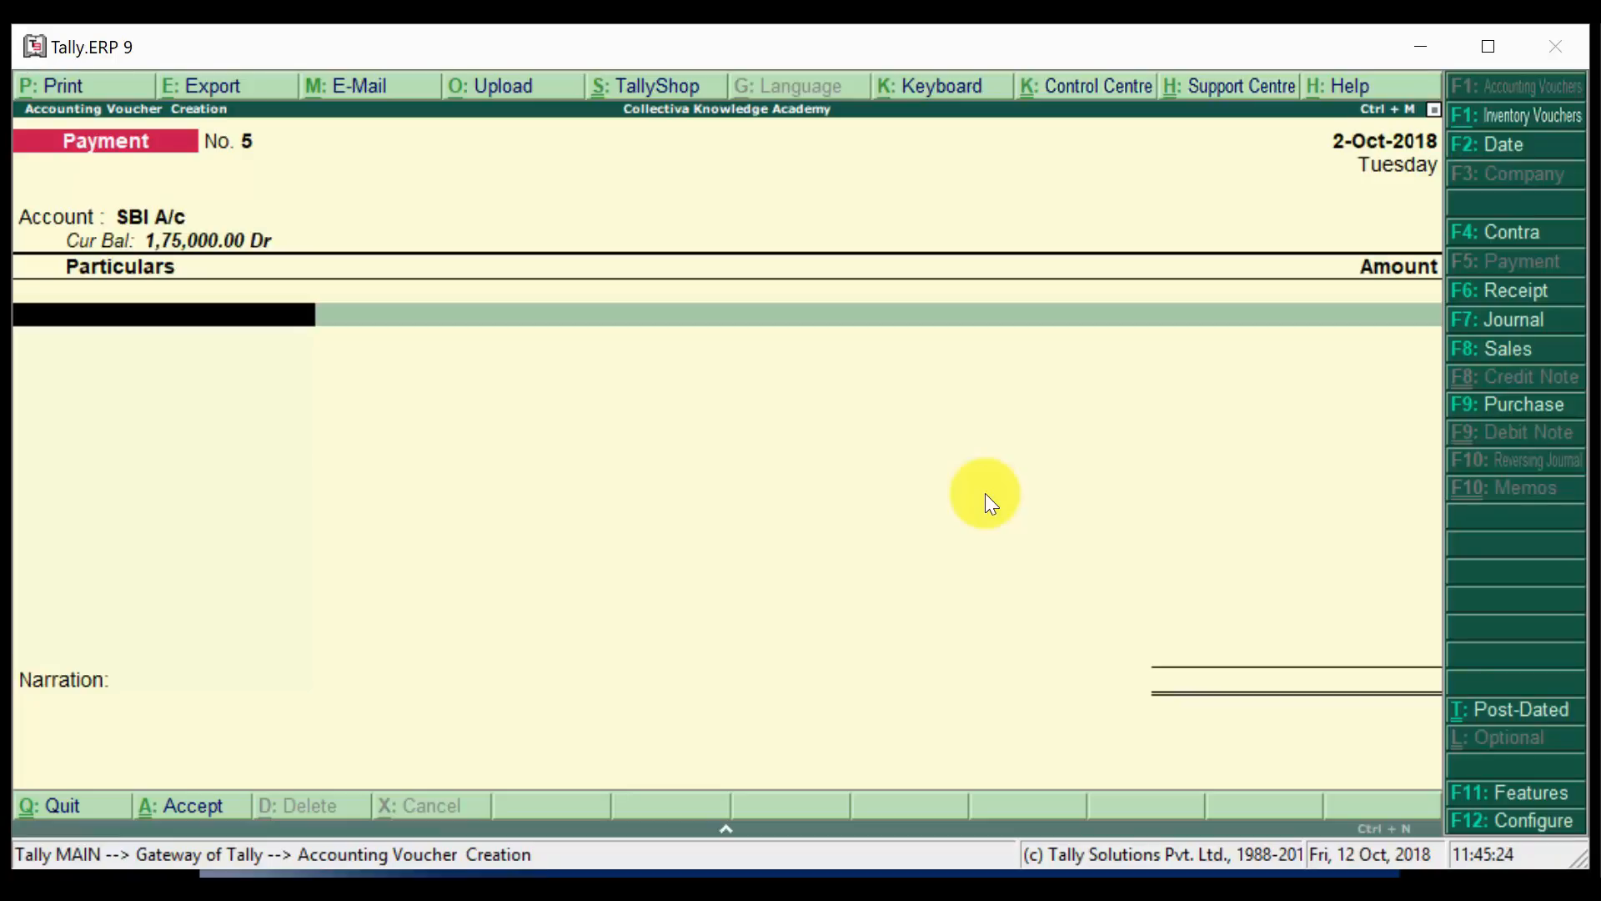
key(alt+c)
text(M)
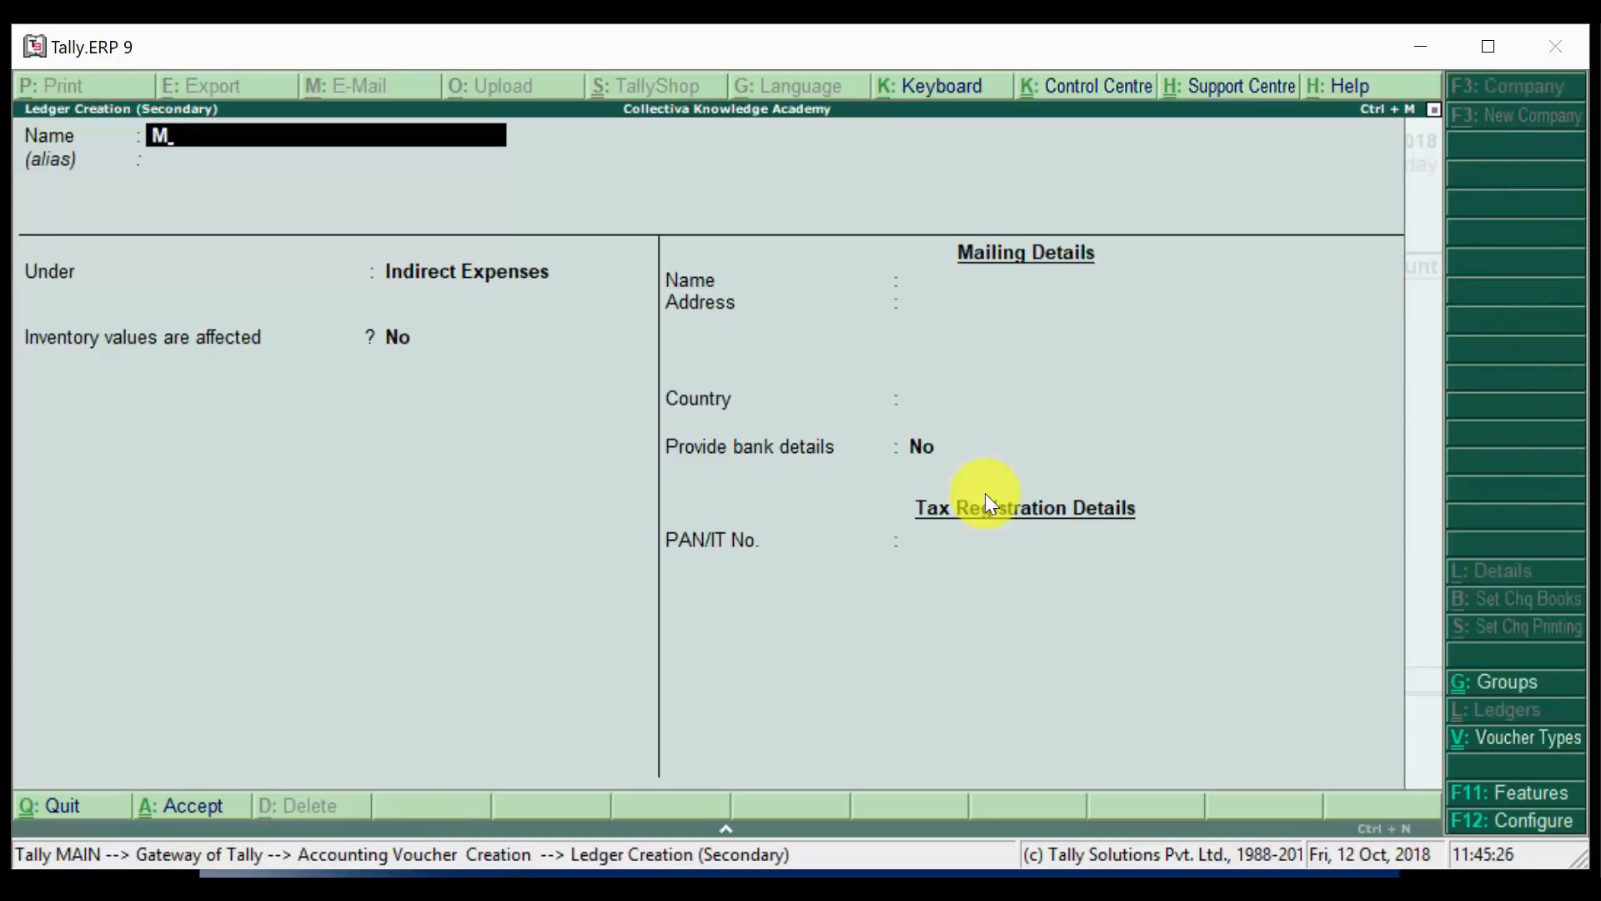
text(ani Enterprises)
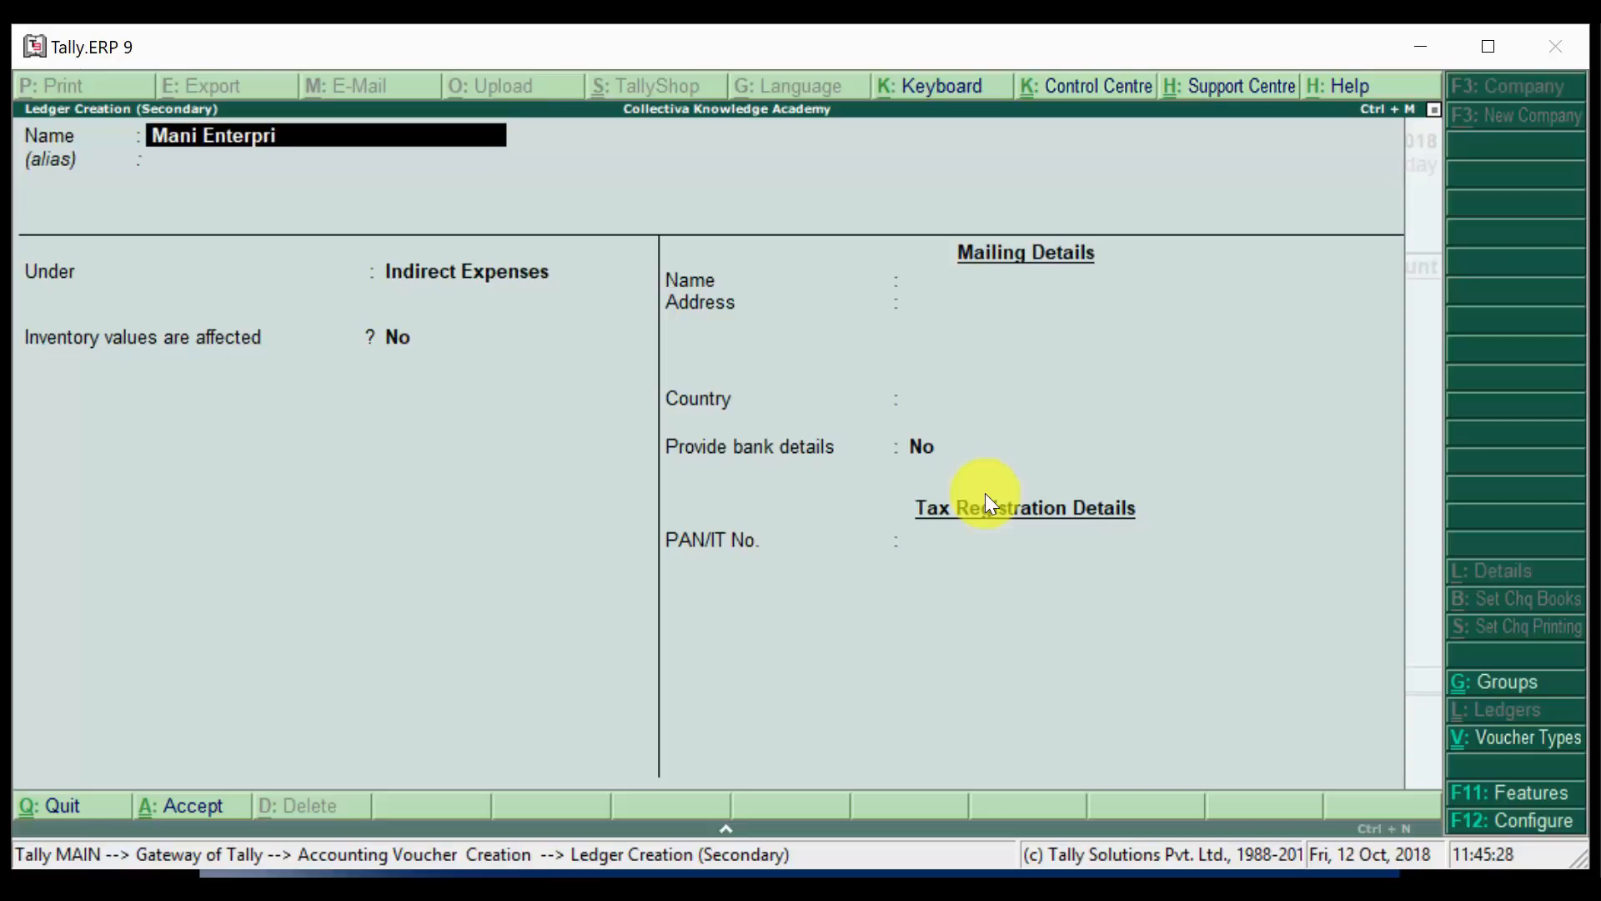
key(Return)
key(Return)
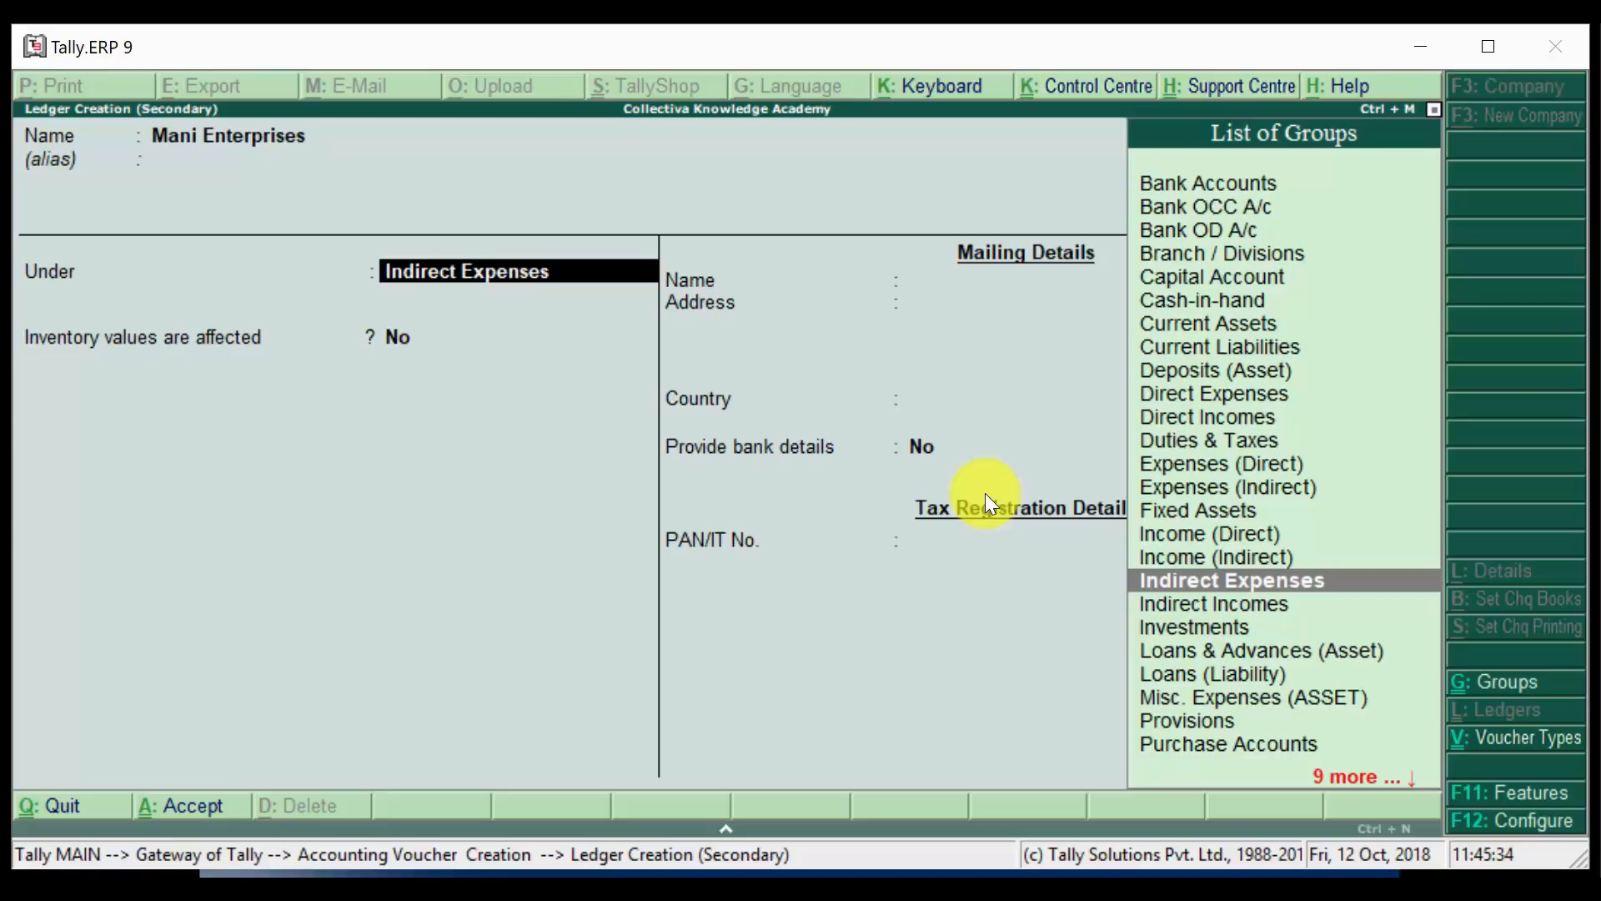
text(Sundr)
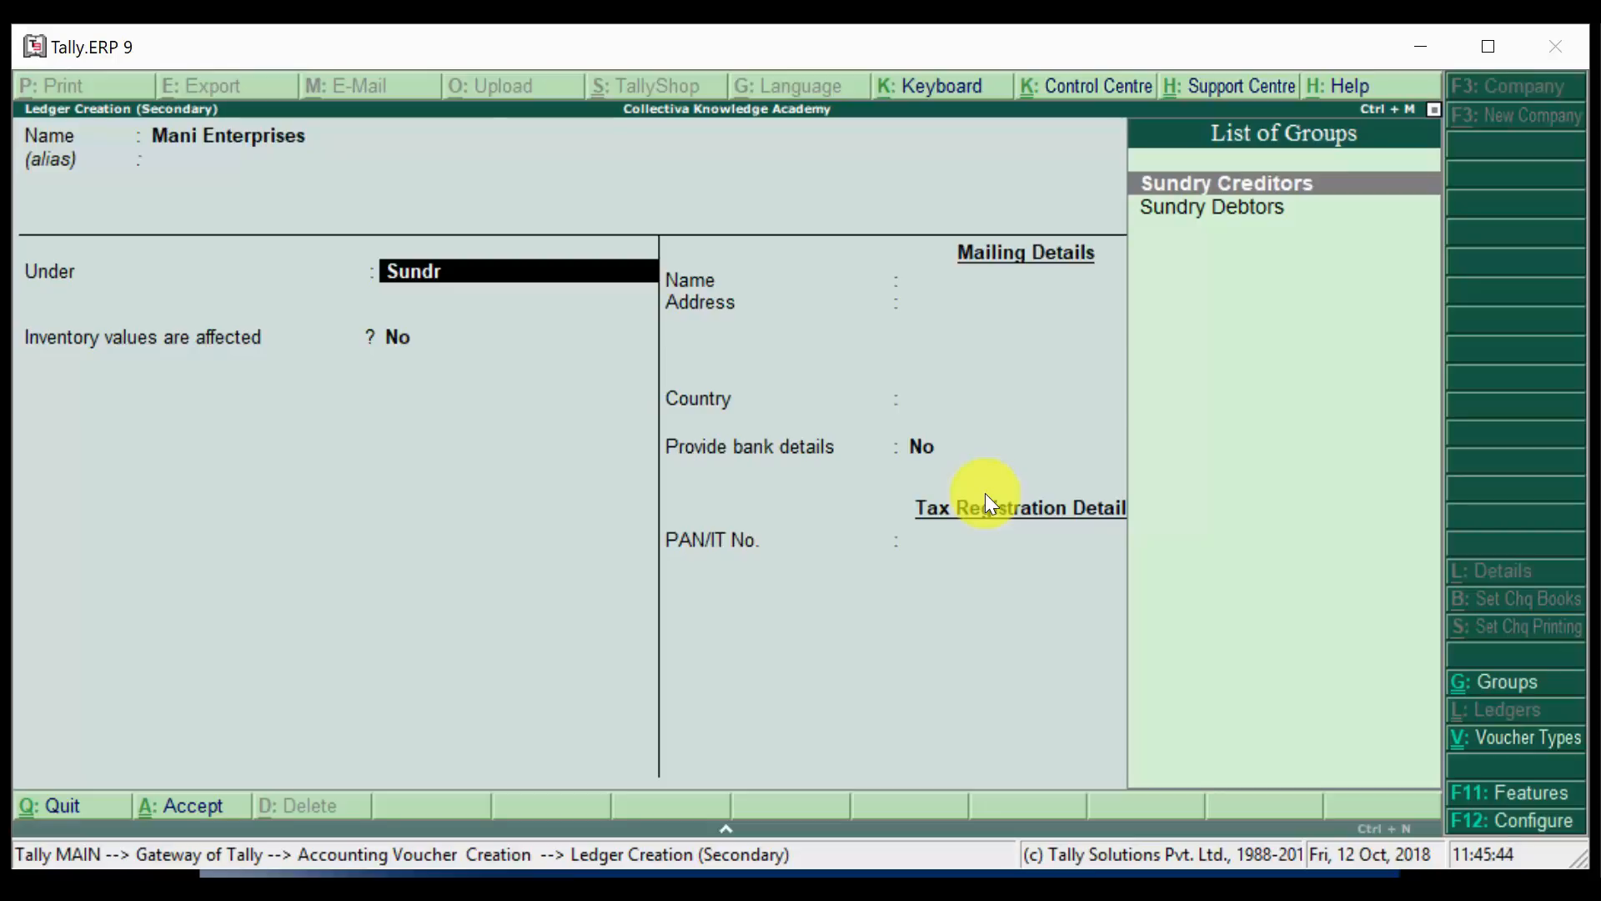
key(Return)
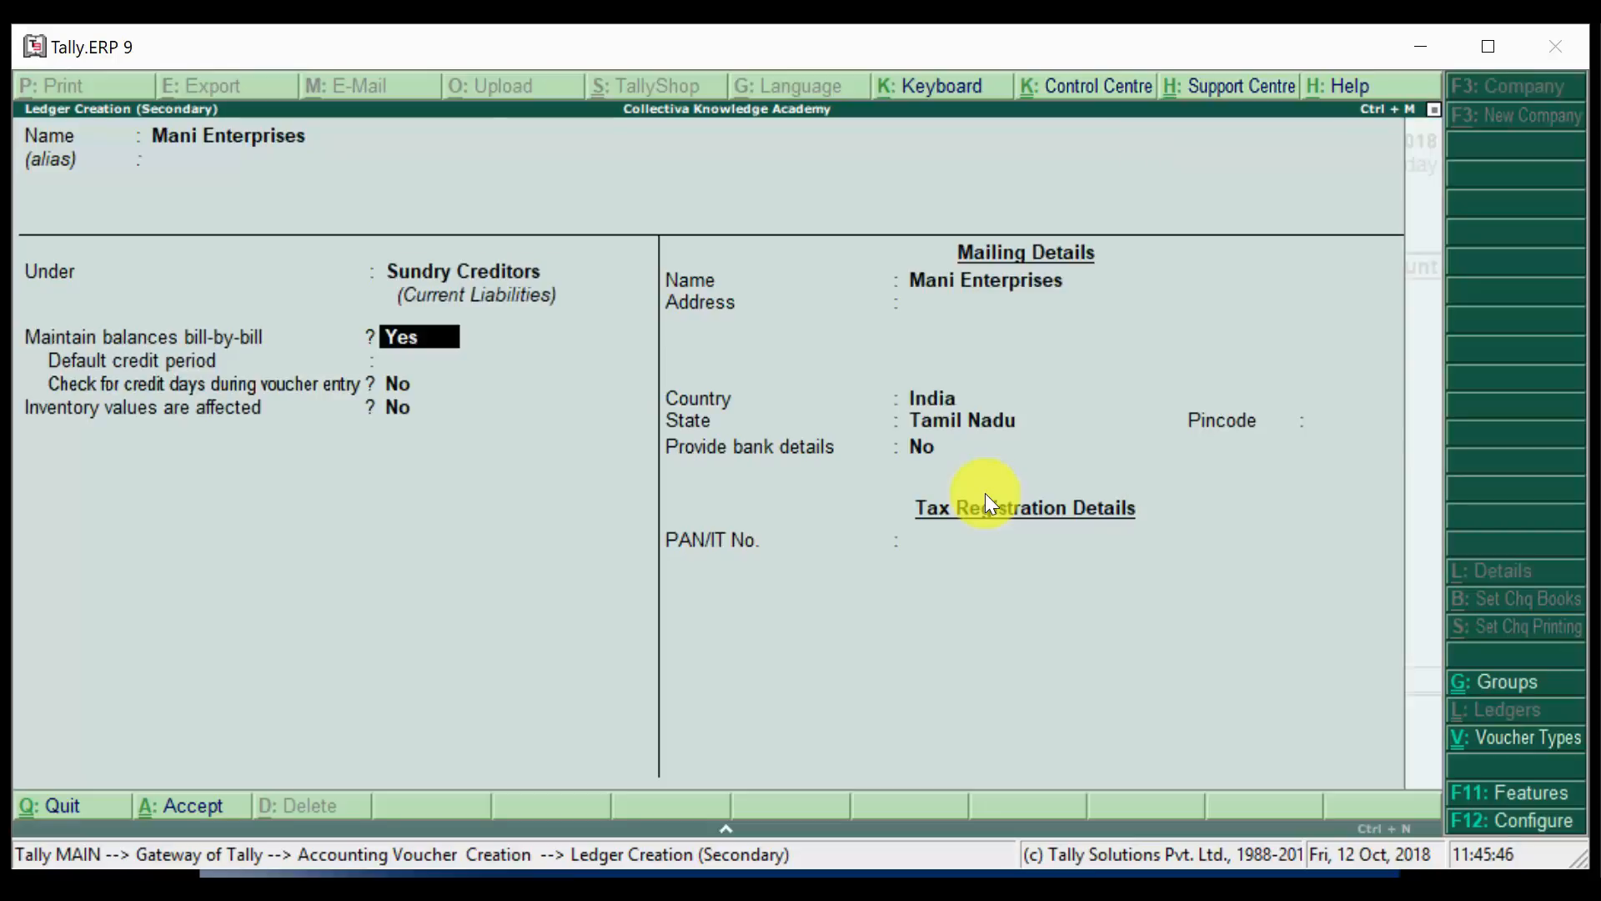
key(ctrl+a)
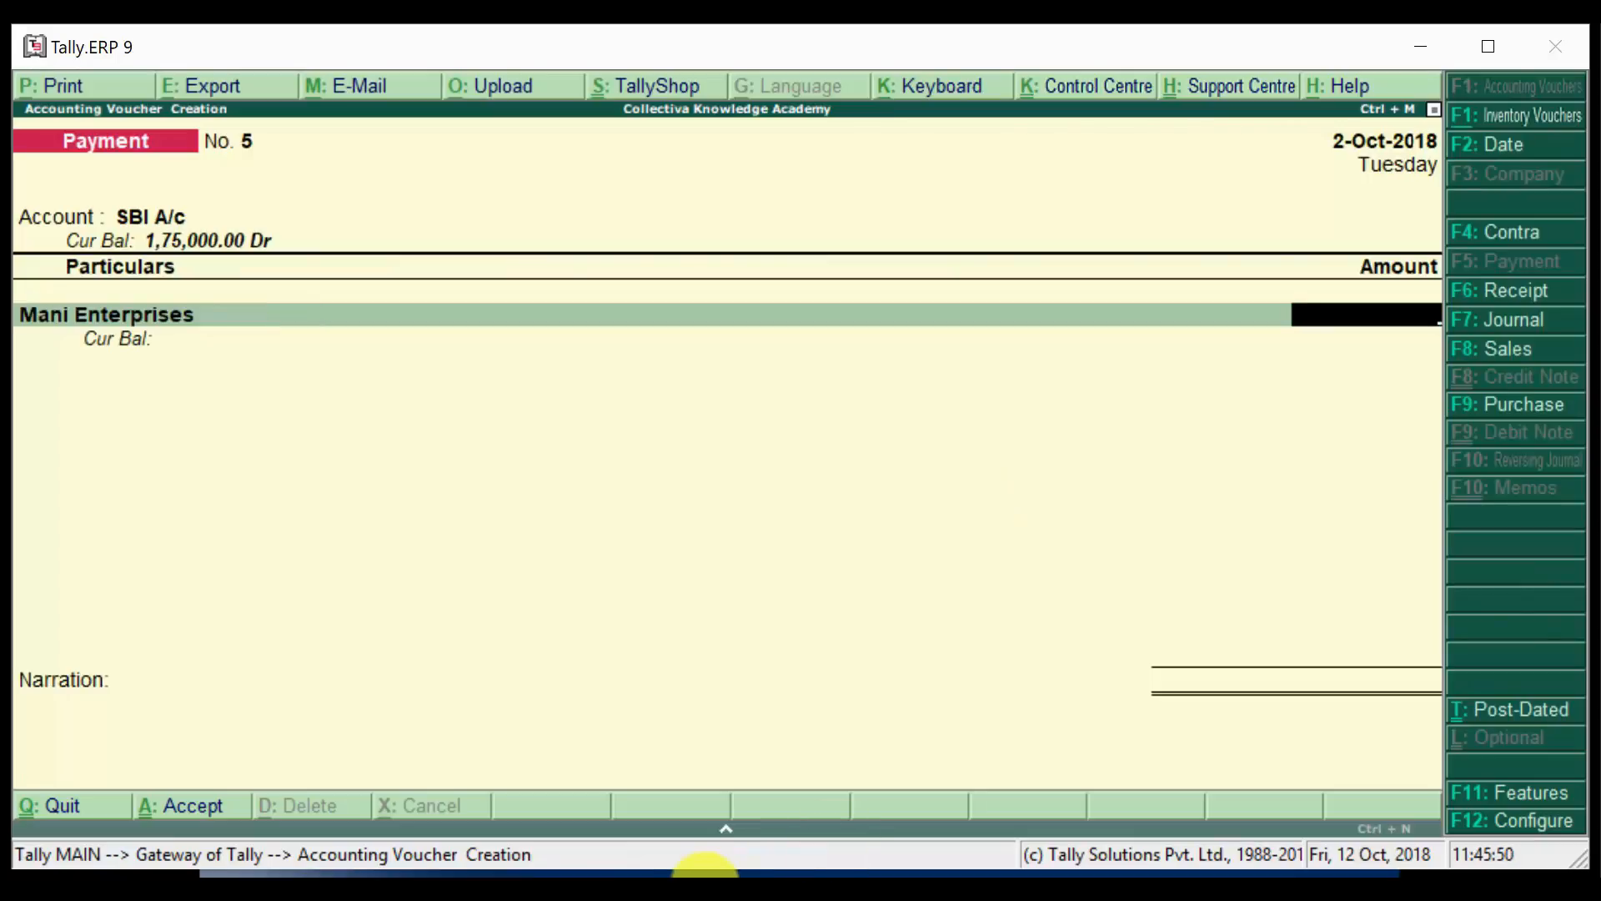
Check the Mani Enterprises advance entry in the PowerPoint slide show and return to Tally.ERP 9.
mouse_move(704, 867)
click(814, 807)
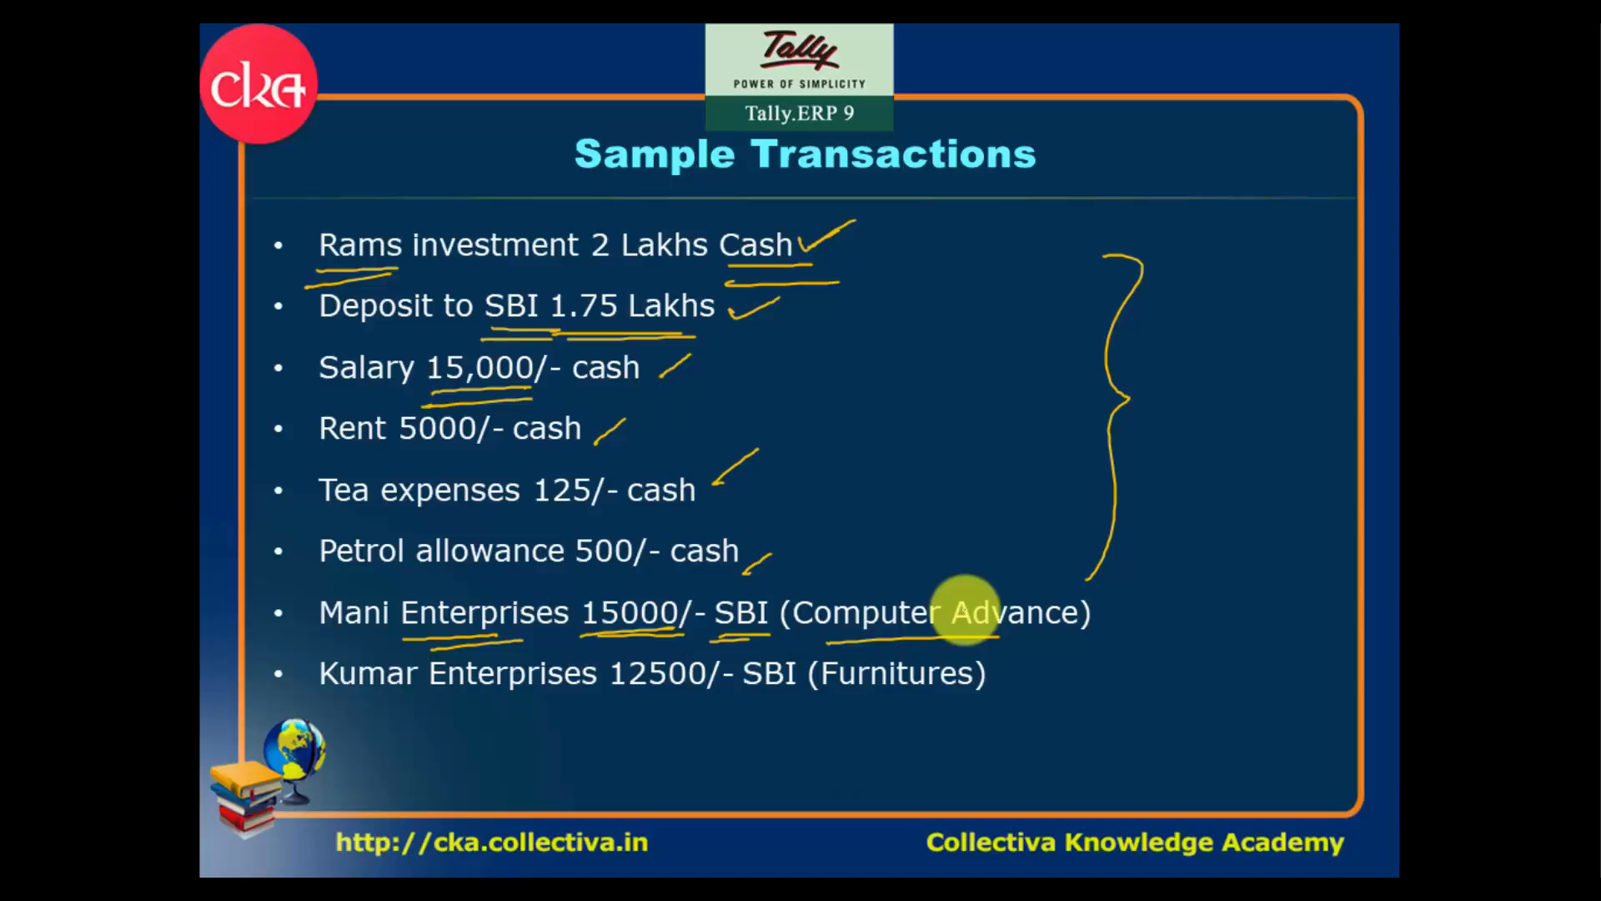
key(alt+Tab)
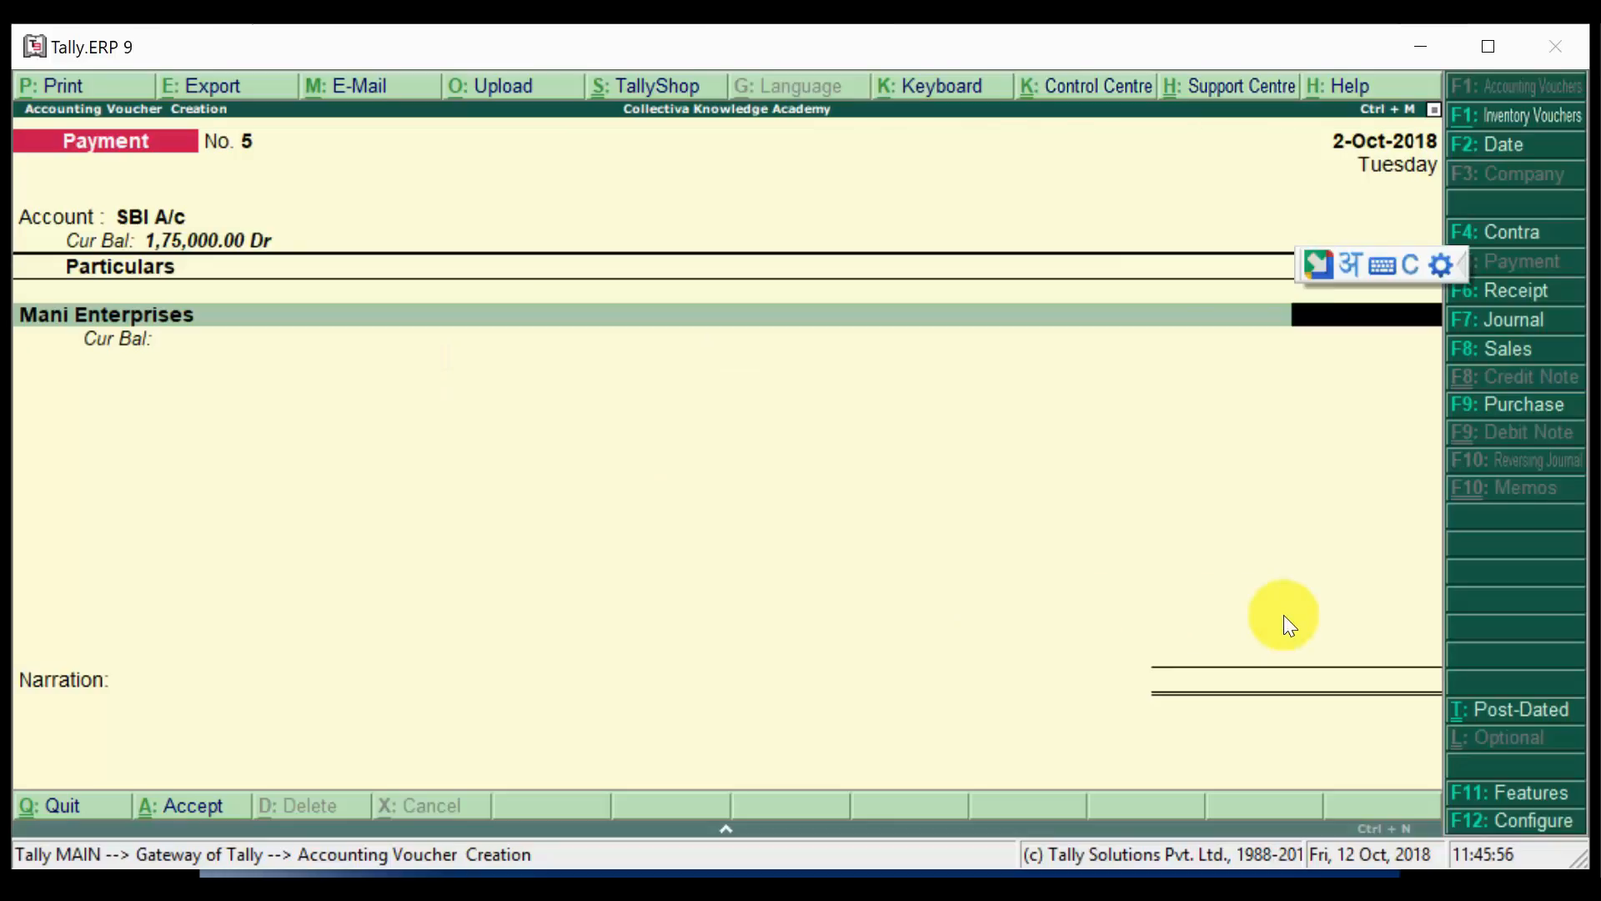
Set the Mani Enterprises amount to 15000 and allocate it bill-wise as an Advance with reference 5.
text(1)
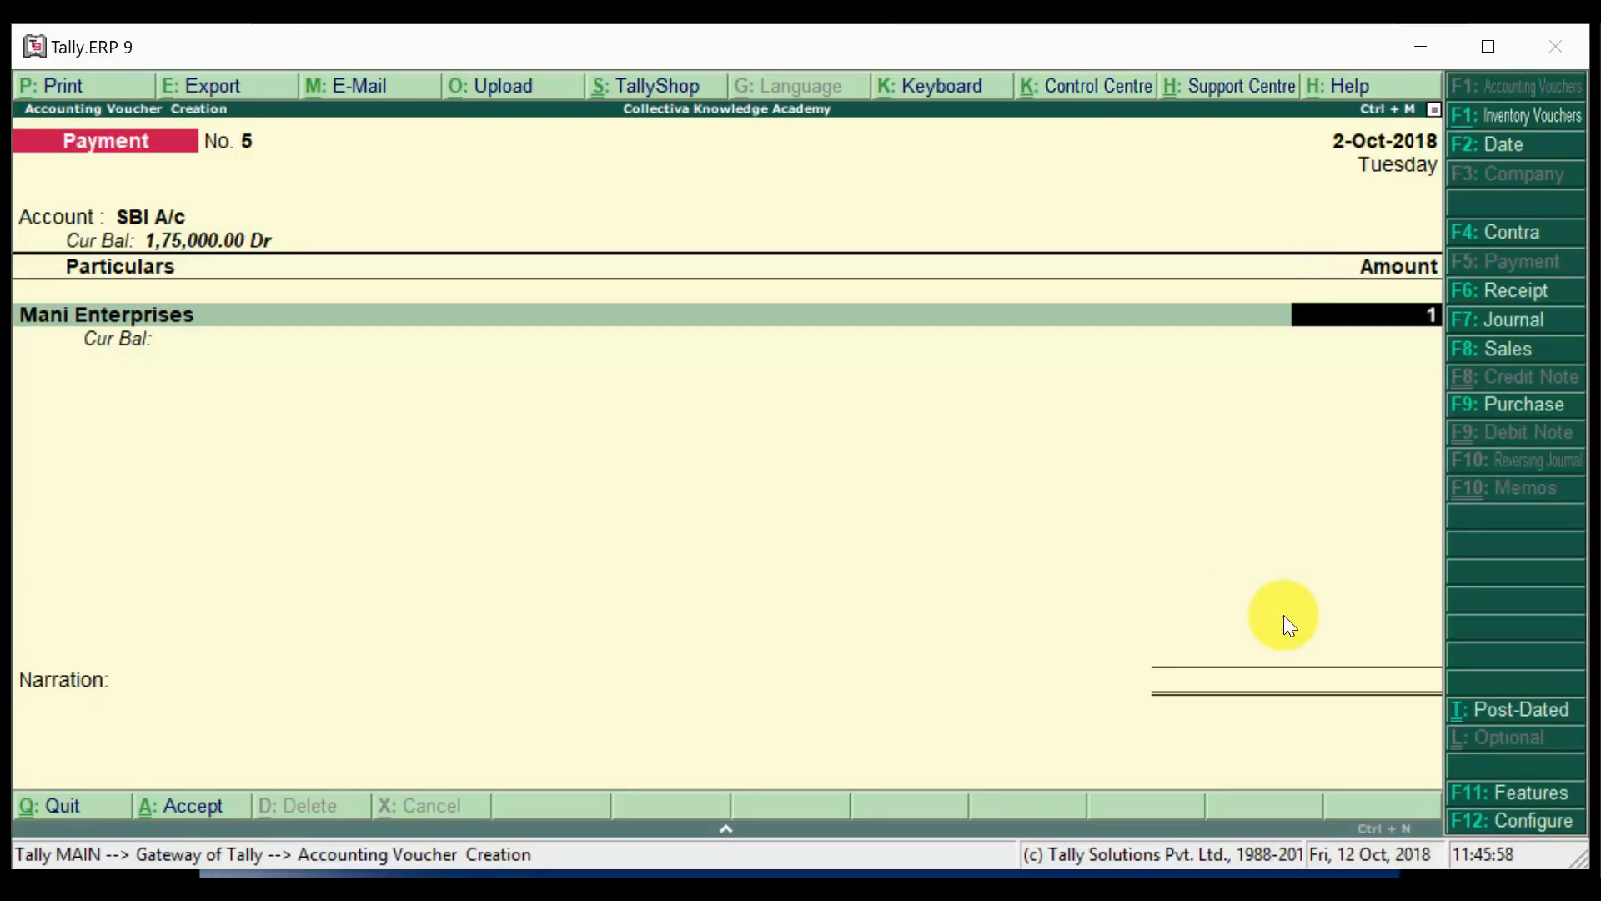
text(5000)
key(Return)
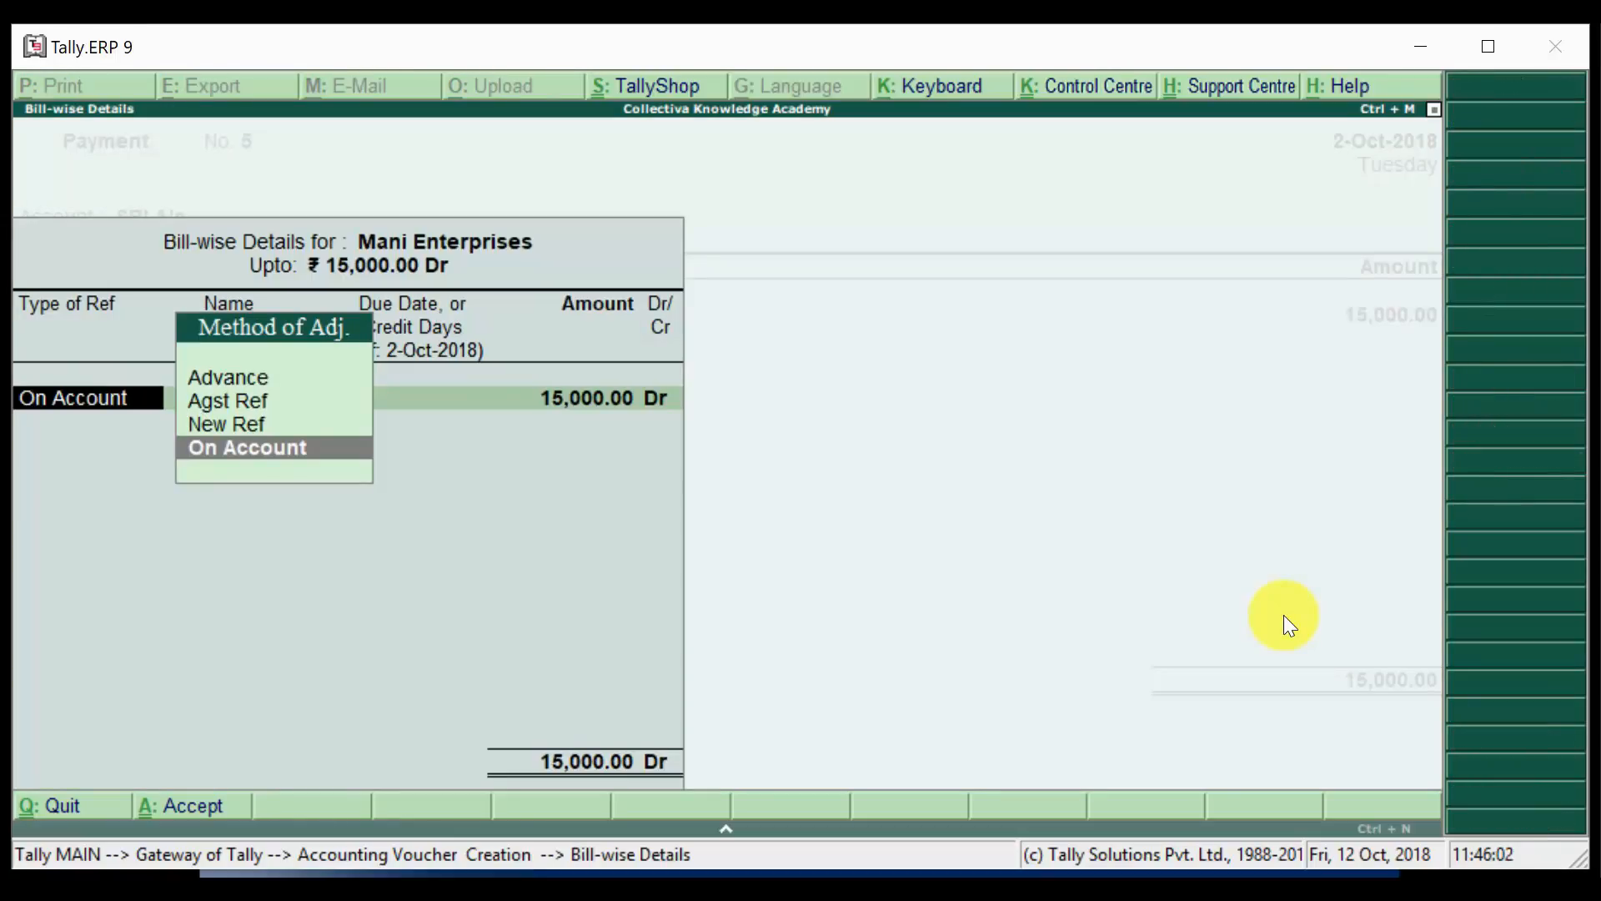
key(Up)
key(Up)
key(Up)
key(Return)
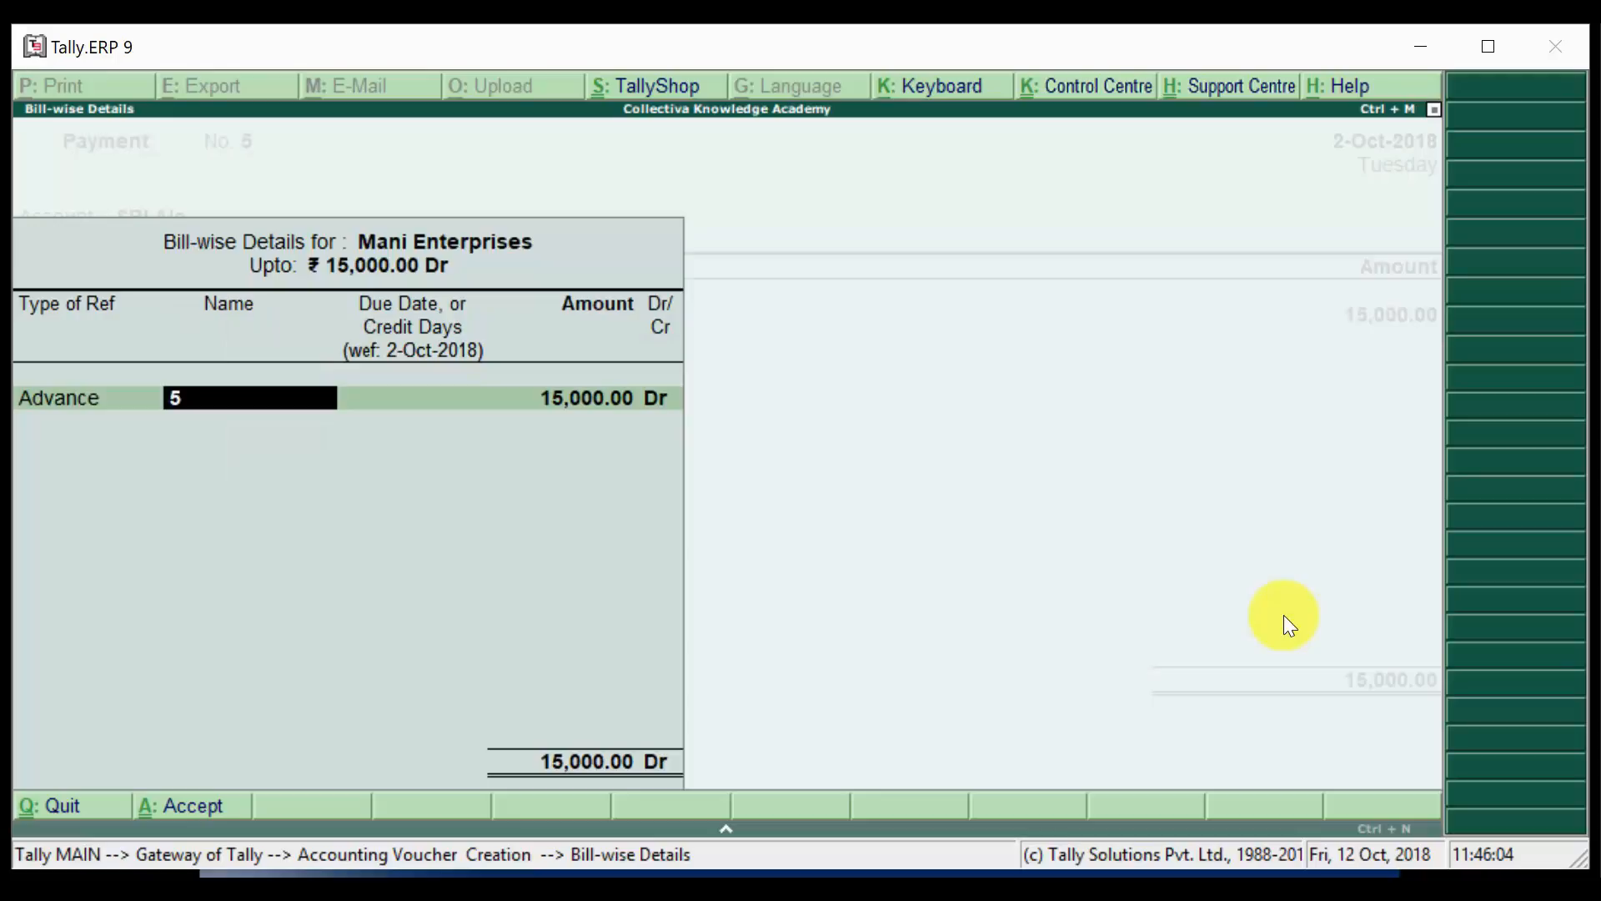
key(Return)
key(Return)
key(Return)
key(Return)
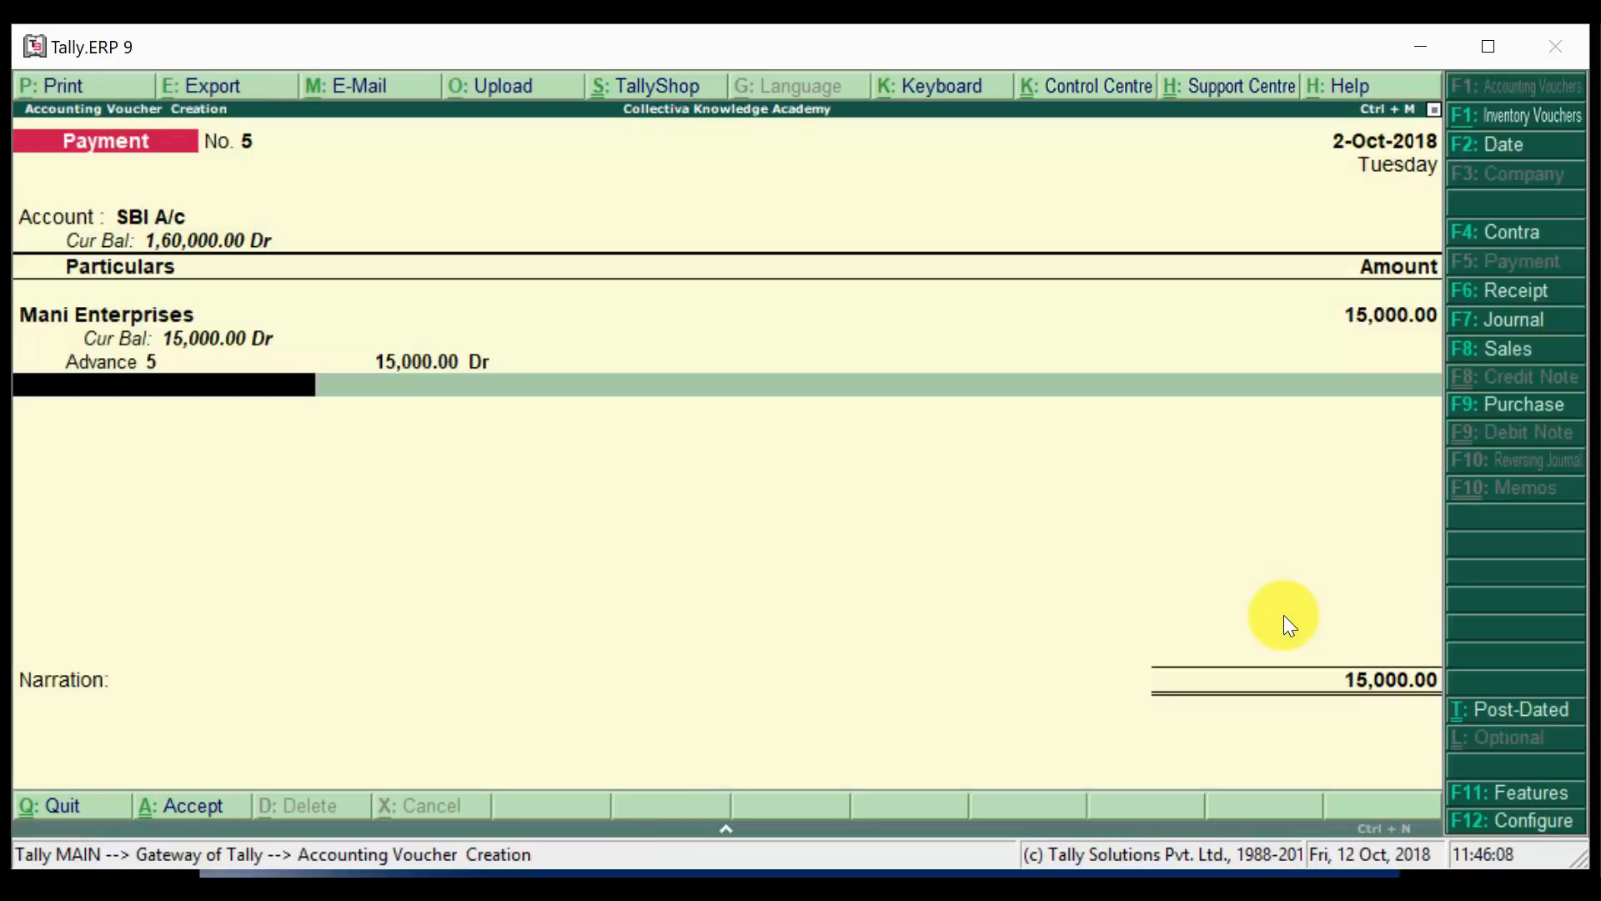
Allocate the SBI payment to a cheque with instrument number 12345 dated 2-Oct-2018 and save the voucher without a narration.
key(Return)
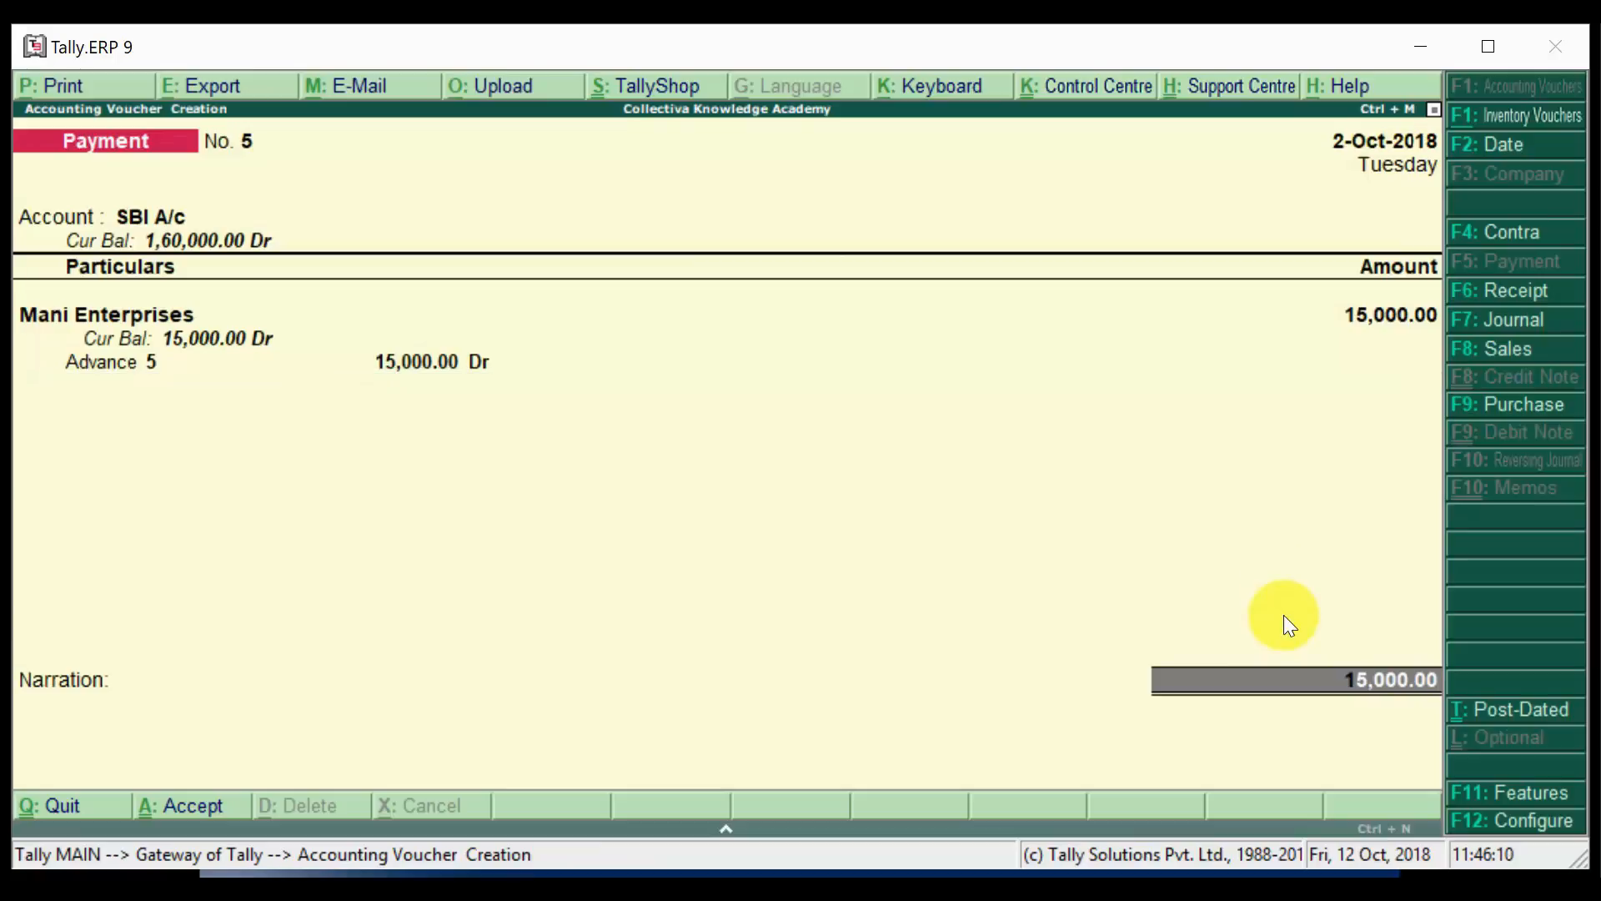
key(Return)
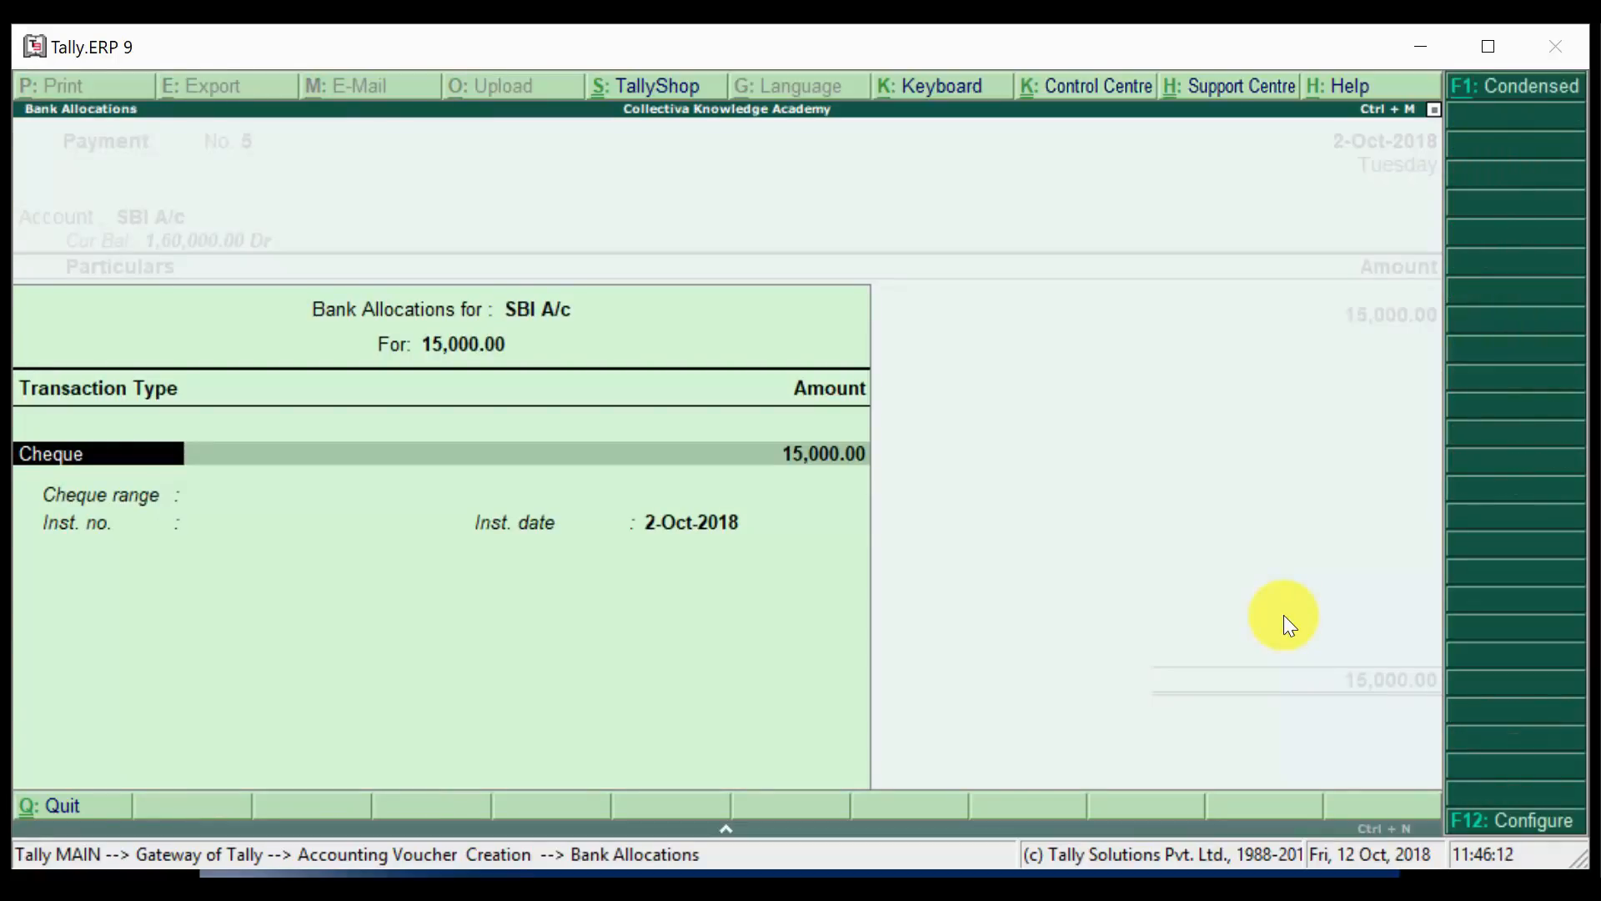
key(Return)
key(Return)
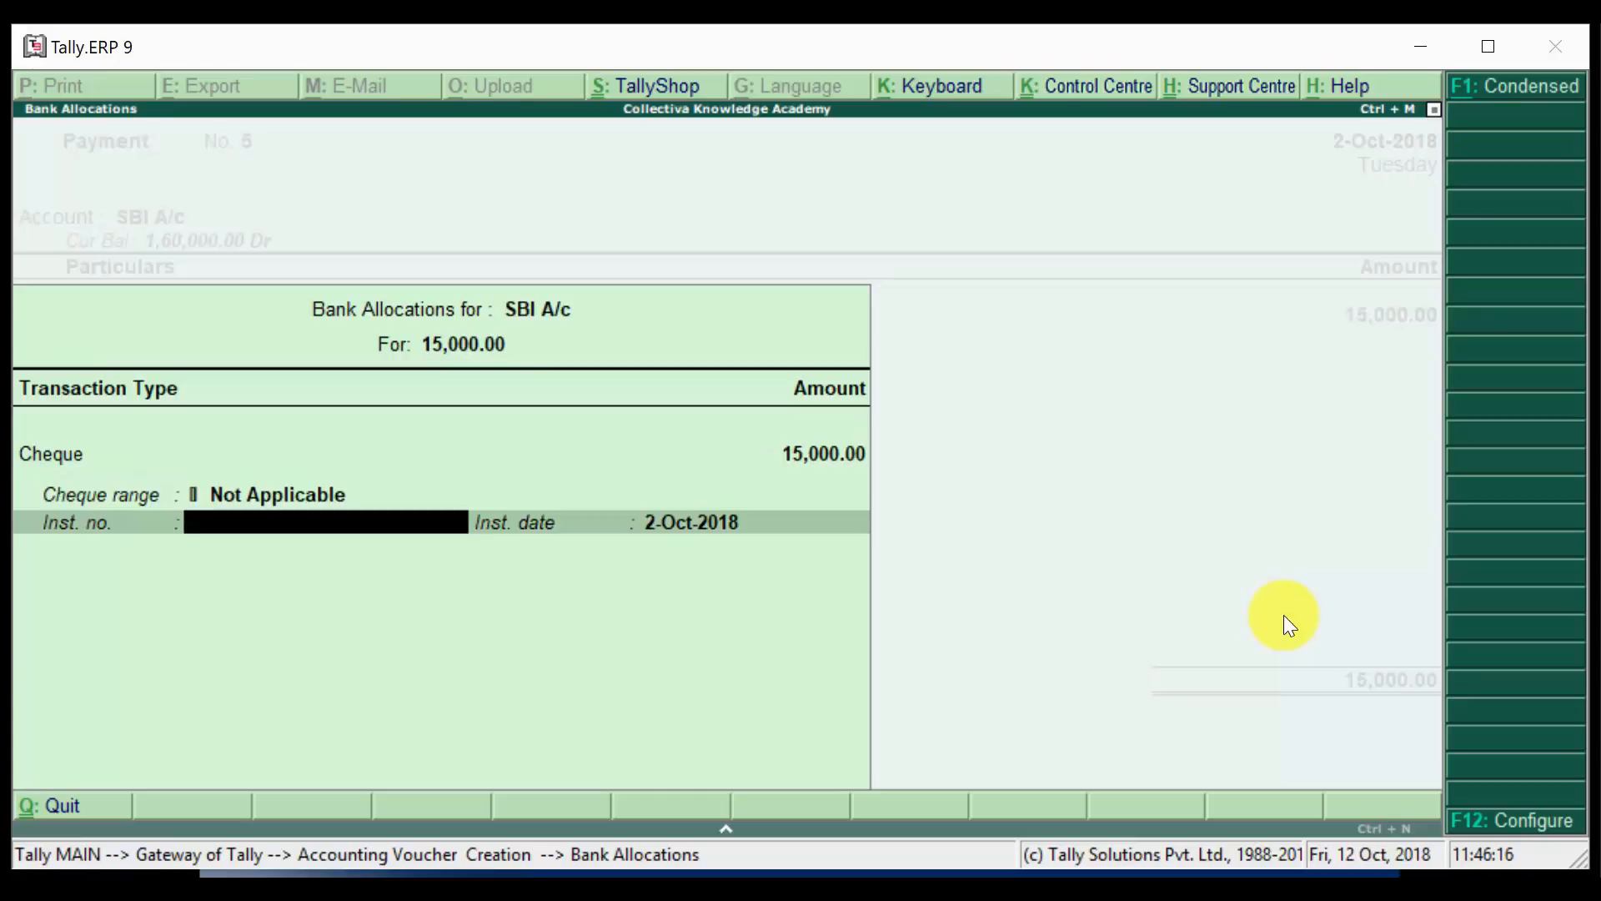
text(12345)
key(Return)
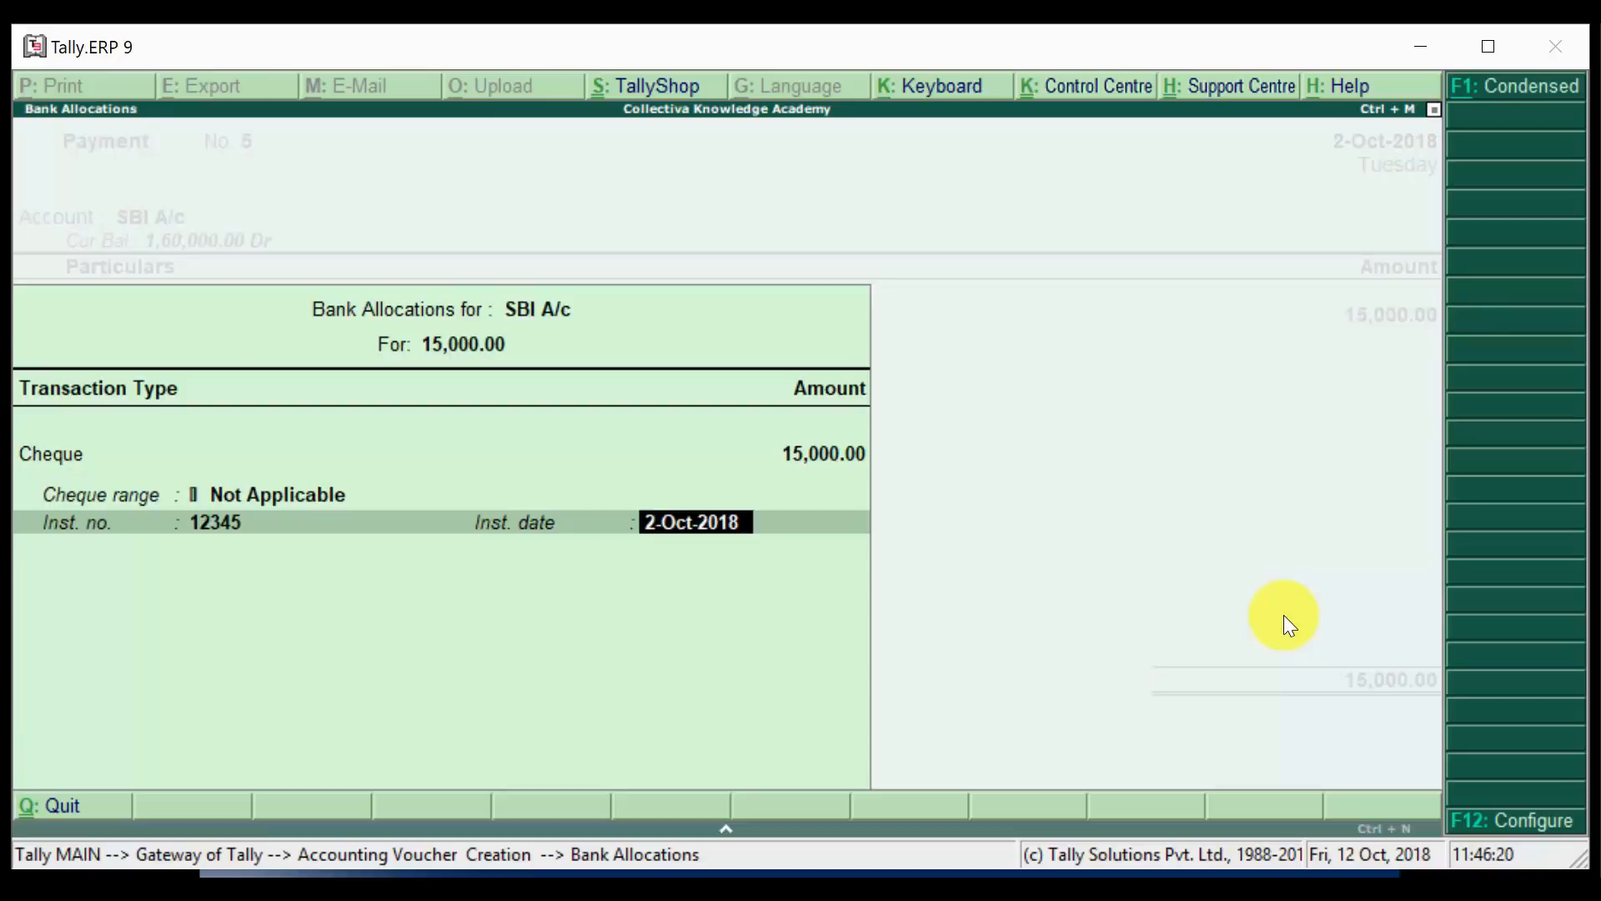
key(Return)
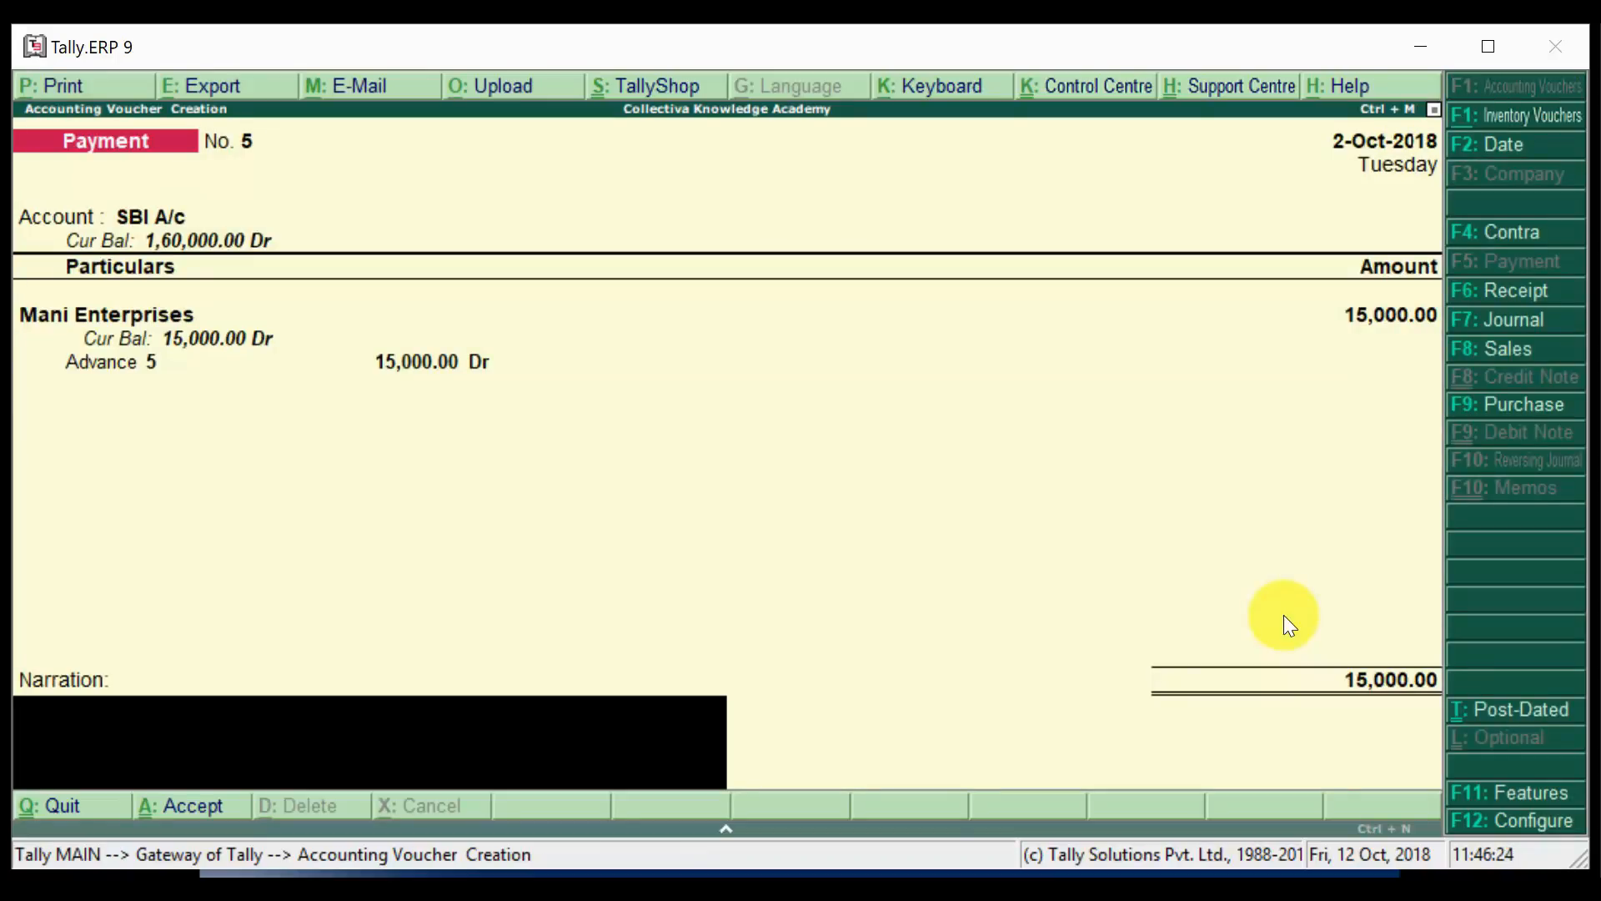
key(Return)
key(Return)
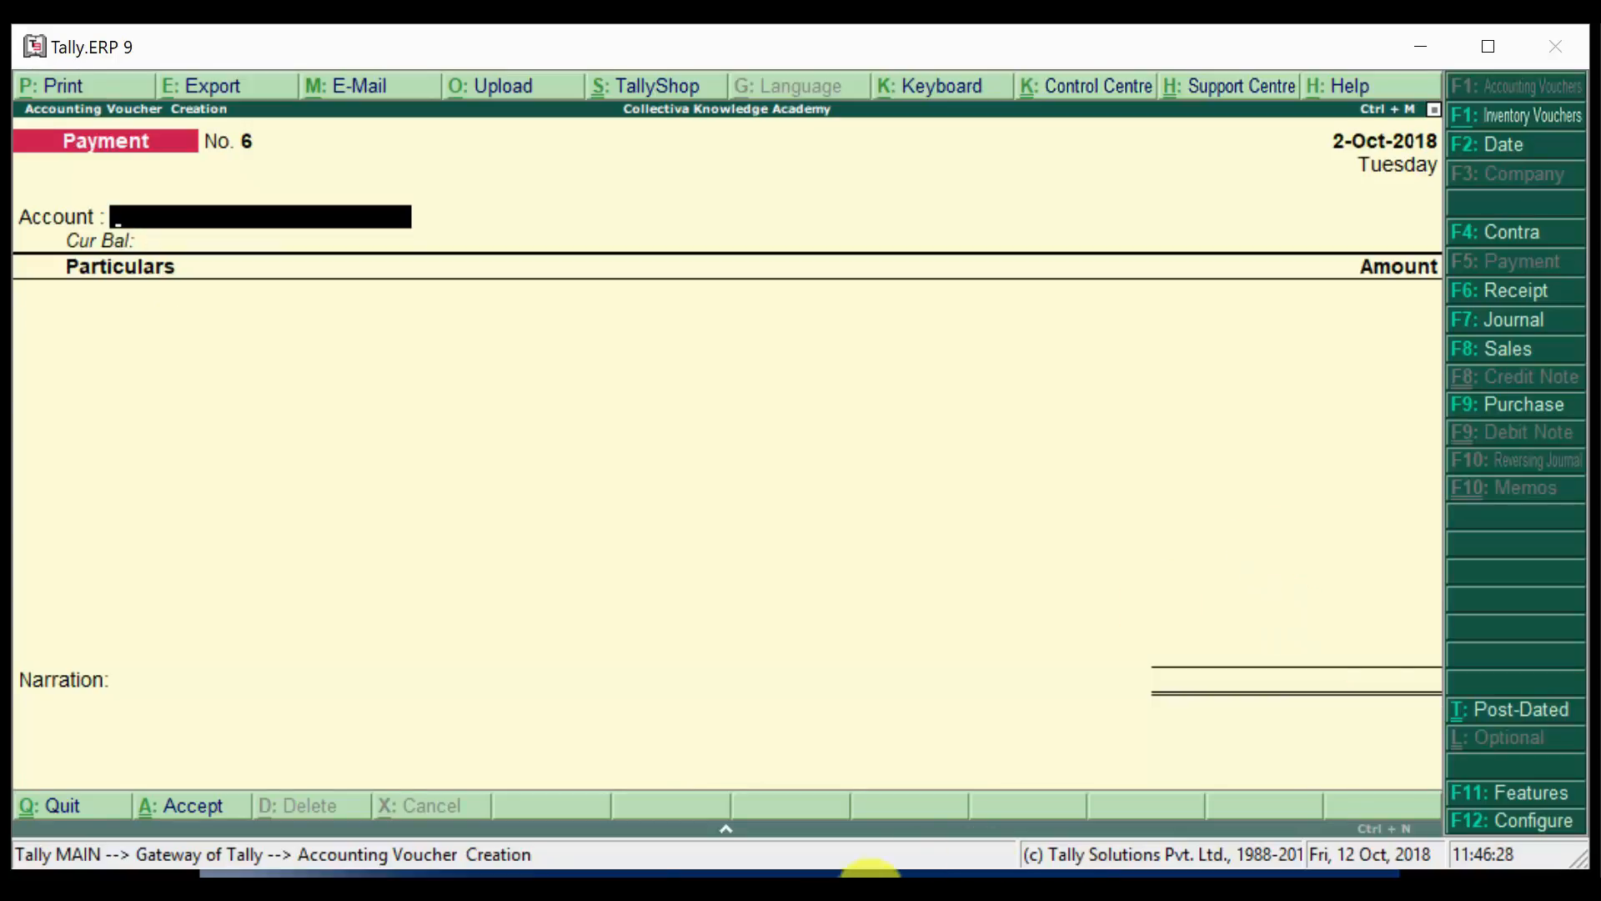
Tick off the Mani Enterprises entry in the PowerPoint slide show, underline the Kumar Enterprises amount and Furnitures, and return to Tally.ERP 9.
click(666, 887)
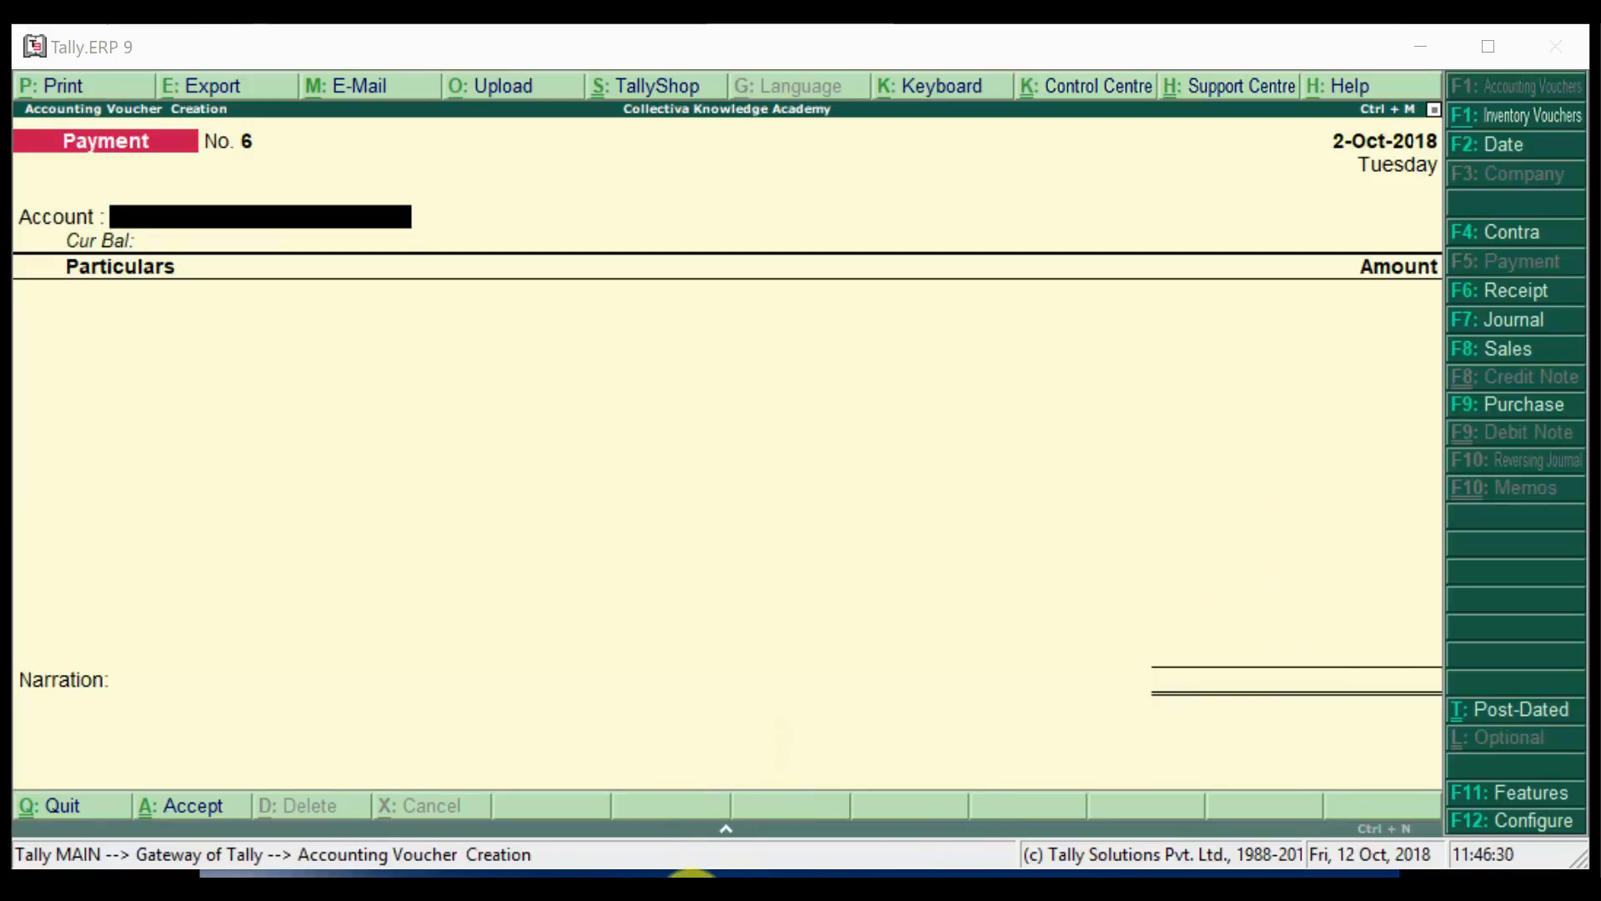
mouse_move(667, 887)
click(788, 763)
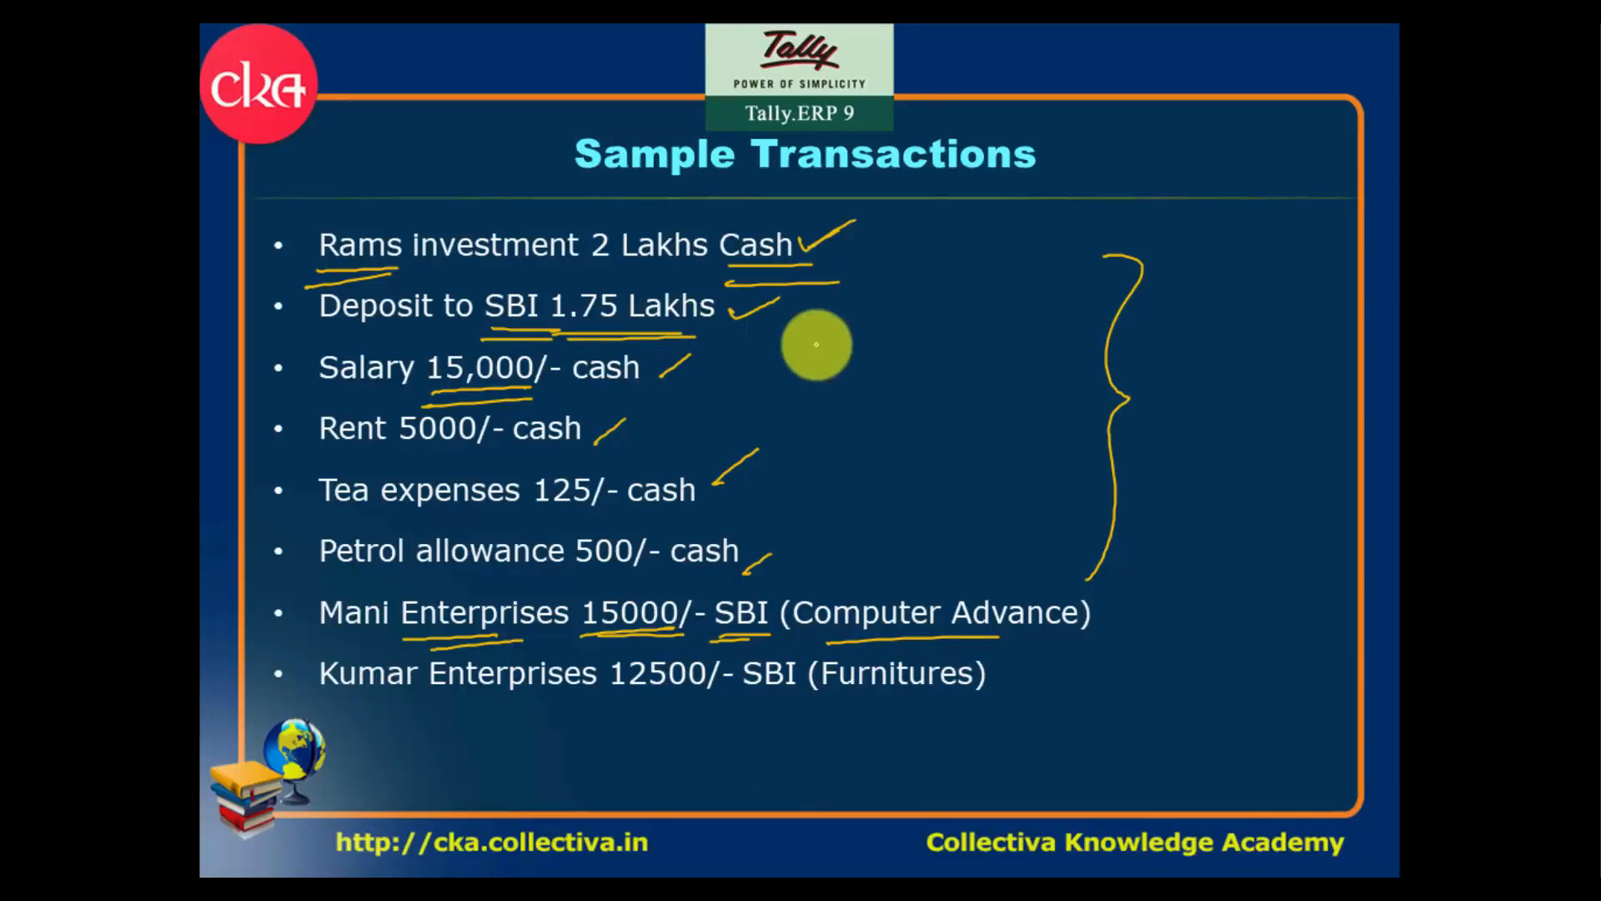
drag(1102, 606, 1174, 572)
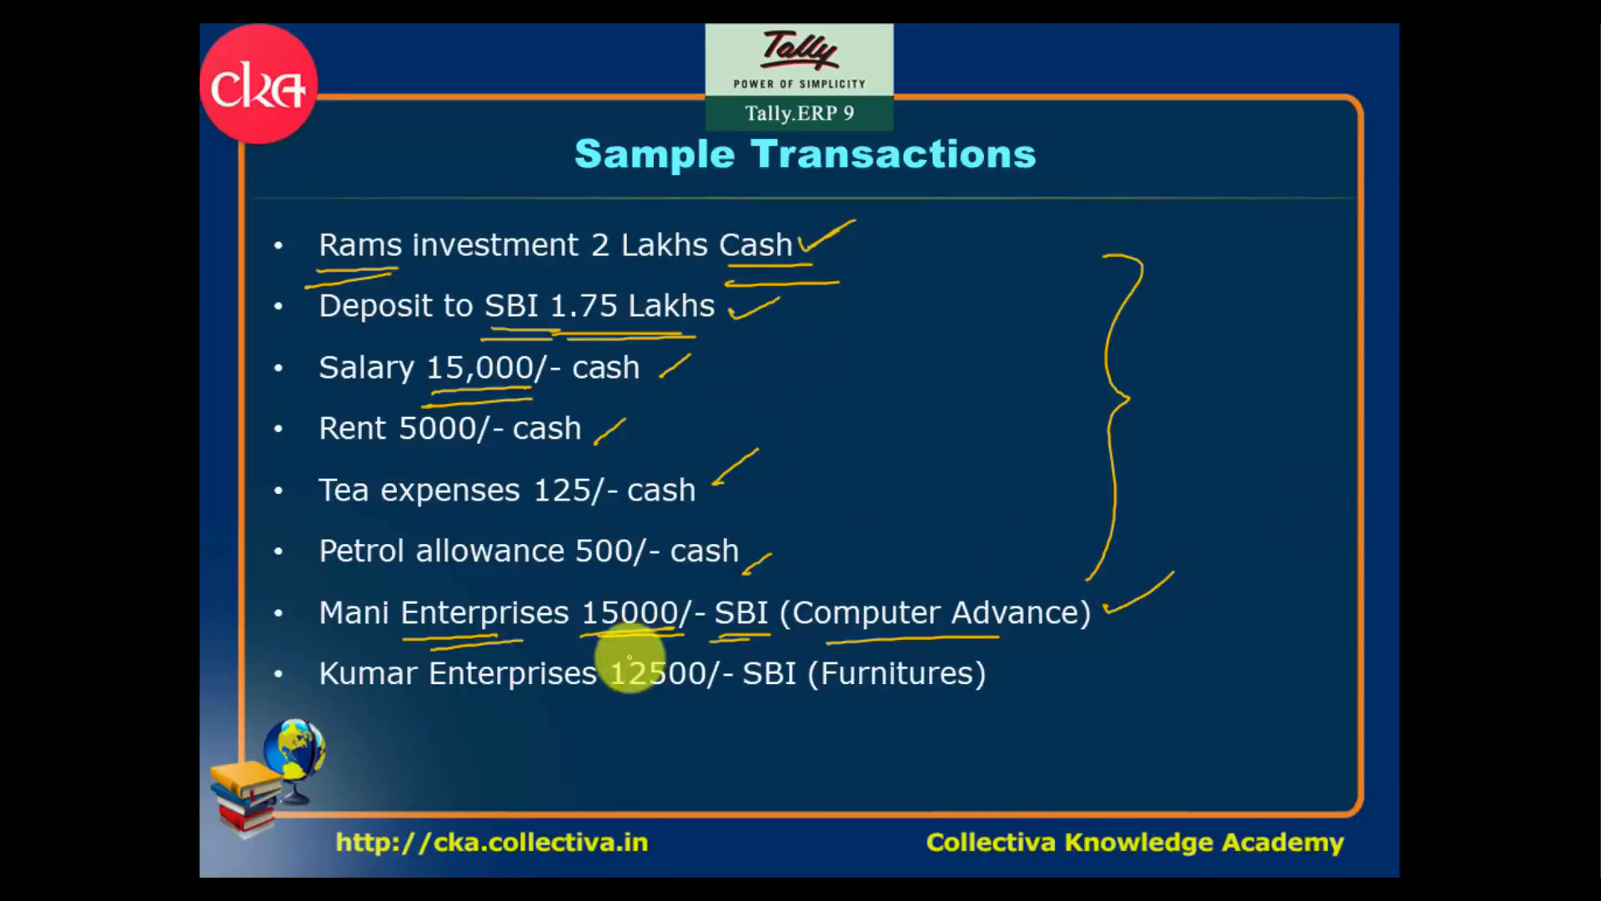
drag(617, 699, 694, 696)
drag(863, 690, 924, 690)
drag(863, 704, 921, 703)
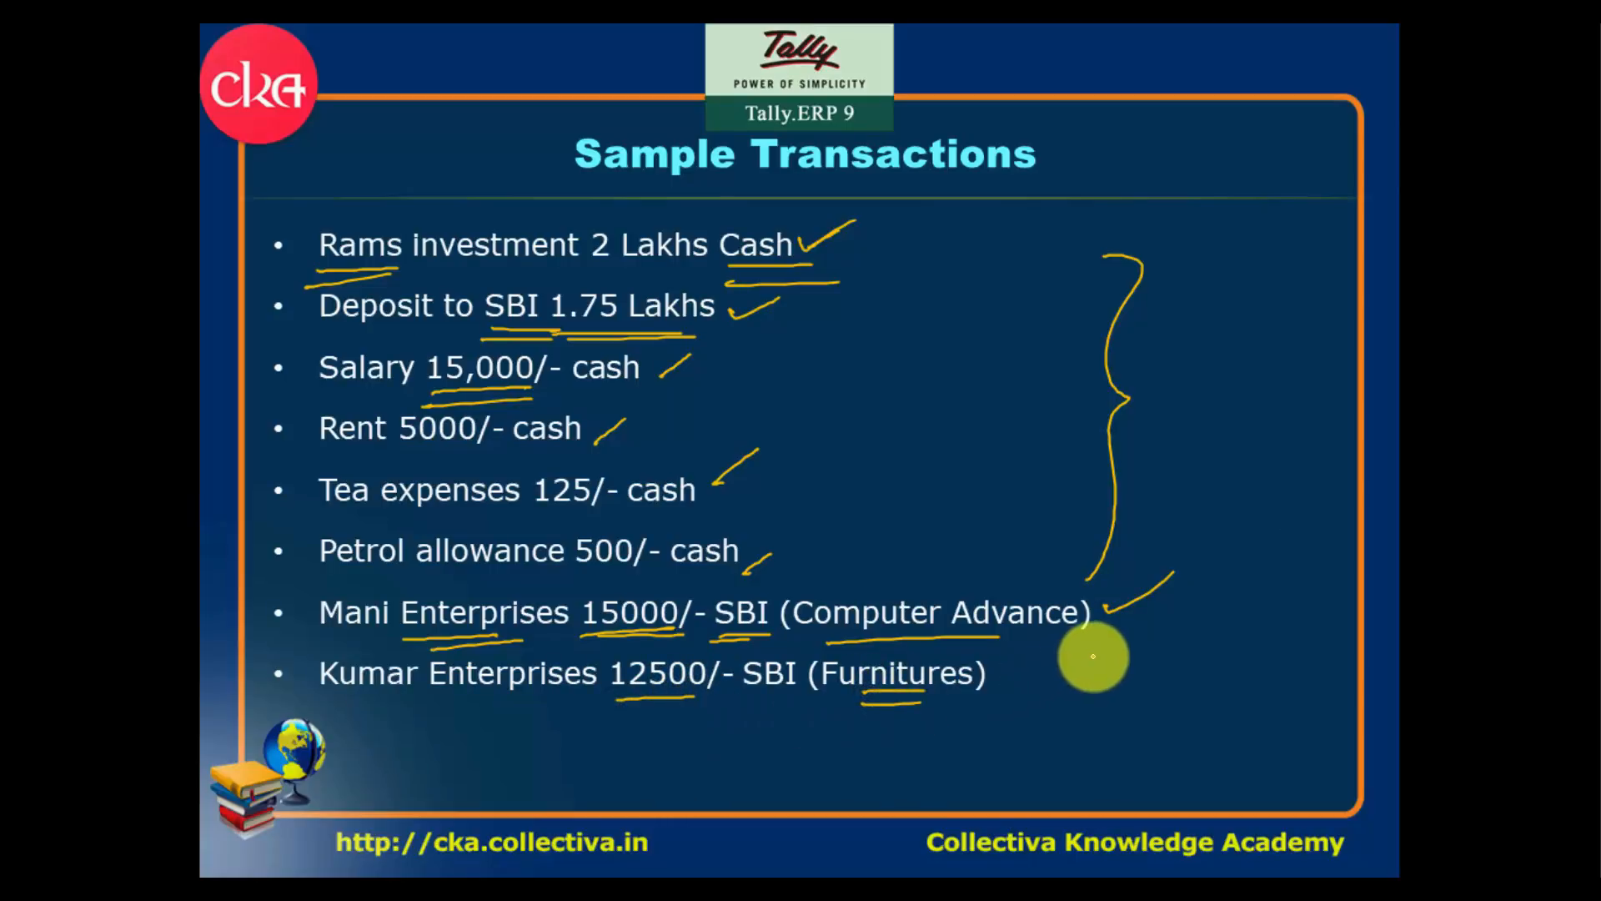
key(alt+Tab)
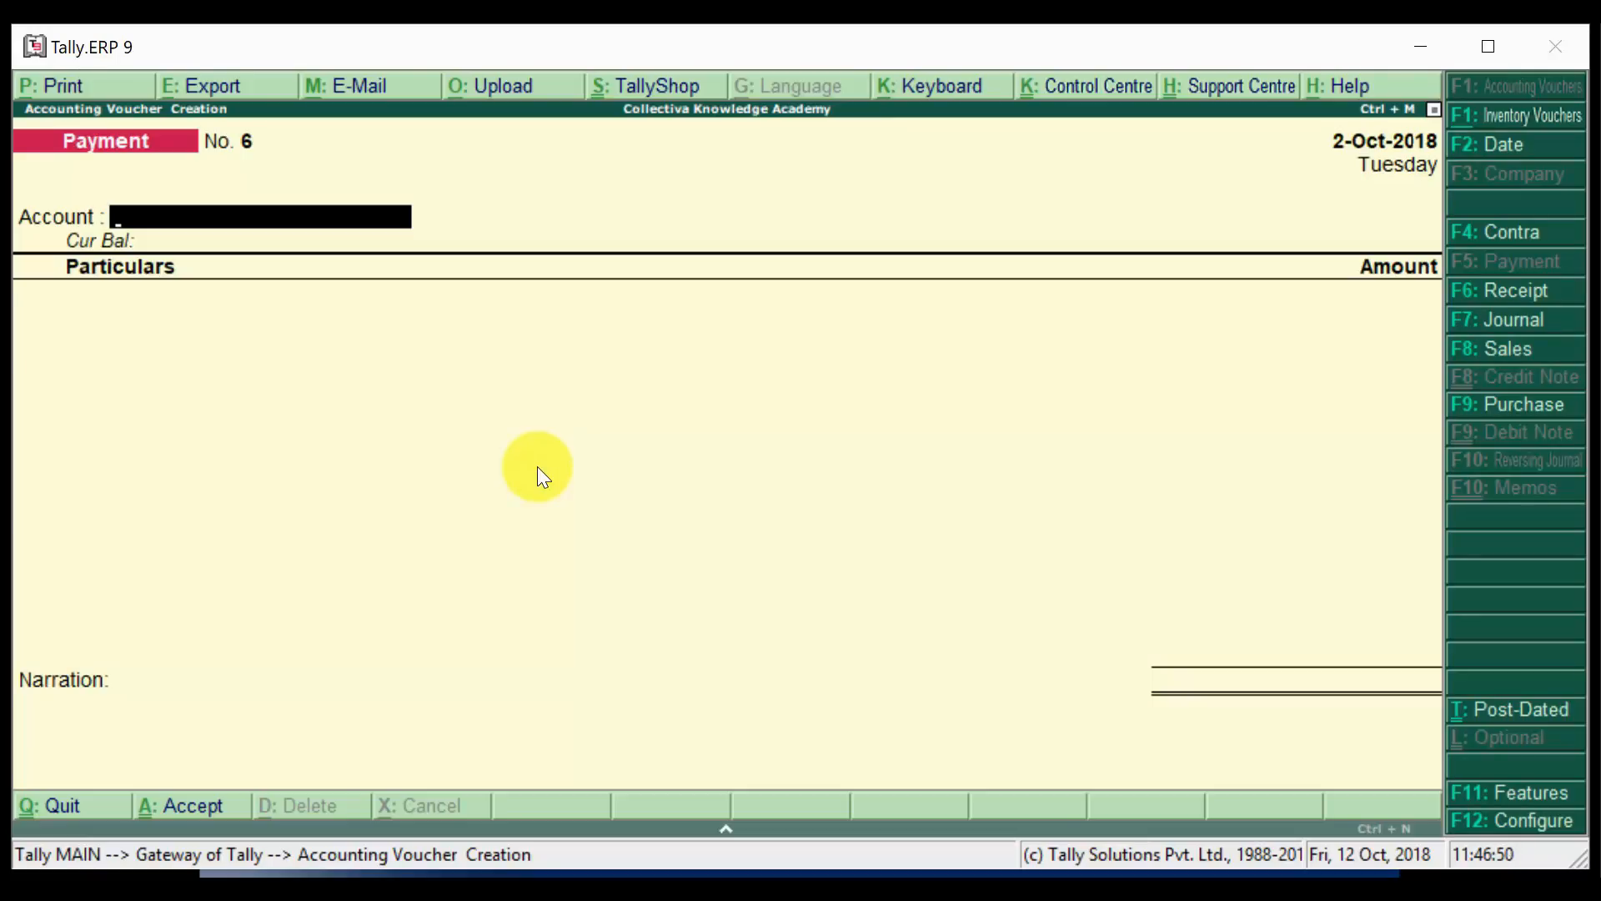
Set the account of payment No. 6 to SBI A/c and start a new particulars ledger named Furniture & Fittings A/c.
text(sbi)
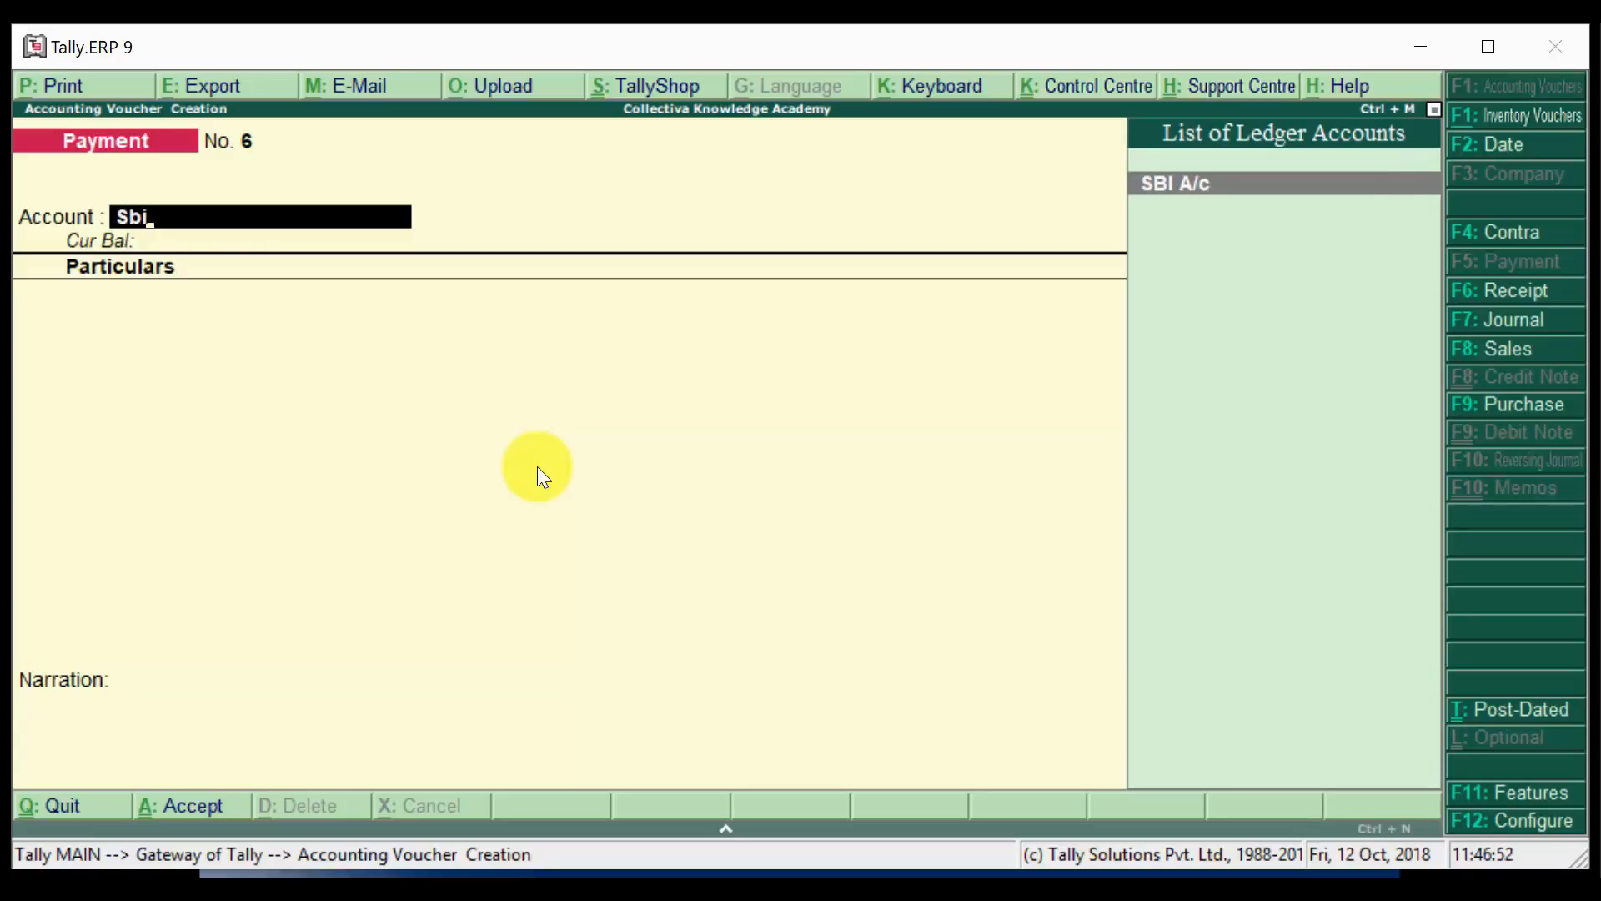
key(Return)
key(alt+c)
text(F)
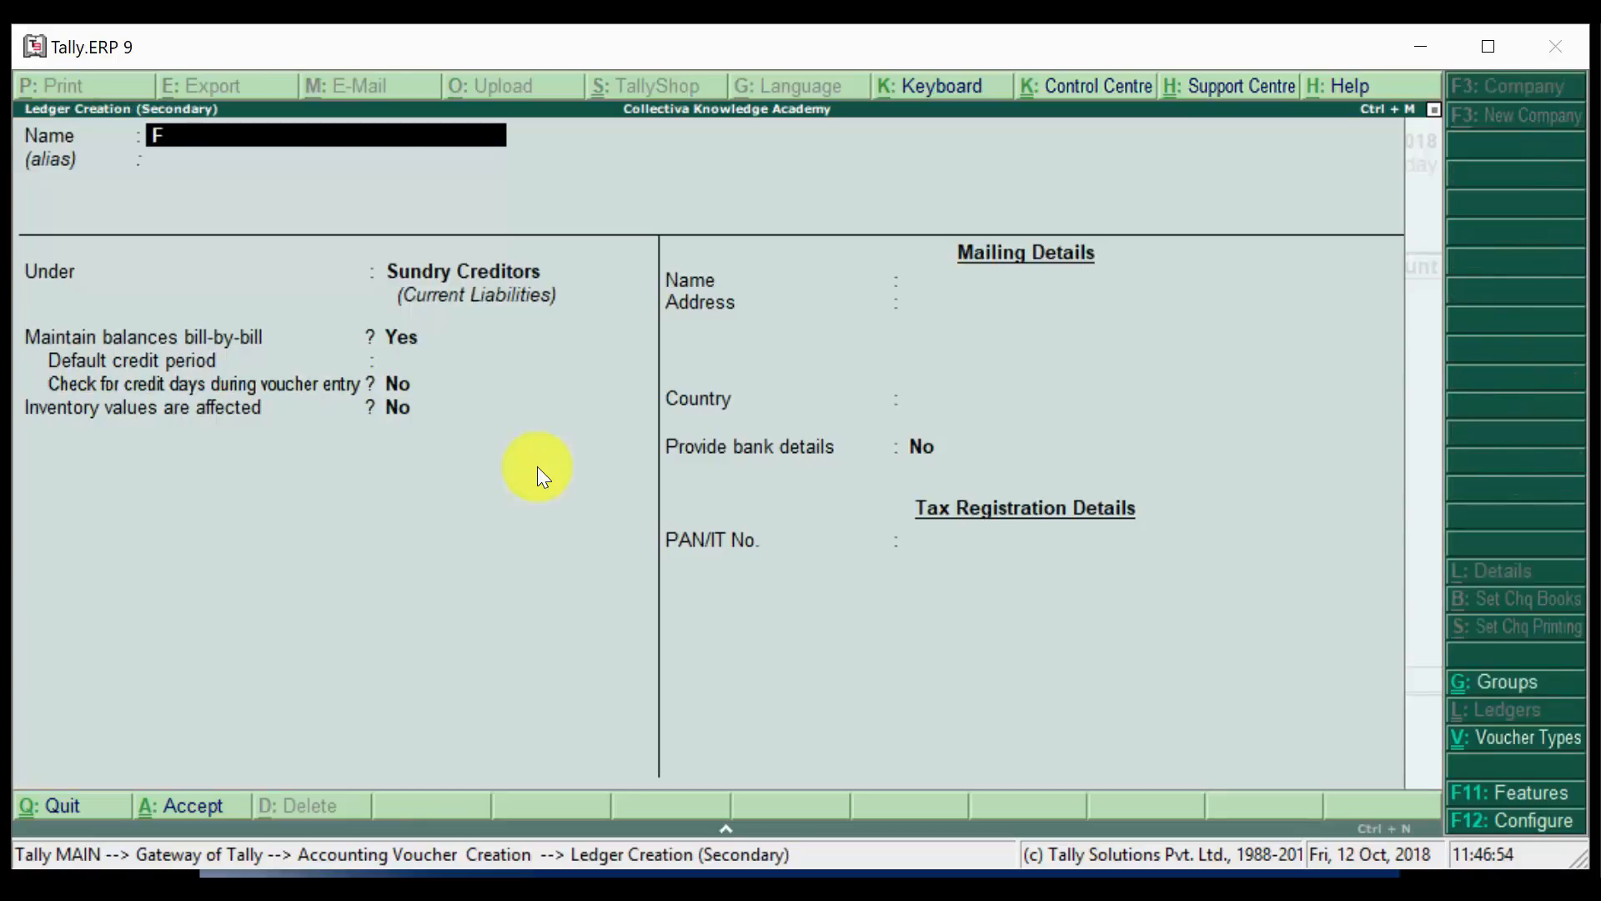
text(urniture & Fitting)
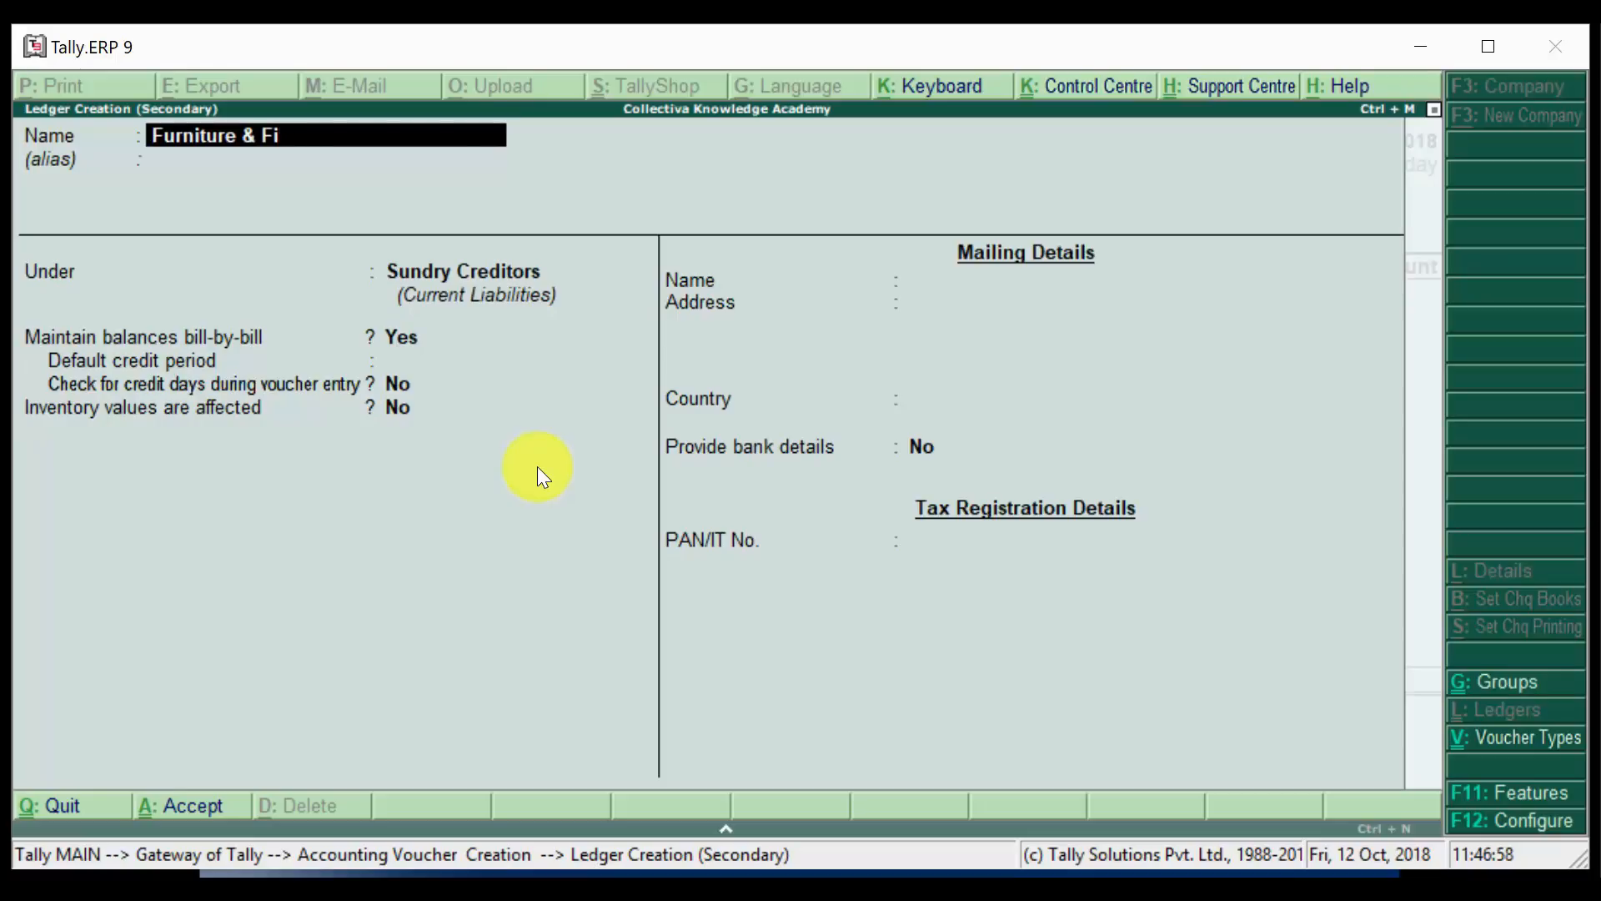
text(s A/c)
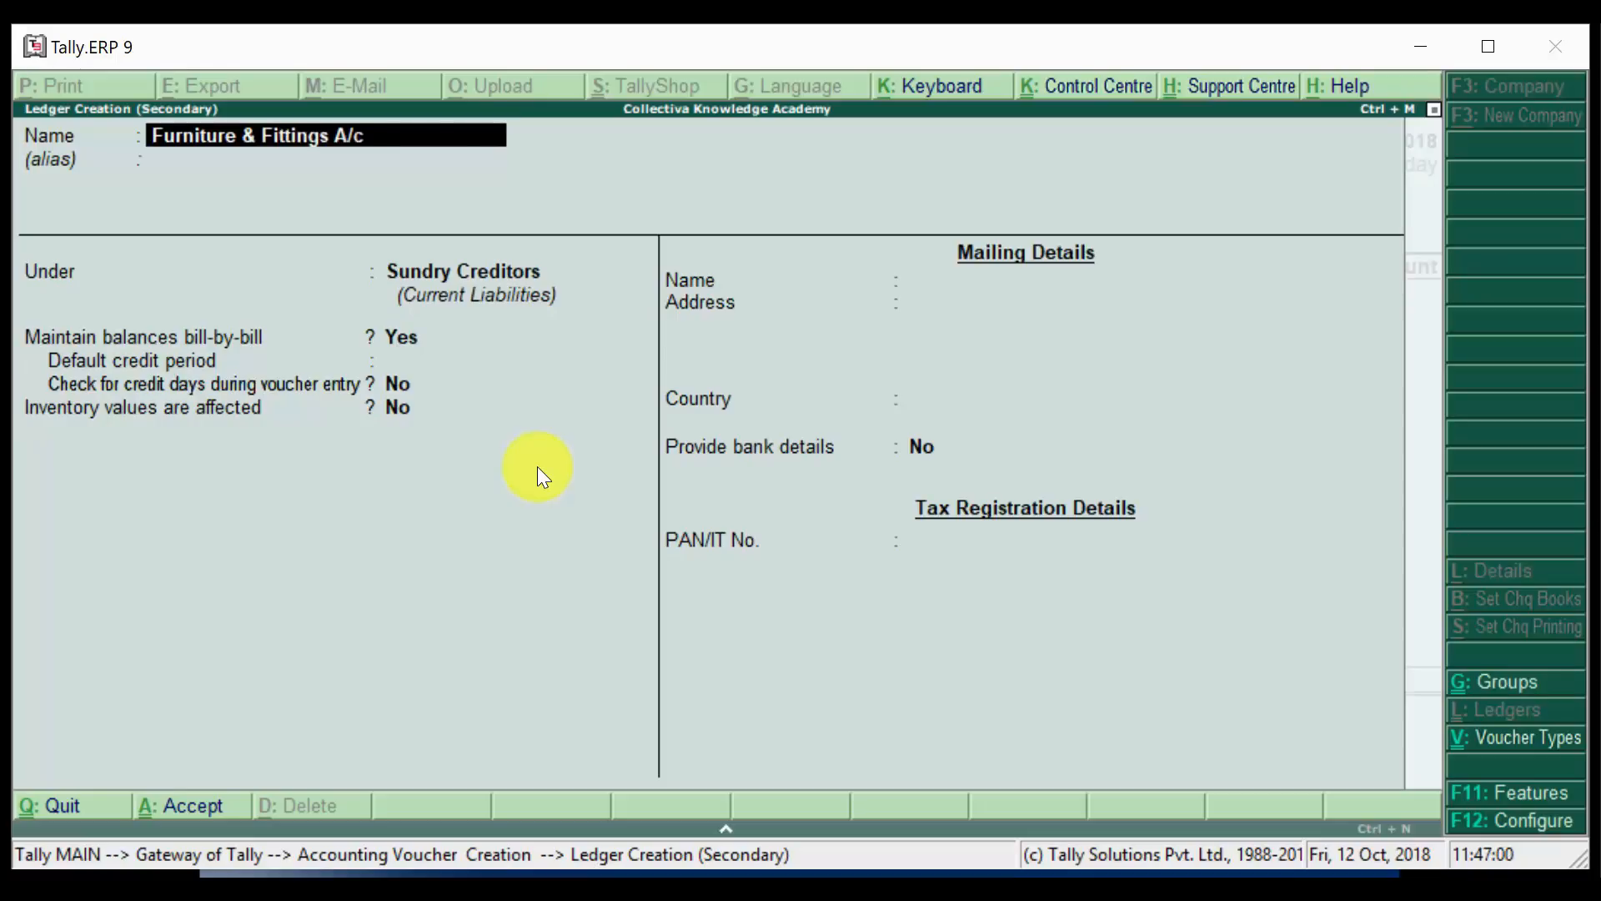
Place the Furniture & Fittings A/c ledger under Misc. Expenses (ASSET) and save it.
key(Return)
key(Return)
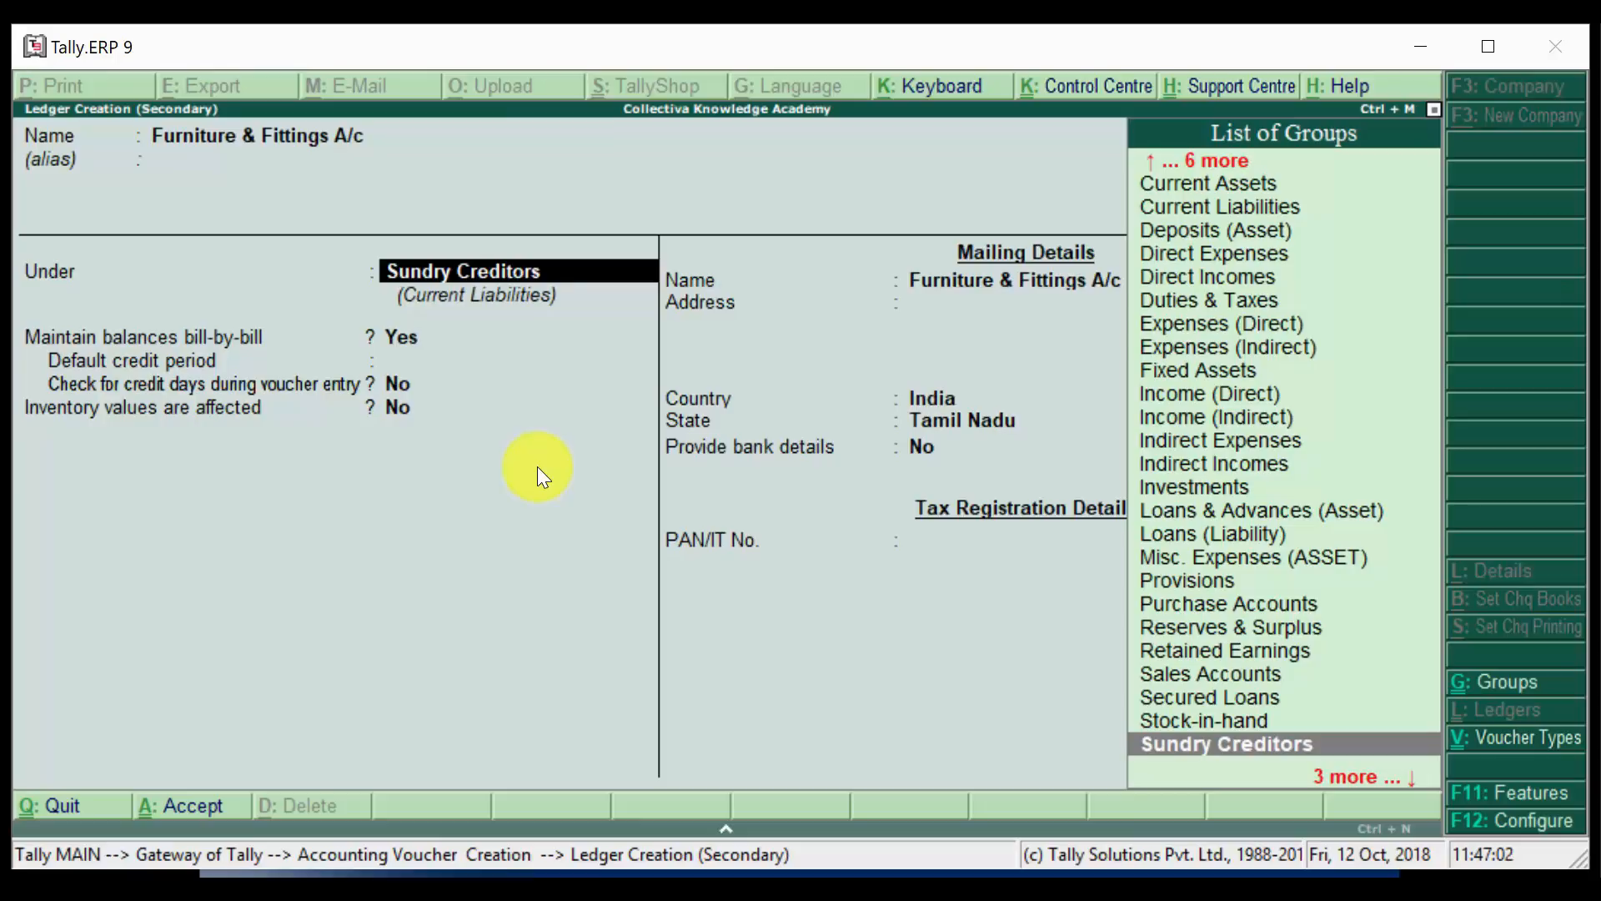
key(Return)
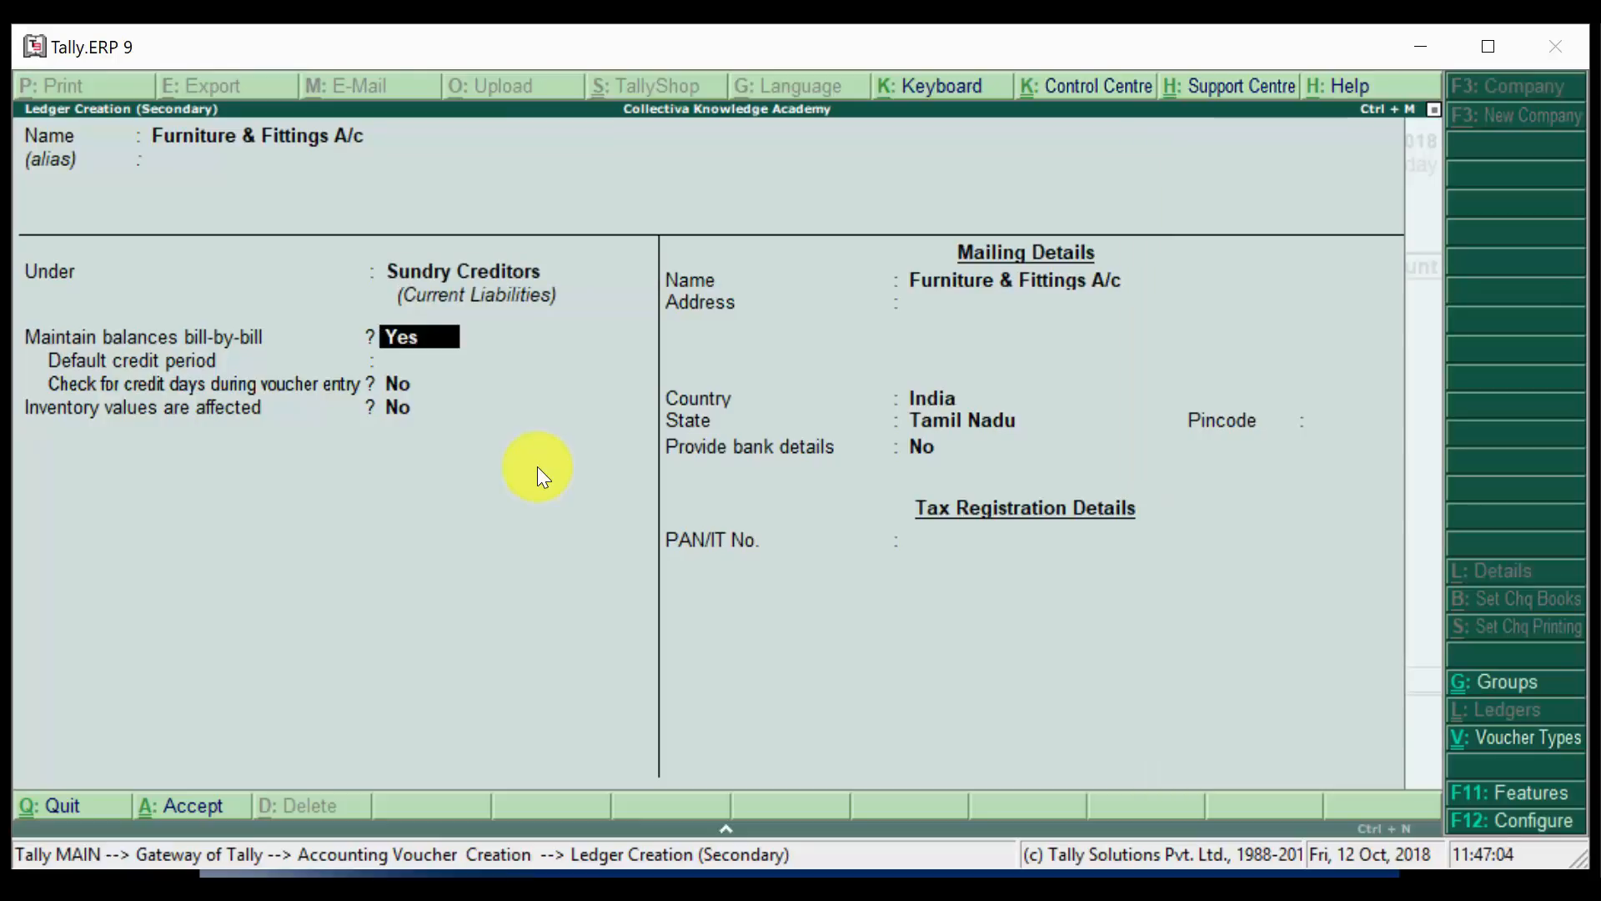
key(BackSpace)
text(E)
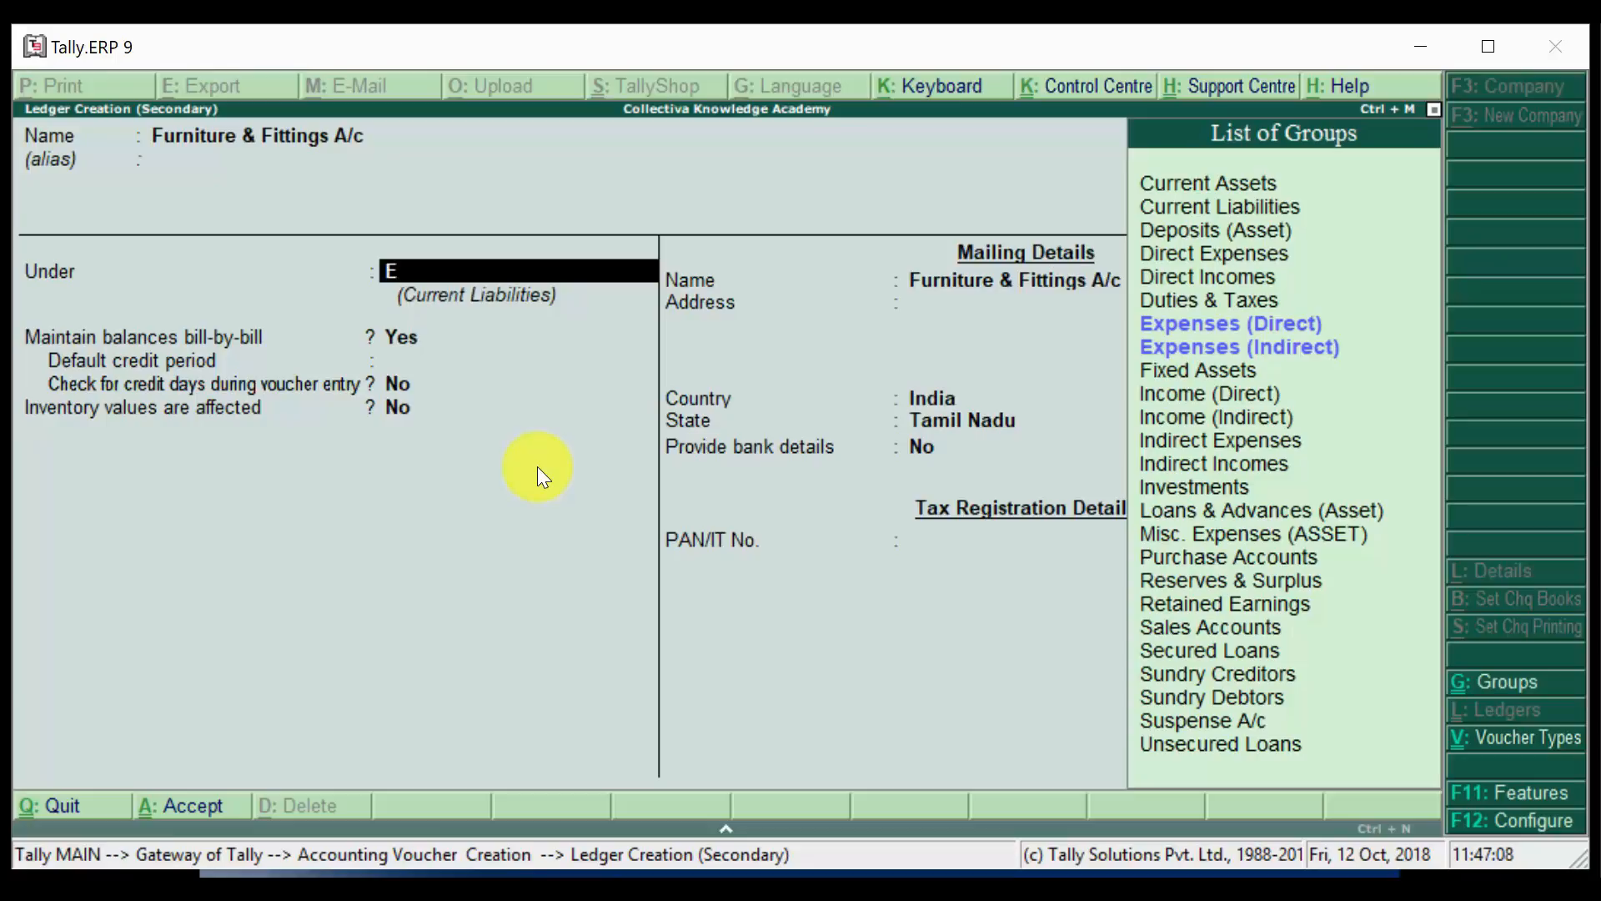
key(Down)
key(Down)
key(Down)
key(Down)
key(Down)
key(Down)
key(Down)
key(Down)
key(Down)
key(Down)
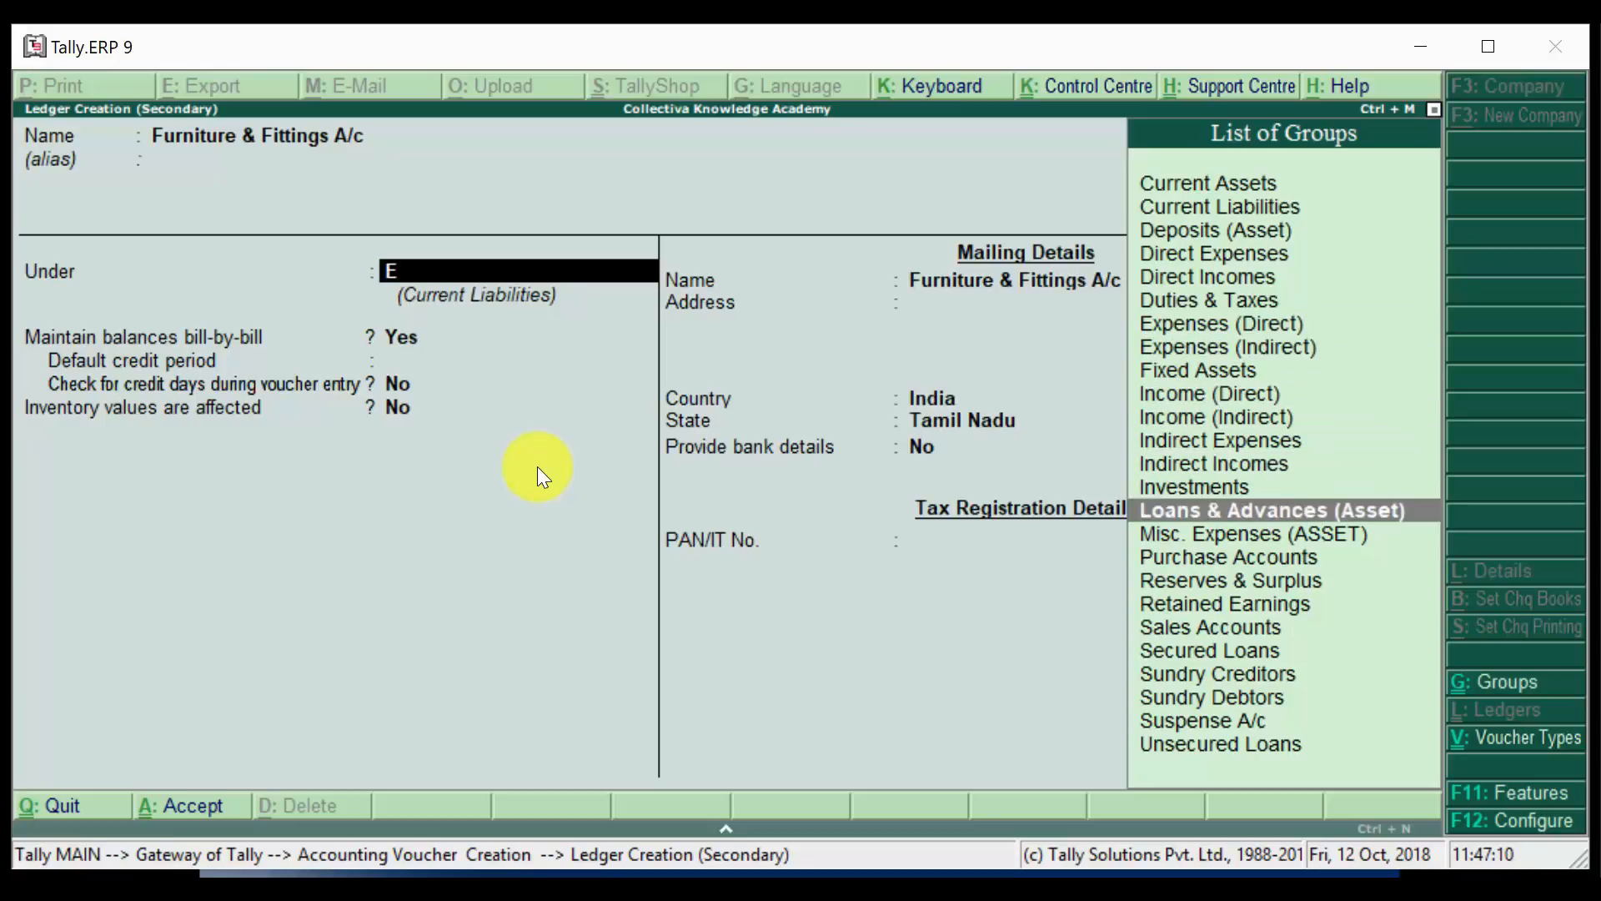
key(Return)
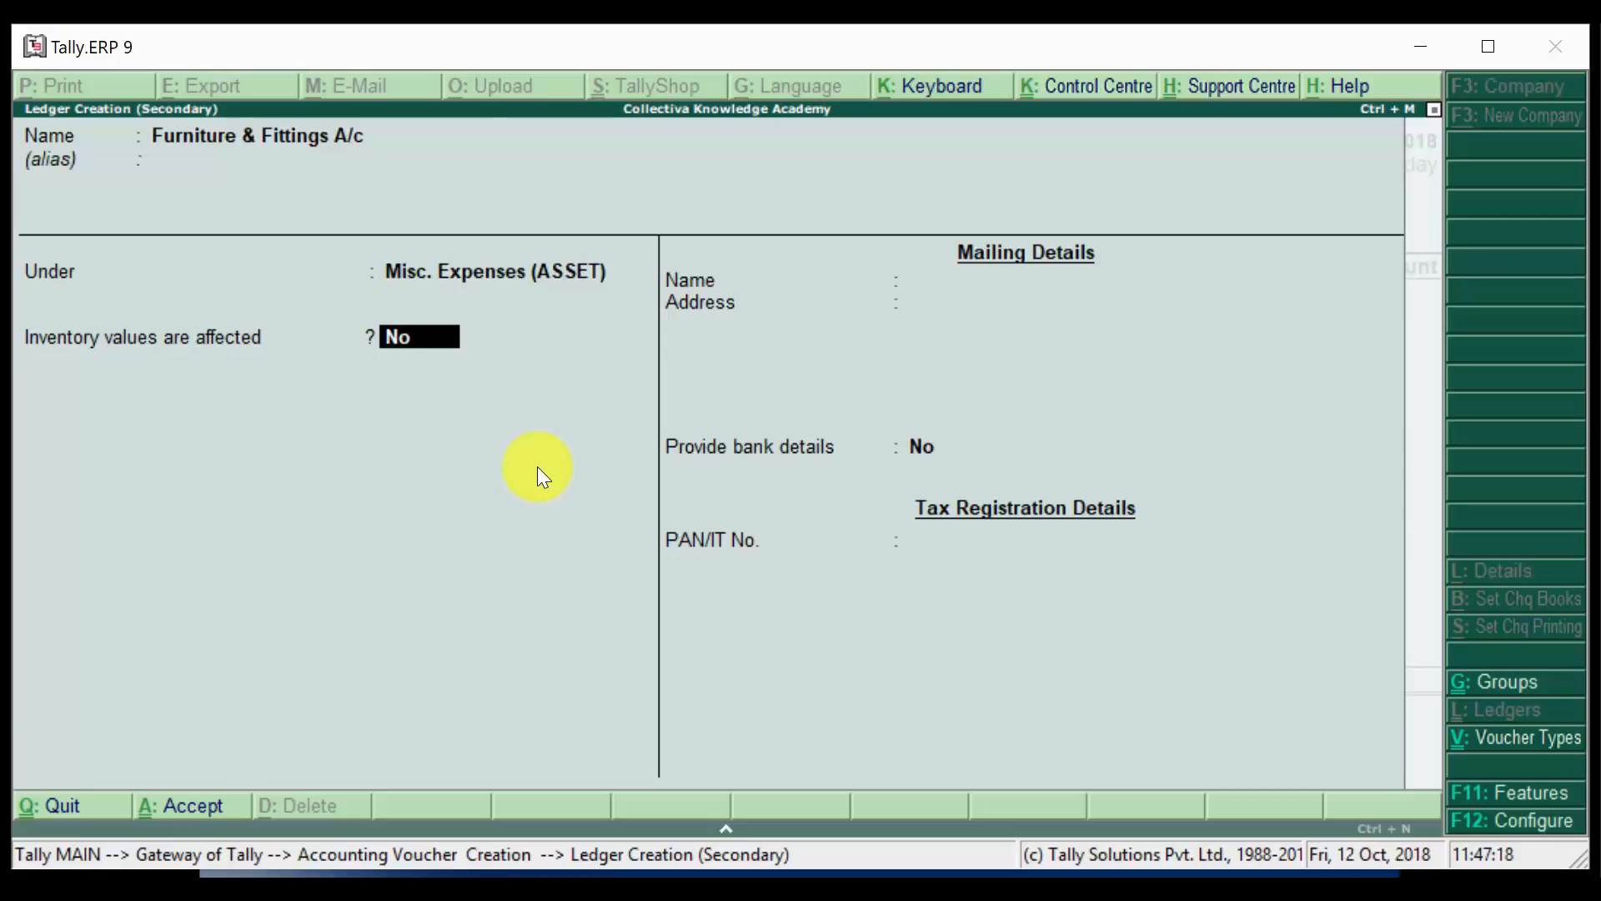
key(ctrl+a)
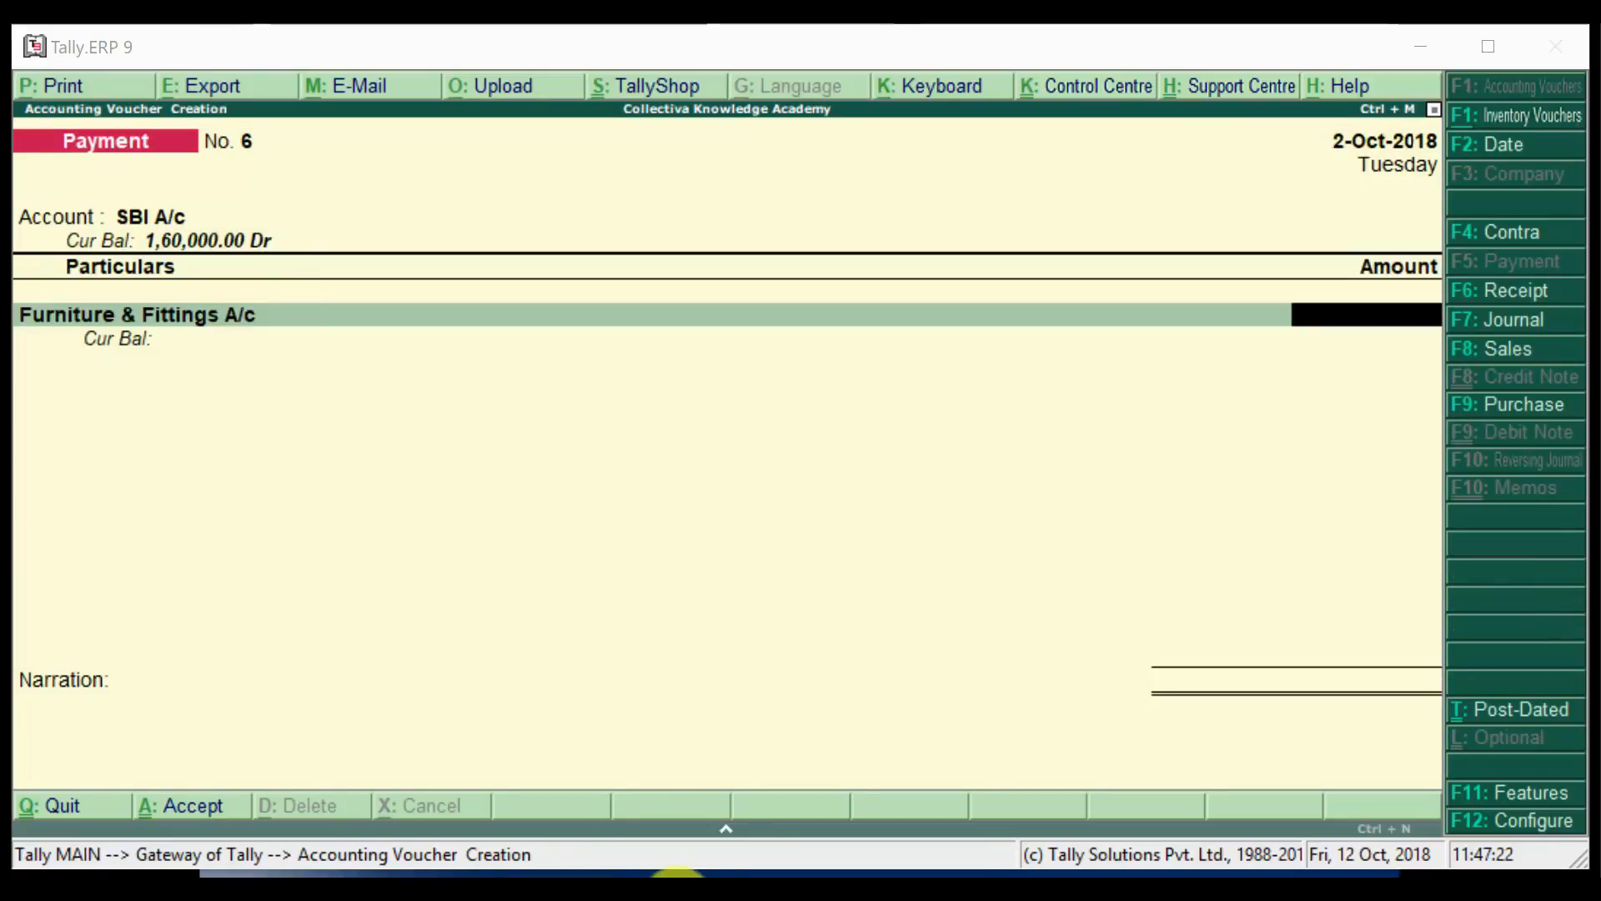
Check the Kumar Enterprises amount in the PowerPoint slide show and set the Furniture & Fittings A/c amount to 12500 in Tally.ERP 9.
click(803, 787)
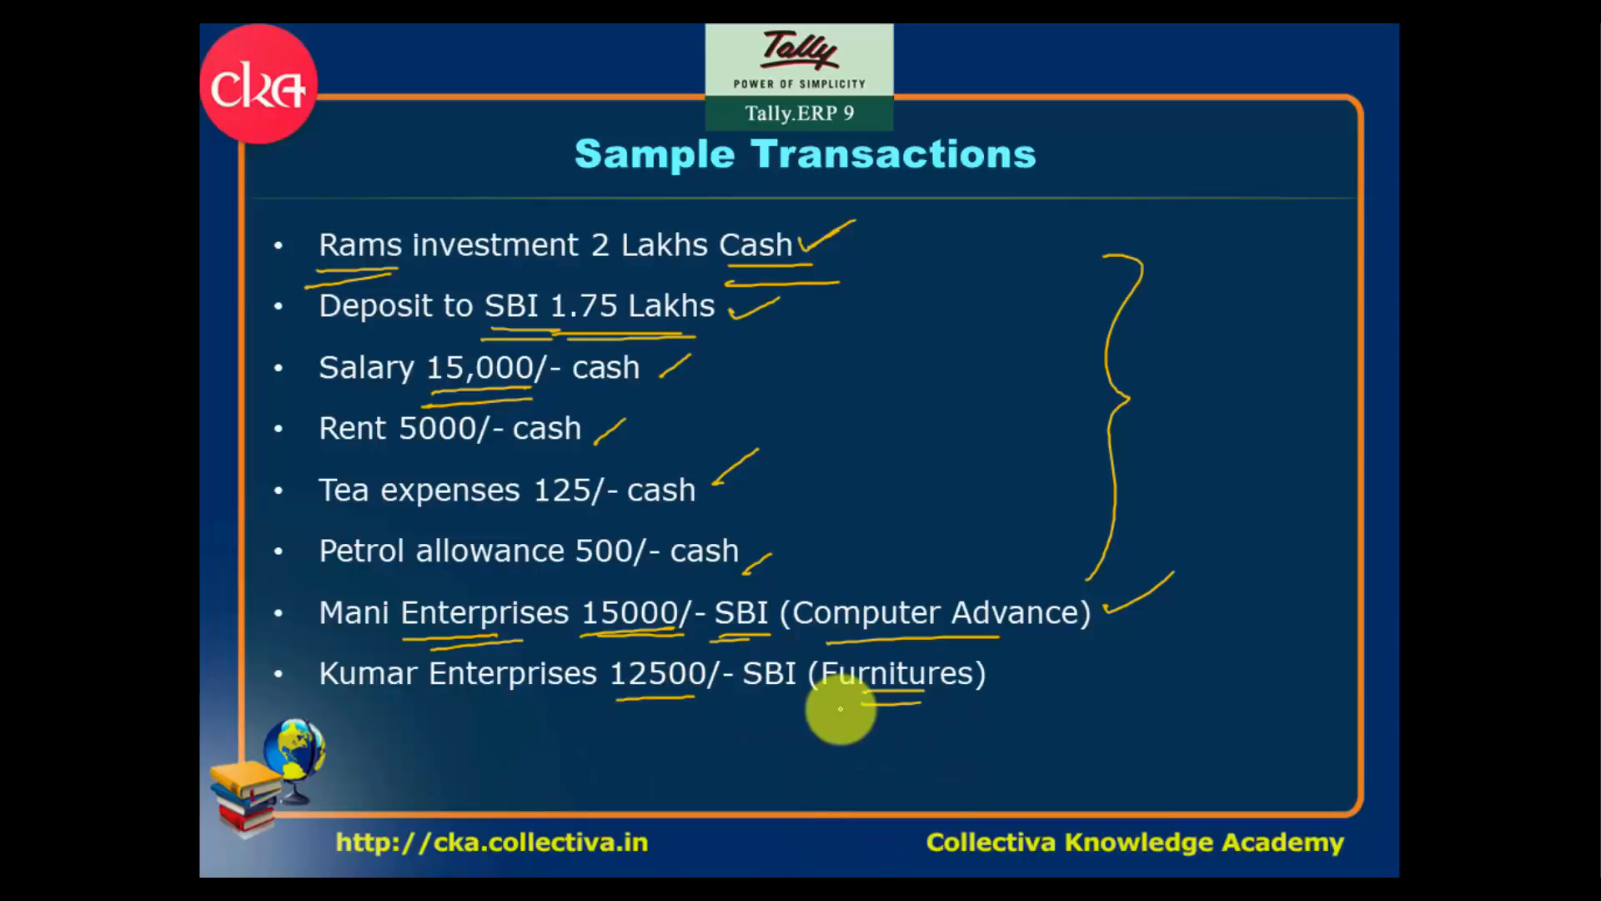
key(alt+Tab)
text(12500)
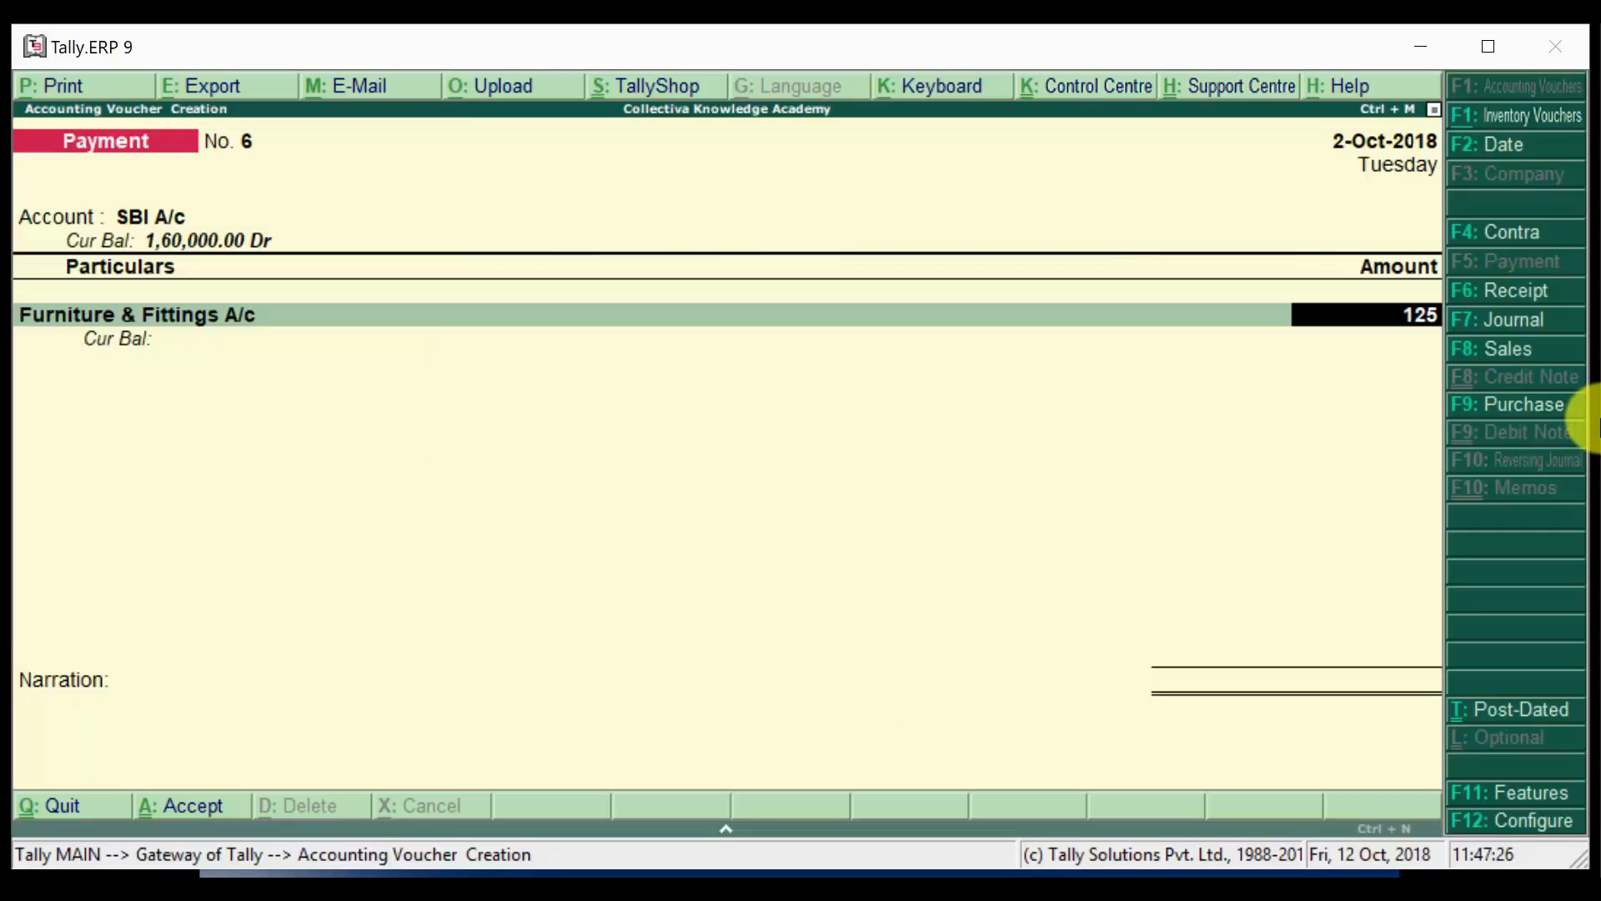
key(Return)
key(Return)
key(Return)
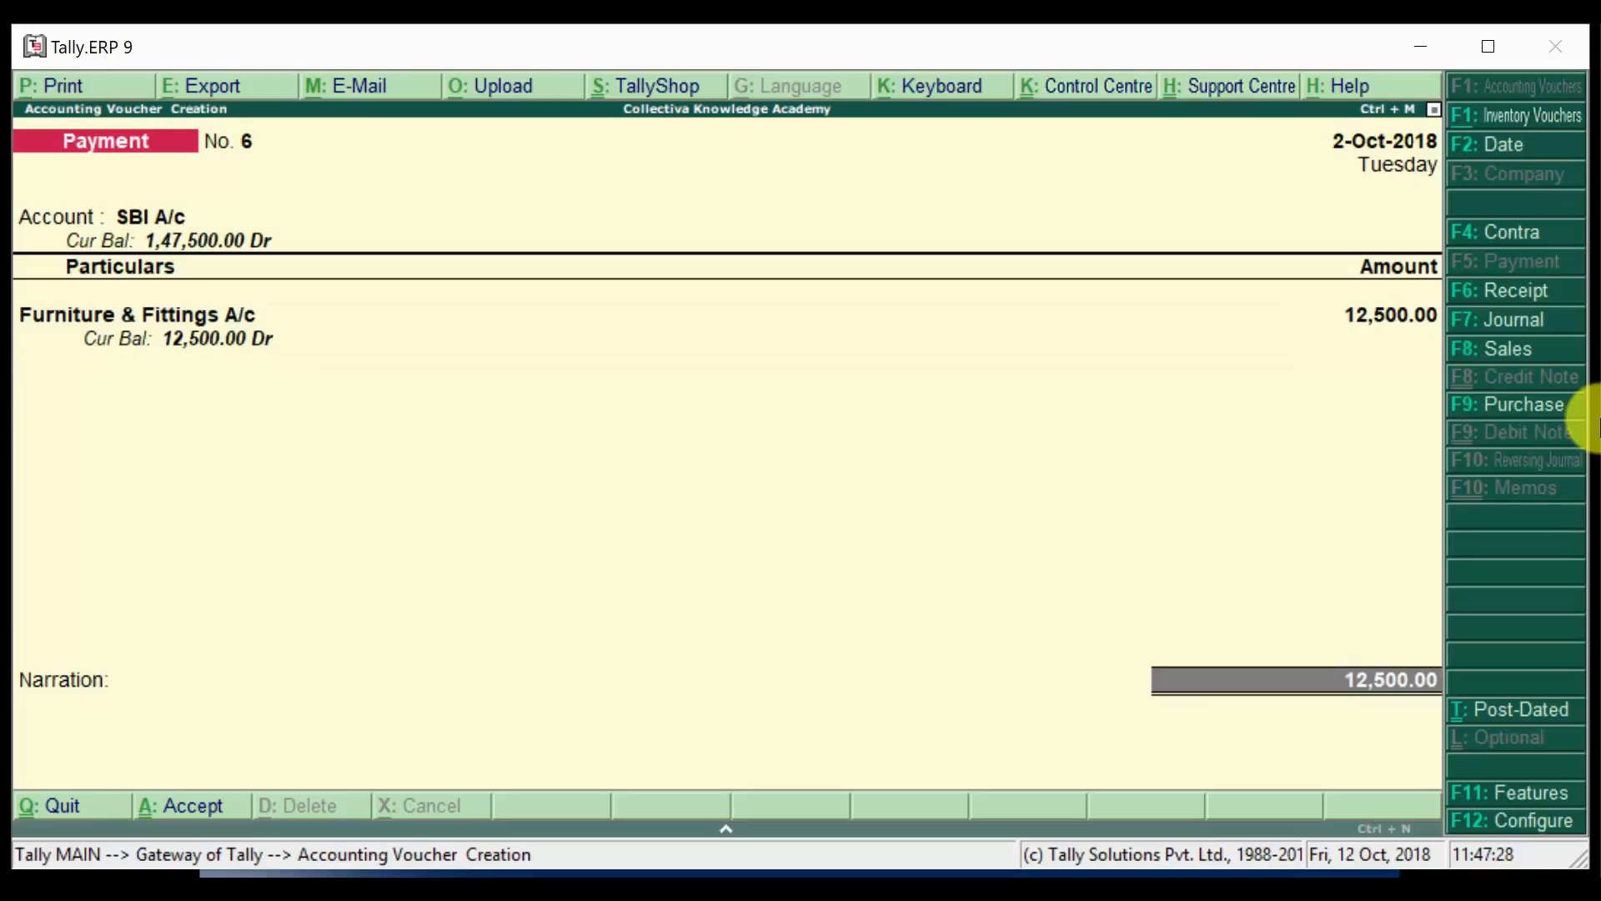
Allocate the 12,500.00 SBI payment to a cheque with instrument number 12346 dated 2-Oct-2018.
key(Return)
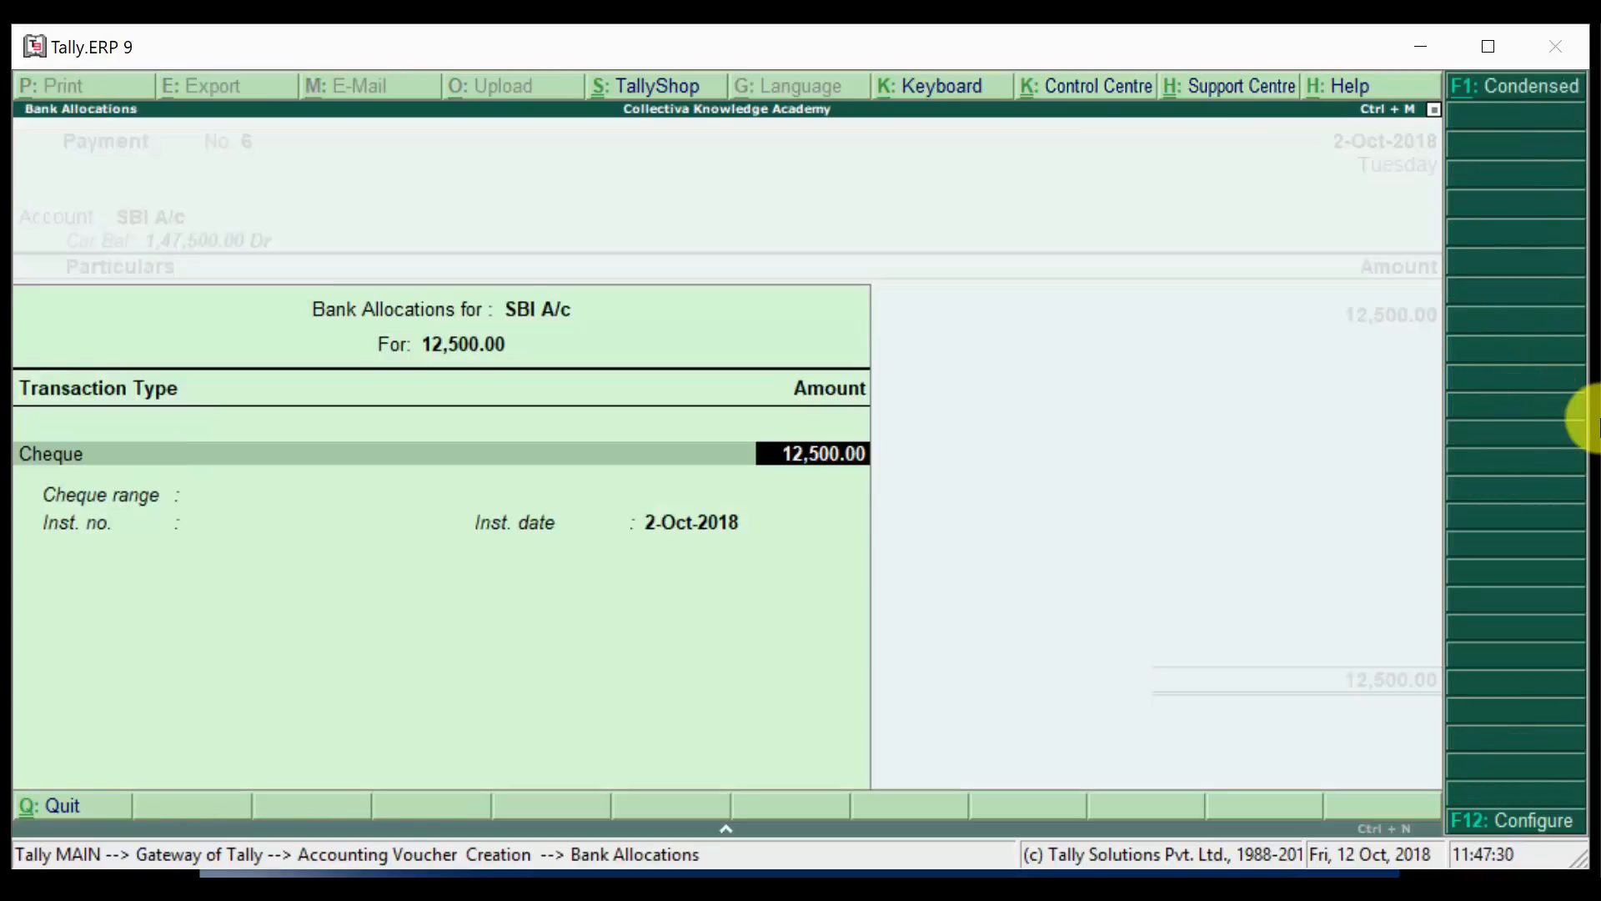
key(Return)
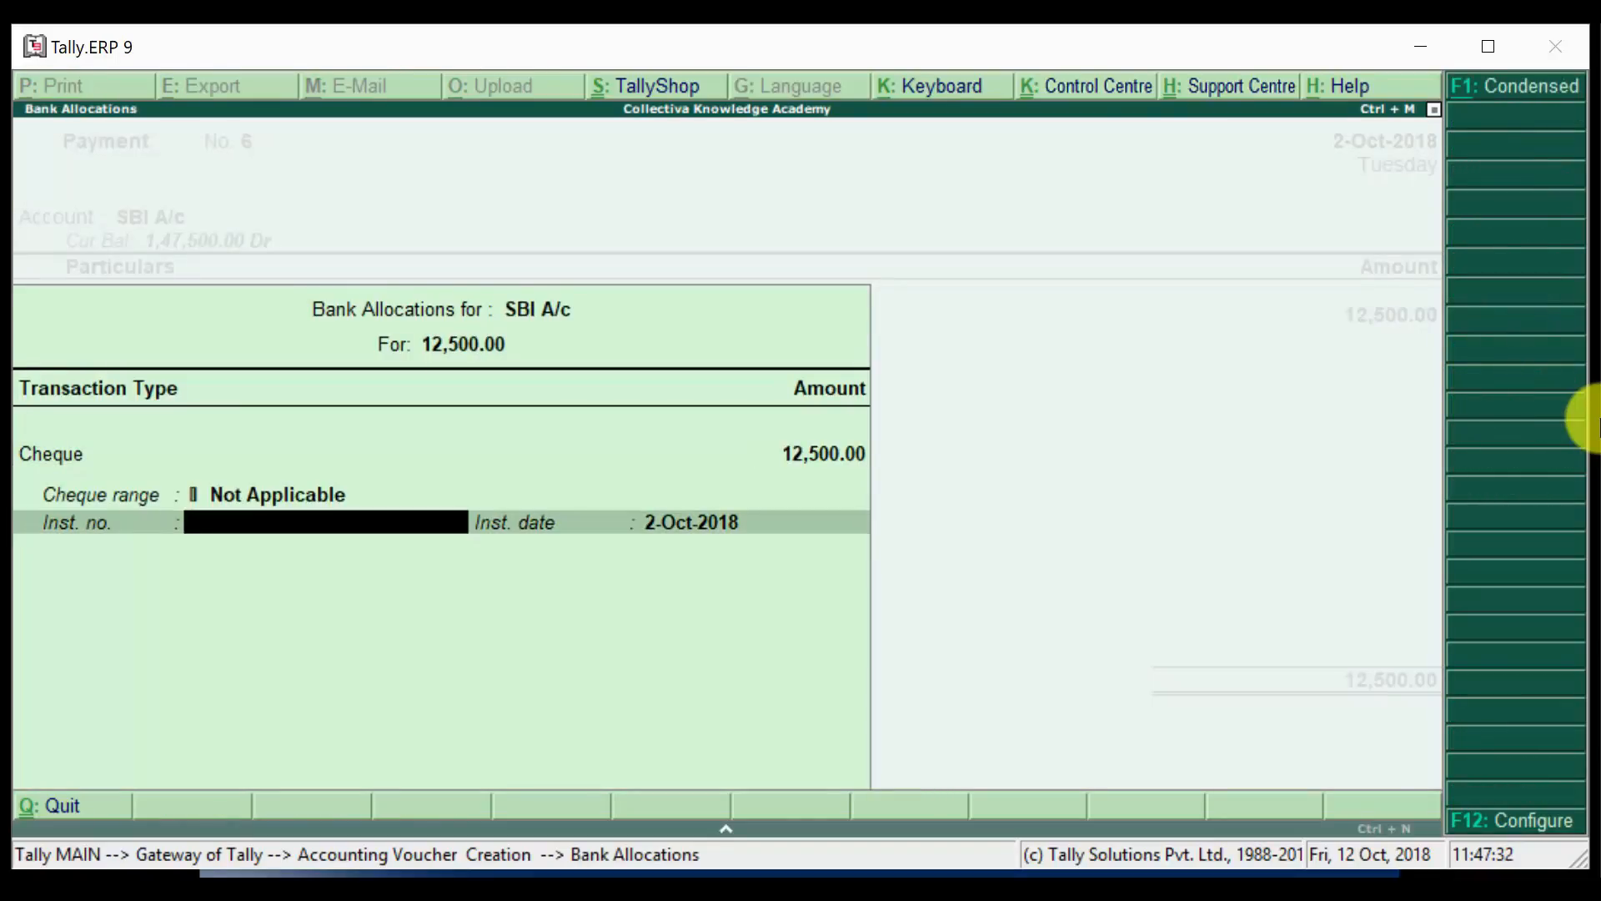
text(12346)
key(Return)
key(Return)
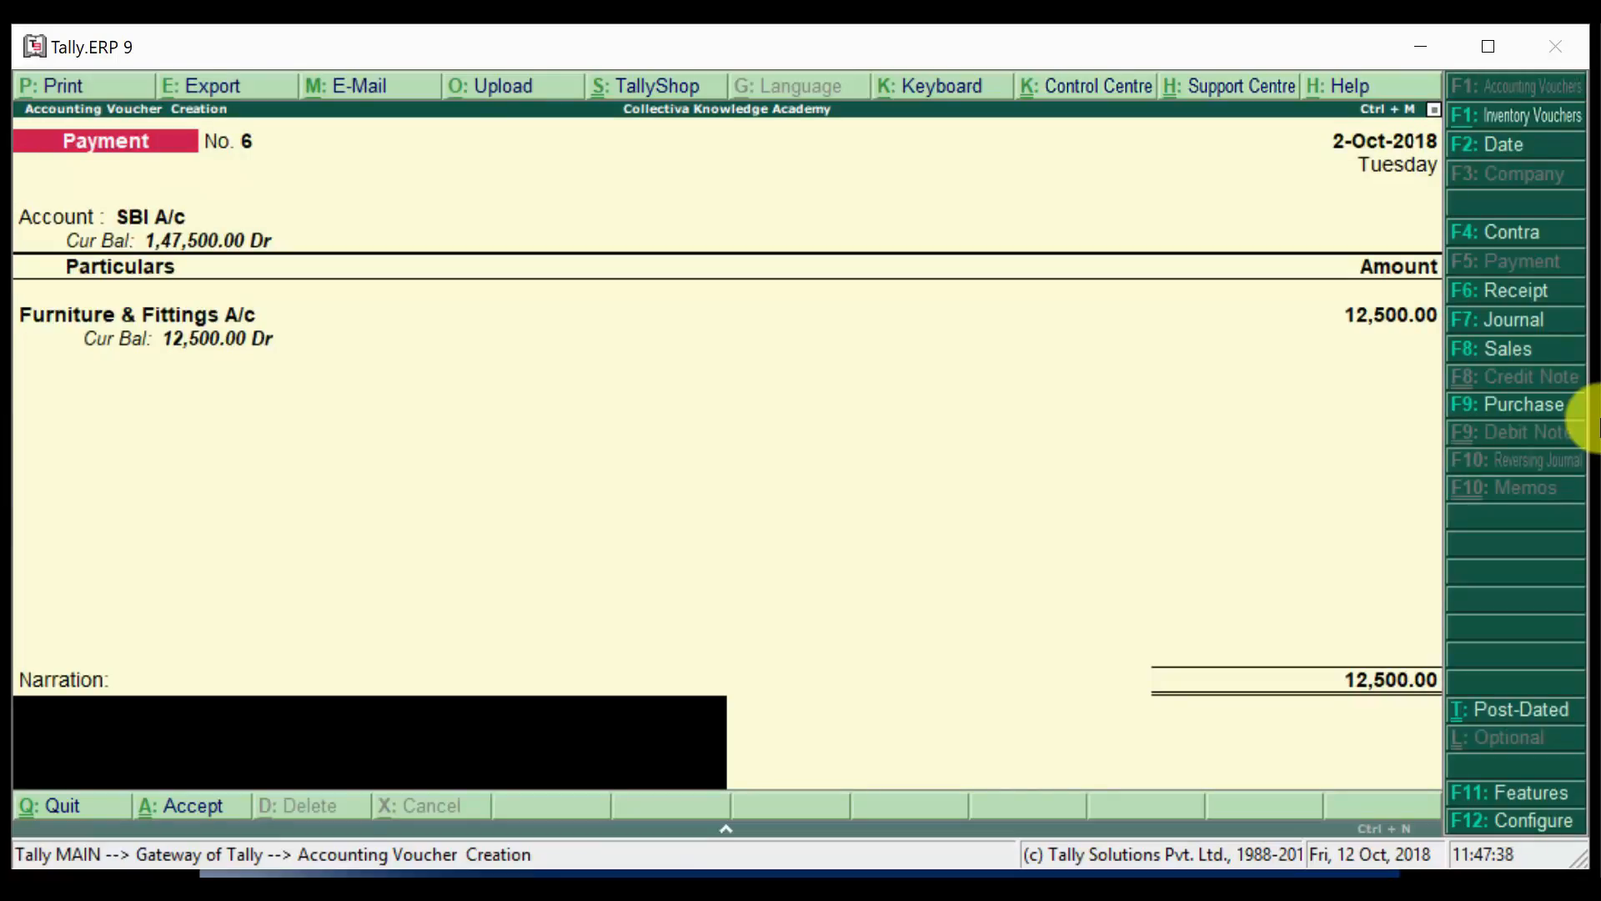
Check the supplier name in the PowerPoint slide show, enter the narration "Kumar enterprises." in Tally.ERP 9, and save the payment voucher.
click(675, 900)
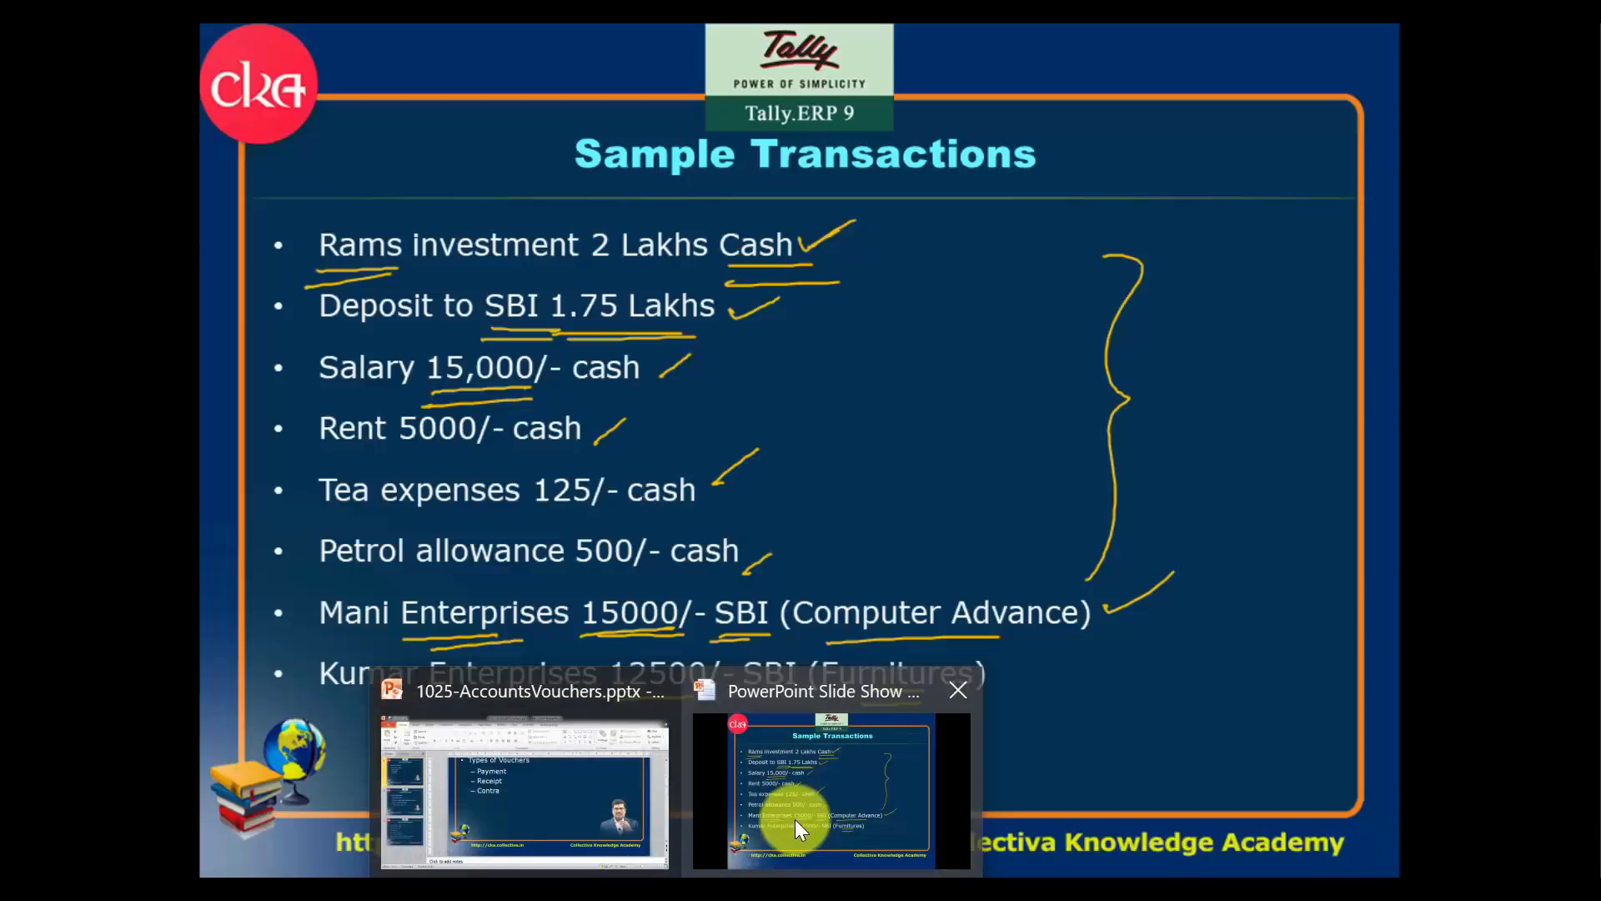
click(794, 819)
key(alt+Tab)
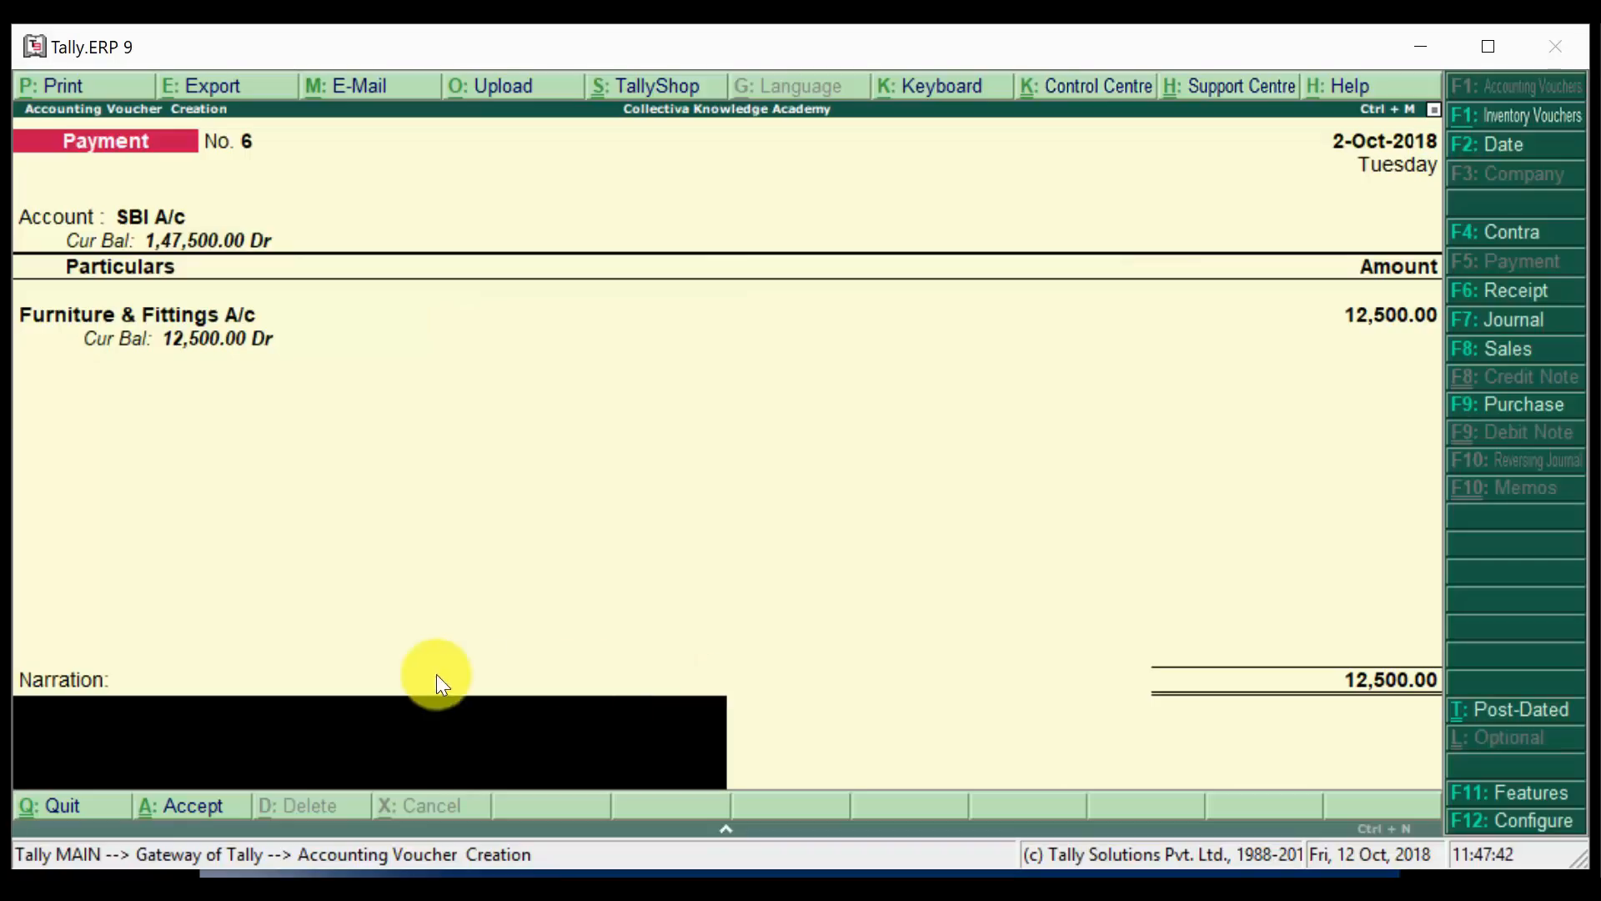
text(Kum)
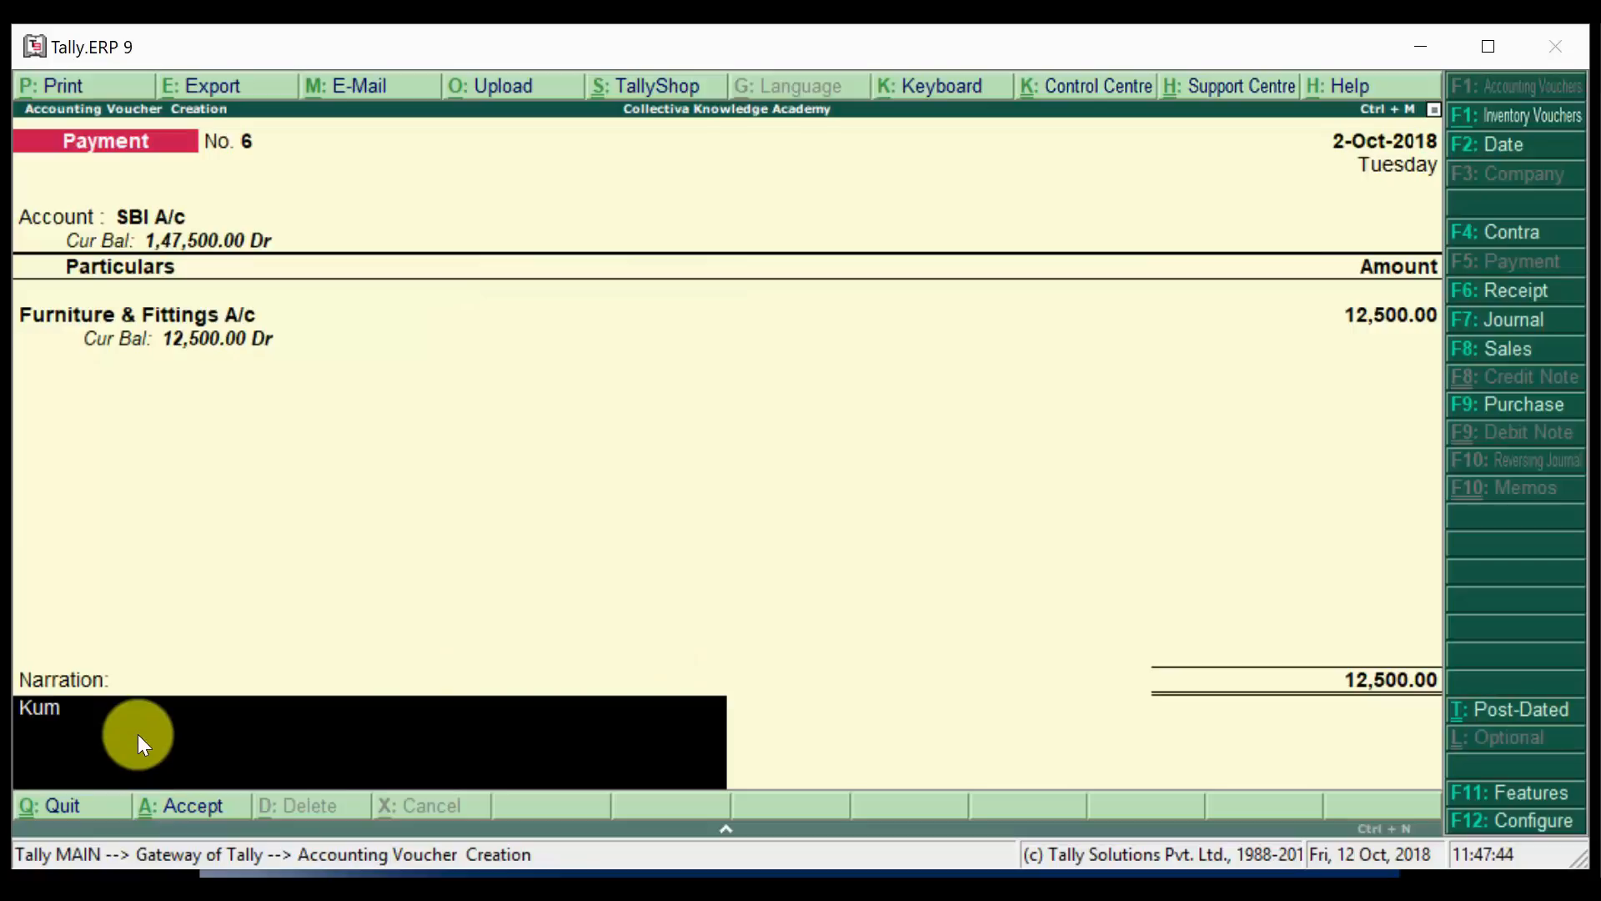
text(ar enterpris)
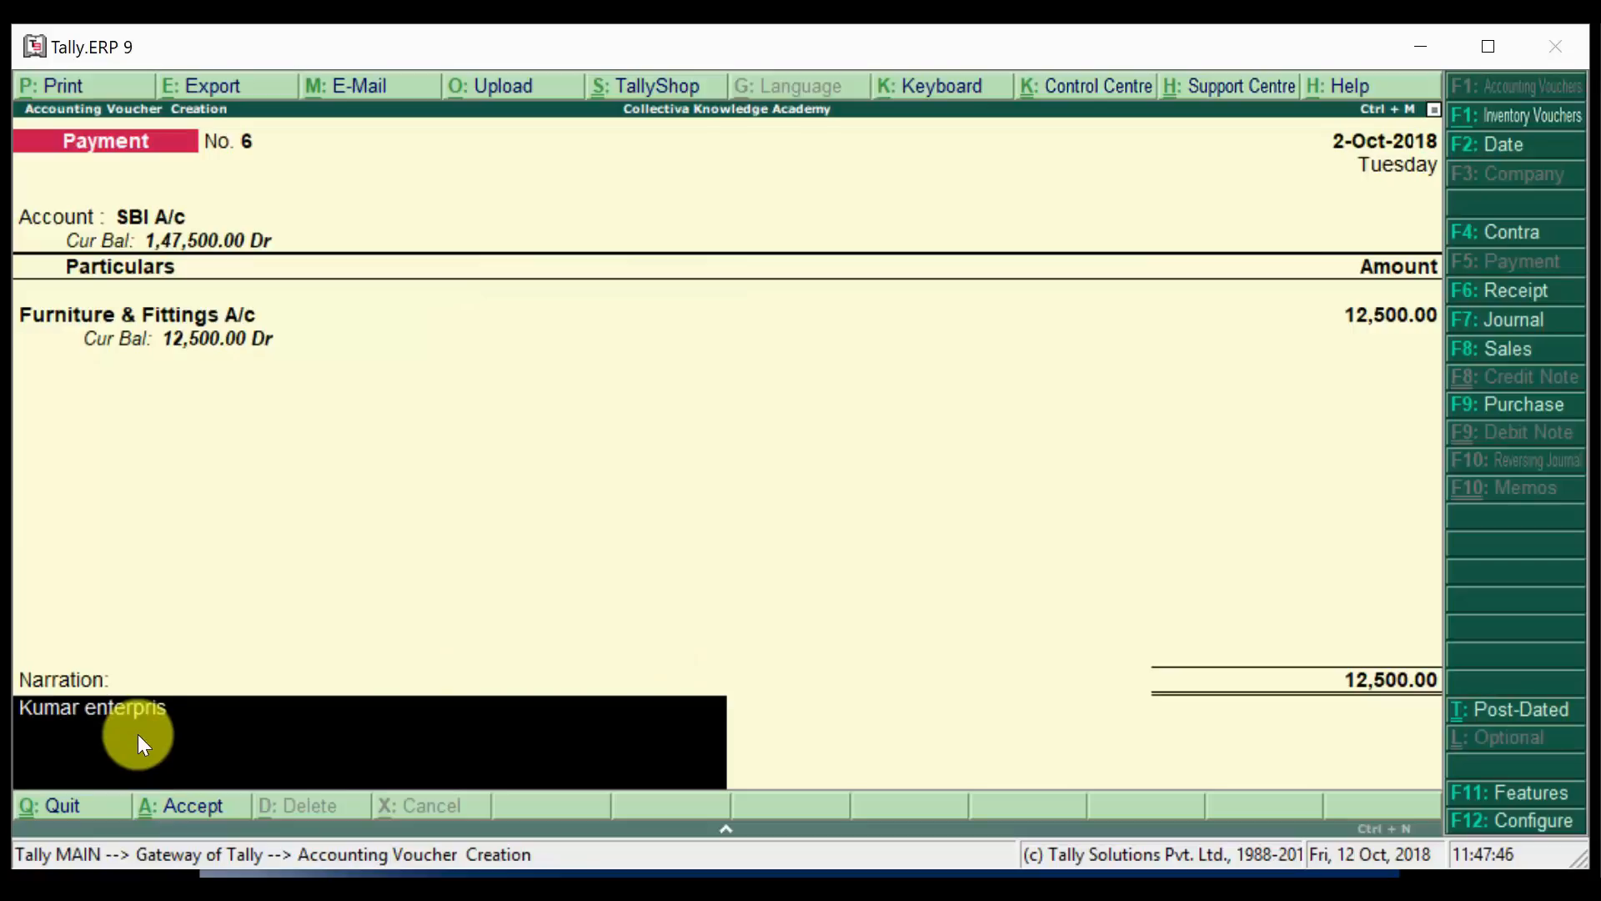
text(es.)
key(Return)
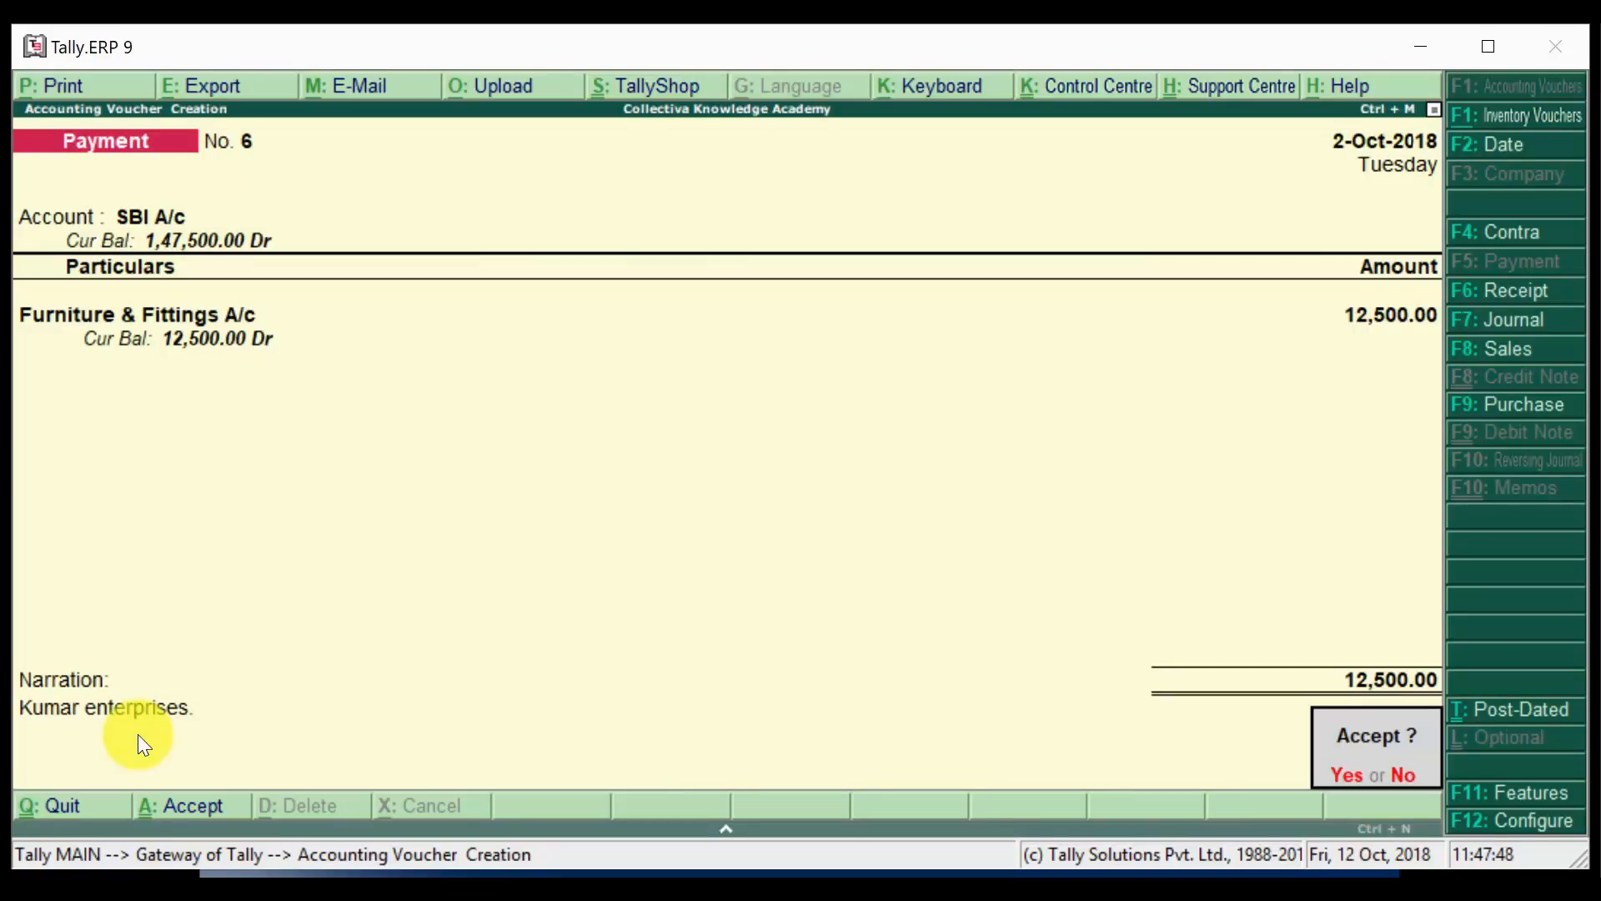
key(Return)
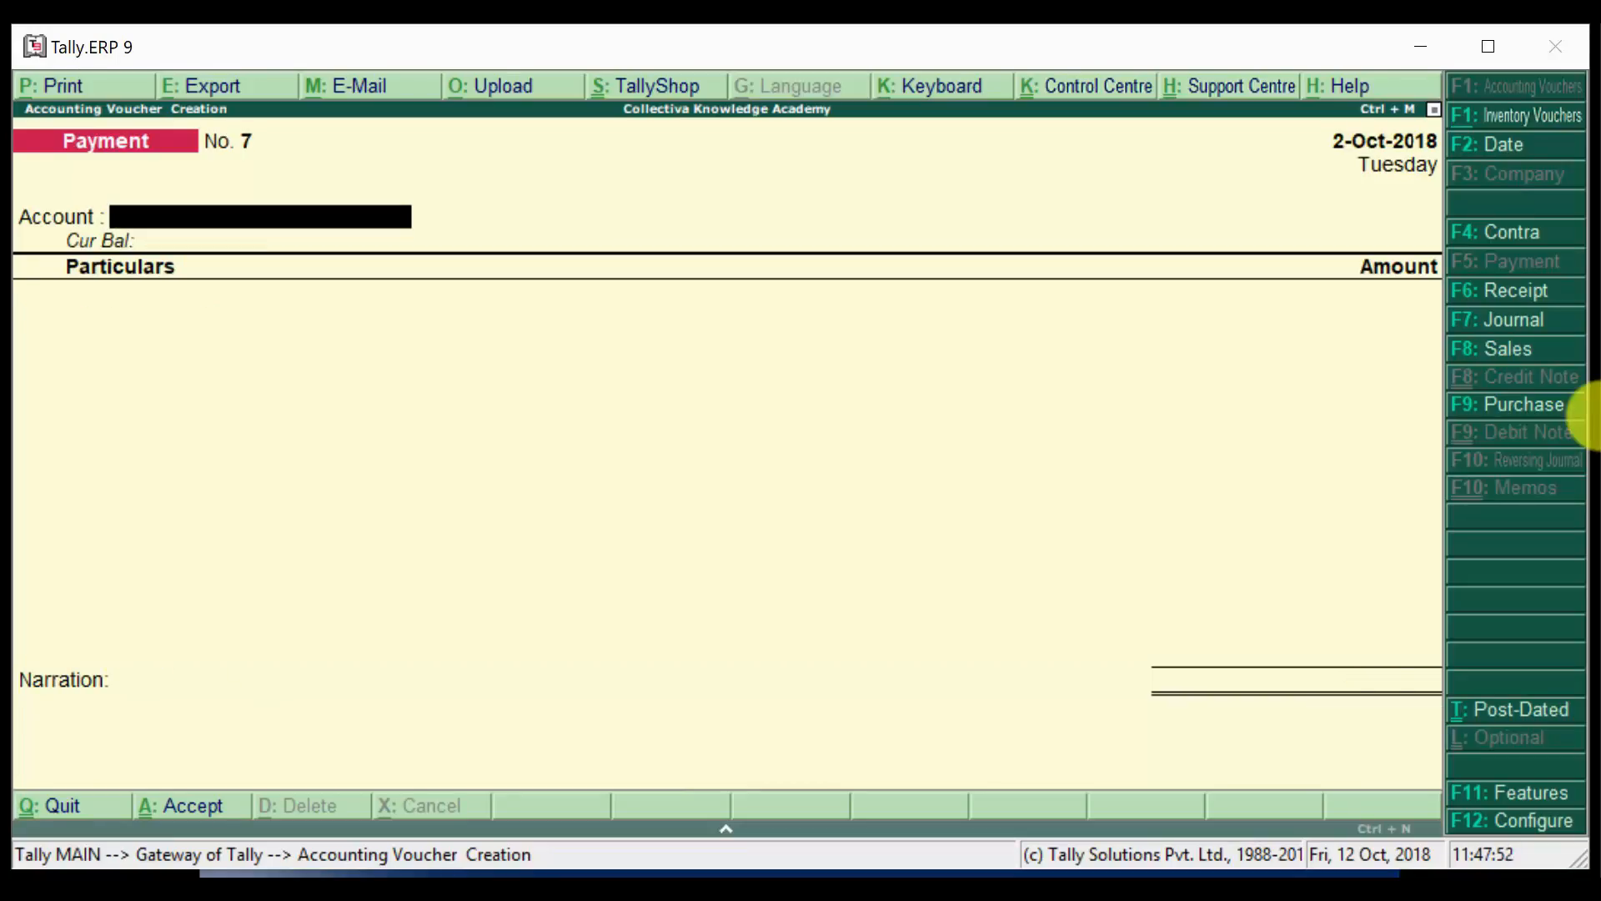
Browse back and forth through the saved vouchers to review their accounts, amounts and narrations.
key(Page_Up)
key(Page_Up)
key(Page_Up)
key(Page_Up)
key(Page_Up)
key(Page_Up)
key(Page_Up)
key(Page_Up)
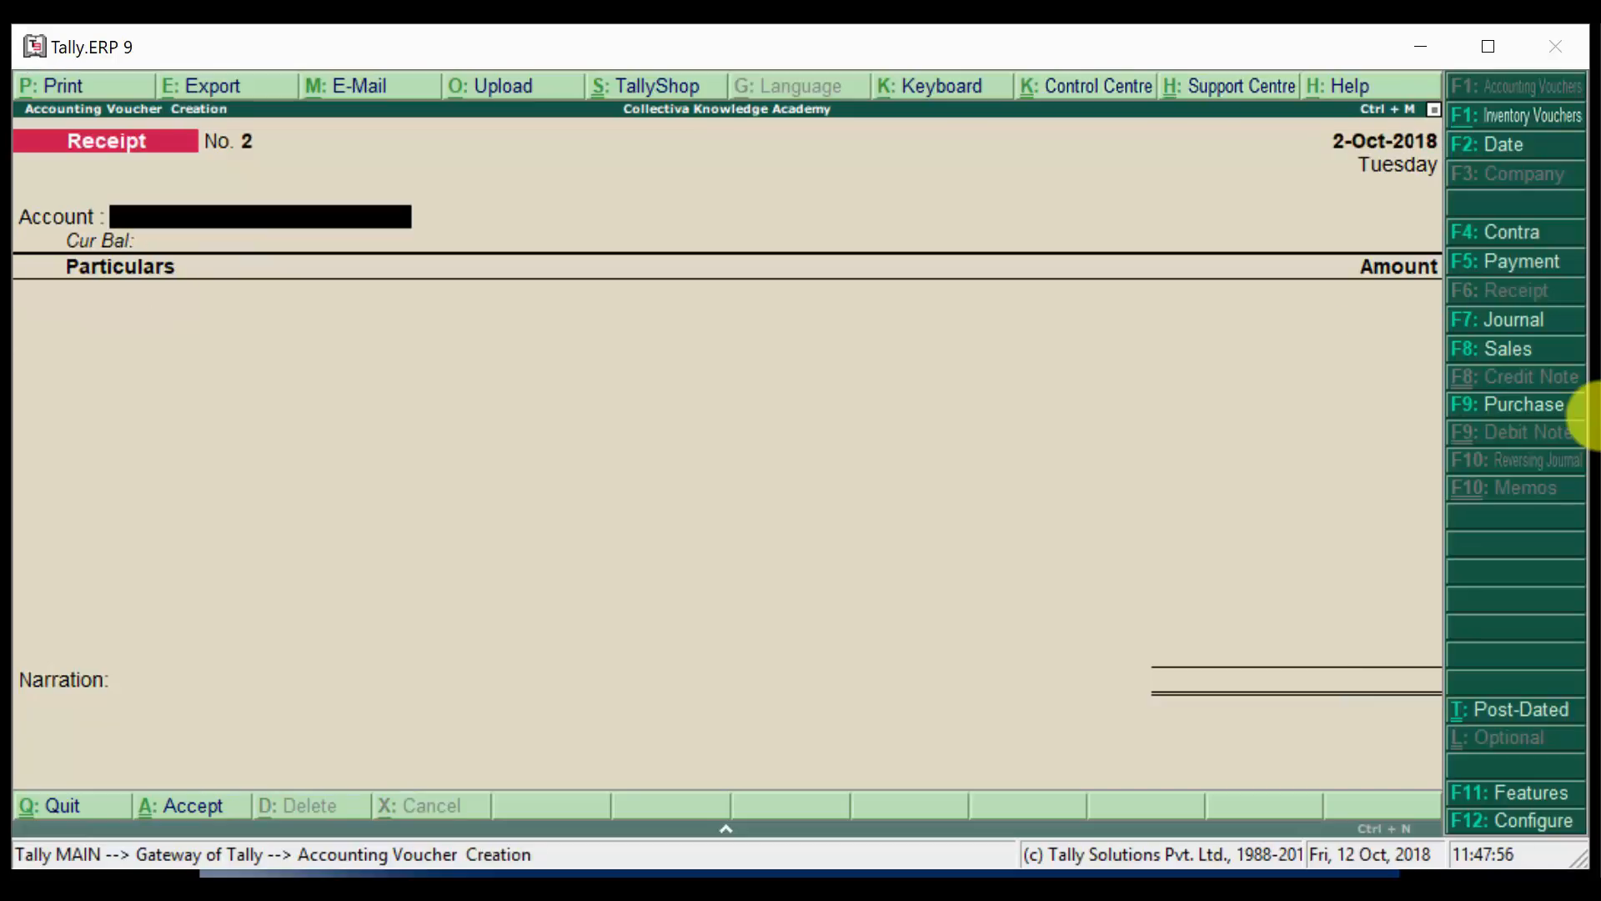
key(Page_Up)
key(Page_Down)
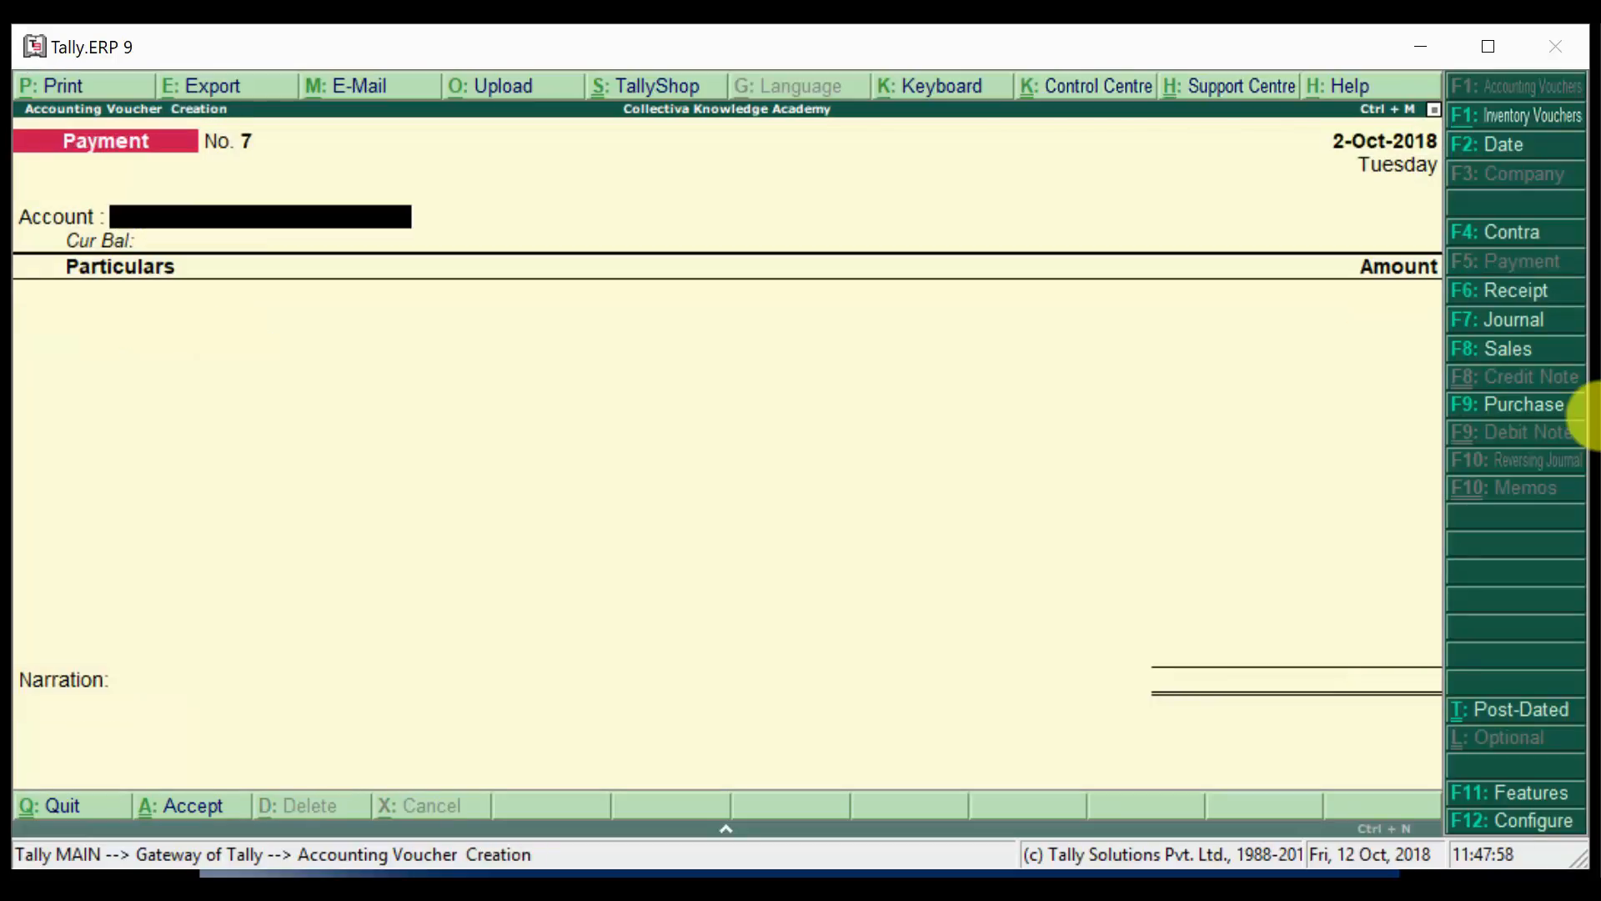
key(Page_Up)
key(Page_Up)
key(Page_Up)
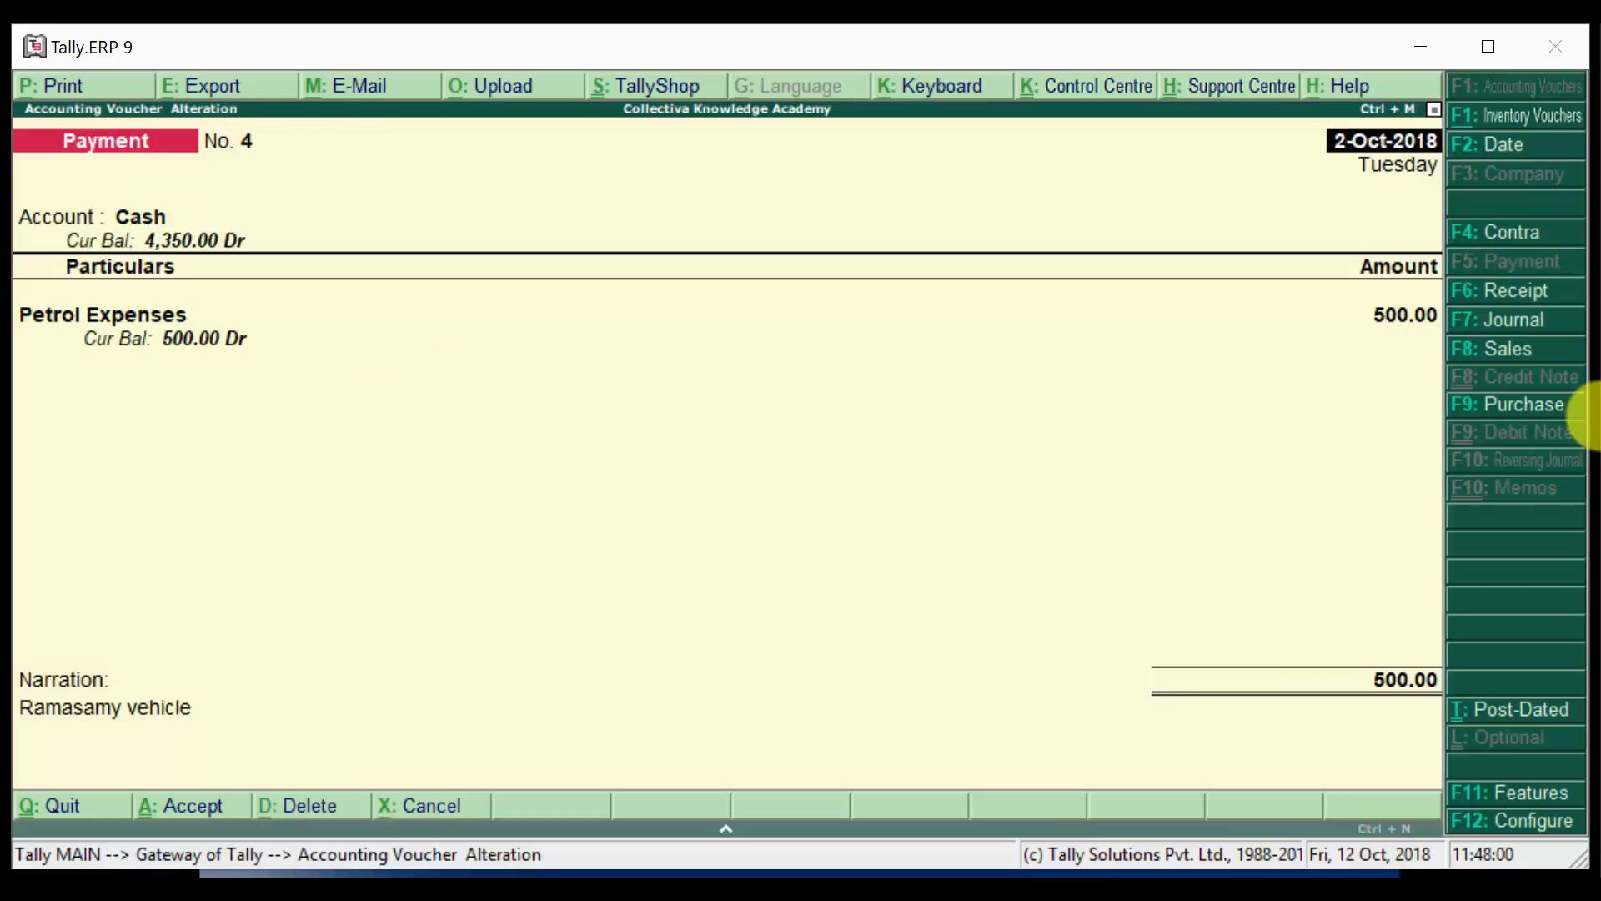
key(Page_Down)
key(Page_Down)
key(Page_Down)
key(Page_Up)
key(Page_Up)
key(Page_Up)
key(Page_Up)
key(Page_Up)
key(Page_Up)
key(Page_Up)
key(Page_Up)
key(Page_Down)
key(Page_Down)
key(Page_Down)
key(Page_Down)
key(Page_Down)
key(Page_Down)
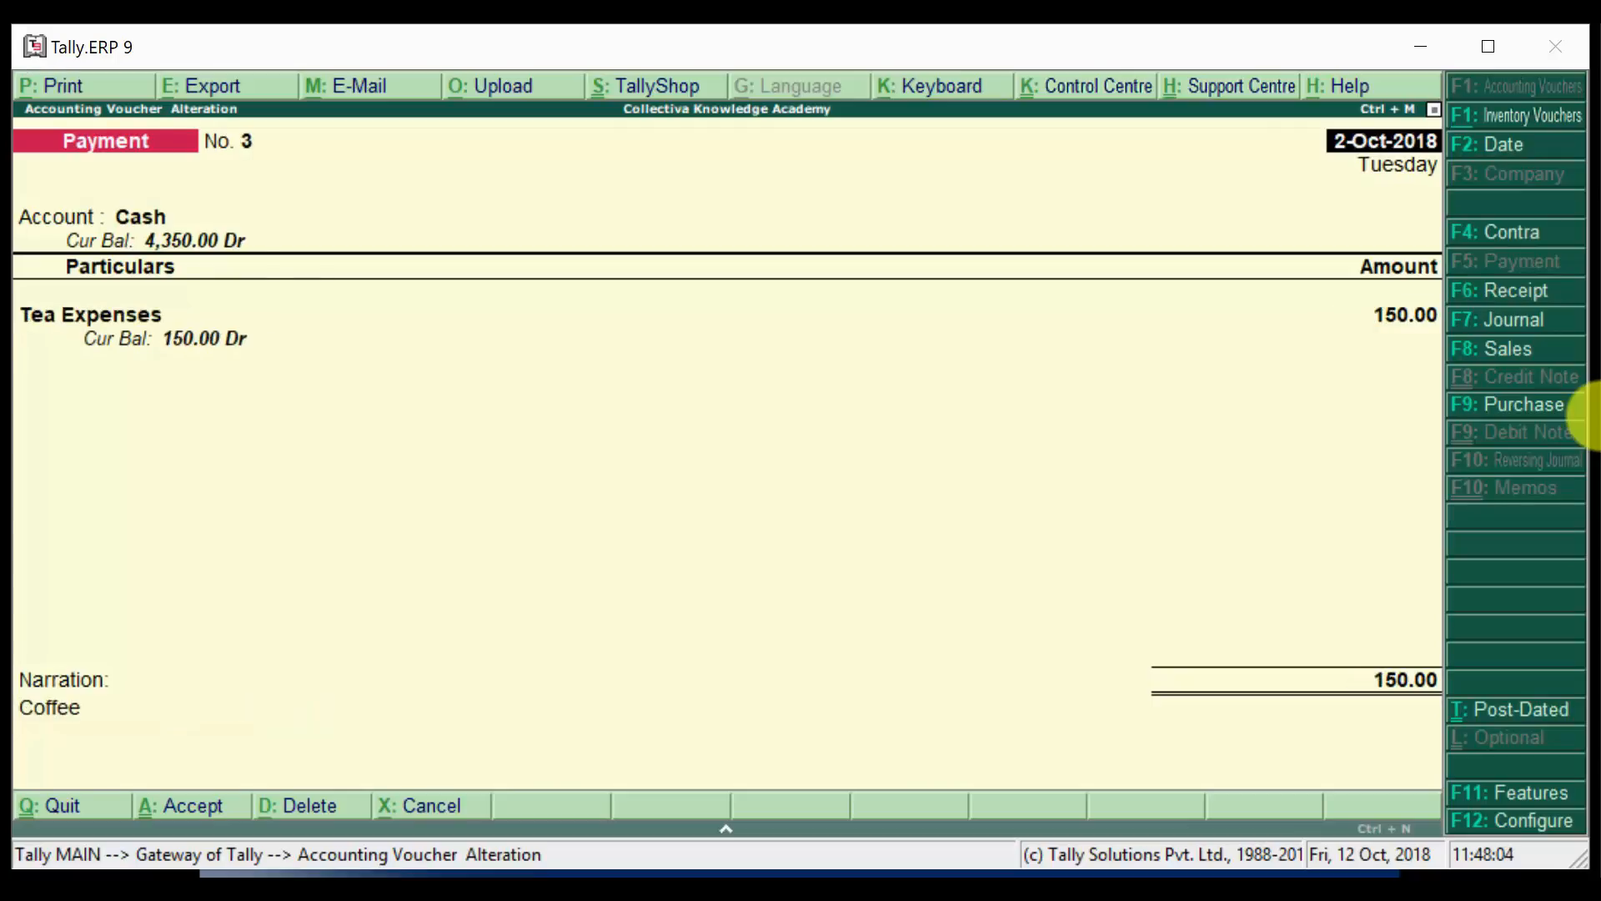